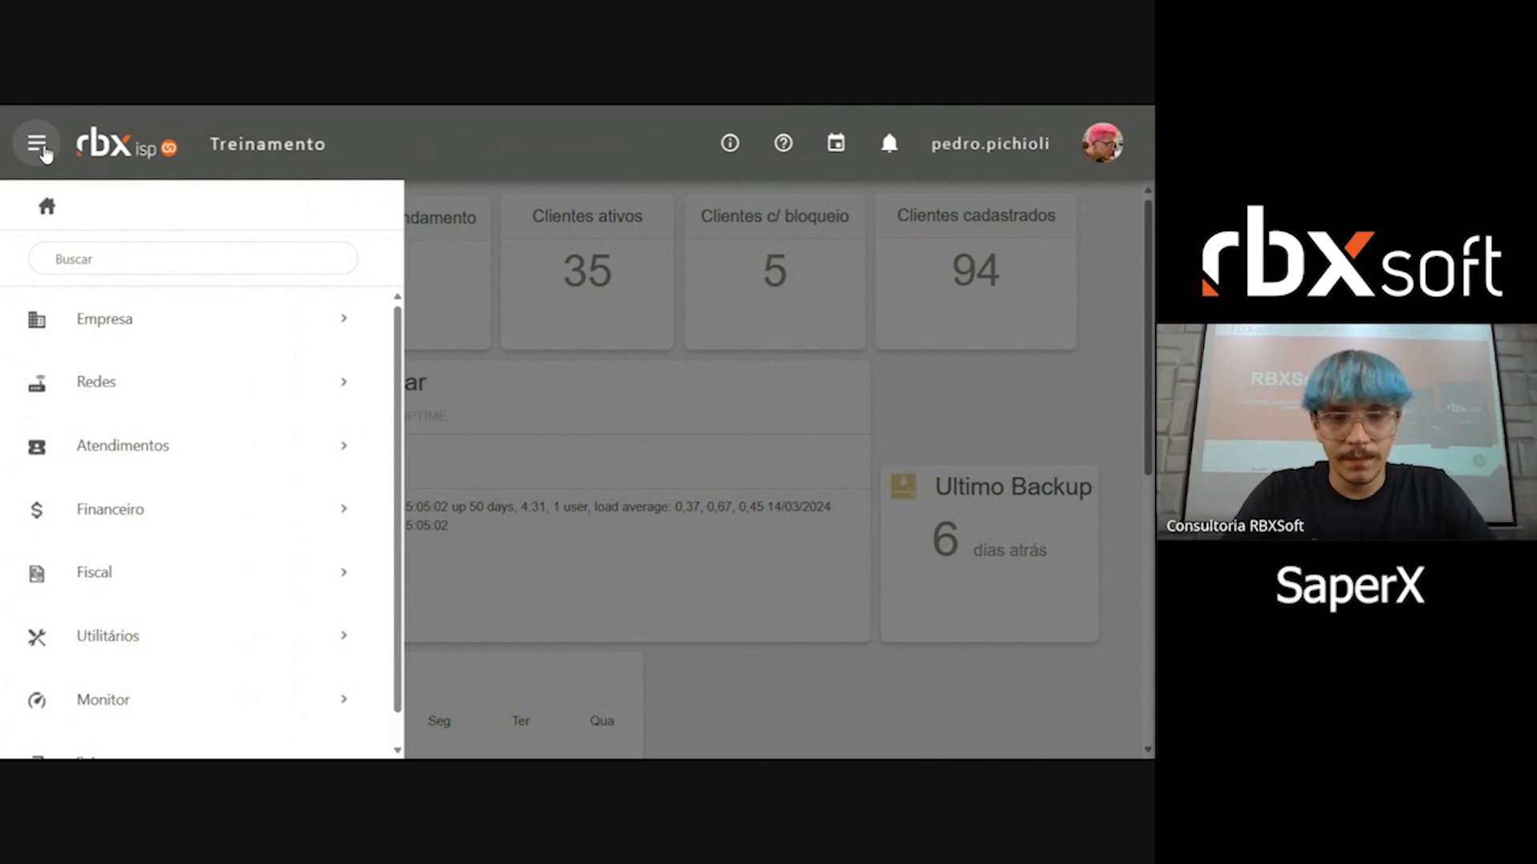
Step: Find SaperX through the menu search and open its integration configuration
text(saper)
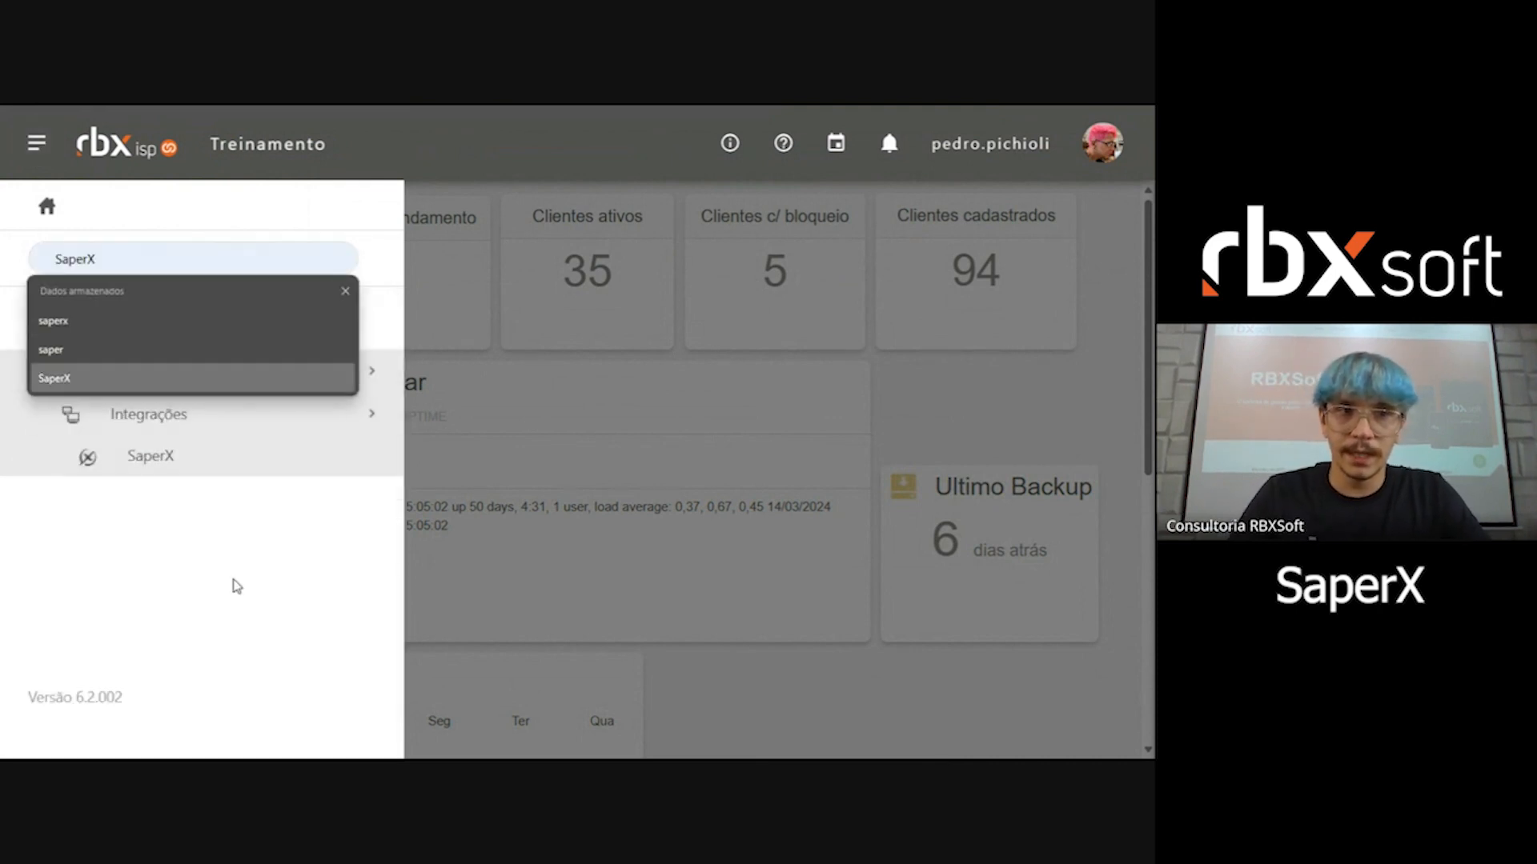
click(235, 587)
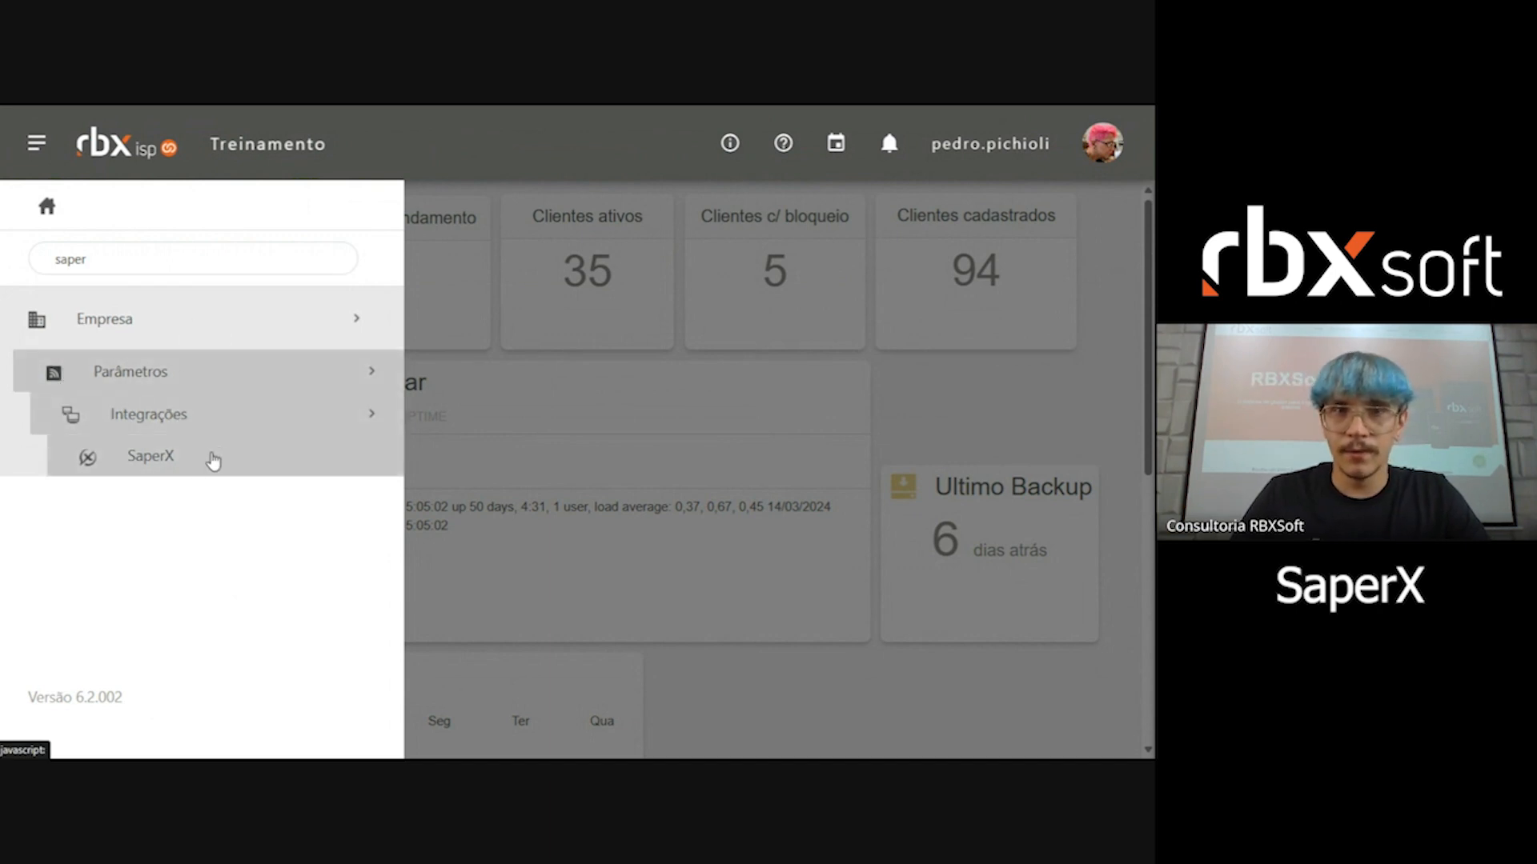
click(168, 468)
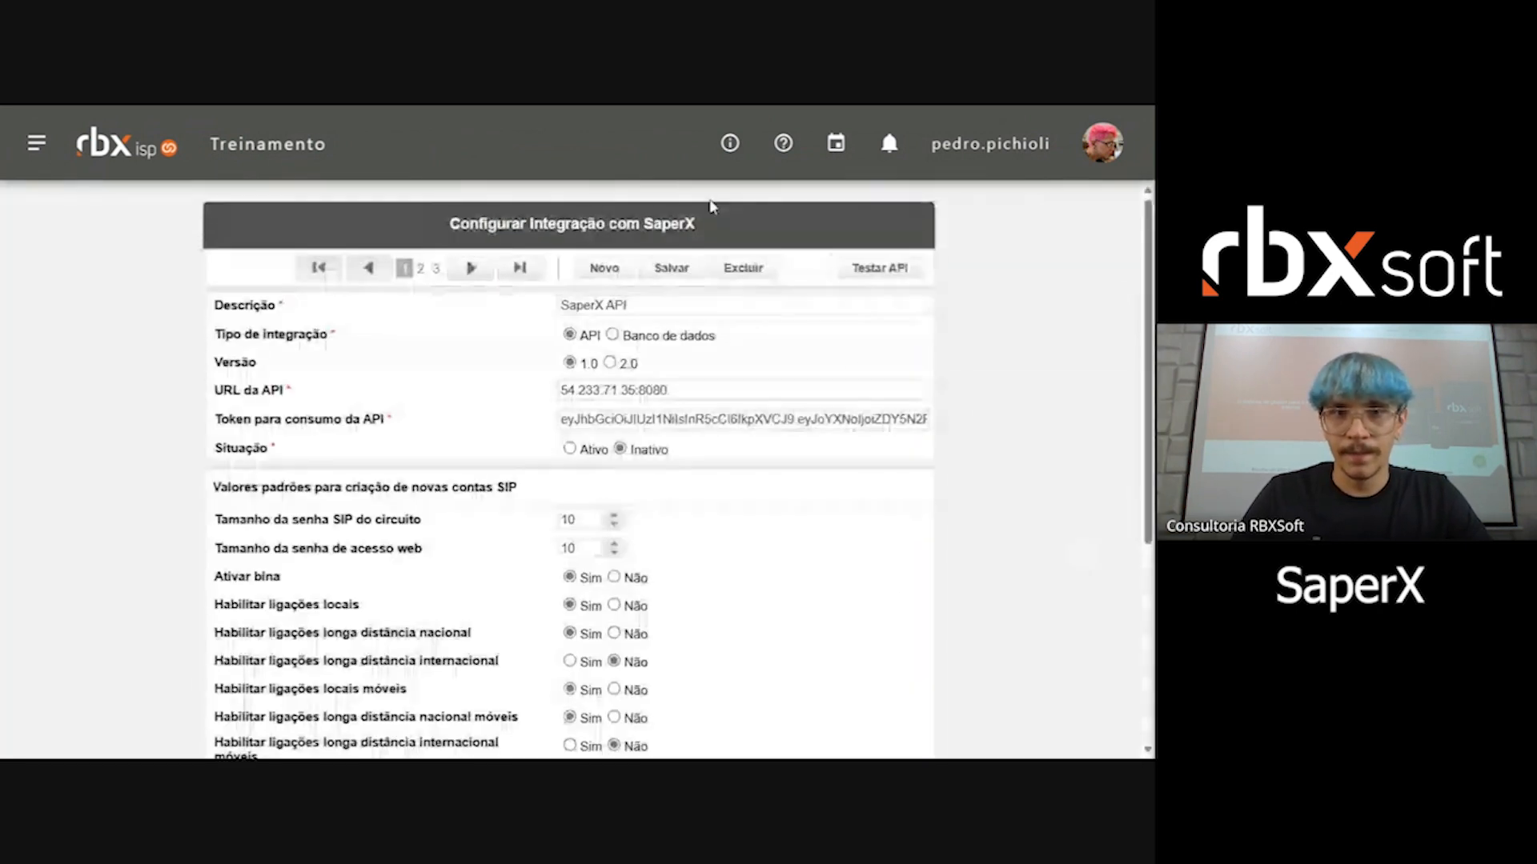
drag(451, 224, 758, 223)
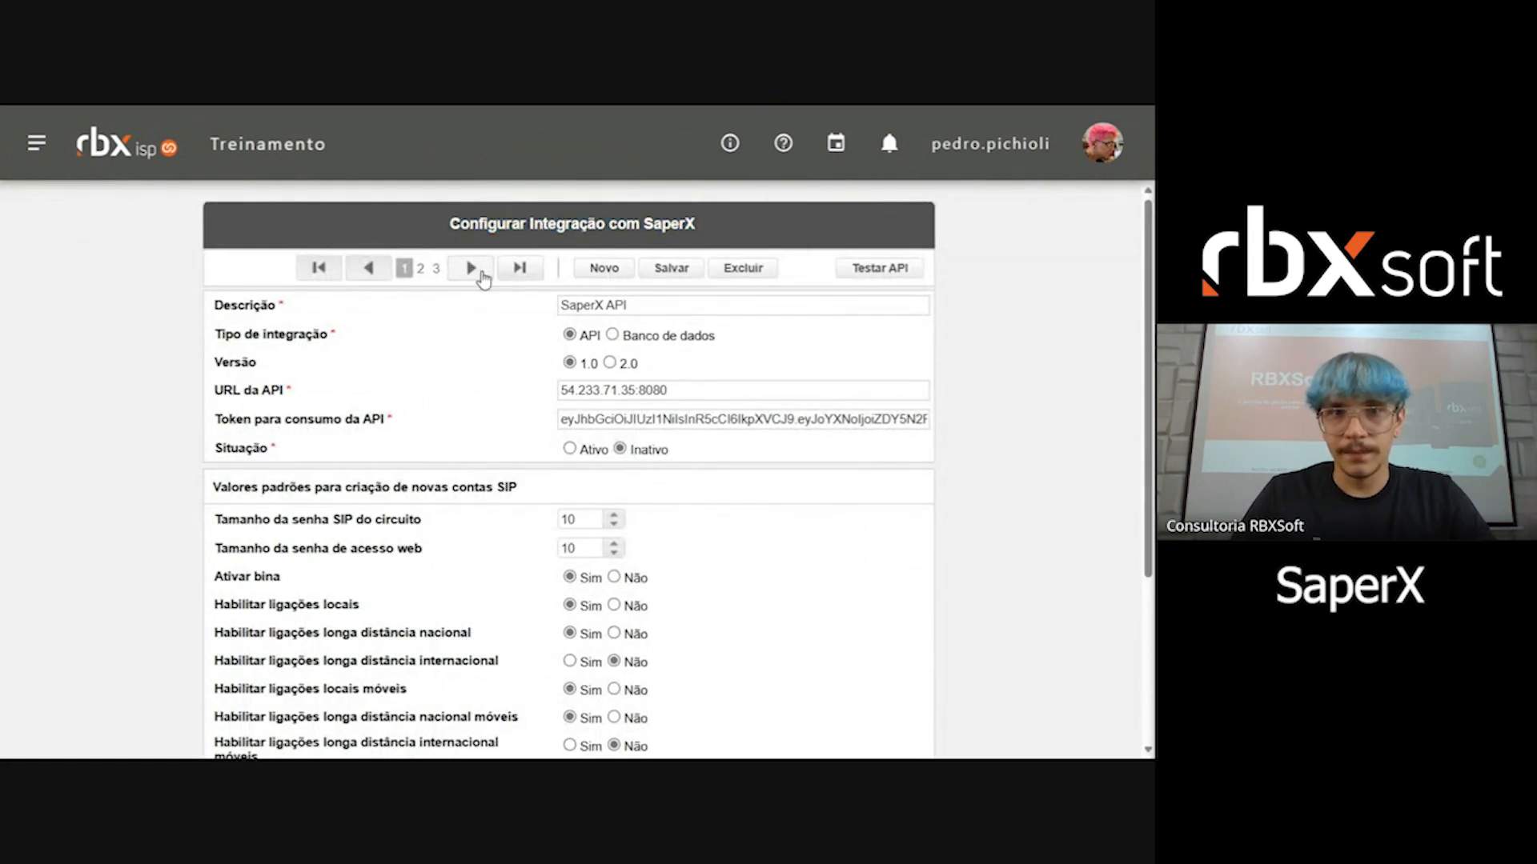
Step: Go to the last SaperX integration record and start a new one, leaving the description empty
click(521, 269)
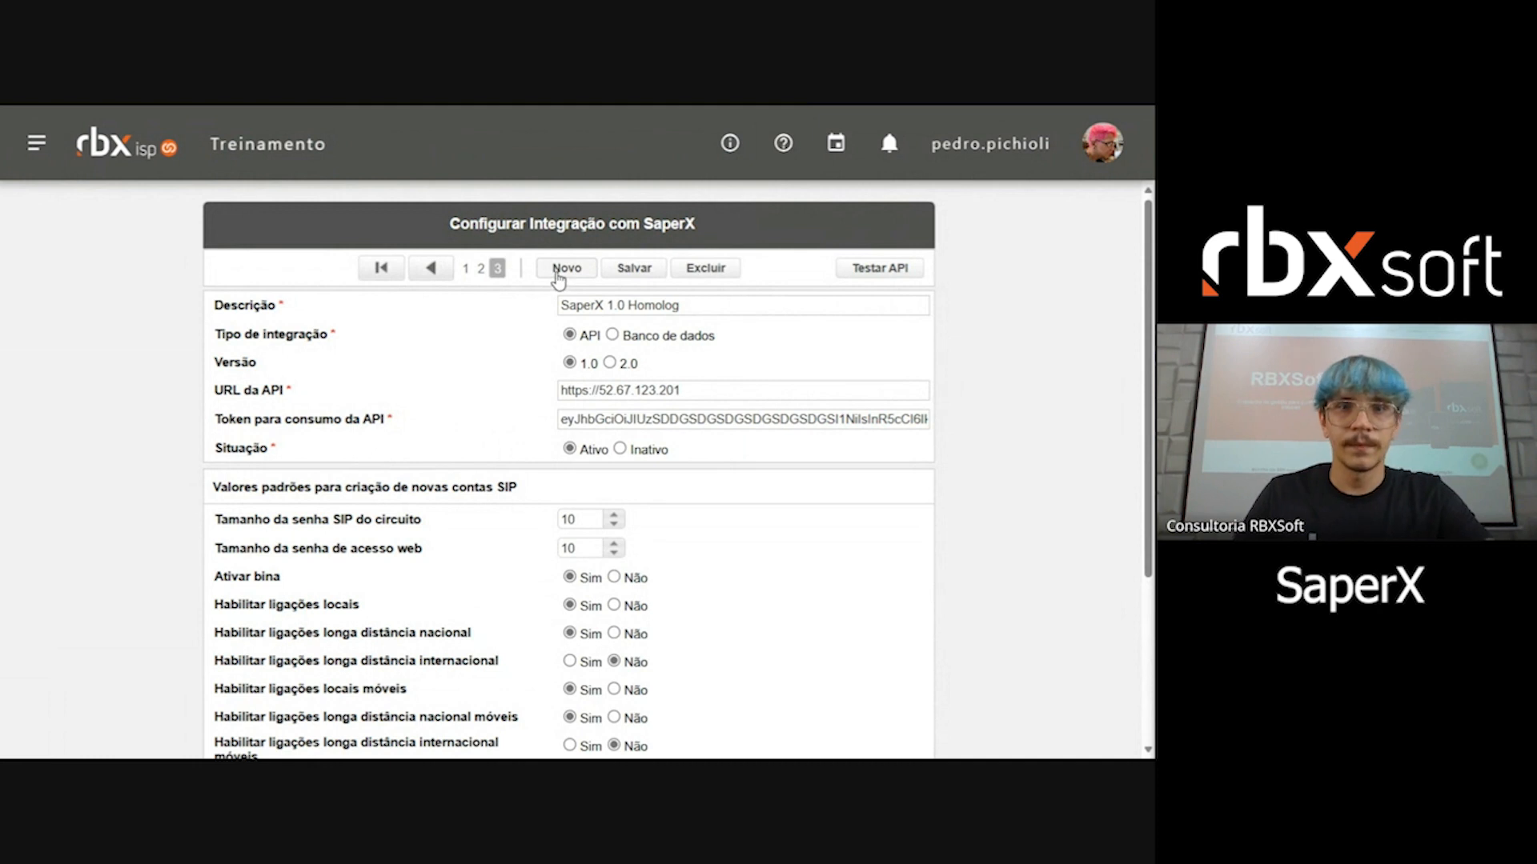
click(563, 269)
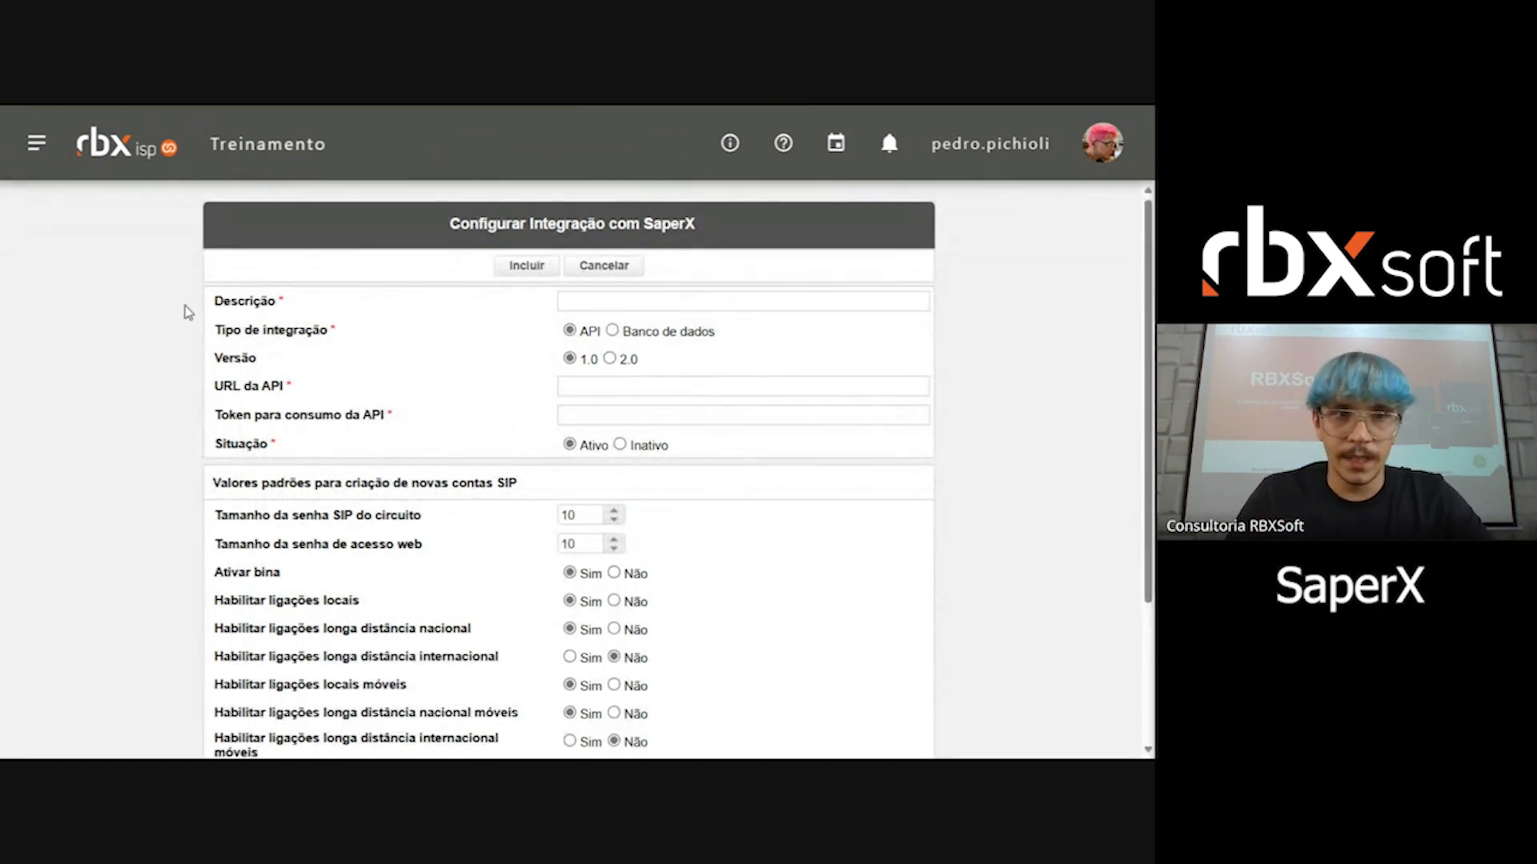
drag(217, 302, 304, 314)
click(567, 303)
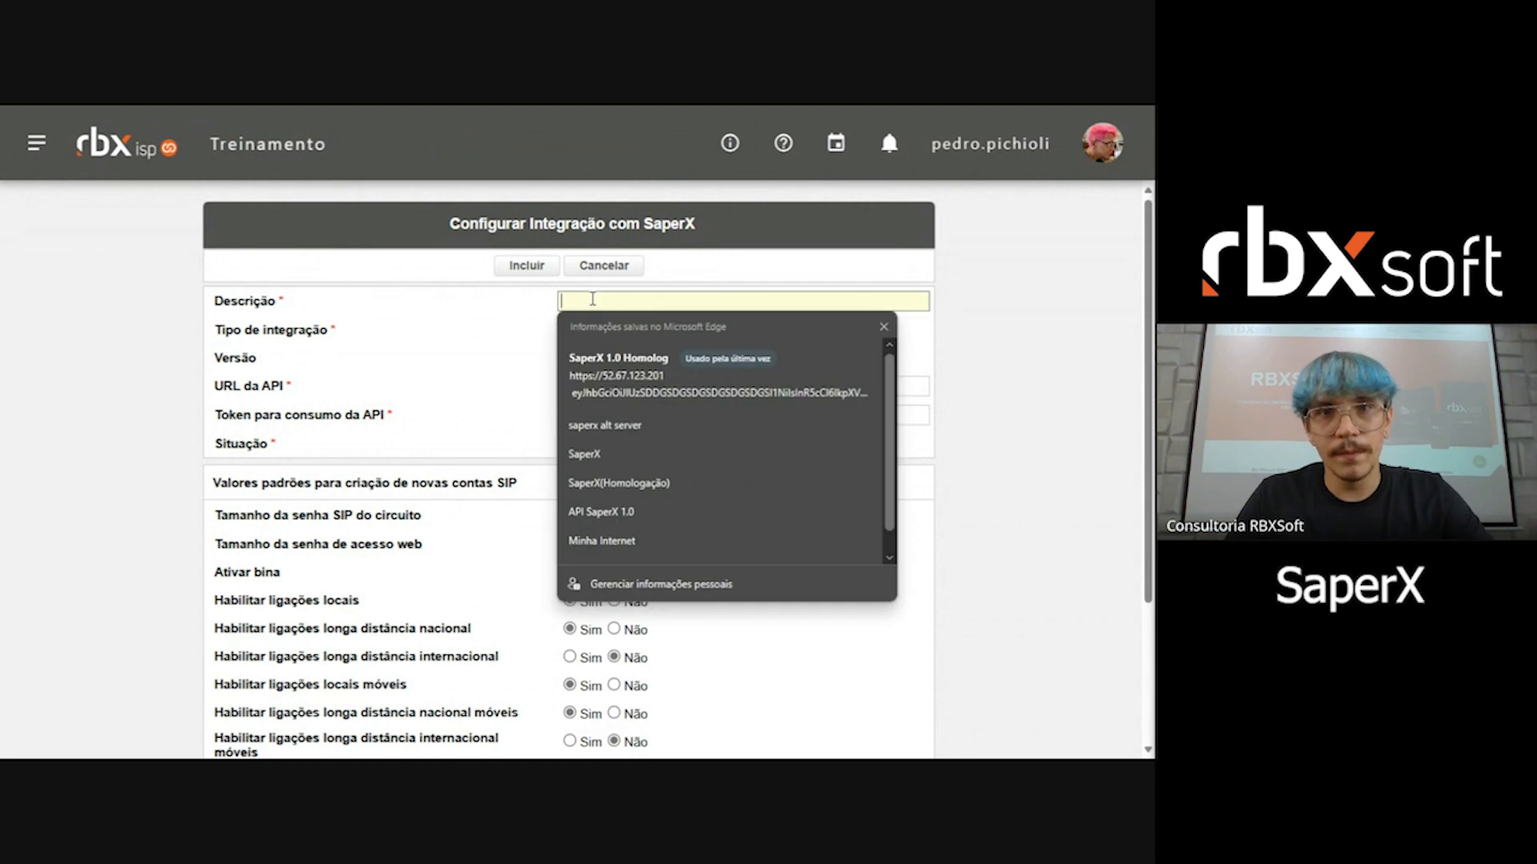
click(422, 324)
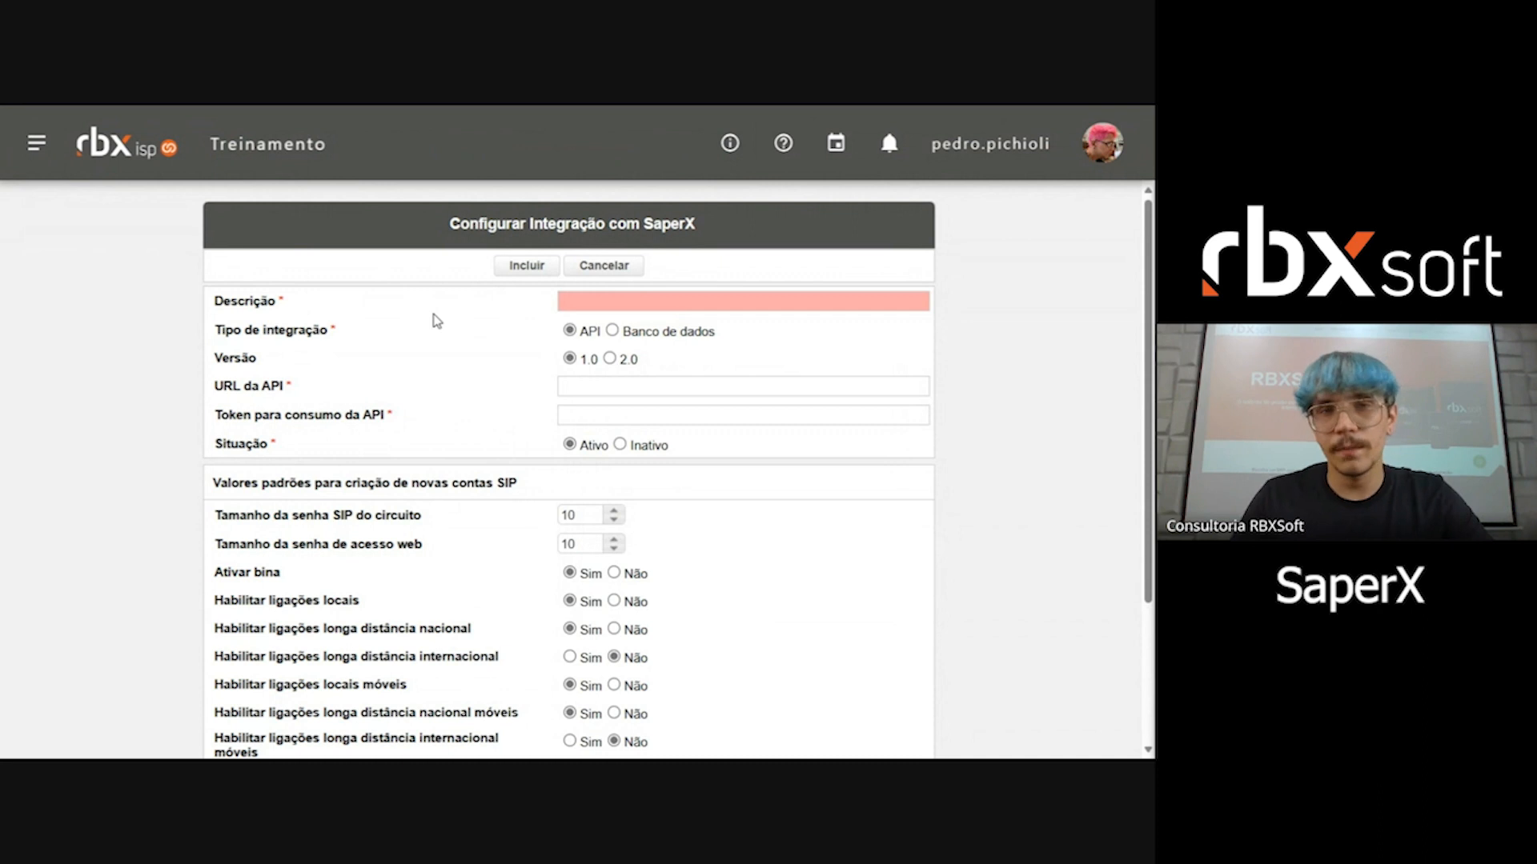
Step: Examine the API and Banco de dados integration types and the fields each requires, ending on API
drag(223, 328, 340, 335)
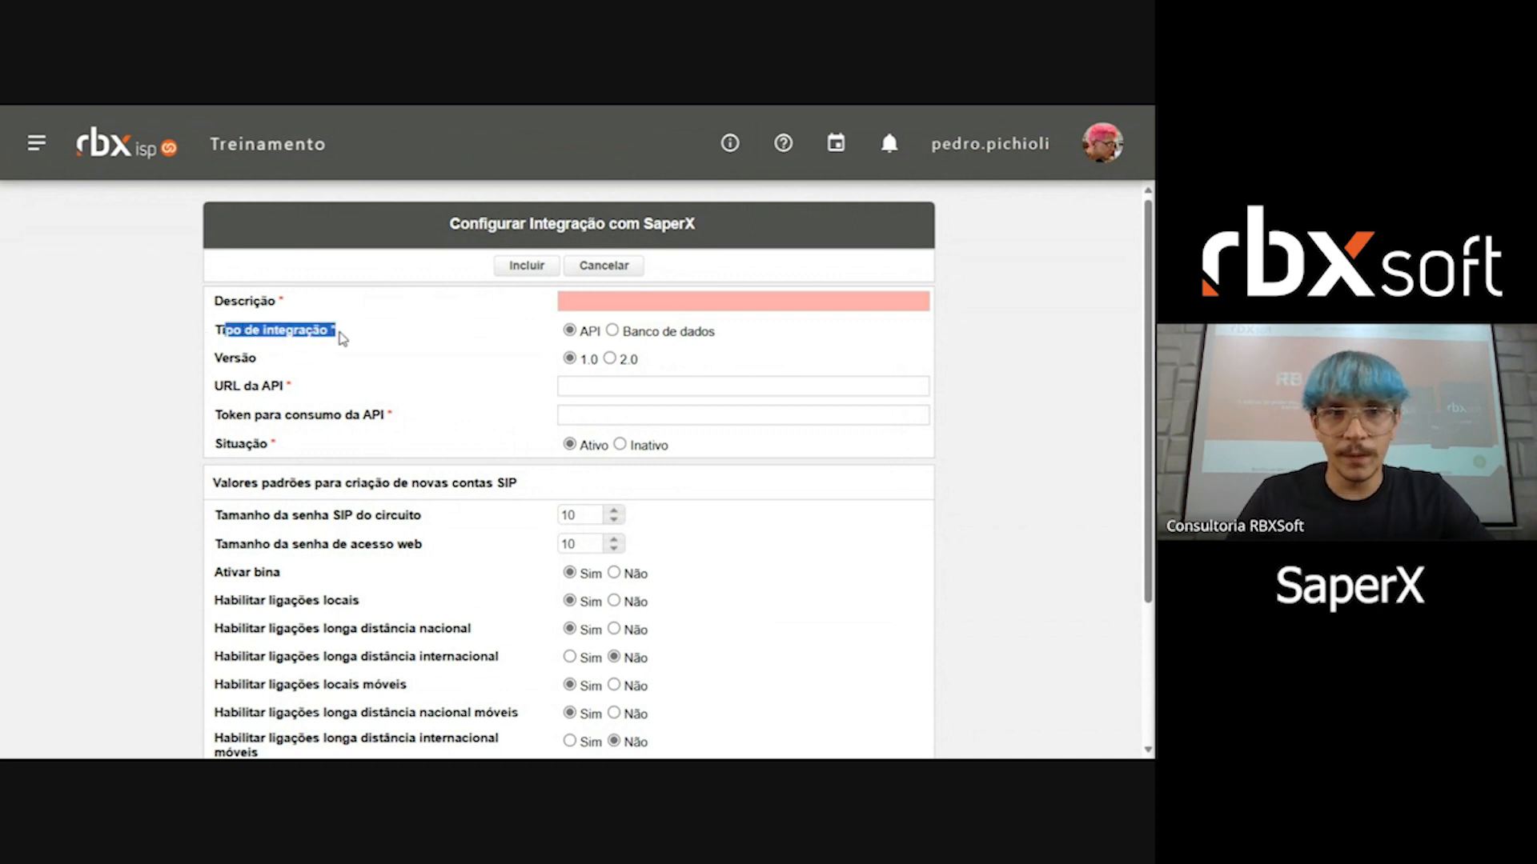
click(341, 334)
drag(586, 334, 602, 335)
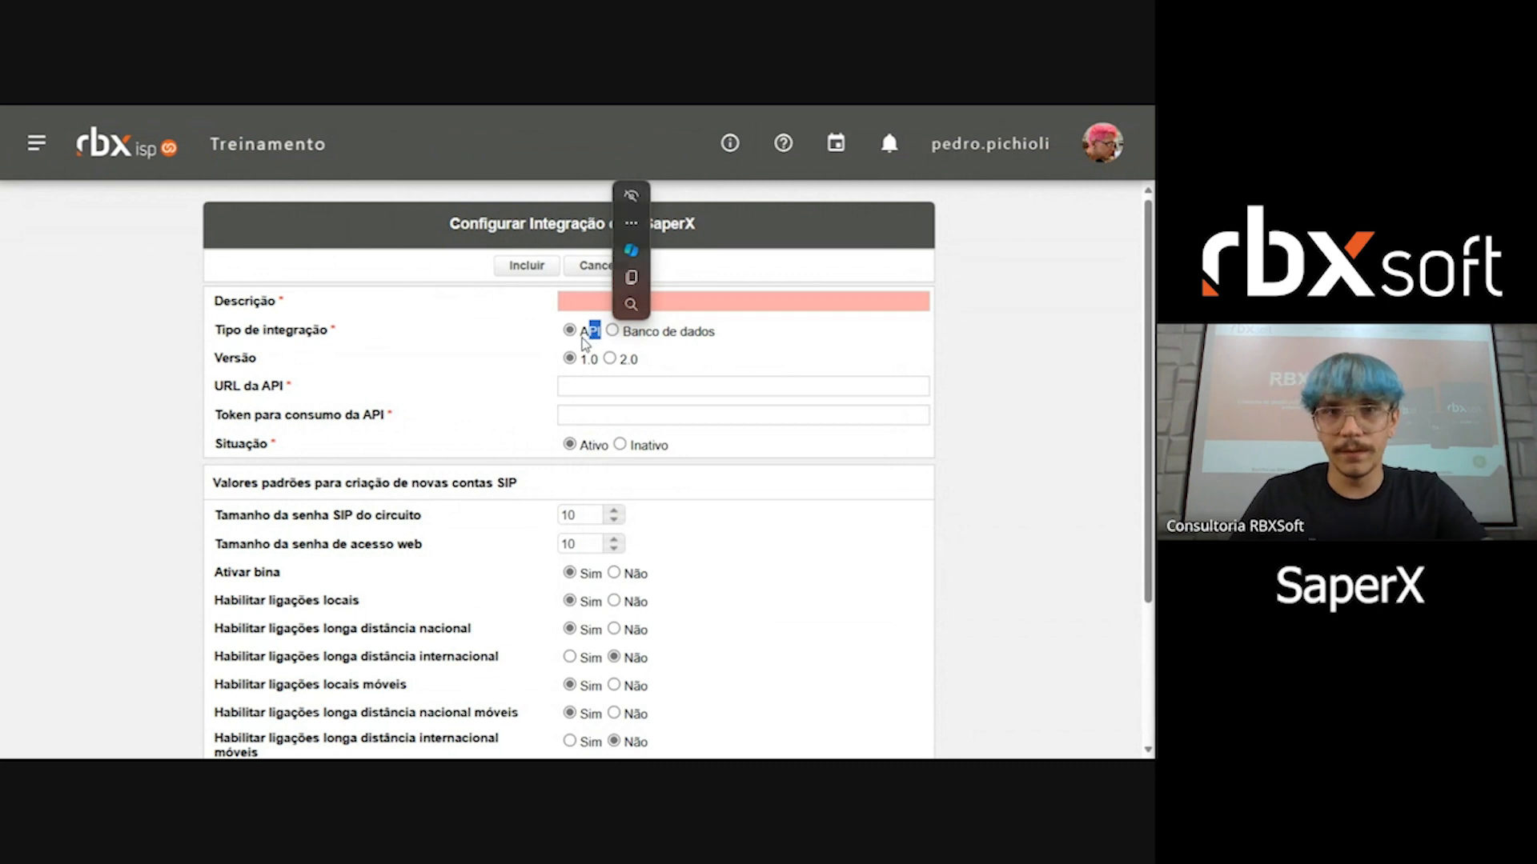
click(664, 344)
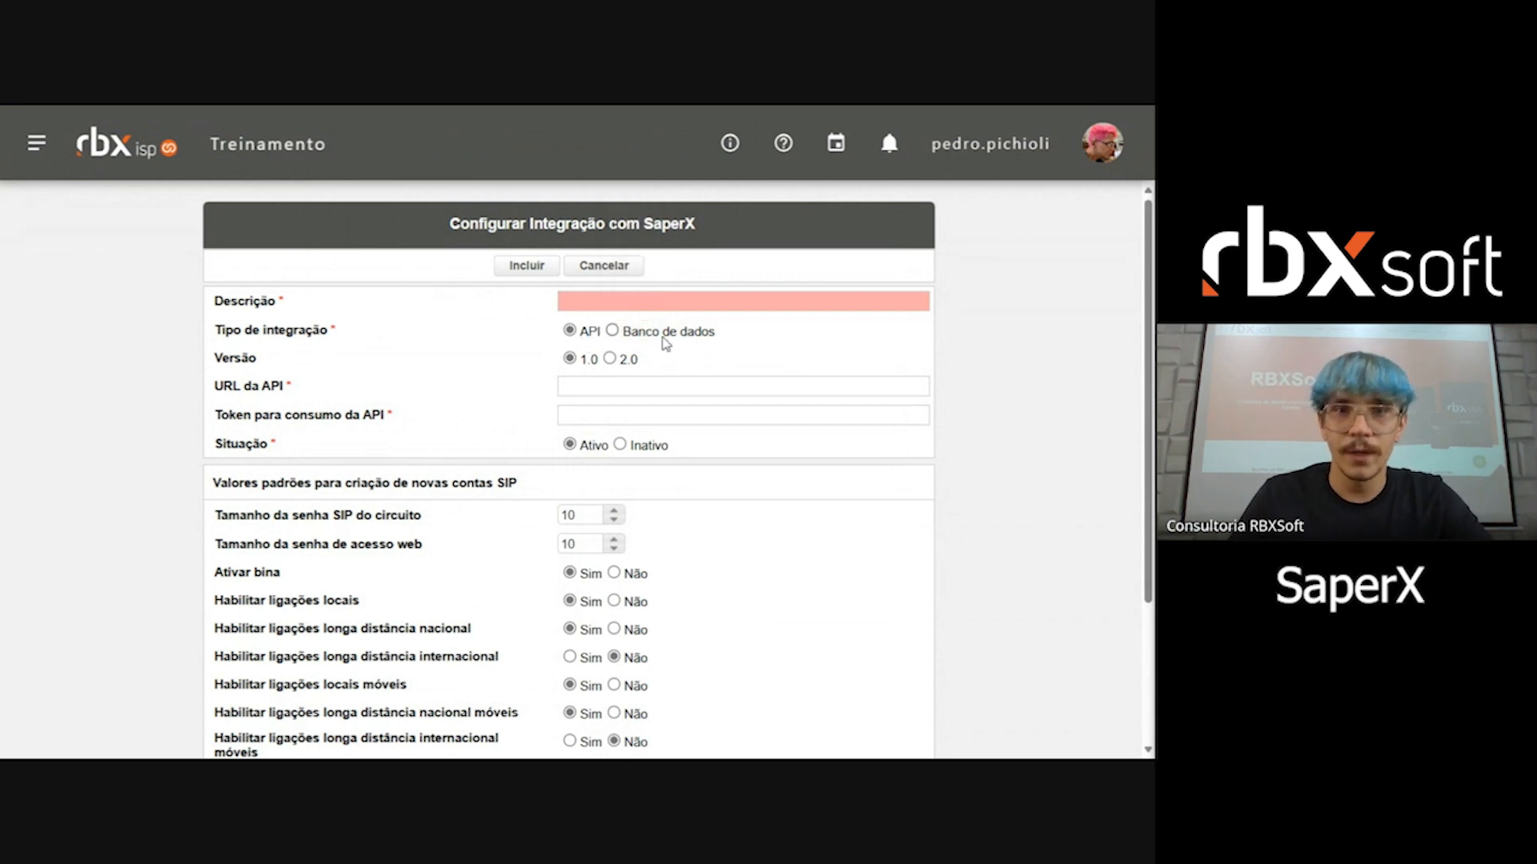
drag(618, 334, 730, 335)
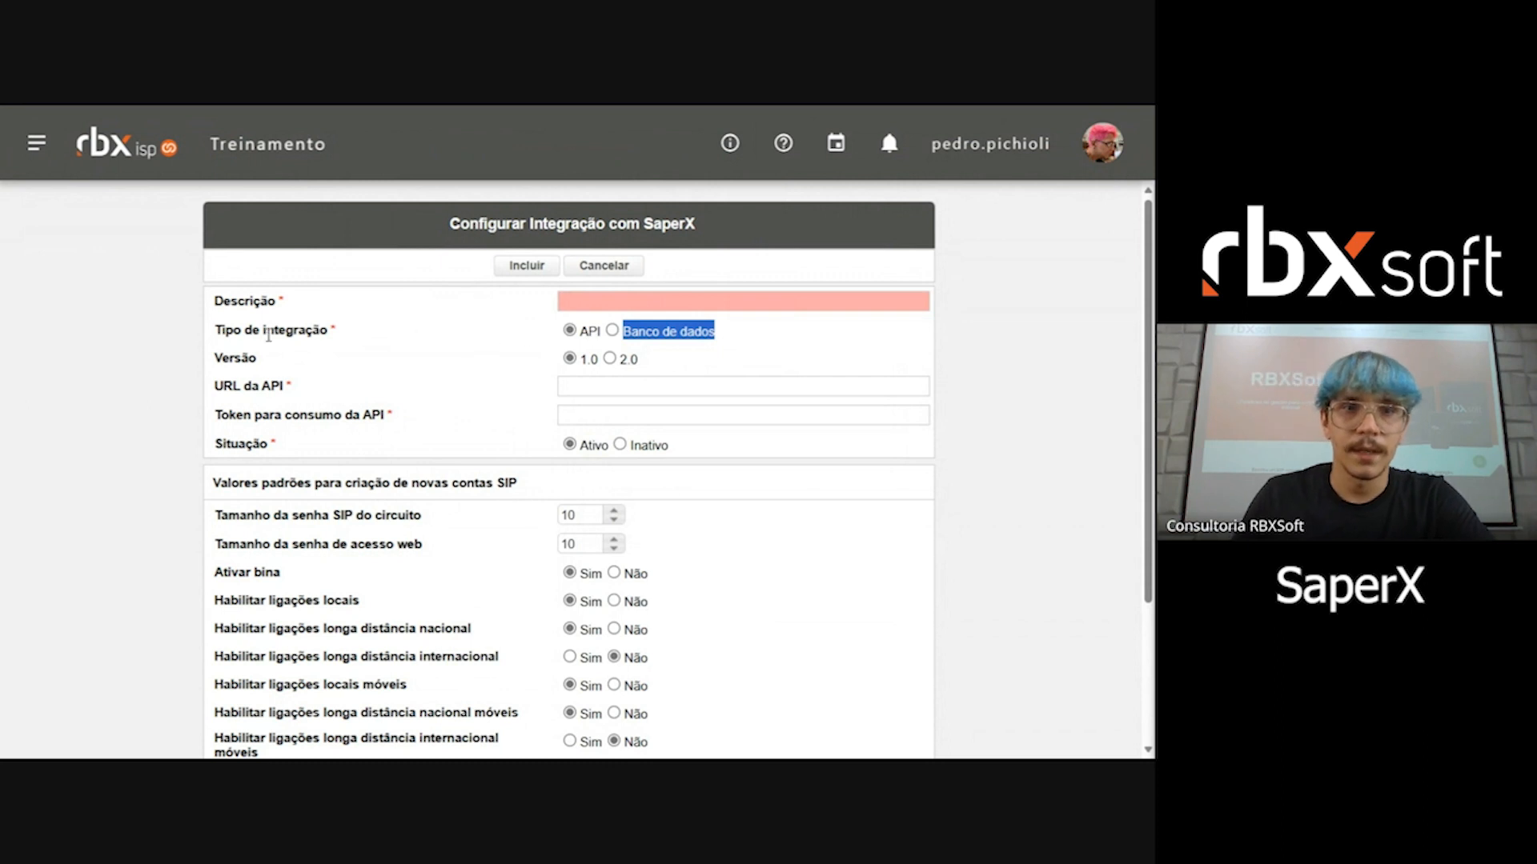
double_click(228, 358)
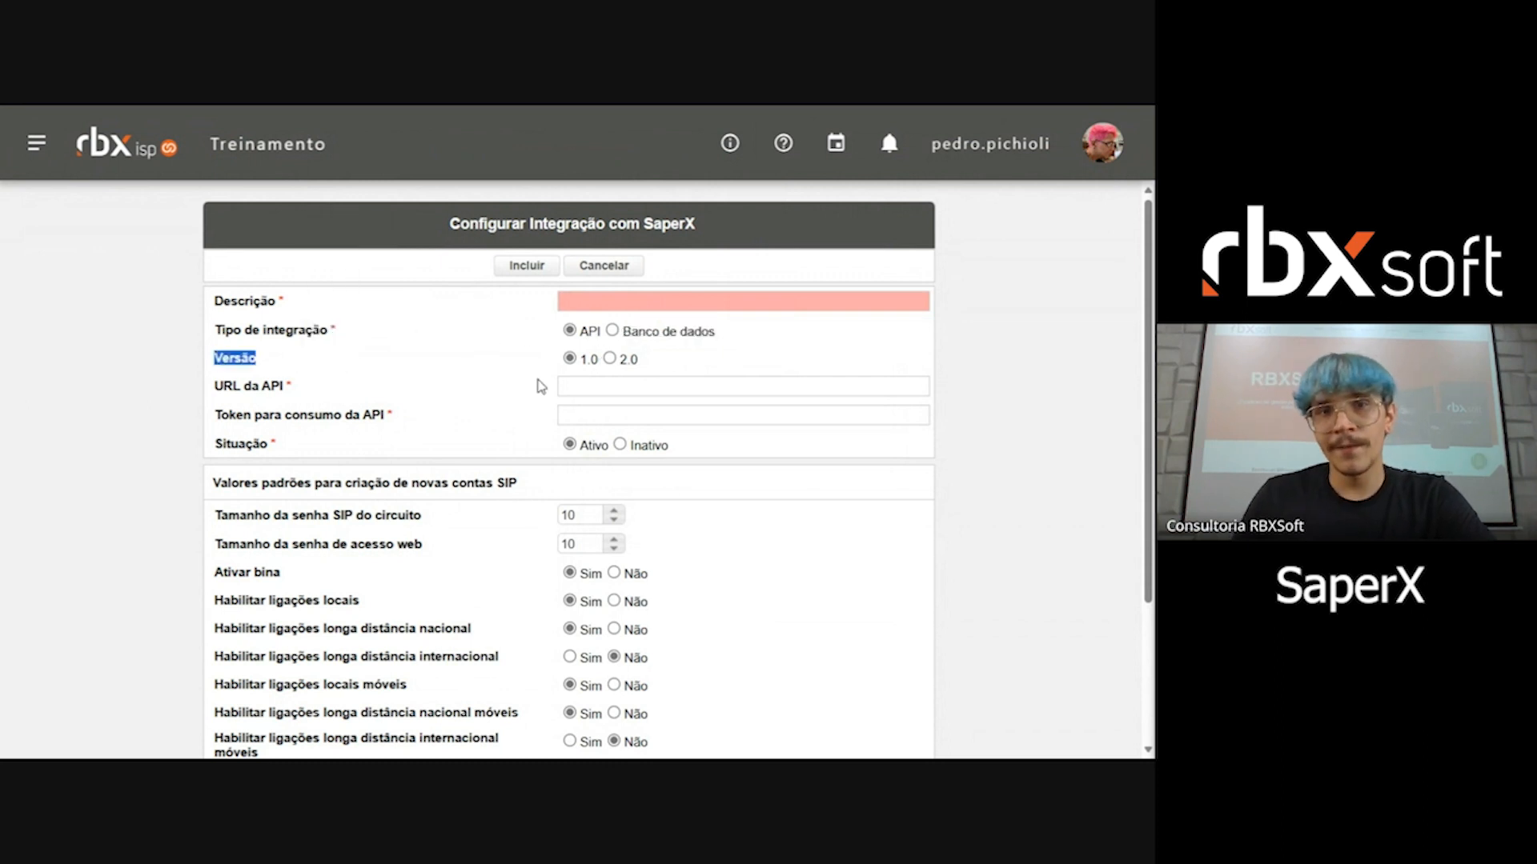
click(612, 330)
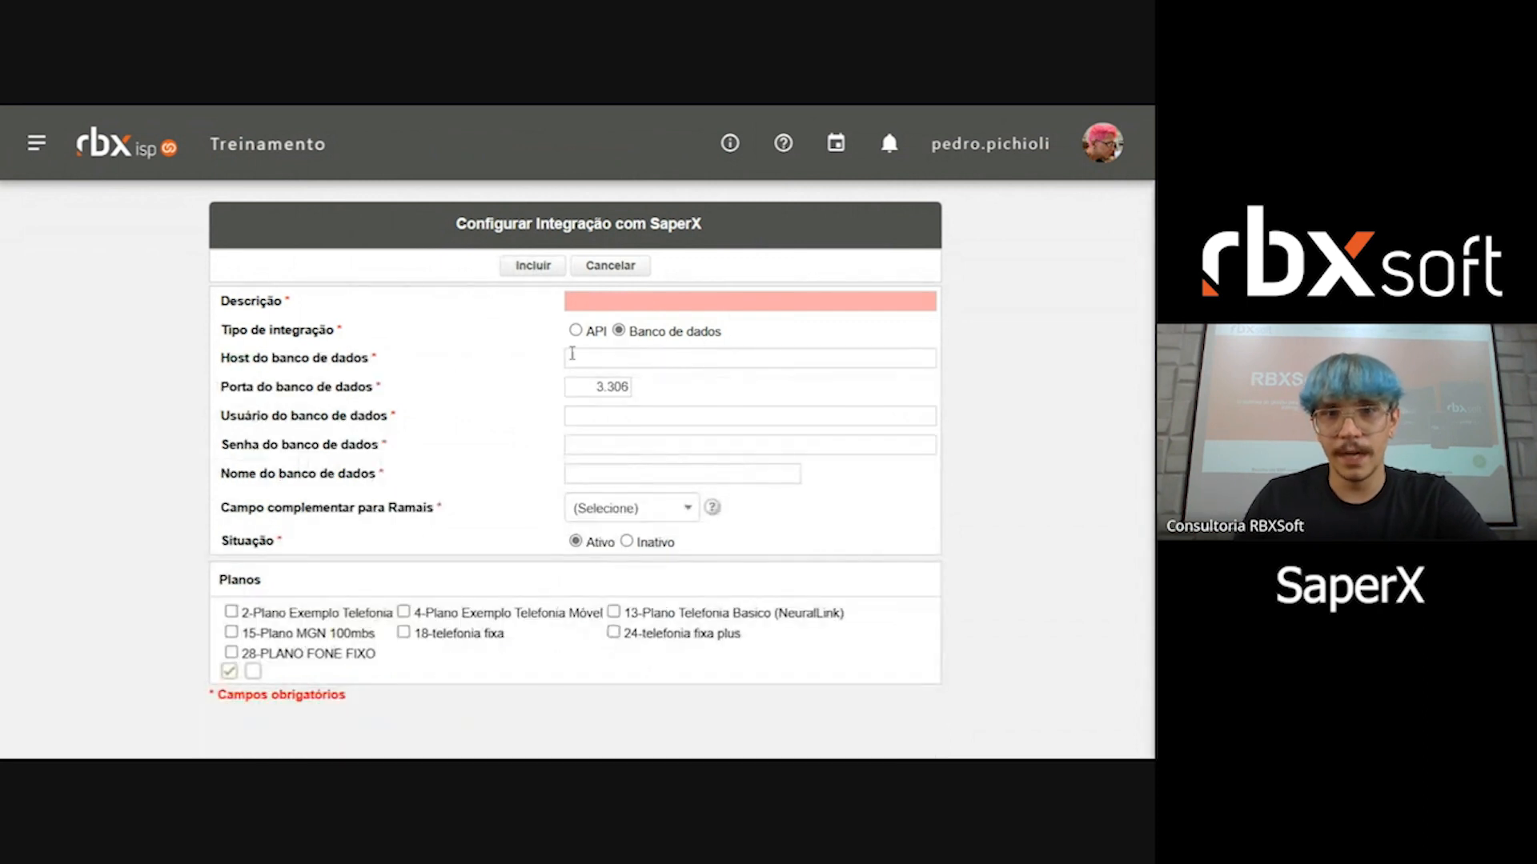
click(575, 330)
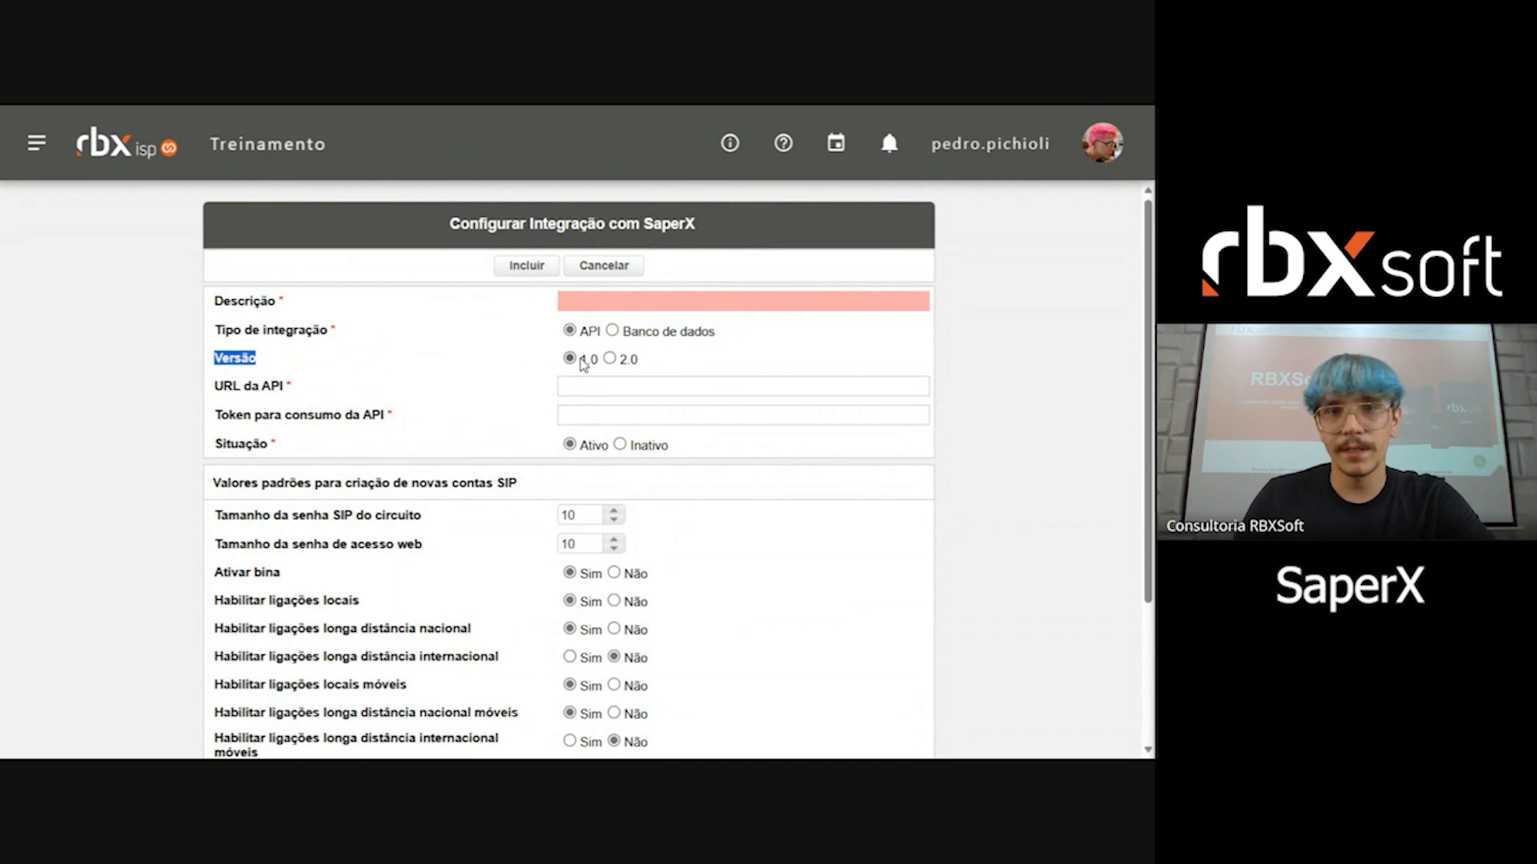
Step: Compare the URL, token and credential fields required by API versions 1.0 and 2.0
drag(581, 360, 642, 362)
click(658, 364)
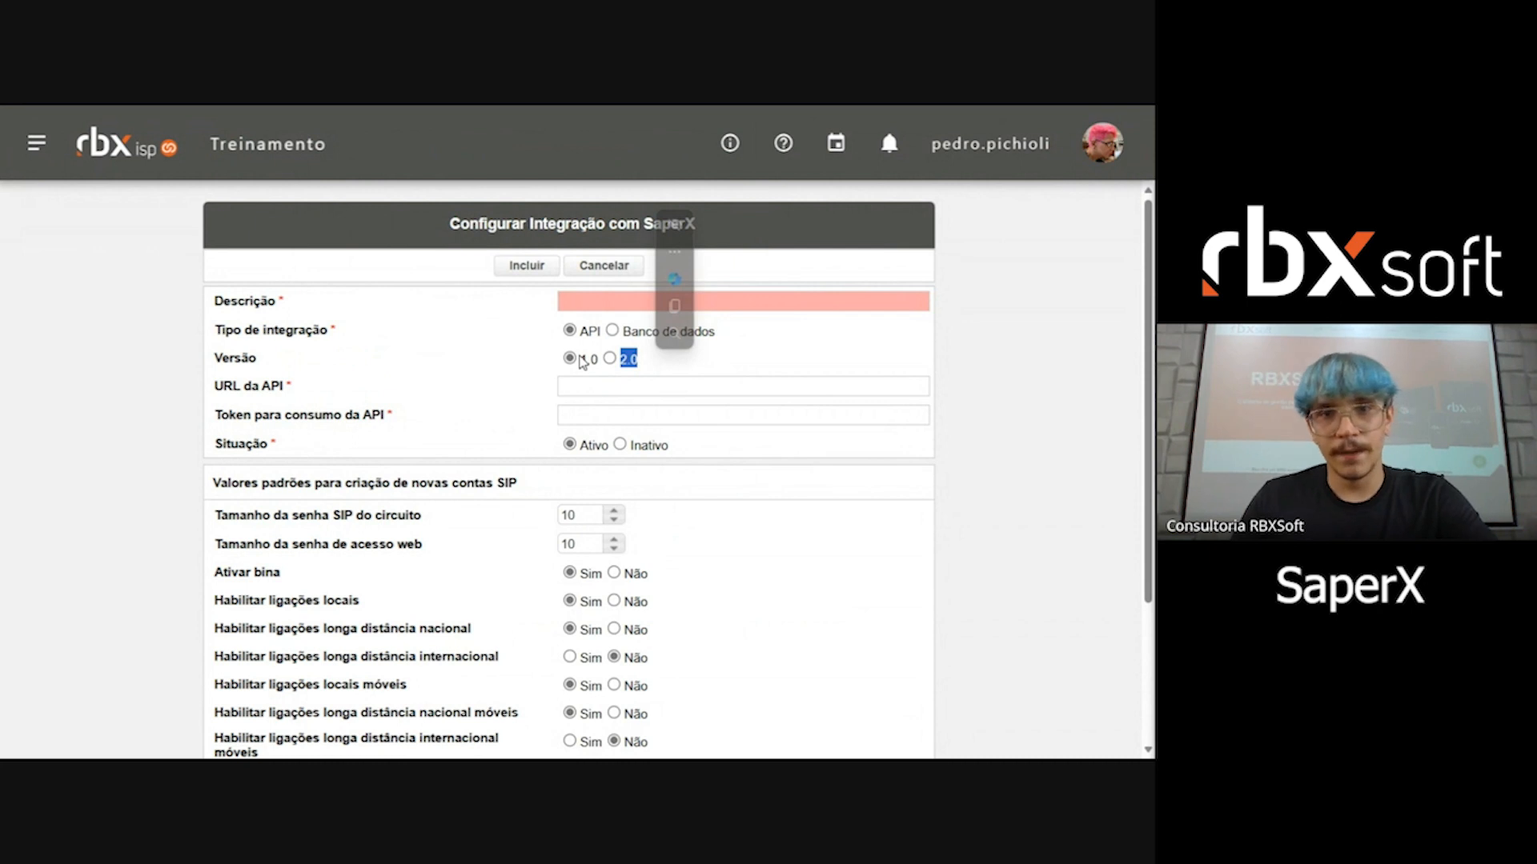
click(485, 373)
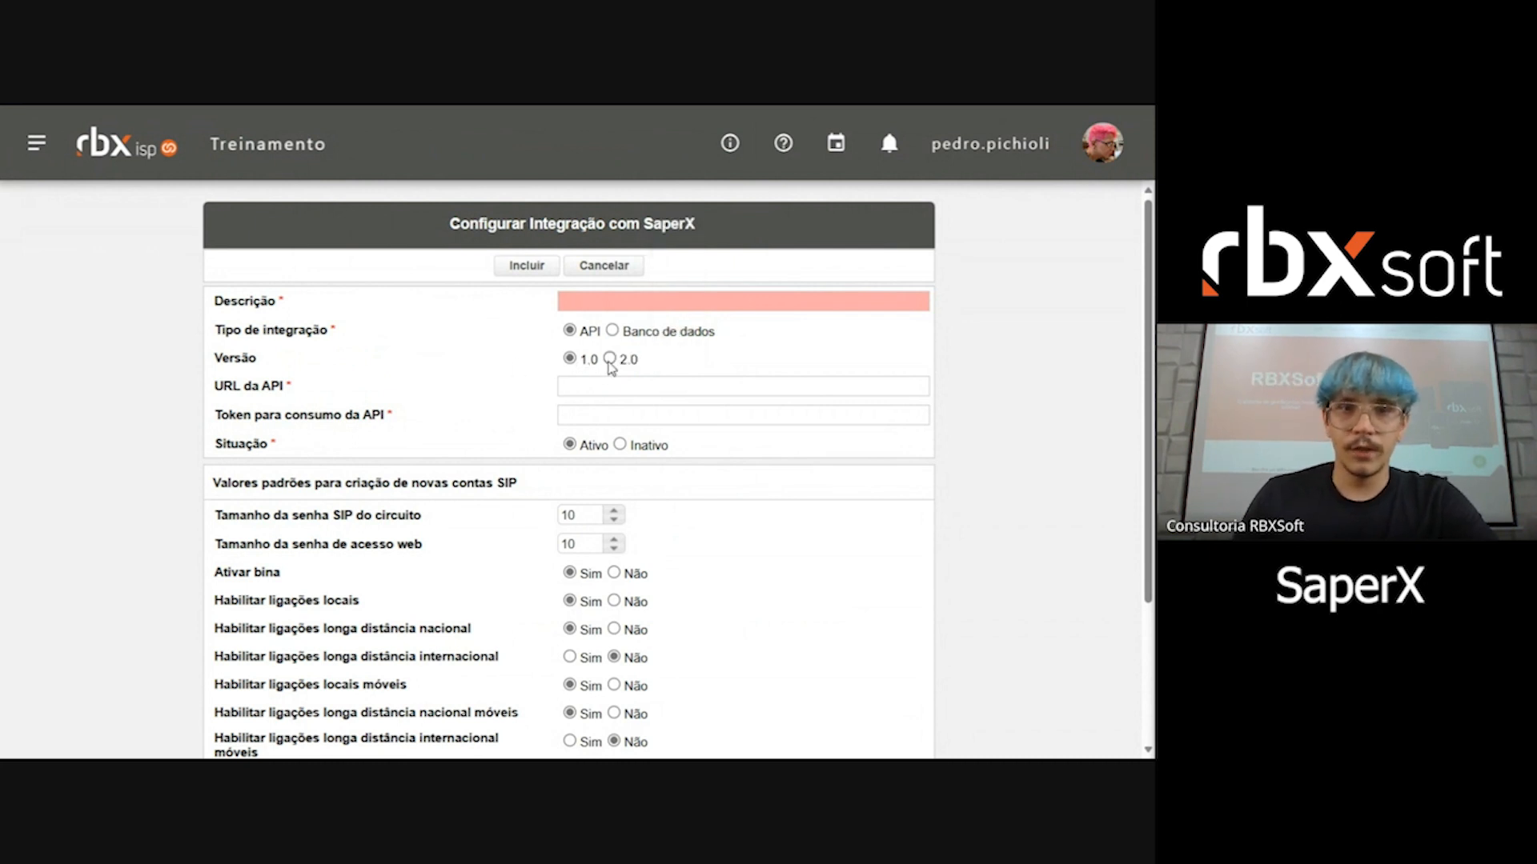
click(609, 359)
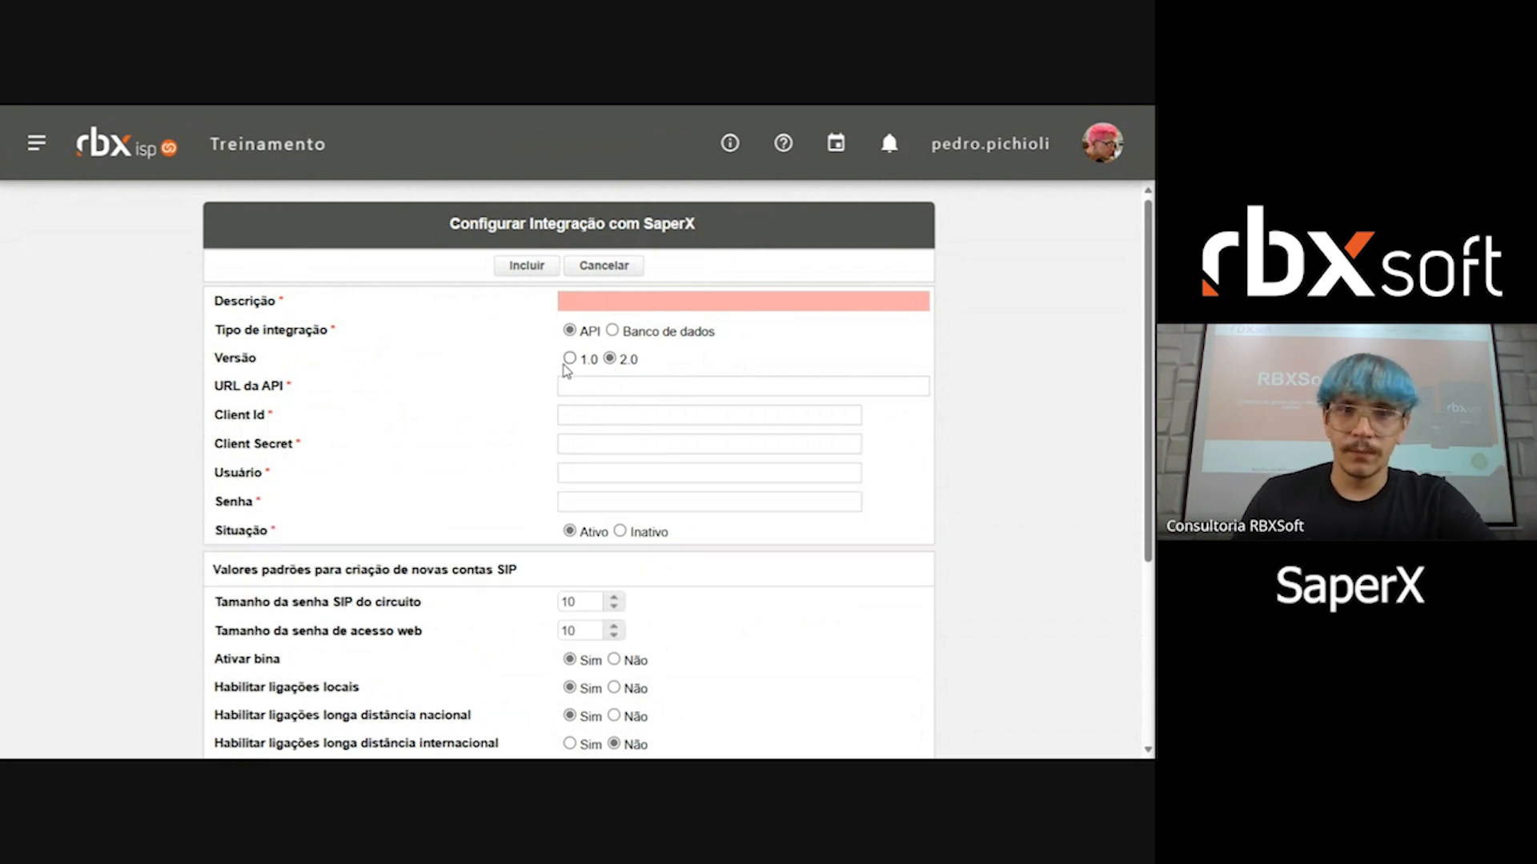
click(569, 359)
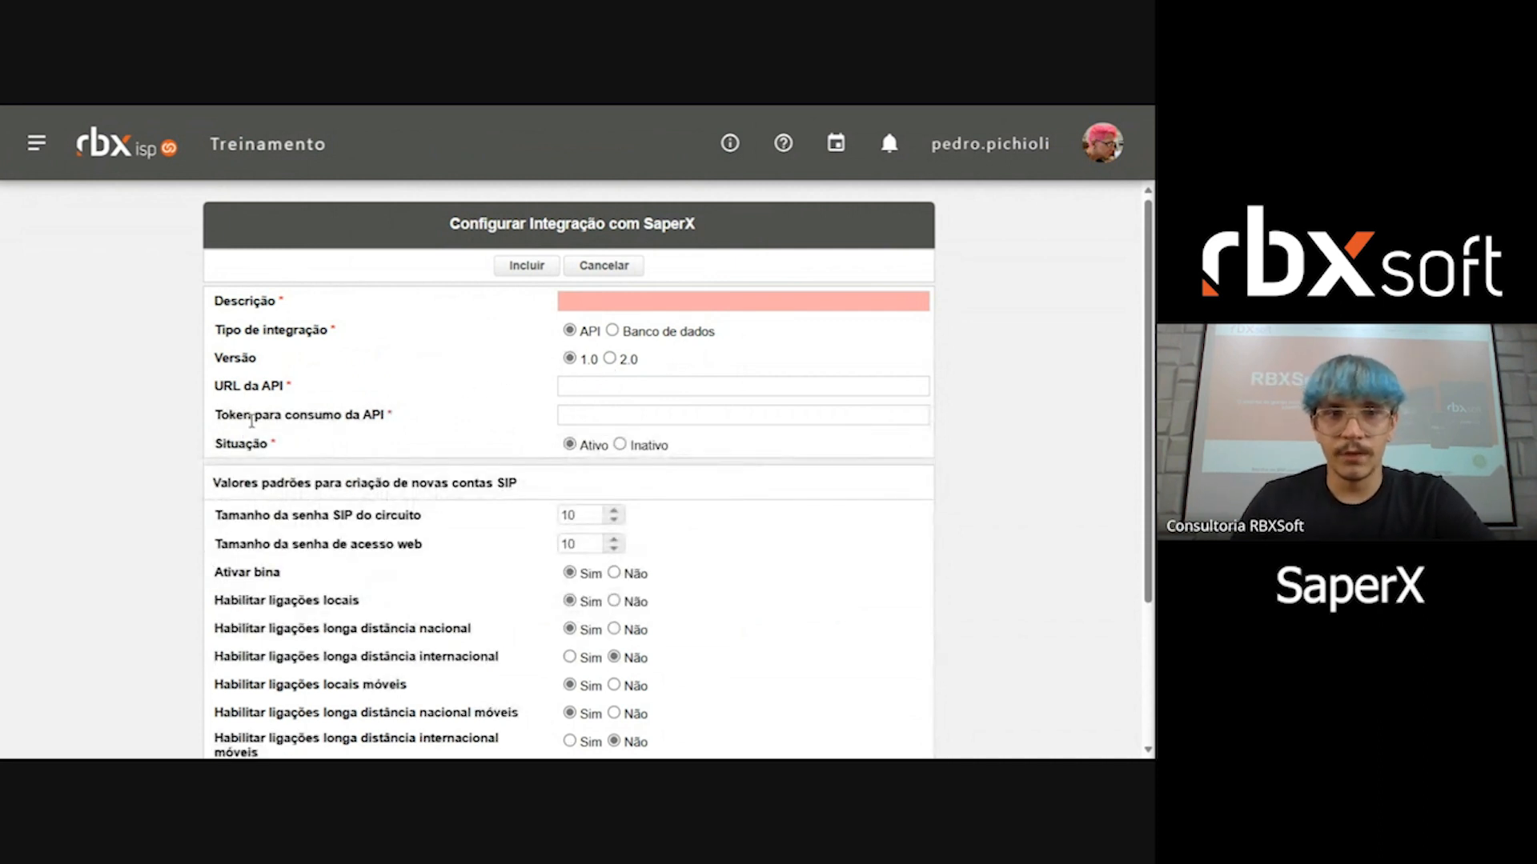
drag(248, 416, 395, 424)
drag(284, 388, 215, 386)
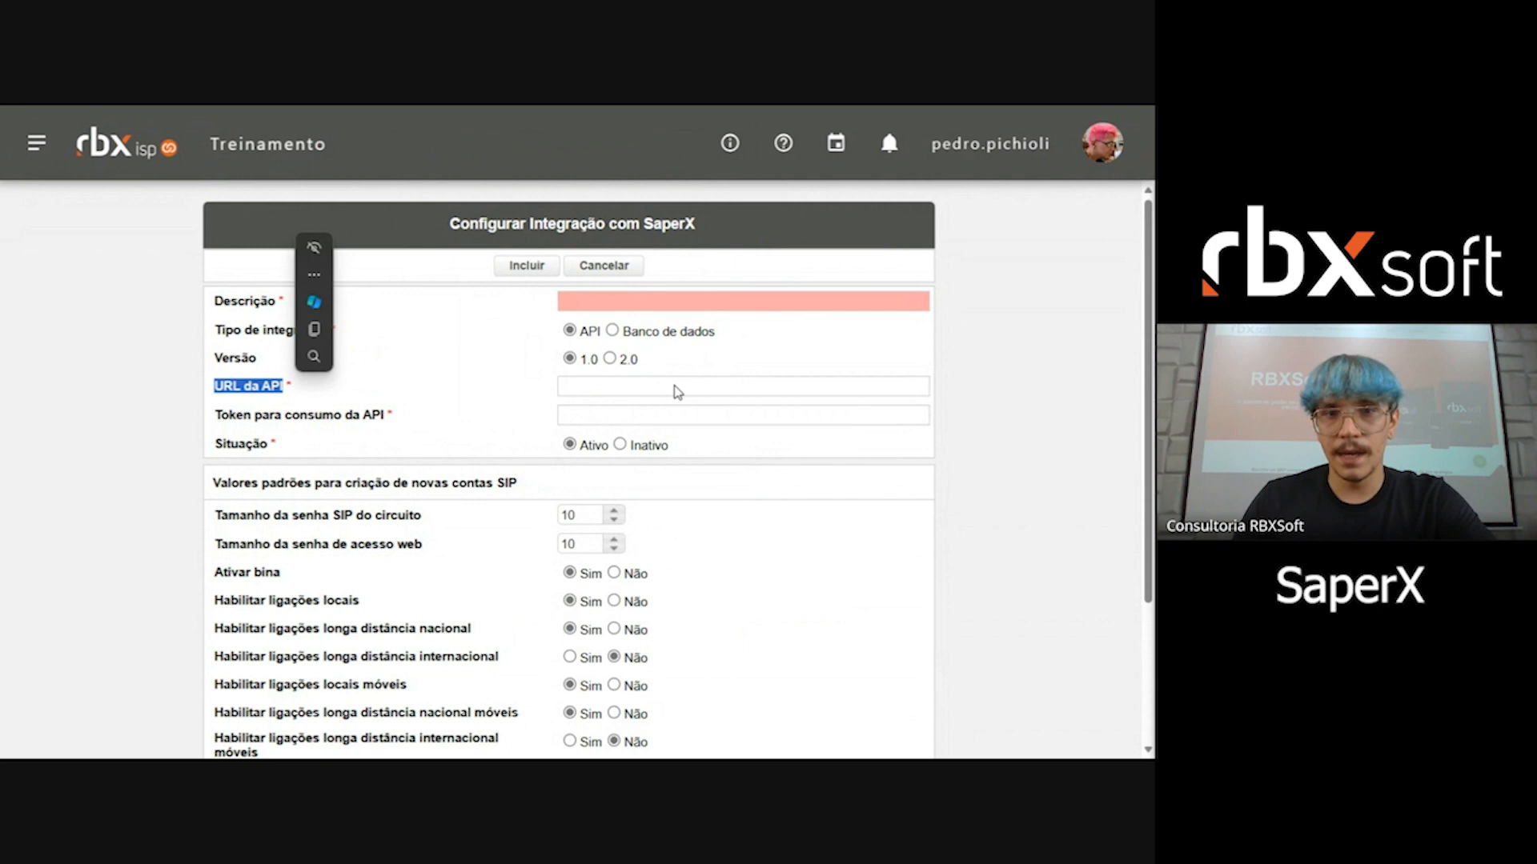
click(609, 359)
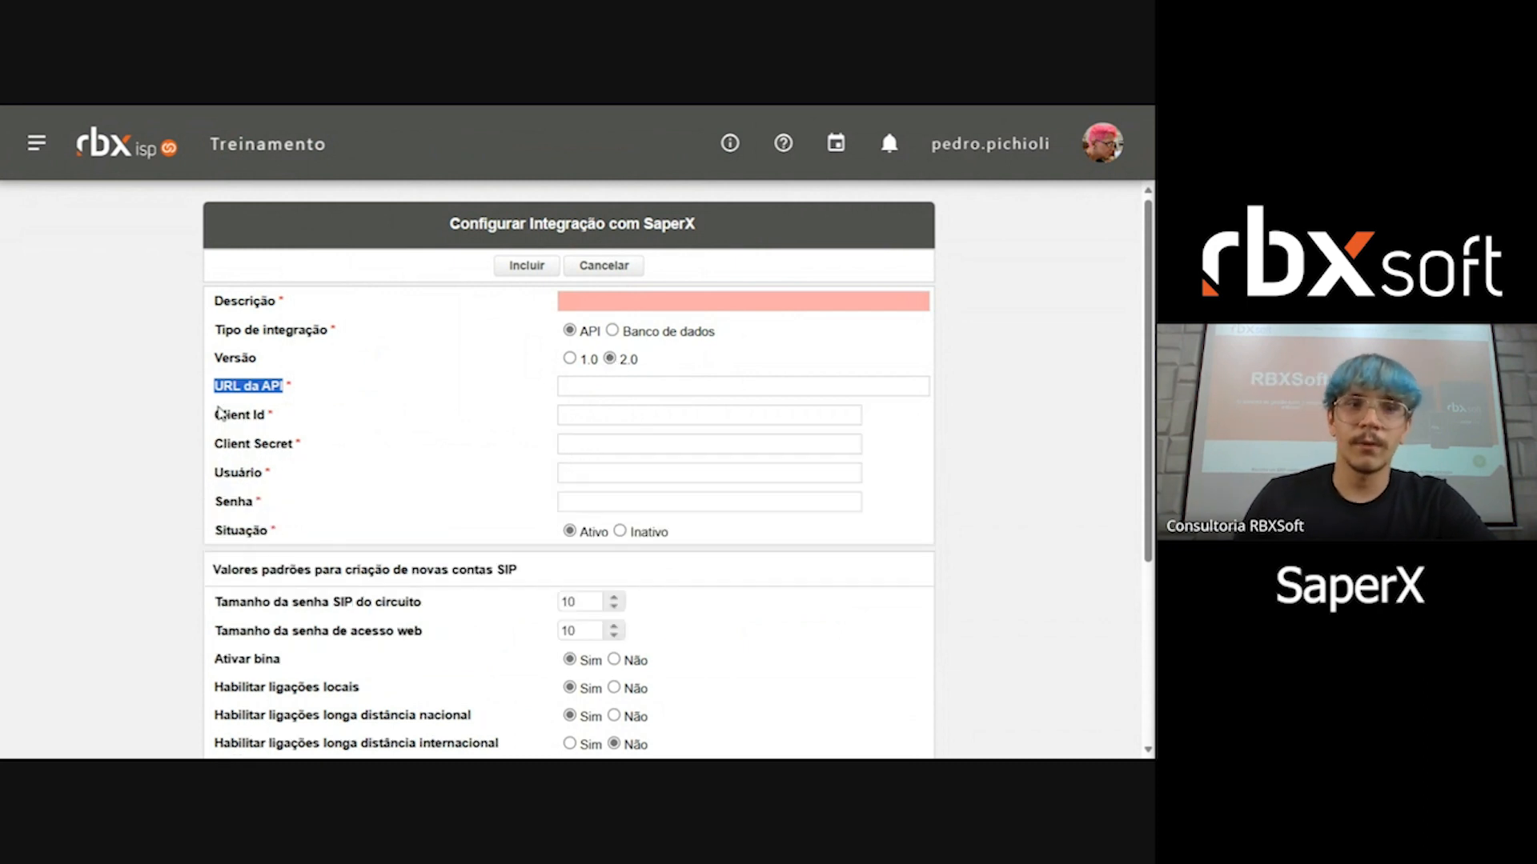
drag(222, 415, 252, 504)
click(459, 495)
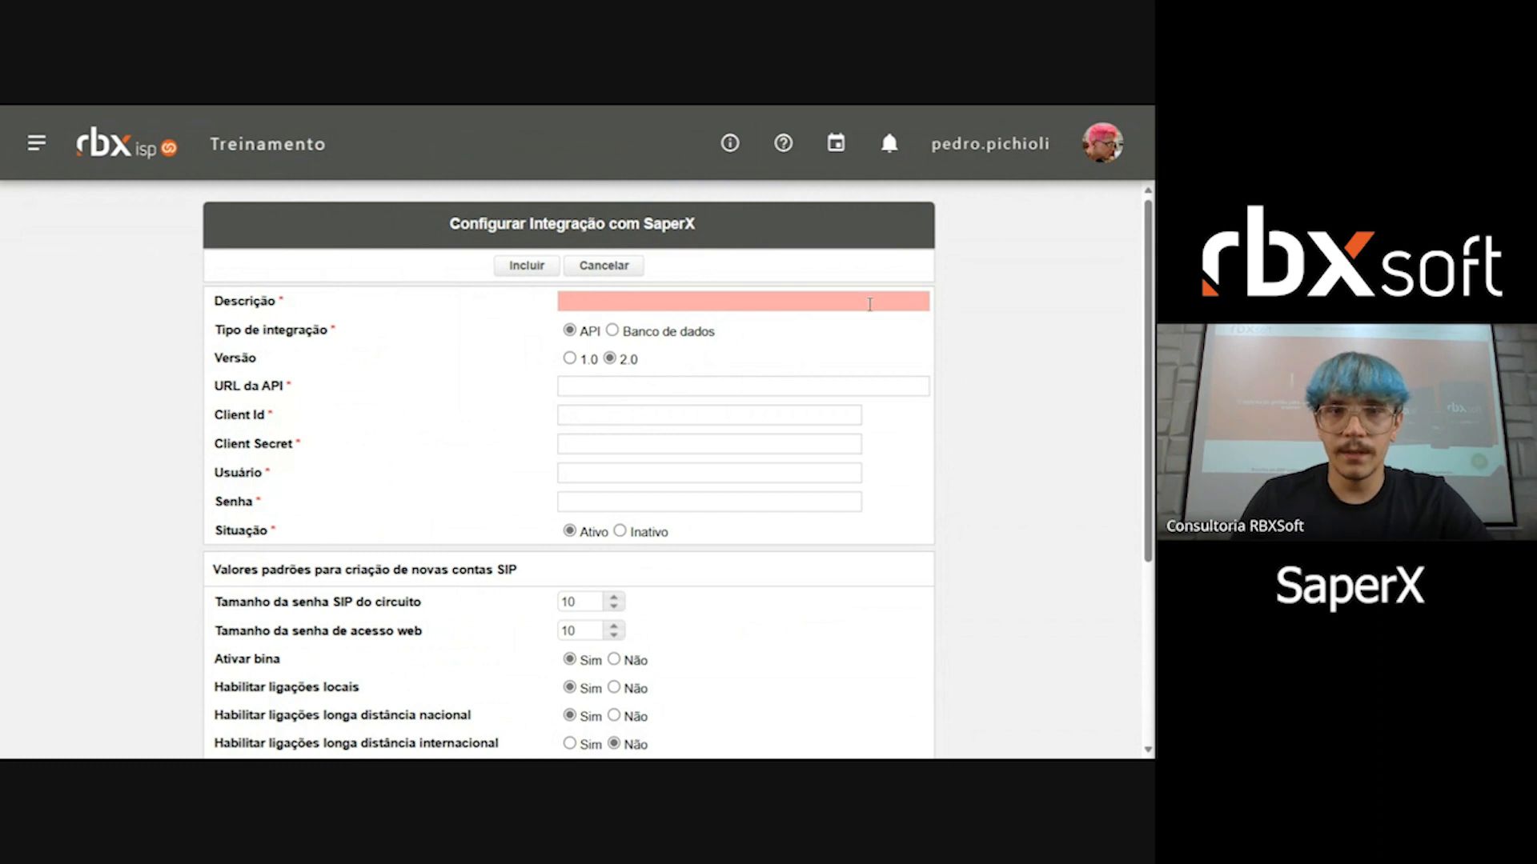
Step: Alternate between API versions 2.0 and 1.0 to review their forms, ending on version 1.0
scroll(957, 336, down, 1)
scroll(957, 336, up, 1)
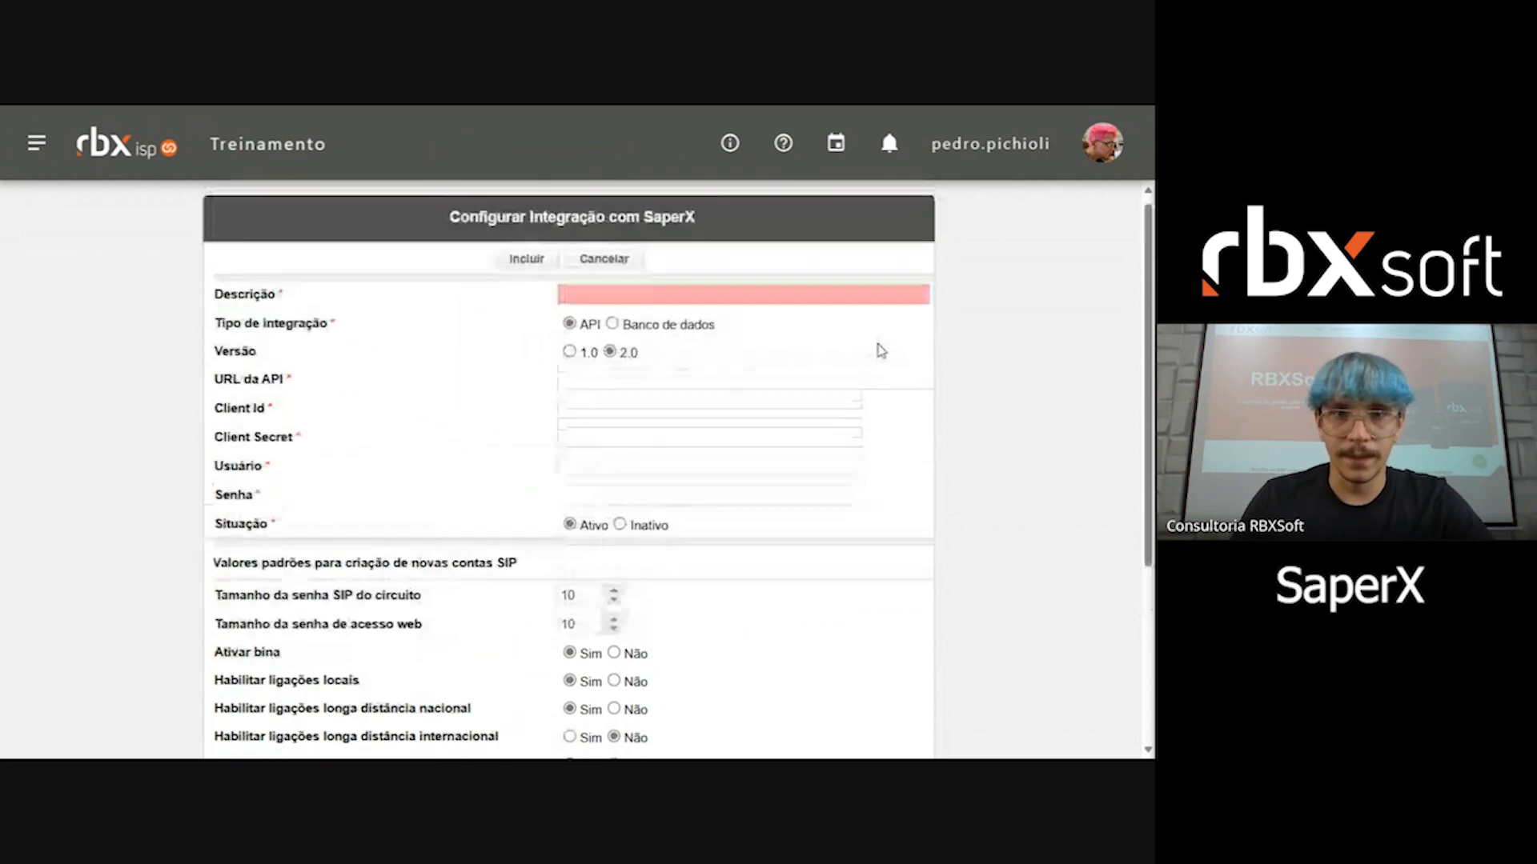
click(592, 360)
click(615, 360)
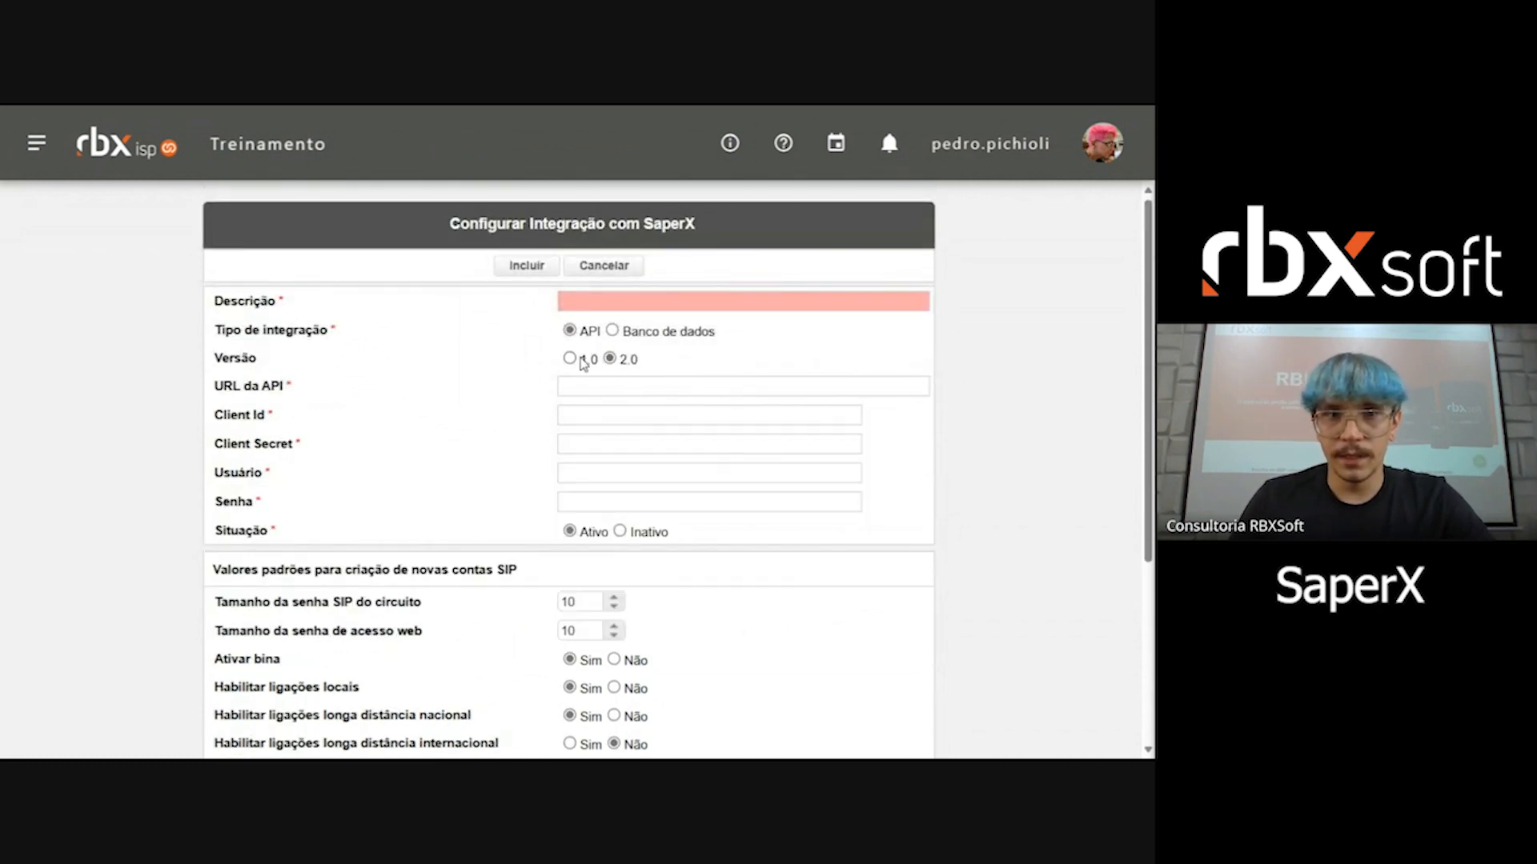
click(582, 360)
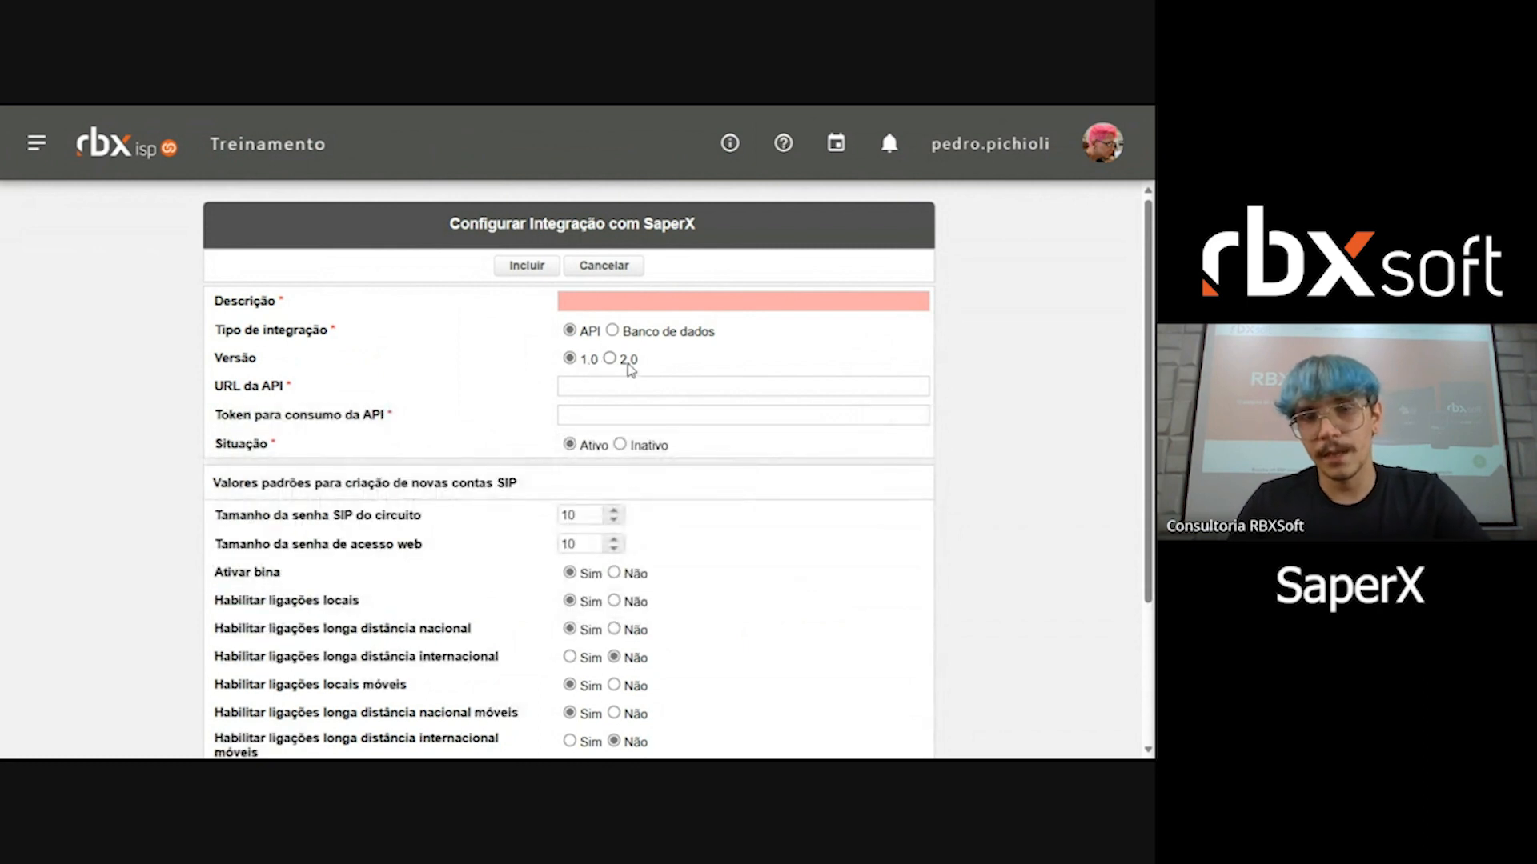
click(615, 360)
click(570, 360)
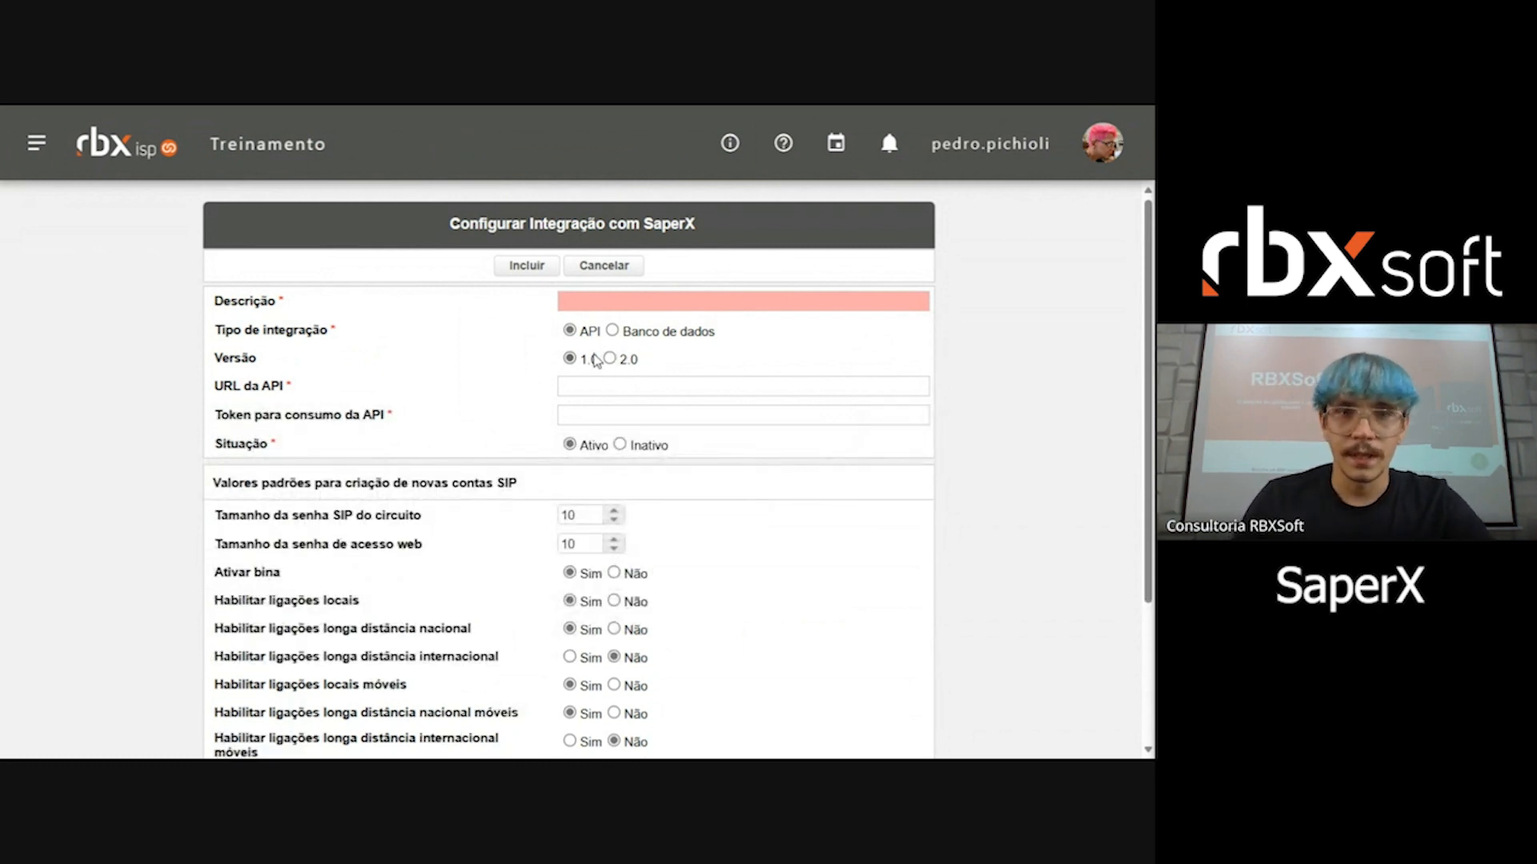
Step: Examine the default values for new SIP accounts, including password lengths, caller ID and call permissions
scroll(596, 361, down, 3)
drag(213, 312, 533, 312)
click(381, 309)
drag(213, 312, 484, 313)
click(381, 317)
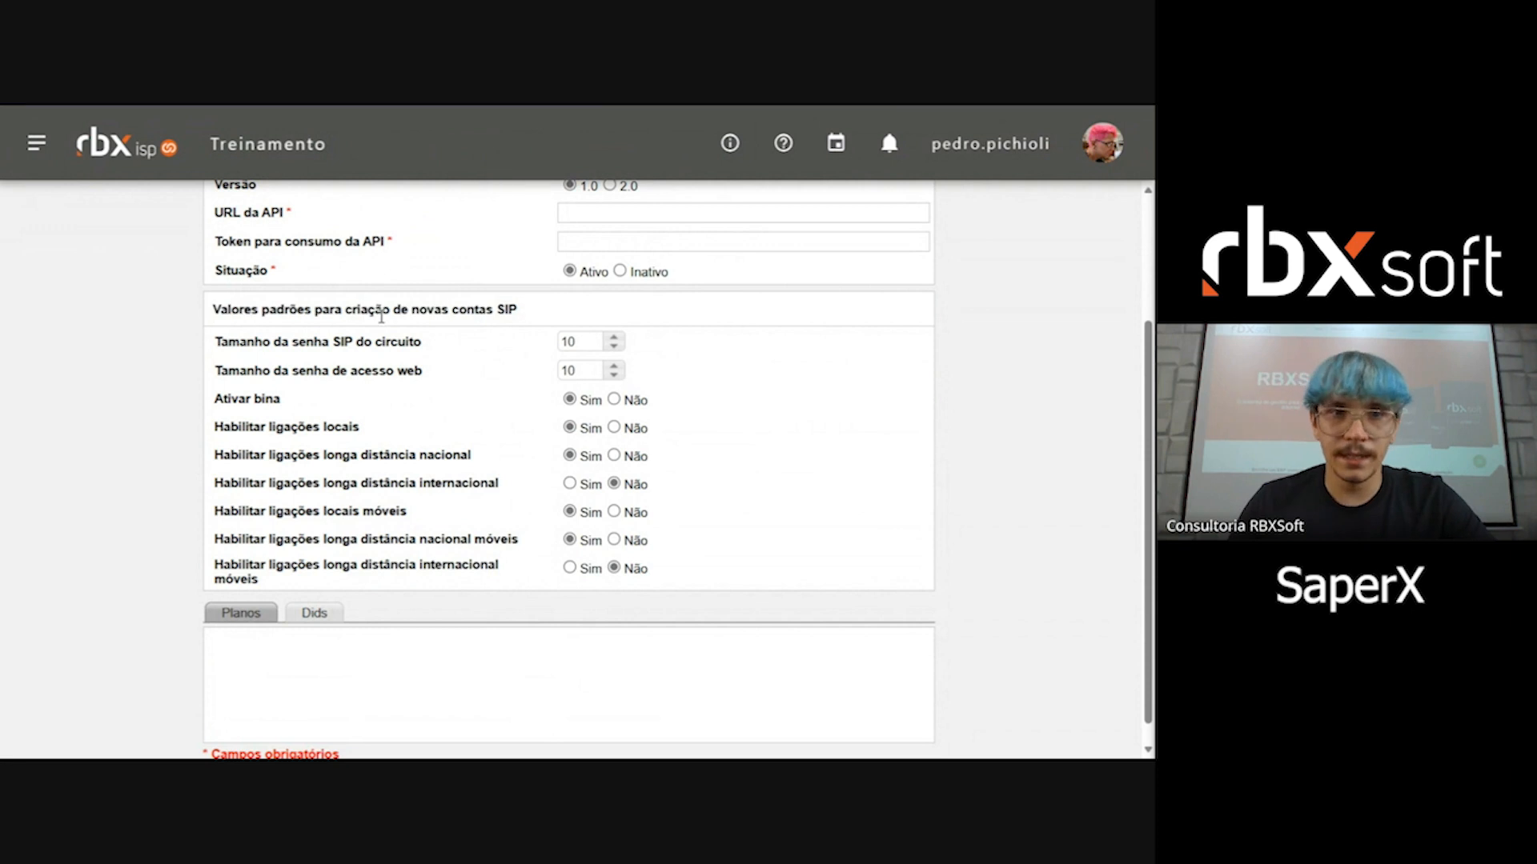
drag(381, 317, 519, 313)
click(484, 309)
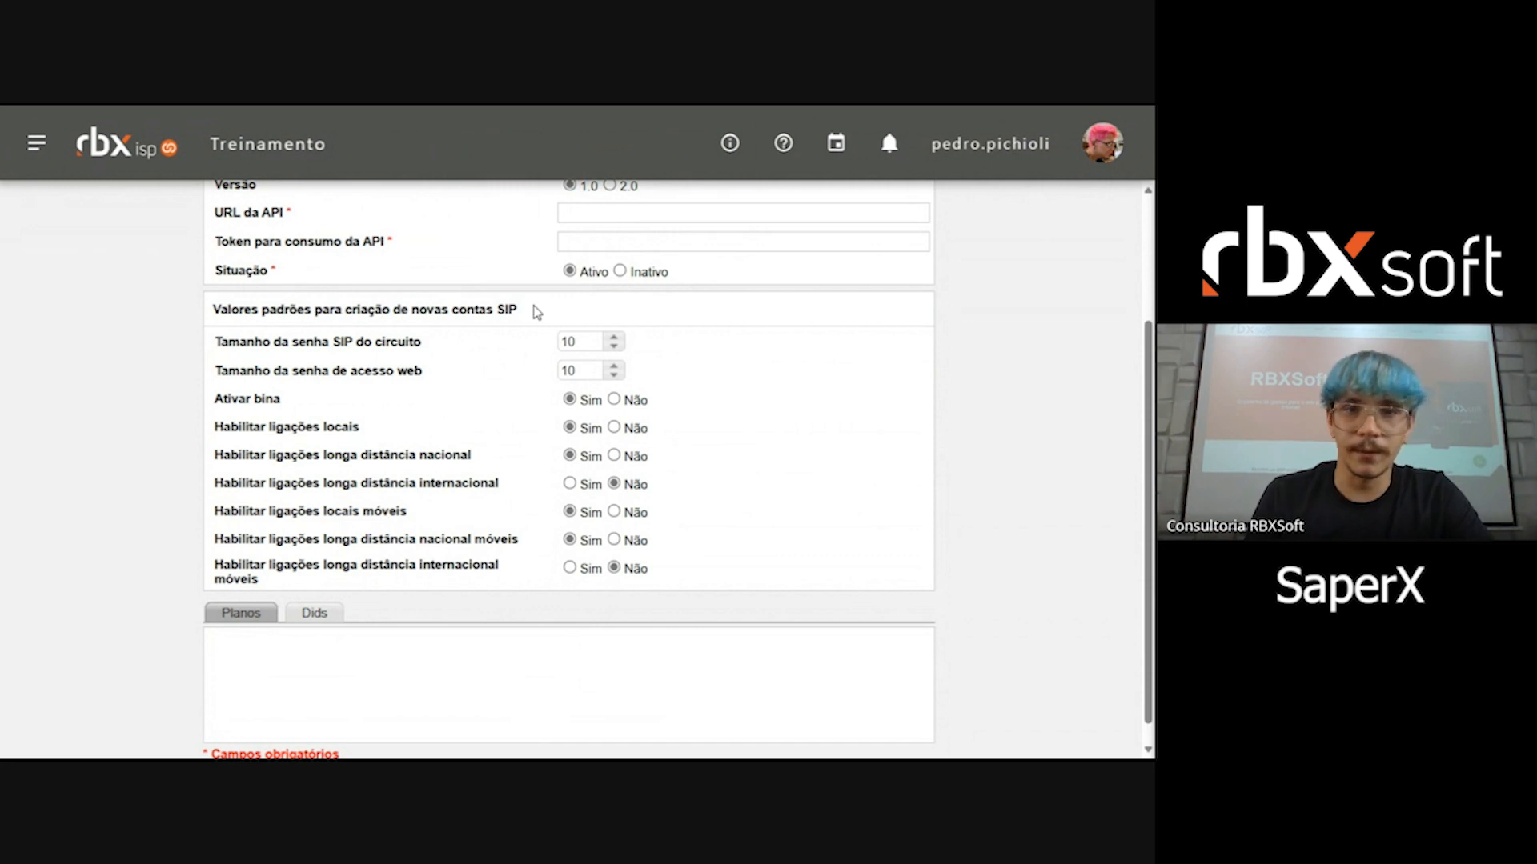
drag(213, 340, 419, 459)
click(419, 459)
drag(341, 342, 406, 344)
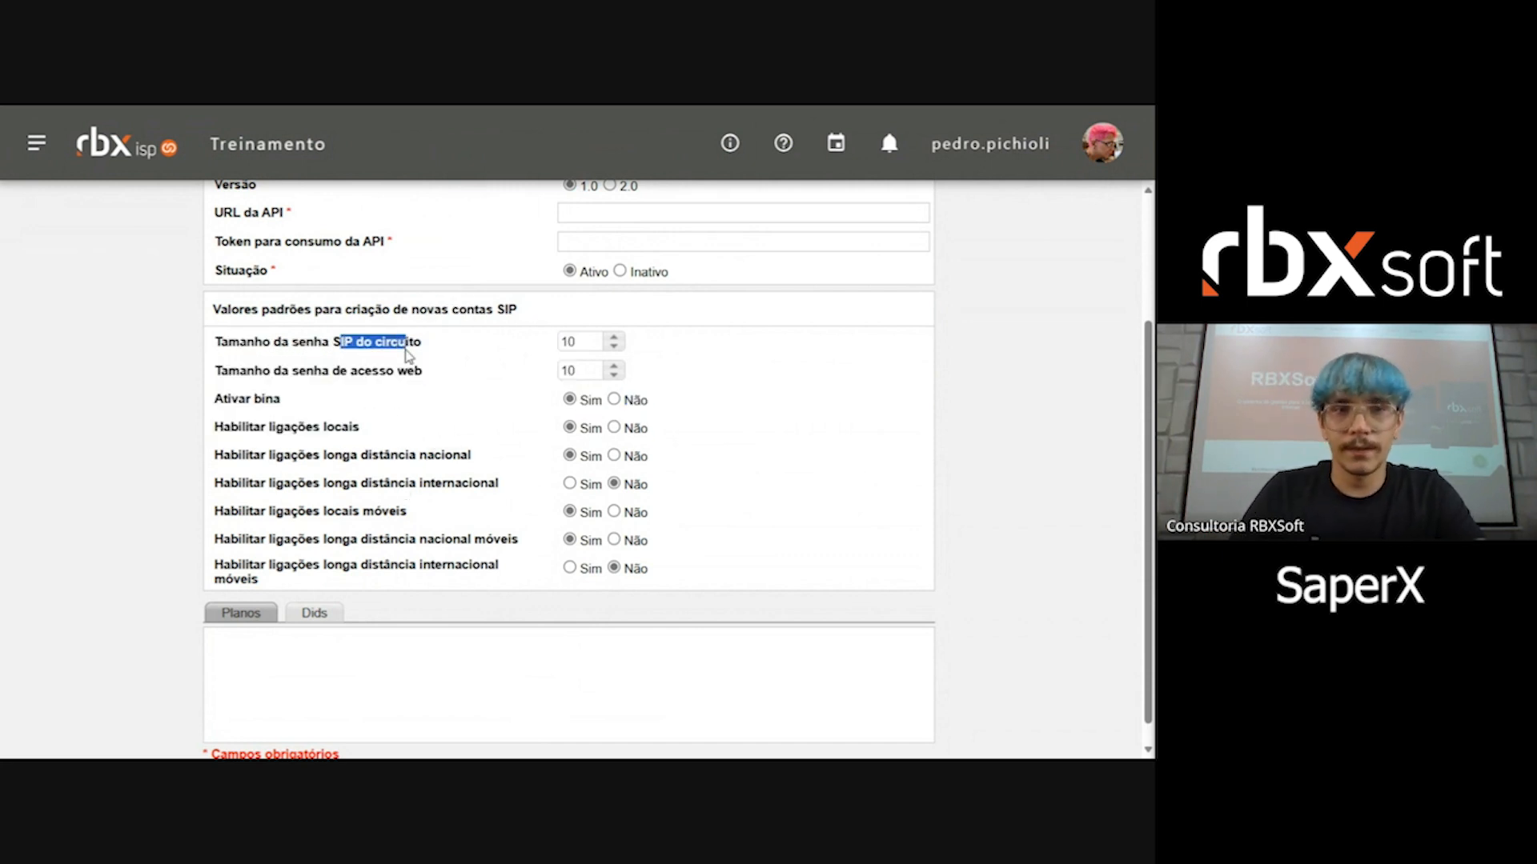
drag(299, 370, 400, 373)
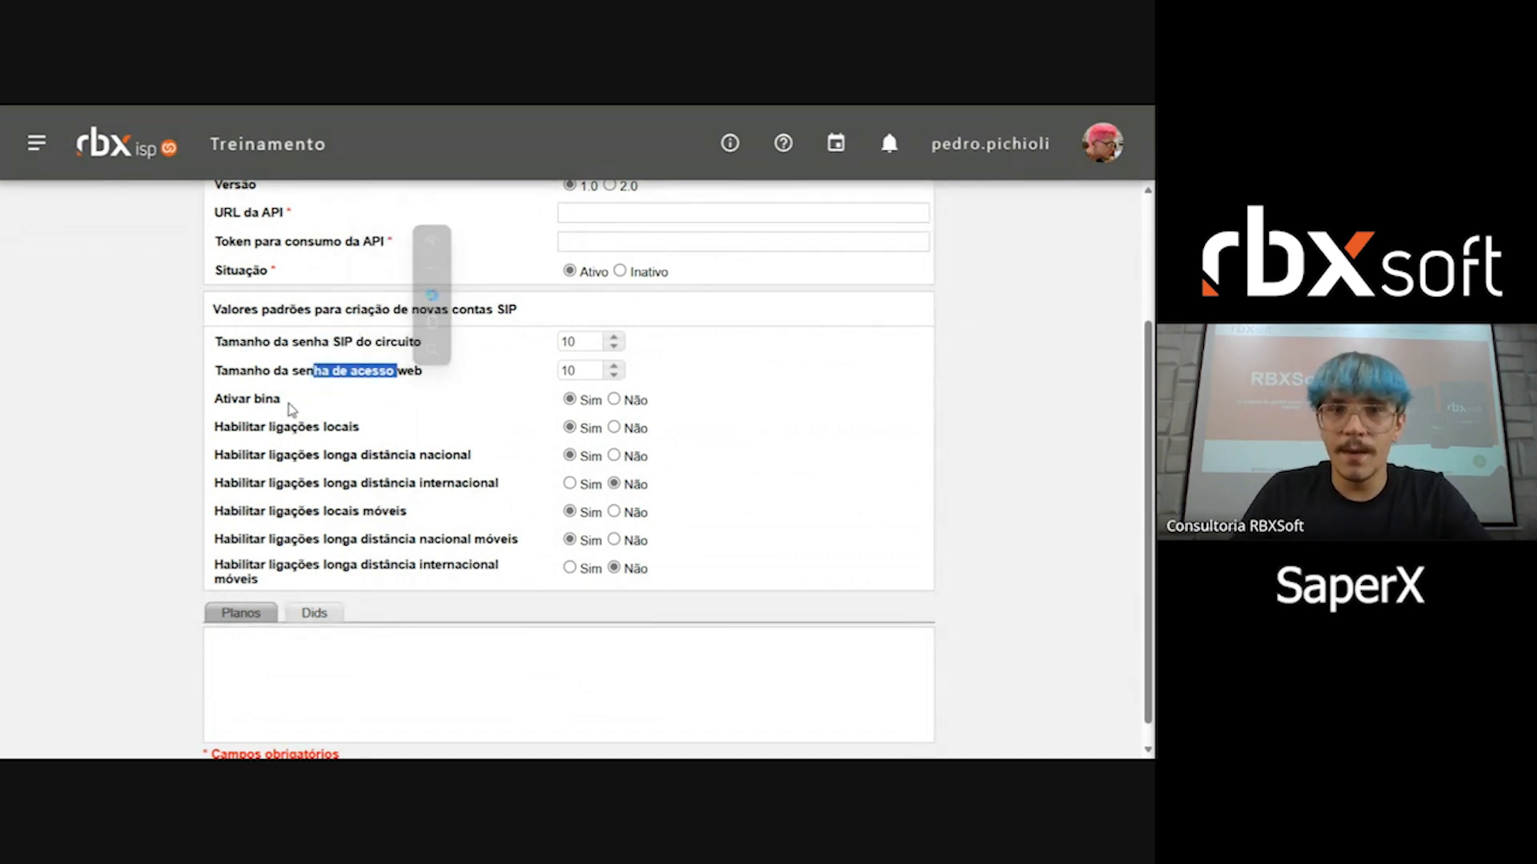
drag(250, 398, 359, 429)
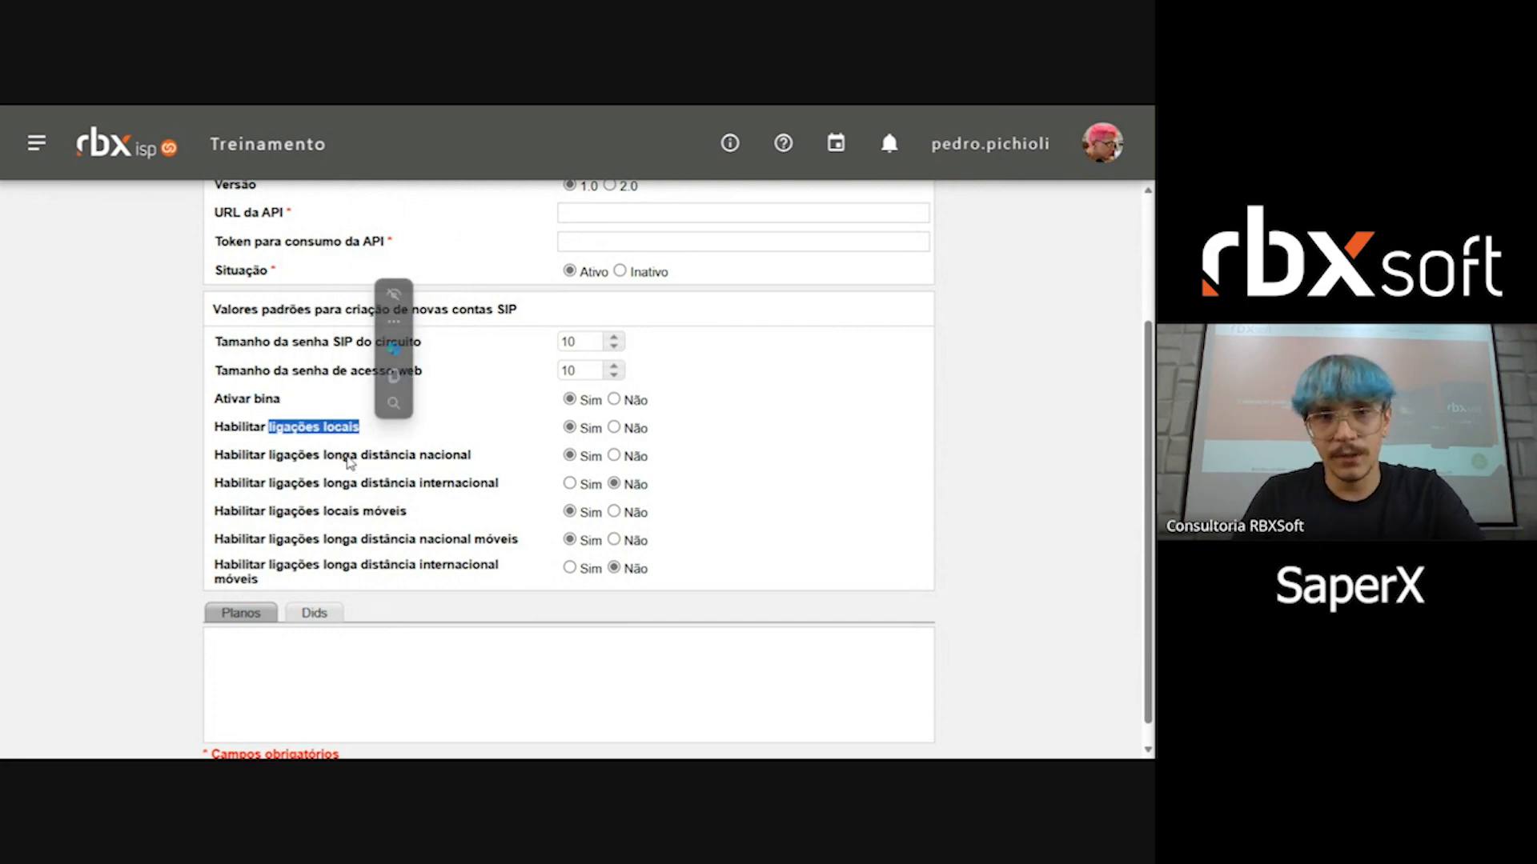
drag(276, 457, 433, 457)
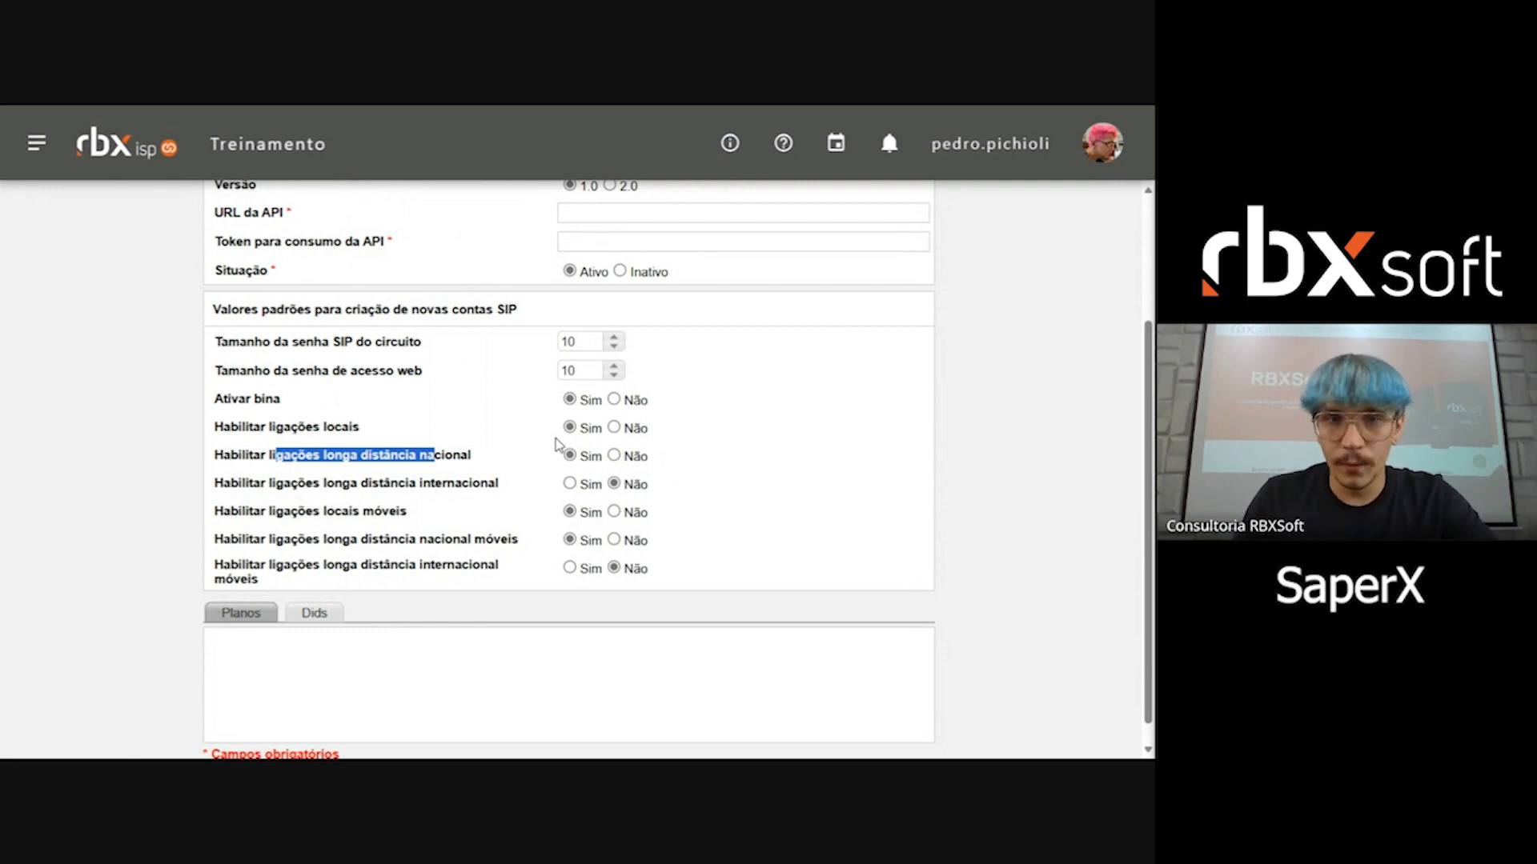
Step: Review the Planos section of the new integration and switch to its Dids section
scroll(556, 445, down, 1)
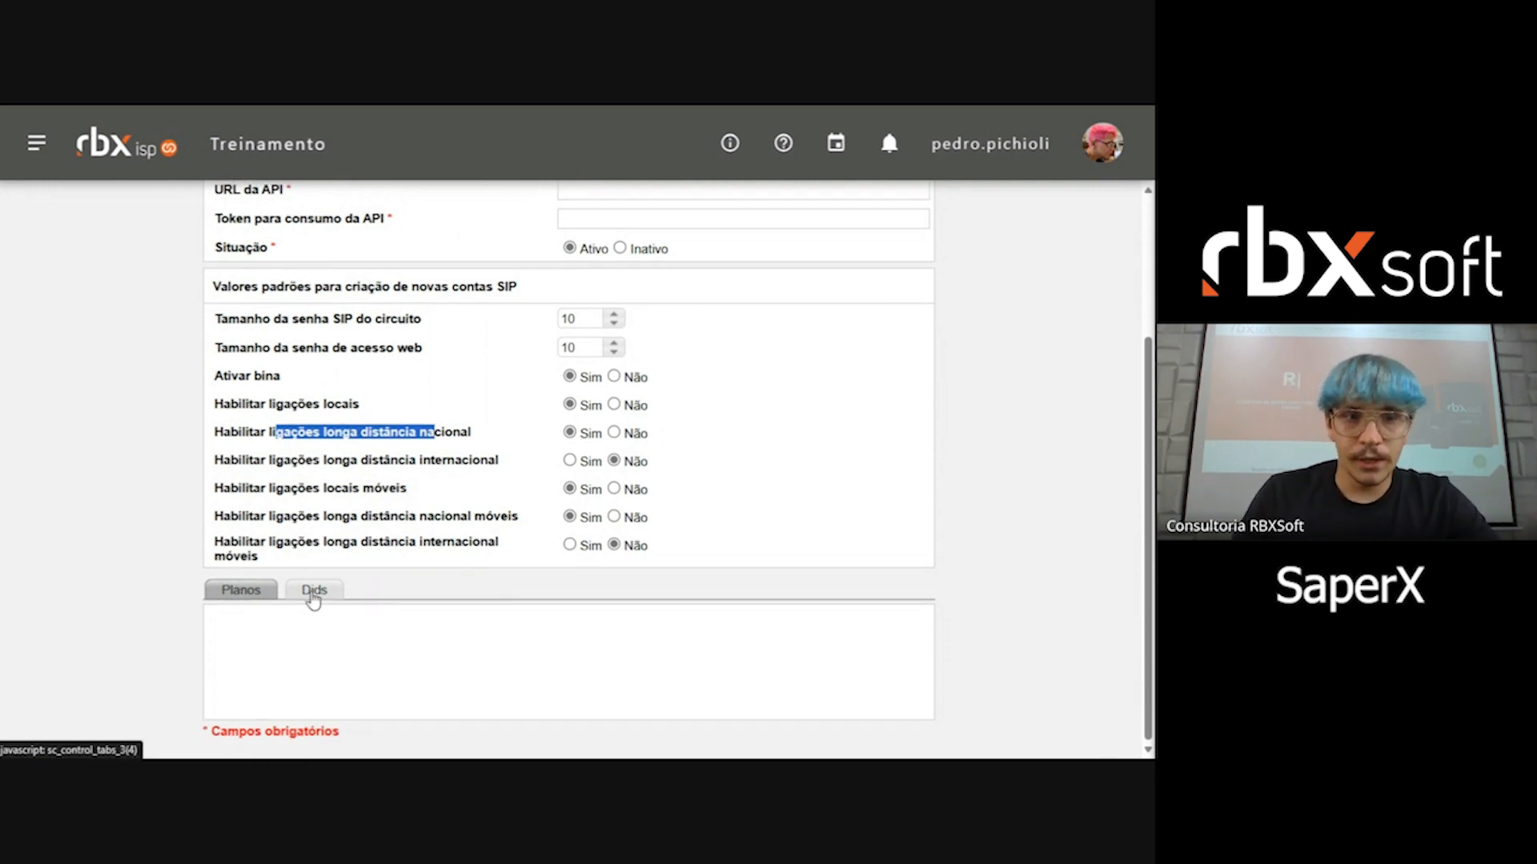
click(312, 595)
click(64, 594)
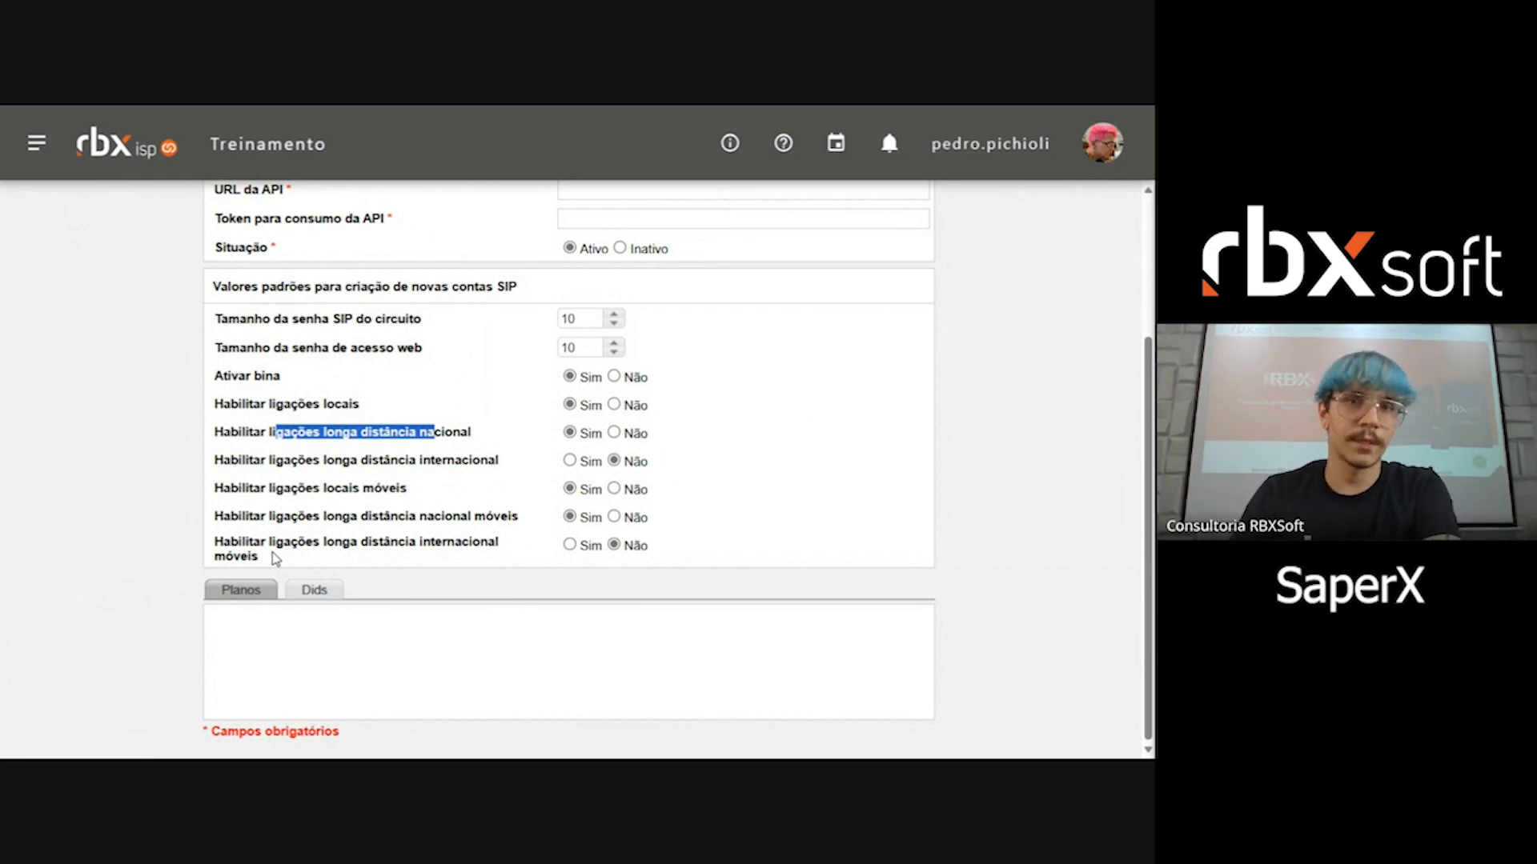
click(314, 593)
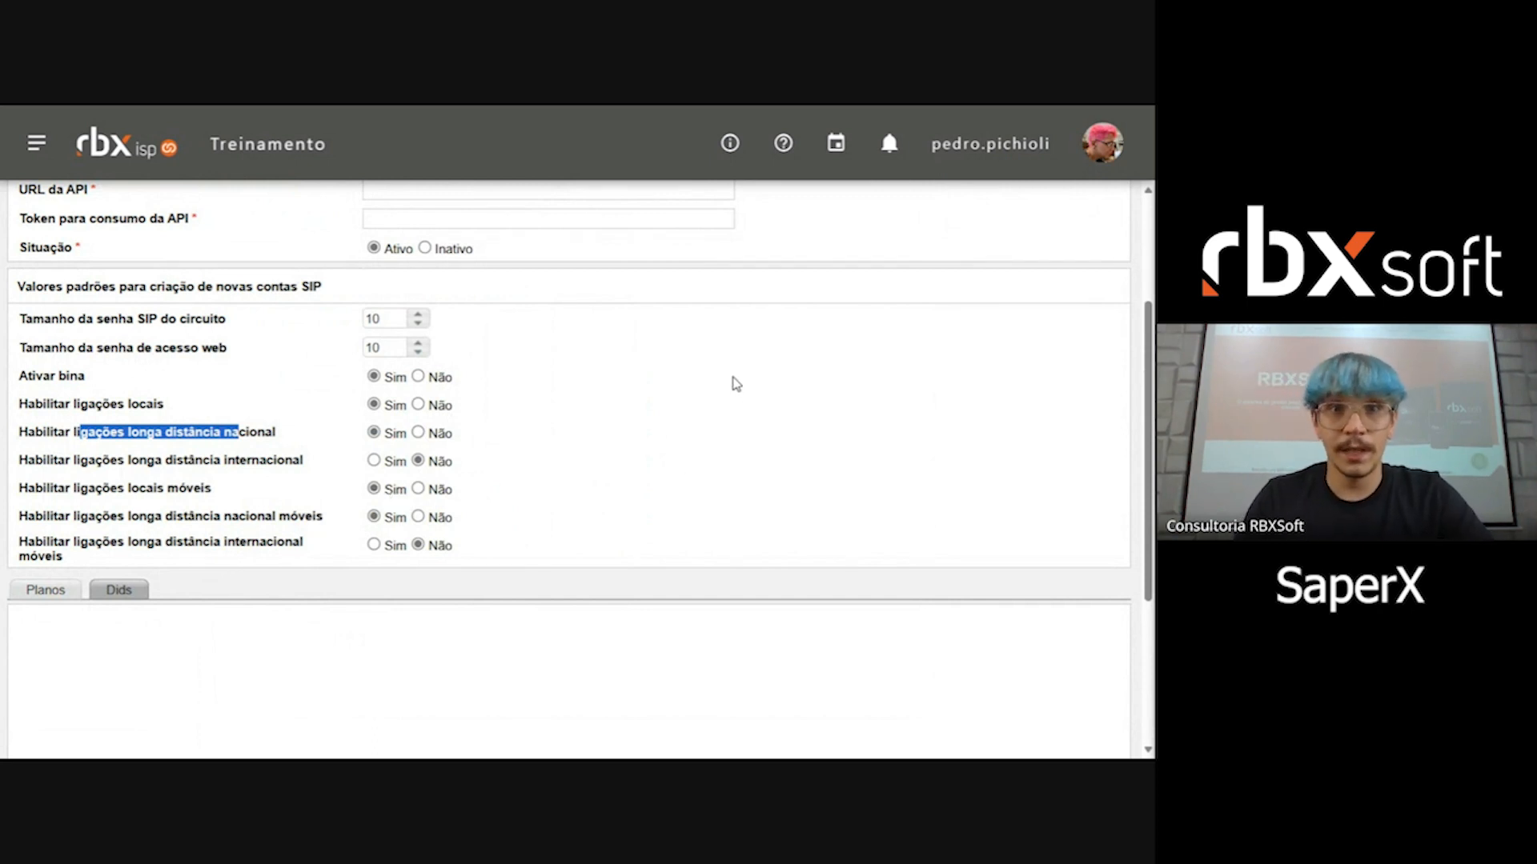
Step: Leave the new integration form and review the Plano Rbx to Plano SaperX mappings of the SaperX API integration
scroll(746, 372, up, 1)
scroll(746, 372, up, 3)
click(798, 466)
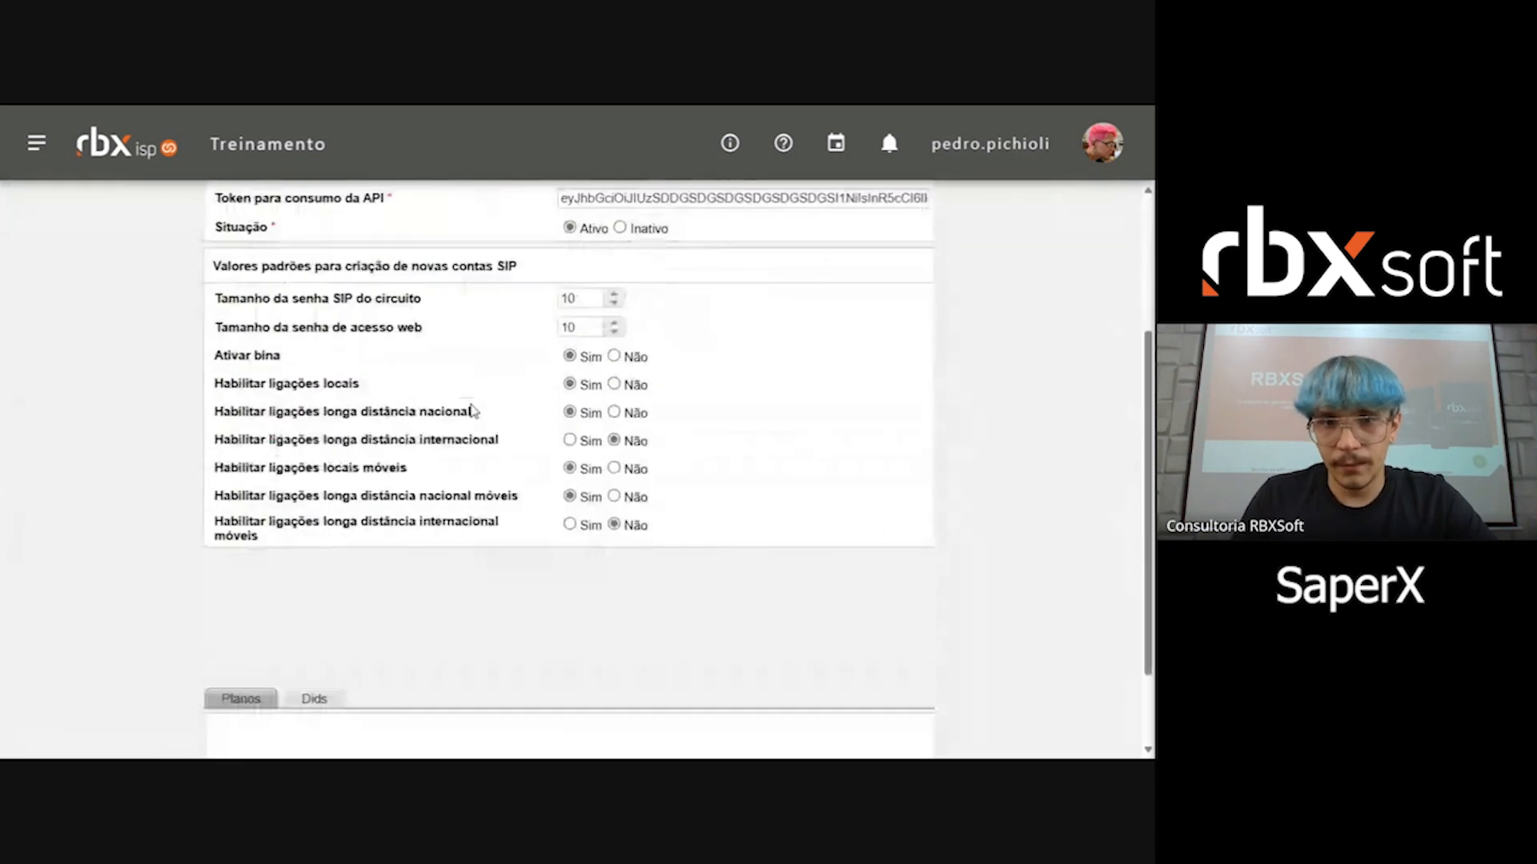
scroll(473, 411, down, 1)
scroll(480, 539, up, 4)
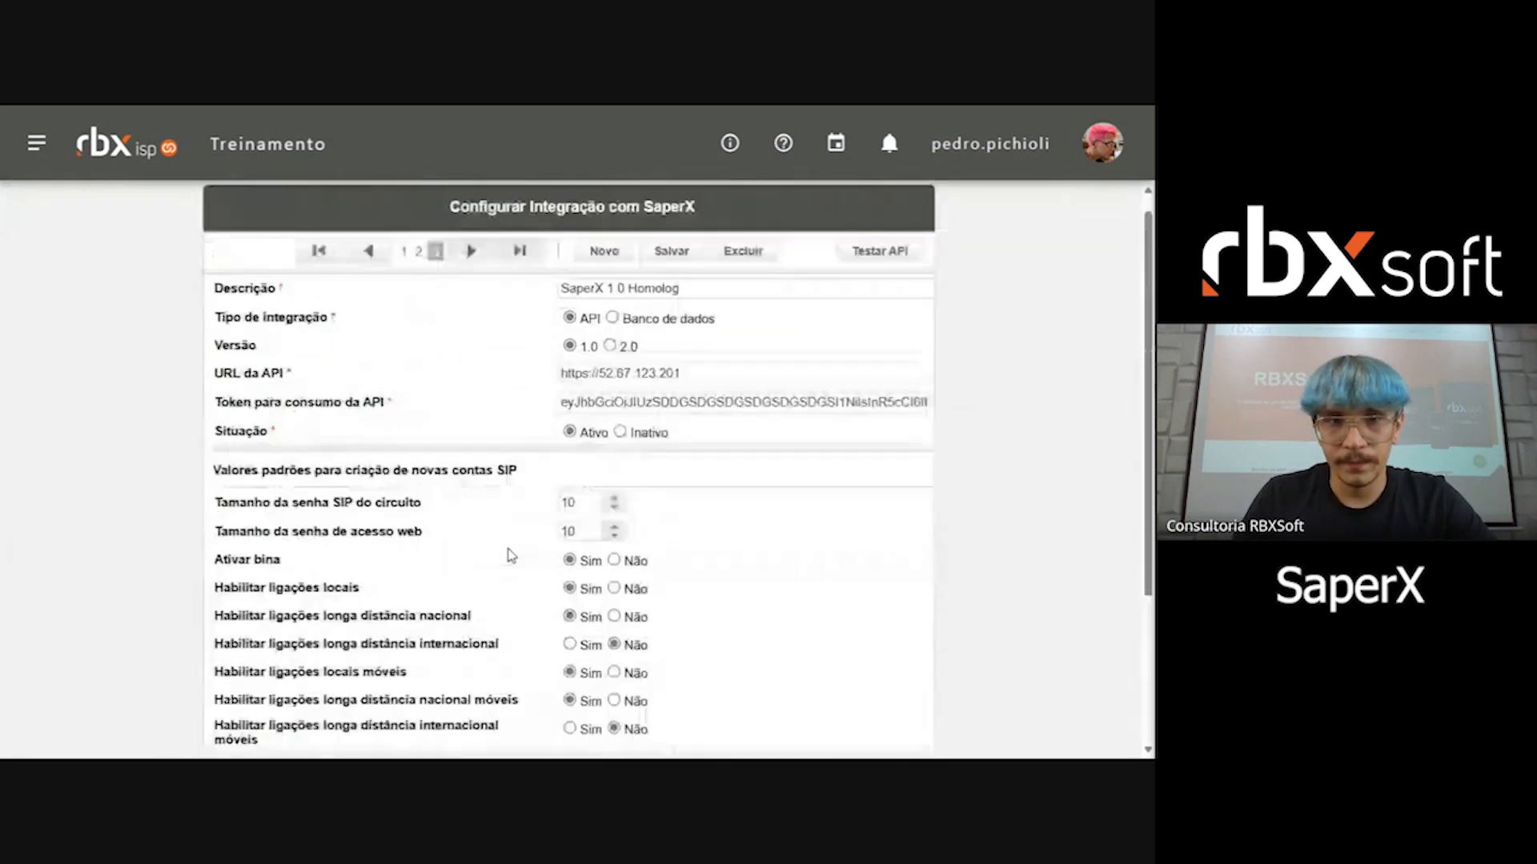
click(318, 267)
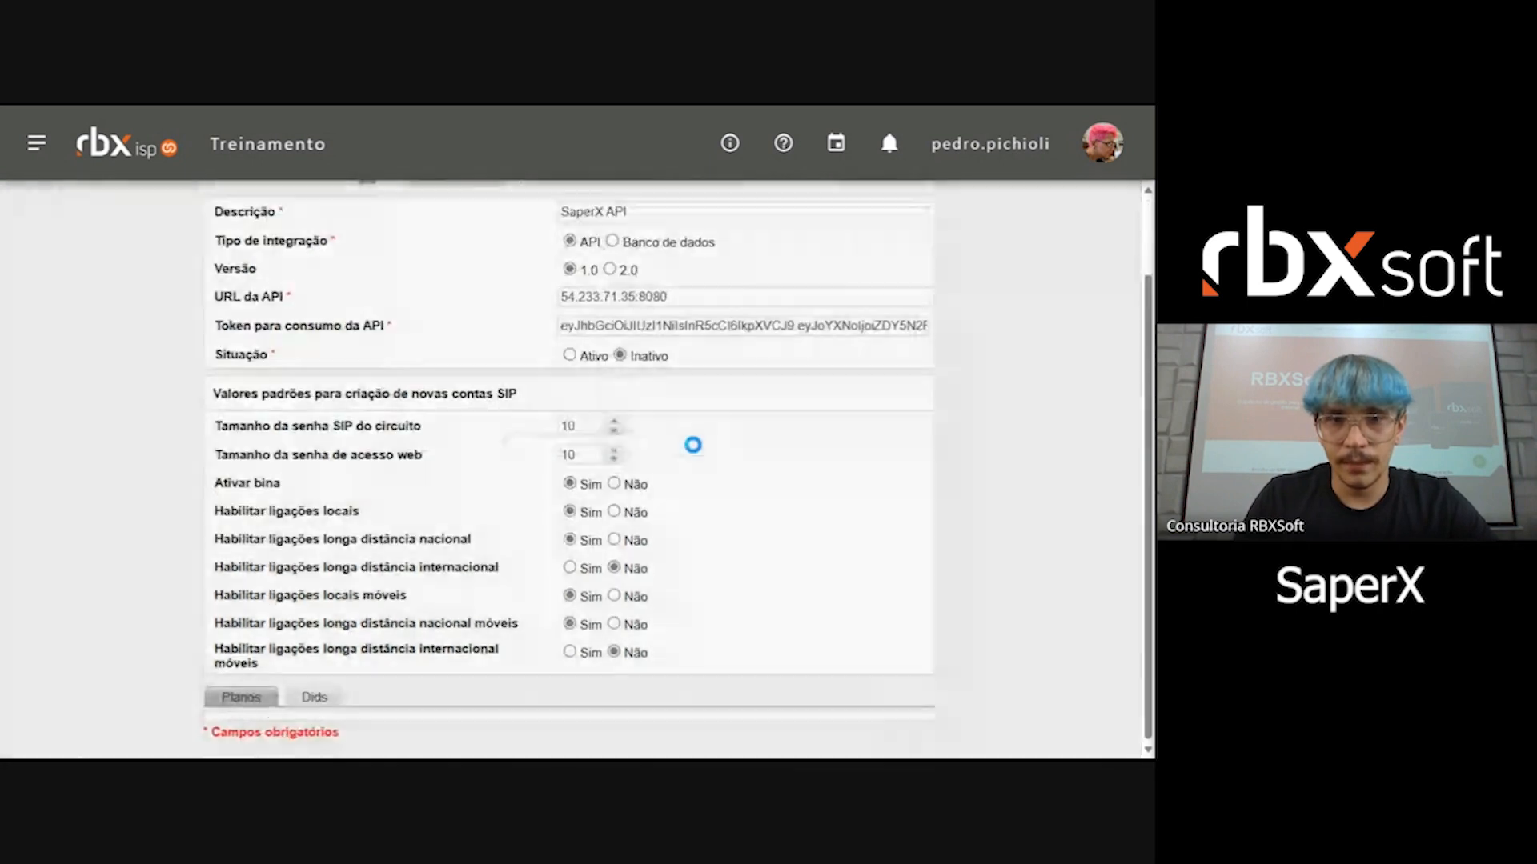
scroll(613, 577, down, 3)
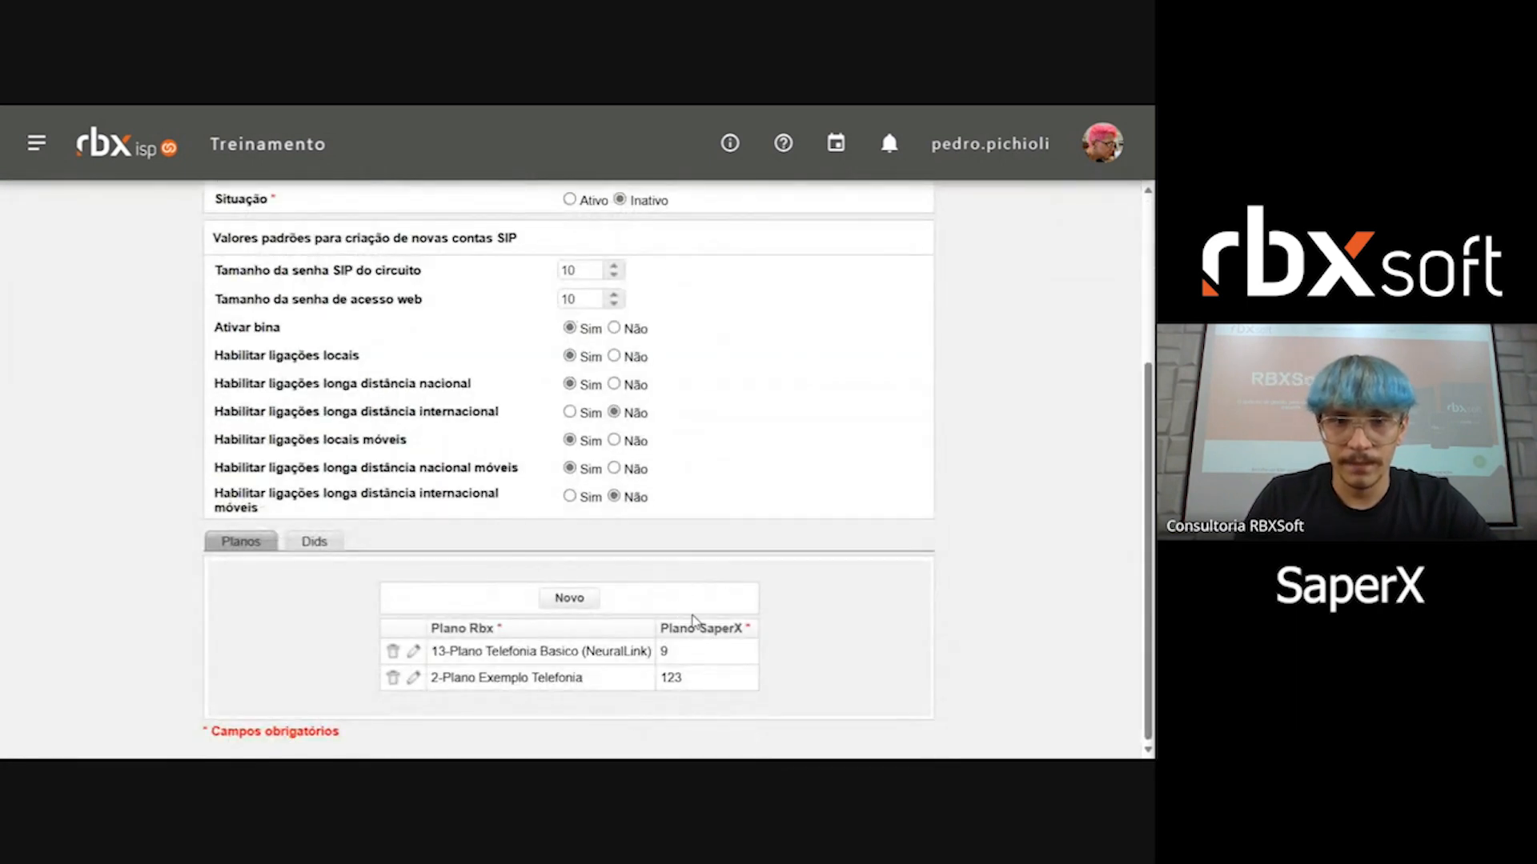
drag(669, 623, 741, 630)
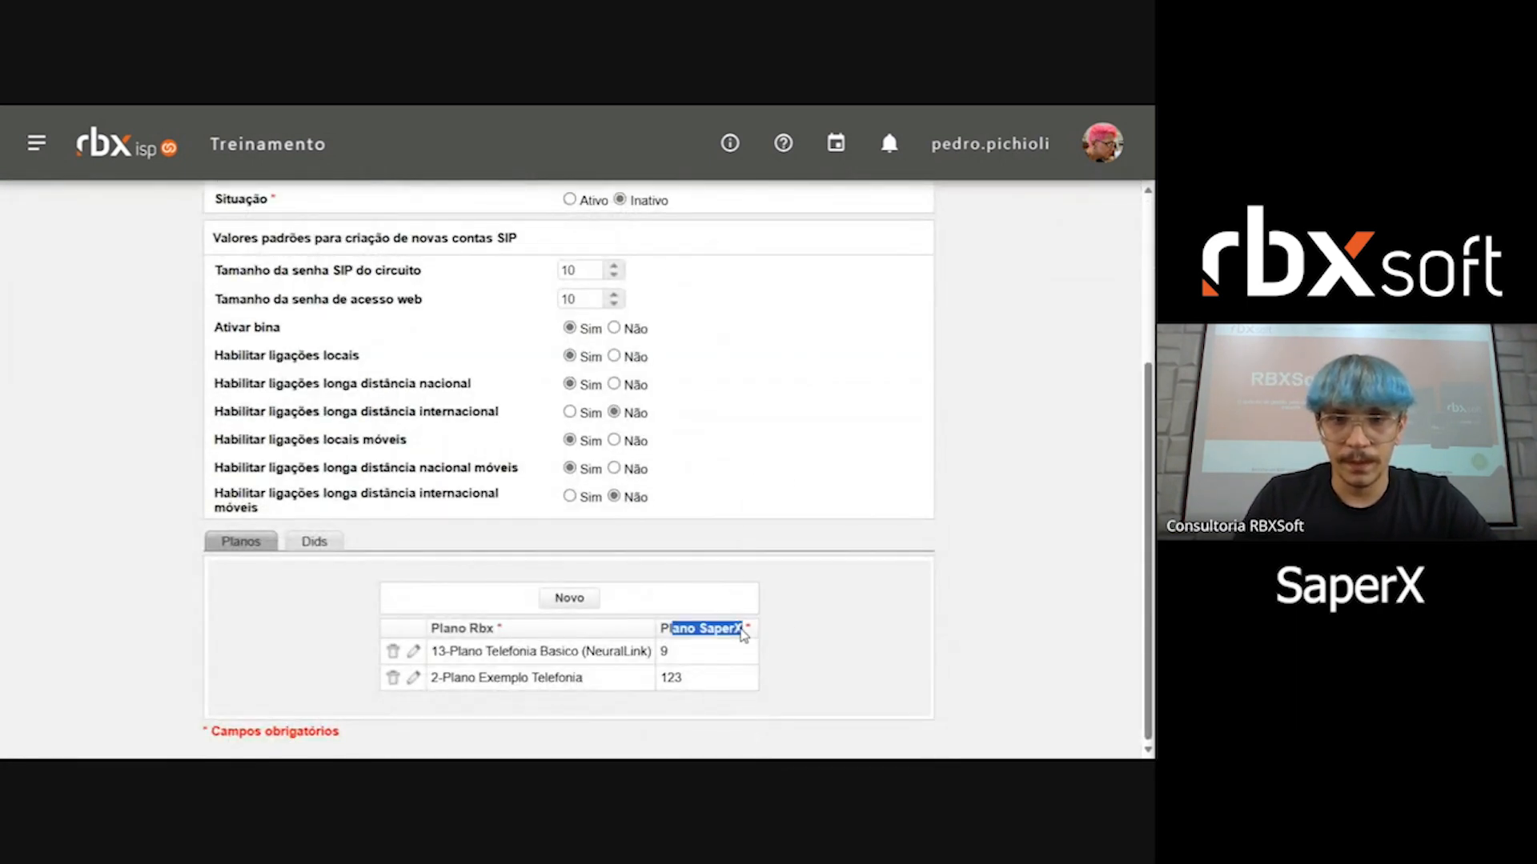
click(744, 657)
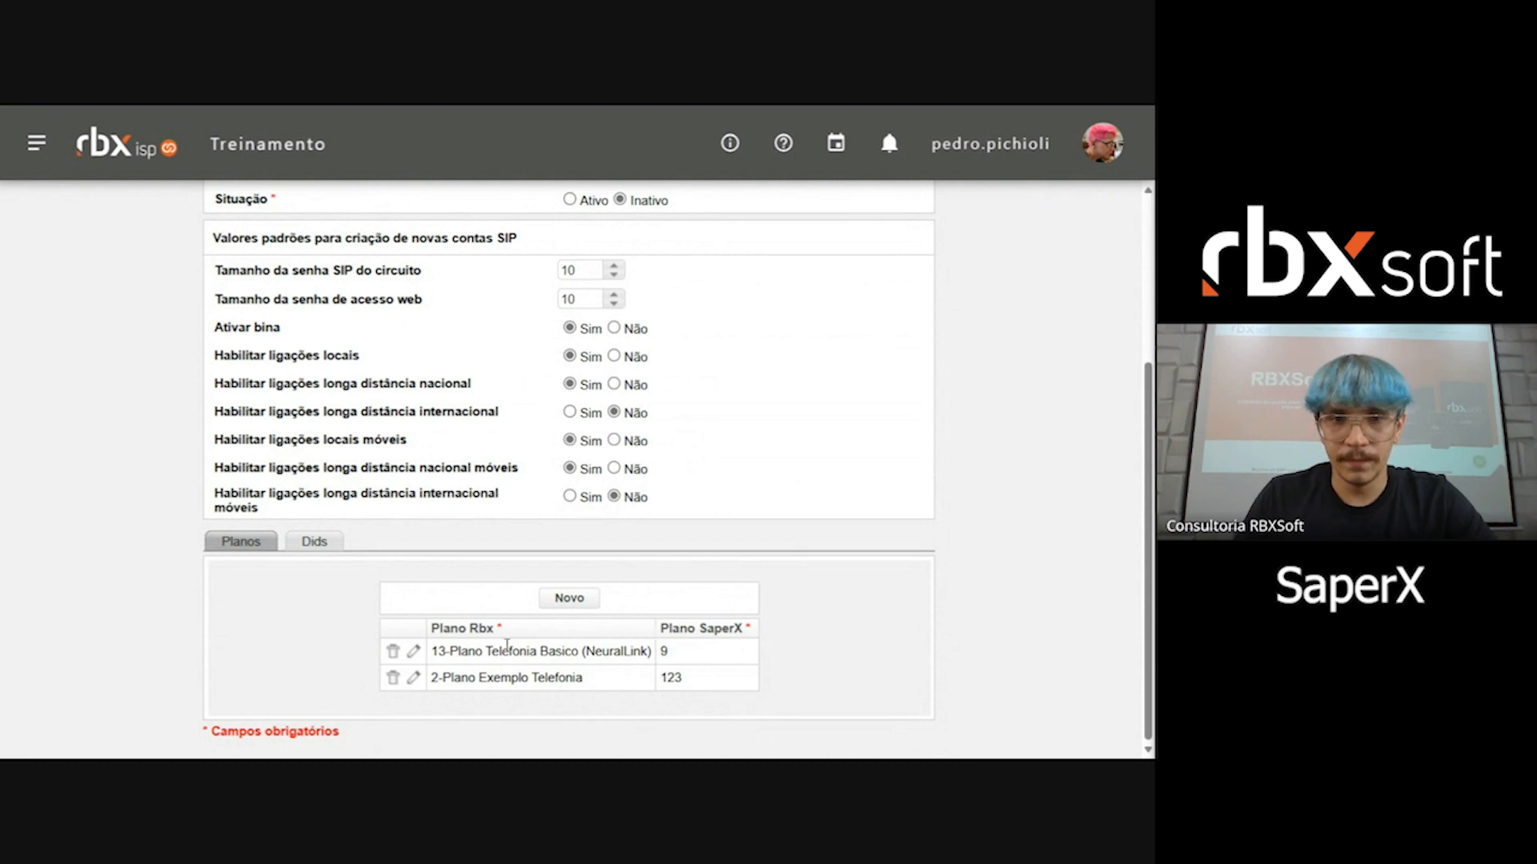
Step: Go to the SaperX 1.0 Homolog integration and review its settings, Dids section and Planos section
scroll(558, 604, up, 3)
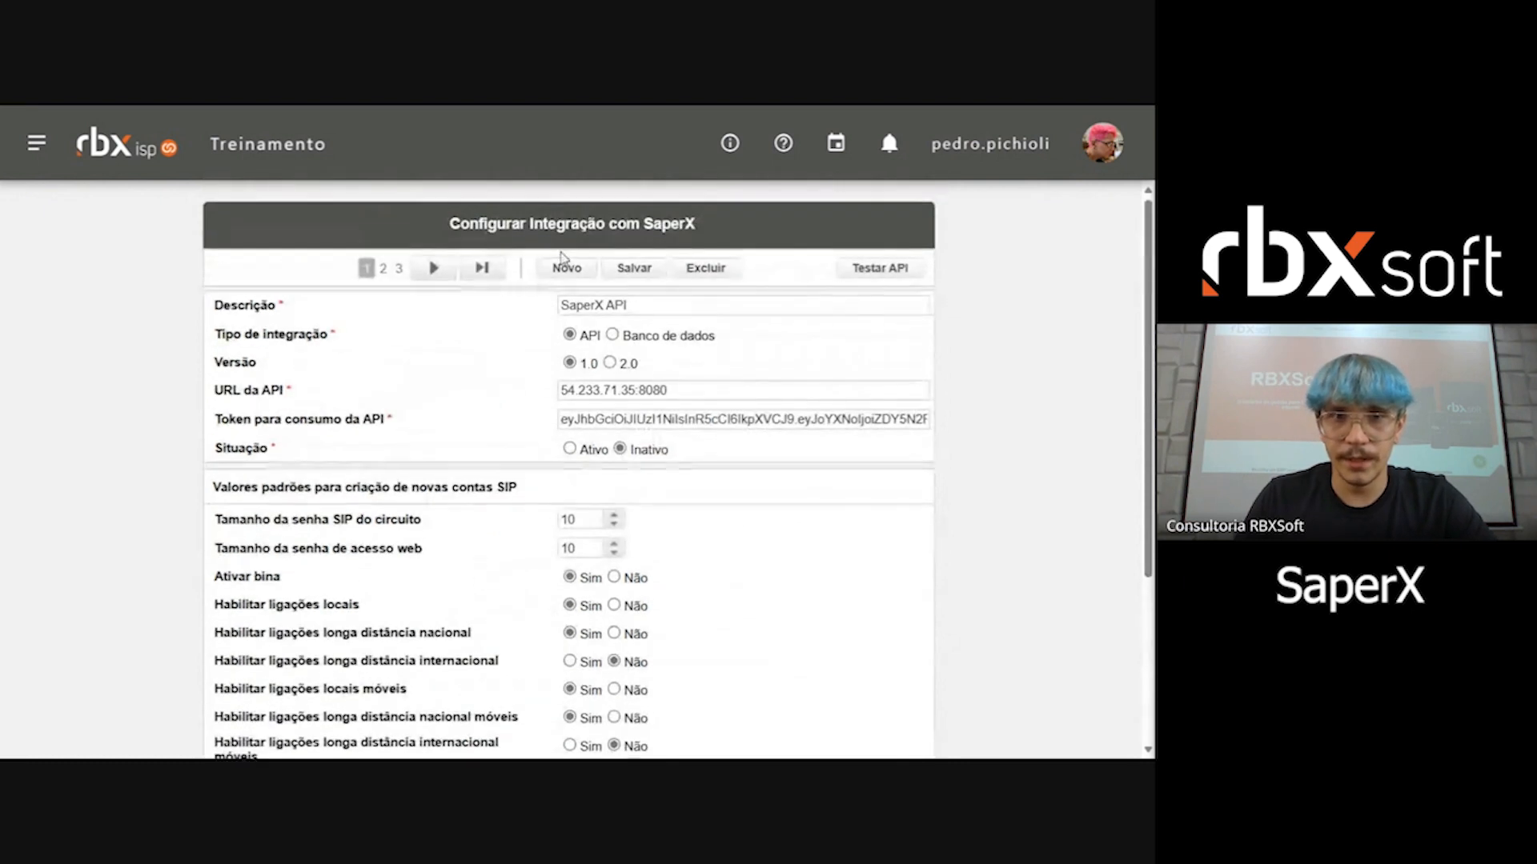
click(501, 274)
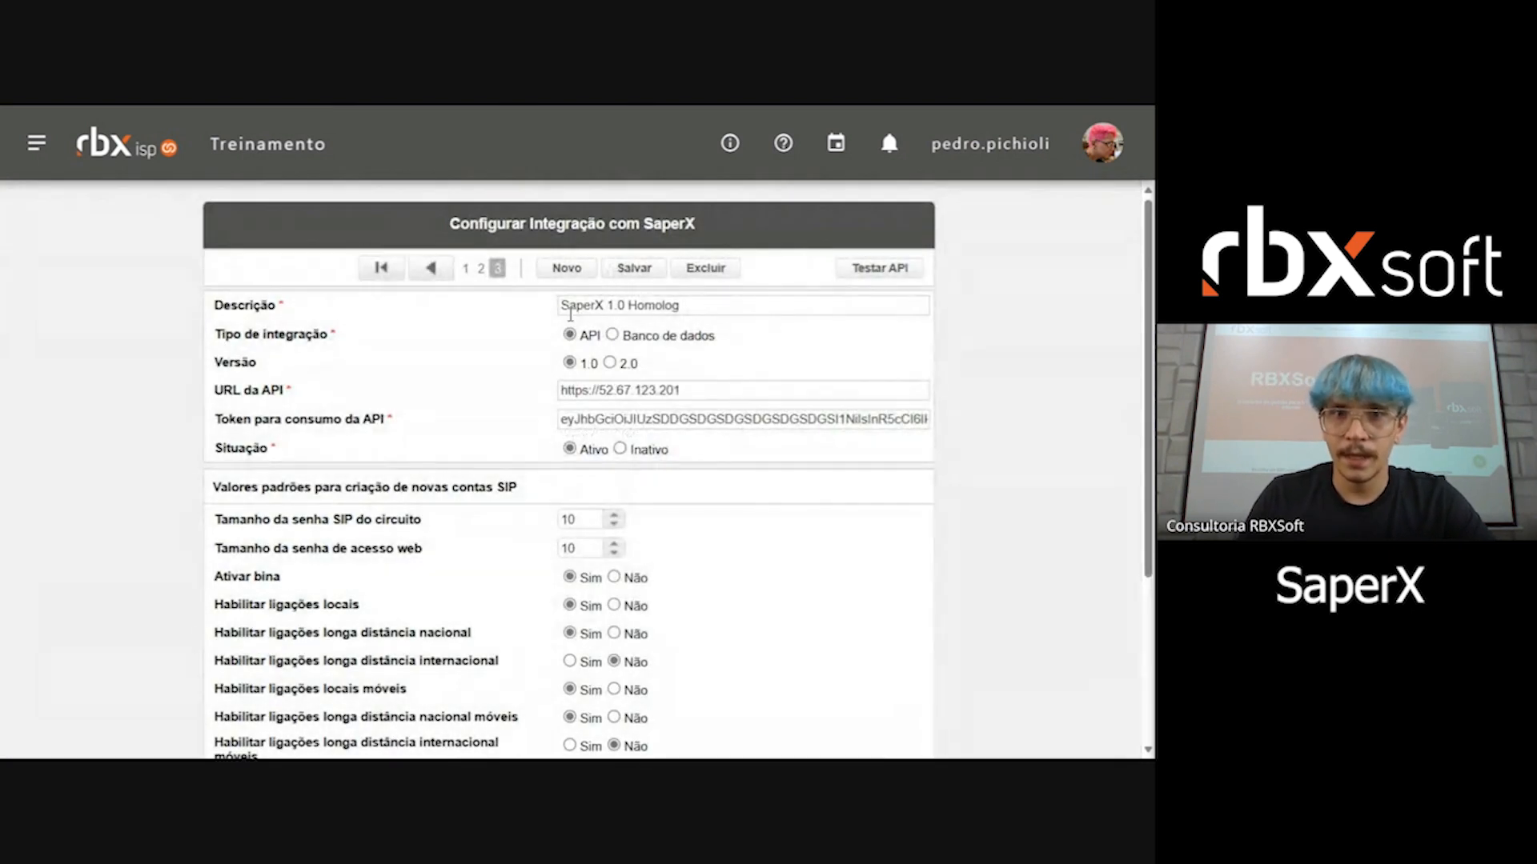
scroll(766, 329, down, 1)
scroll(768, 324, up, 1)
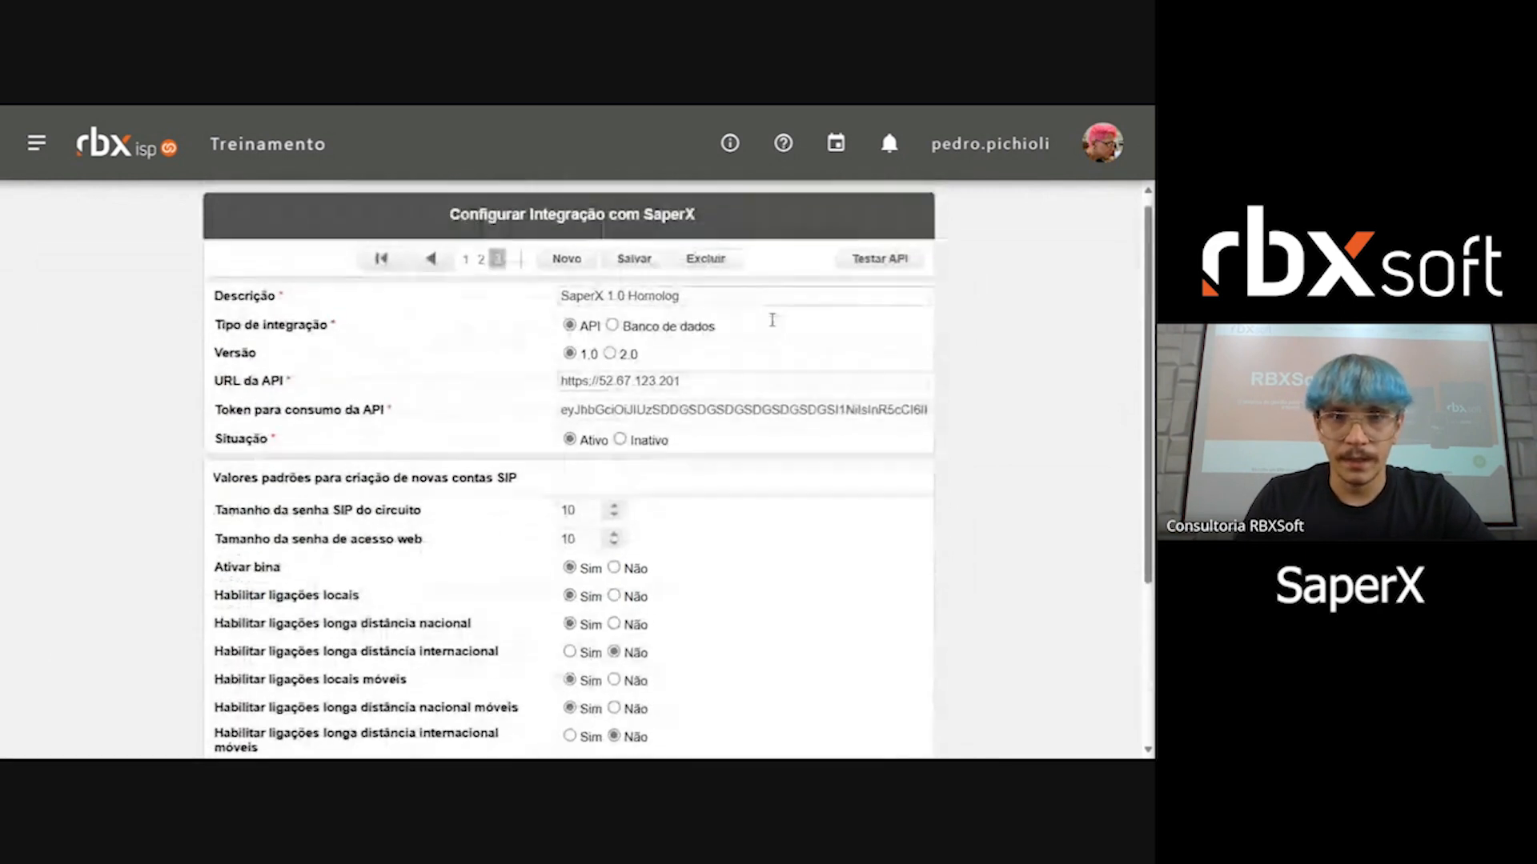
scroll(588, 368, down, 2)
scroll(586, 336, up, 2)
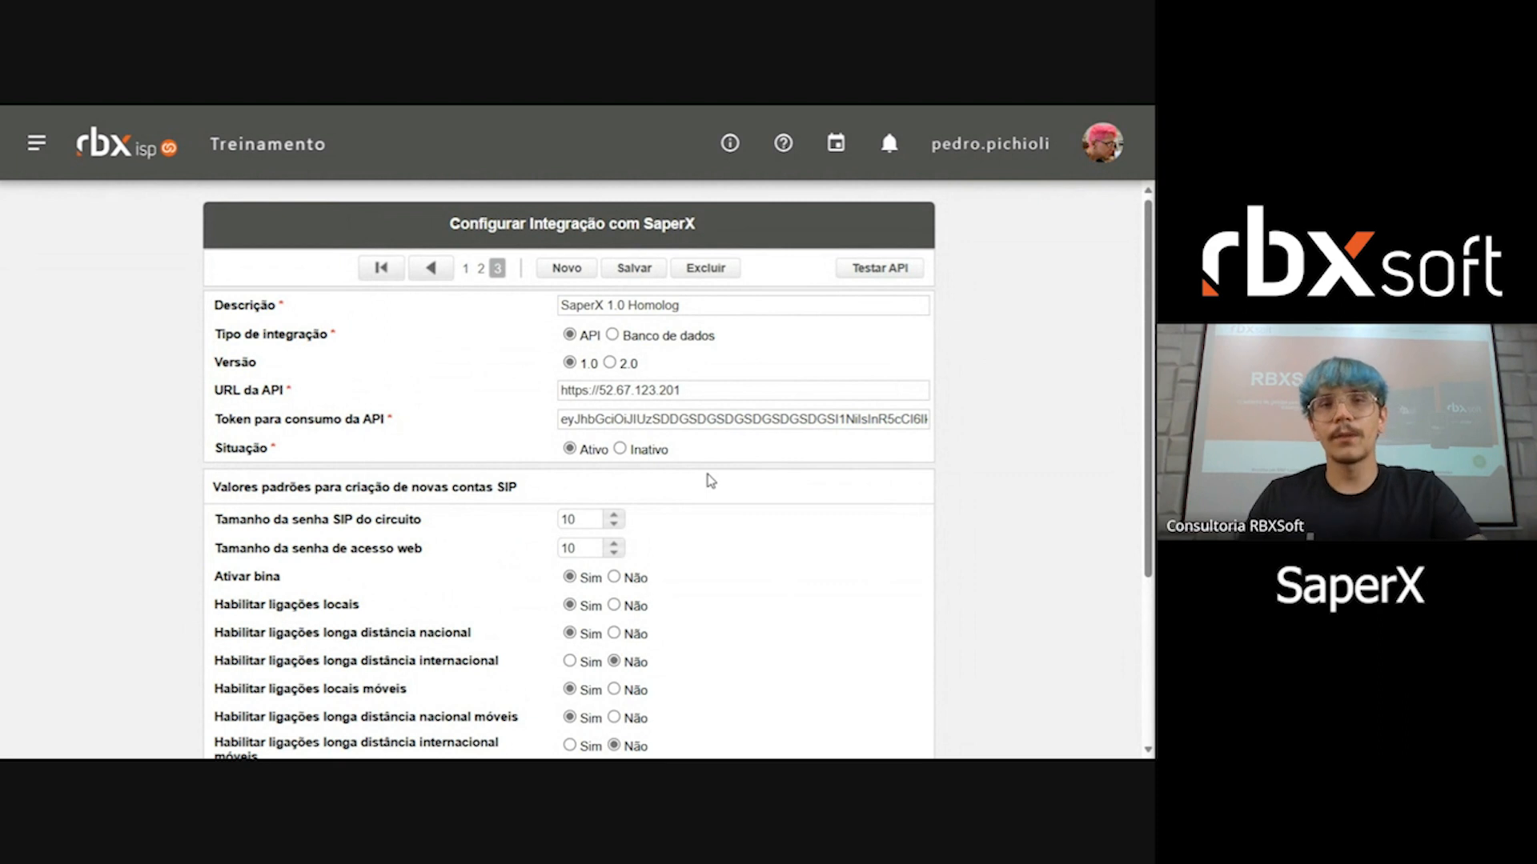
scroll(688, 472, down, 3)
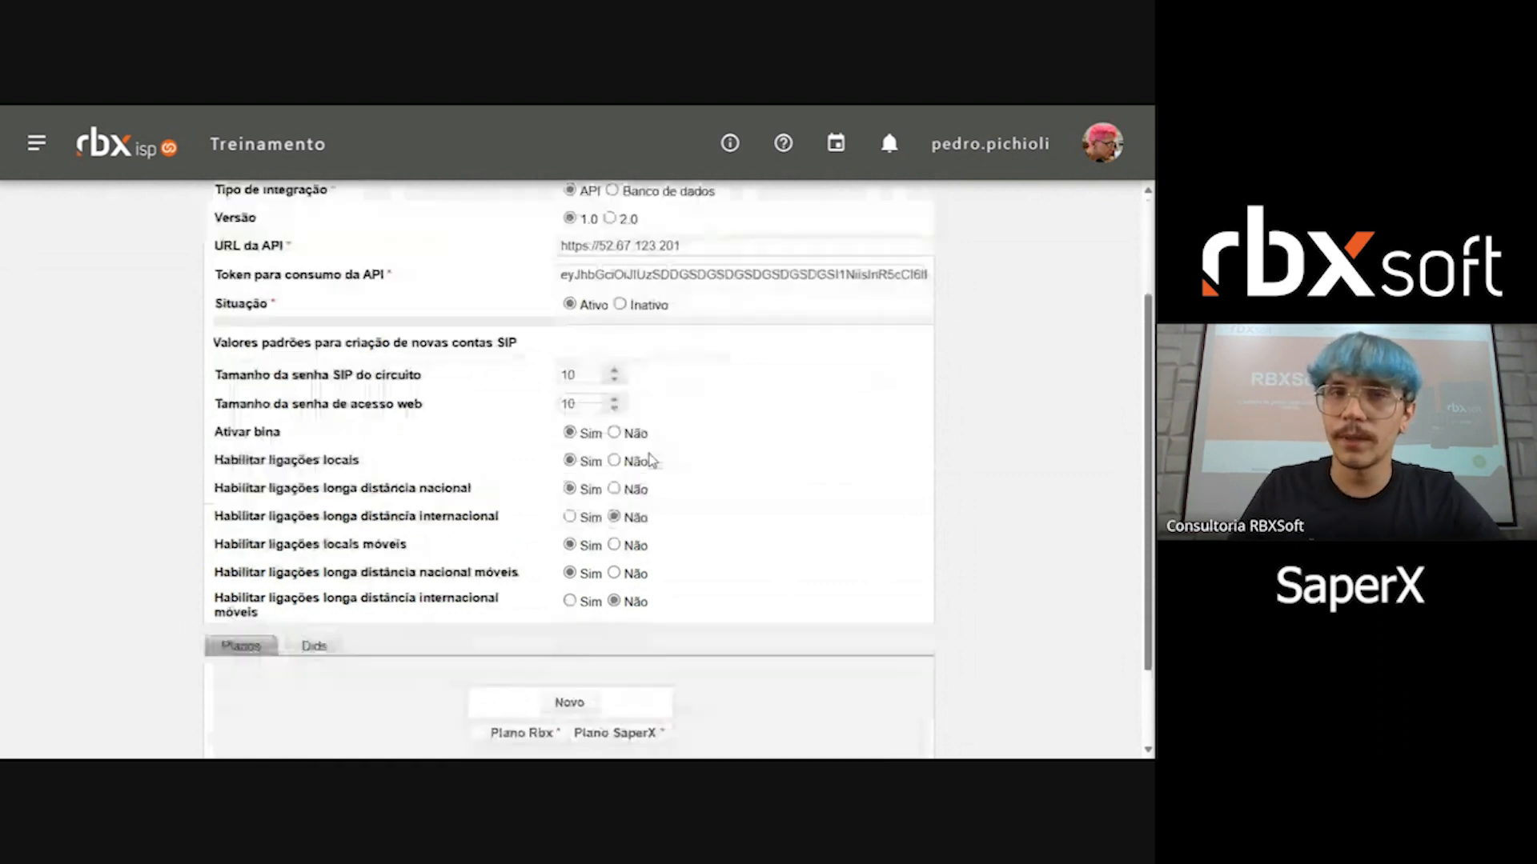
click(310, 545)
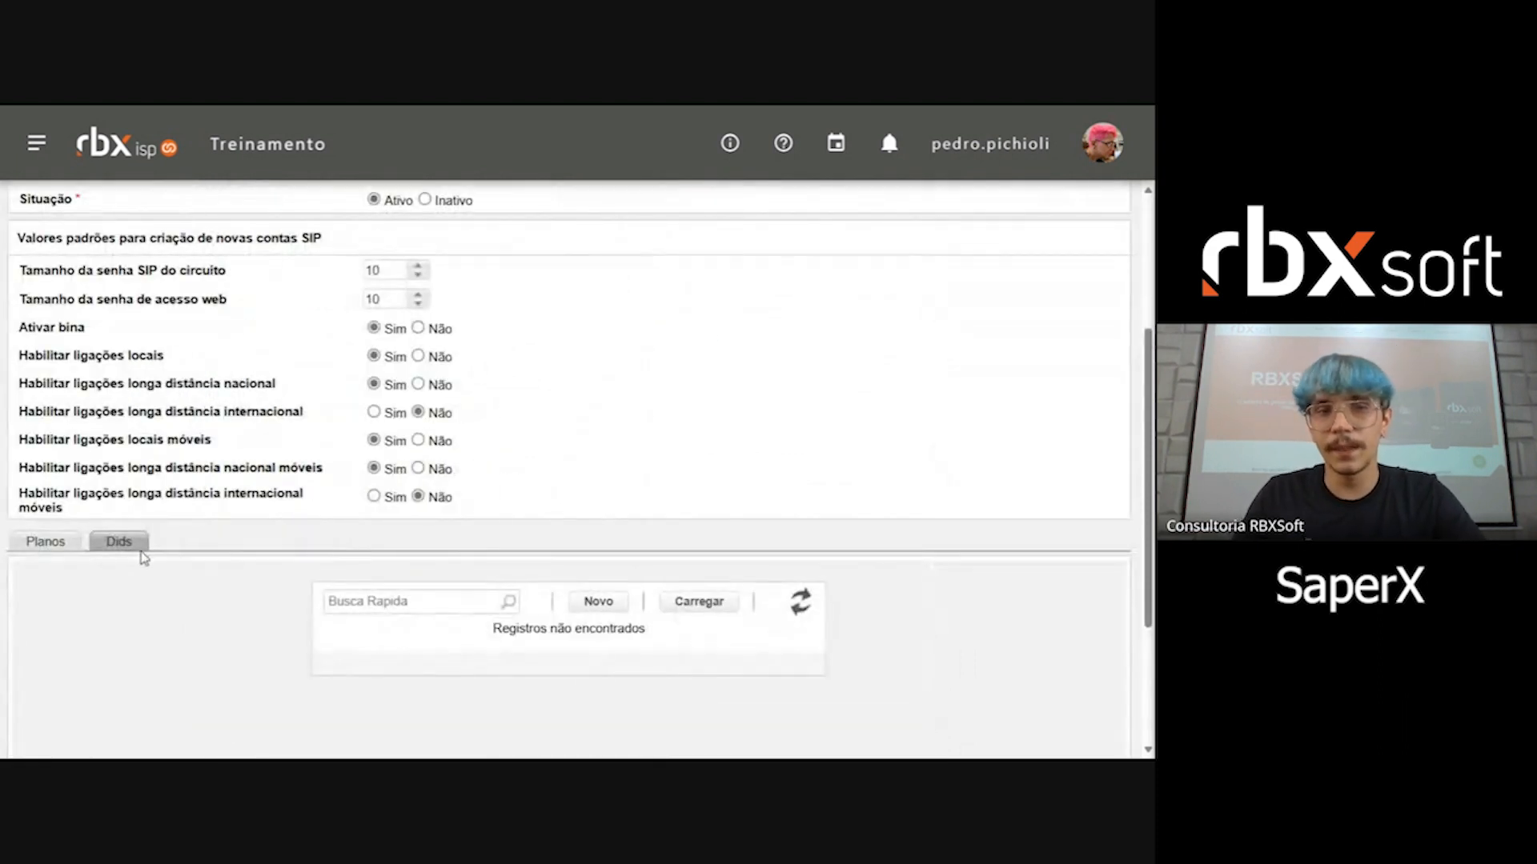
click(53, 542)
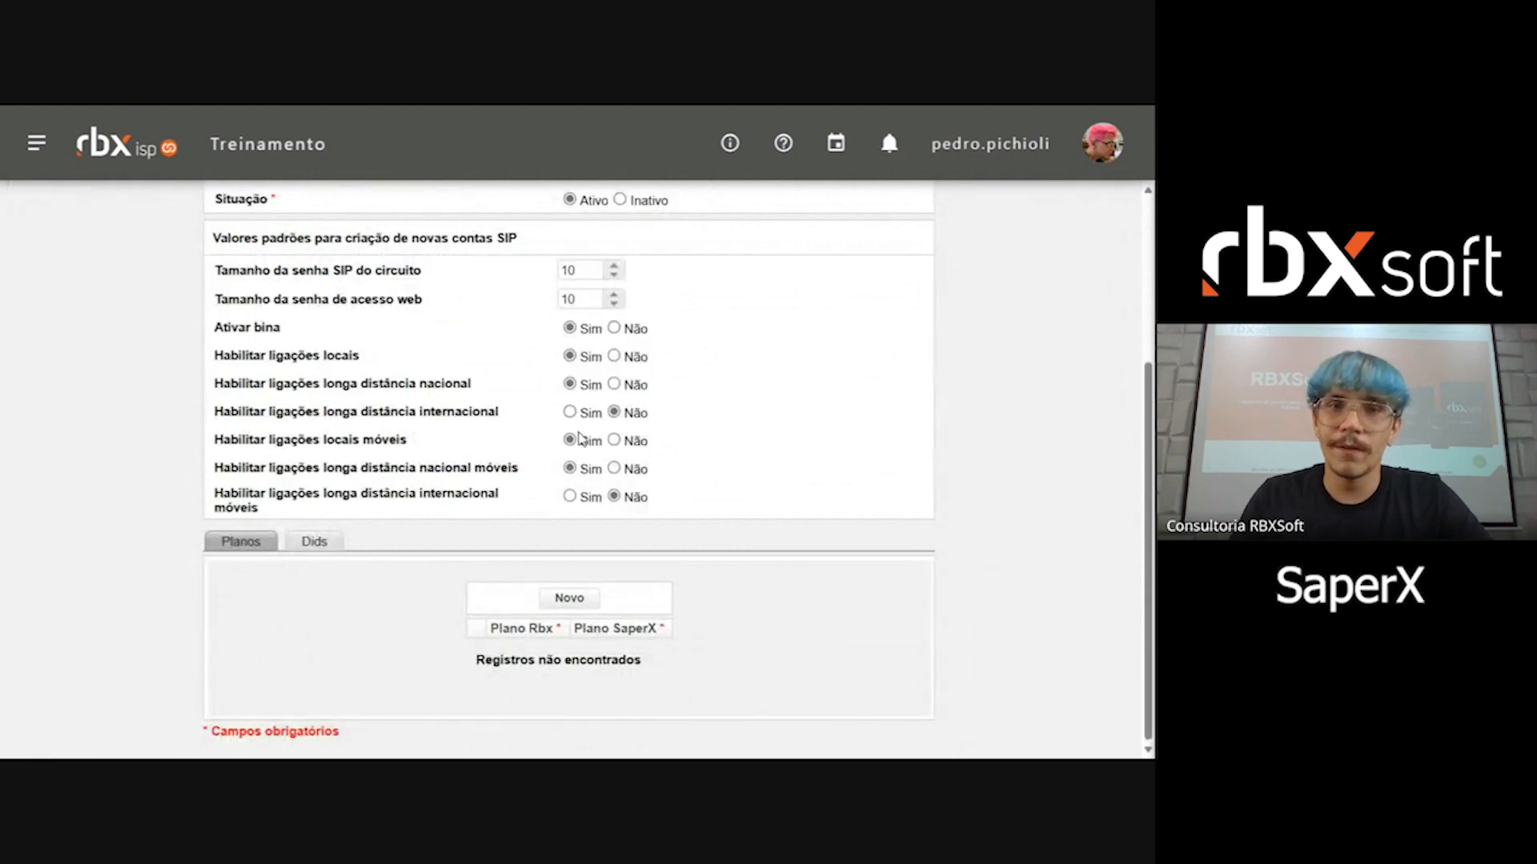
Step: Test the API communication of the SaperX 1.0 Homolog integration, examine the result message and return to the record
scroll(552, 530, up, 3)
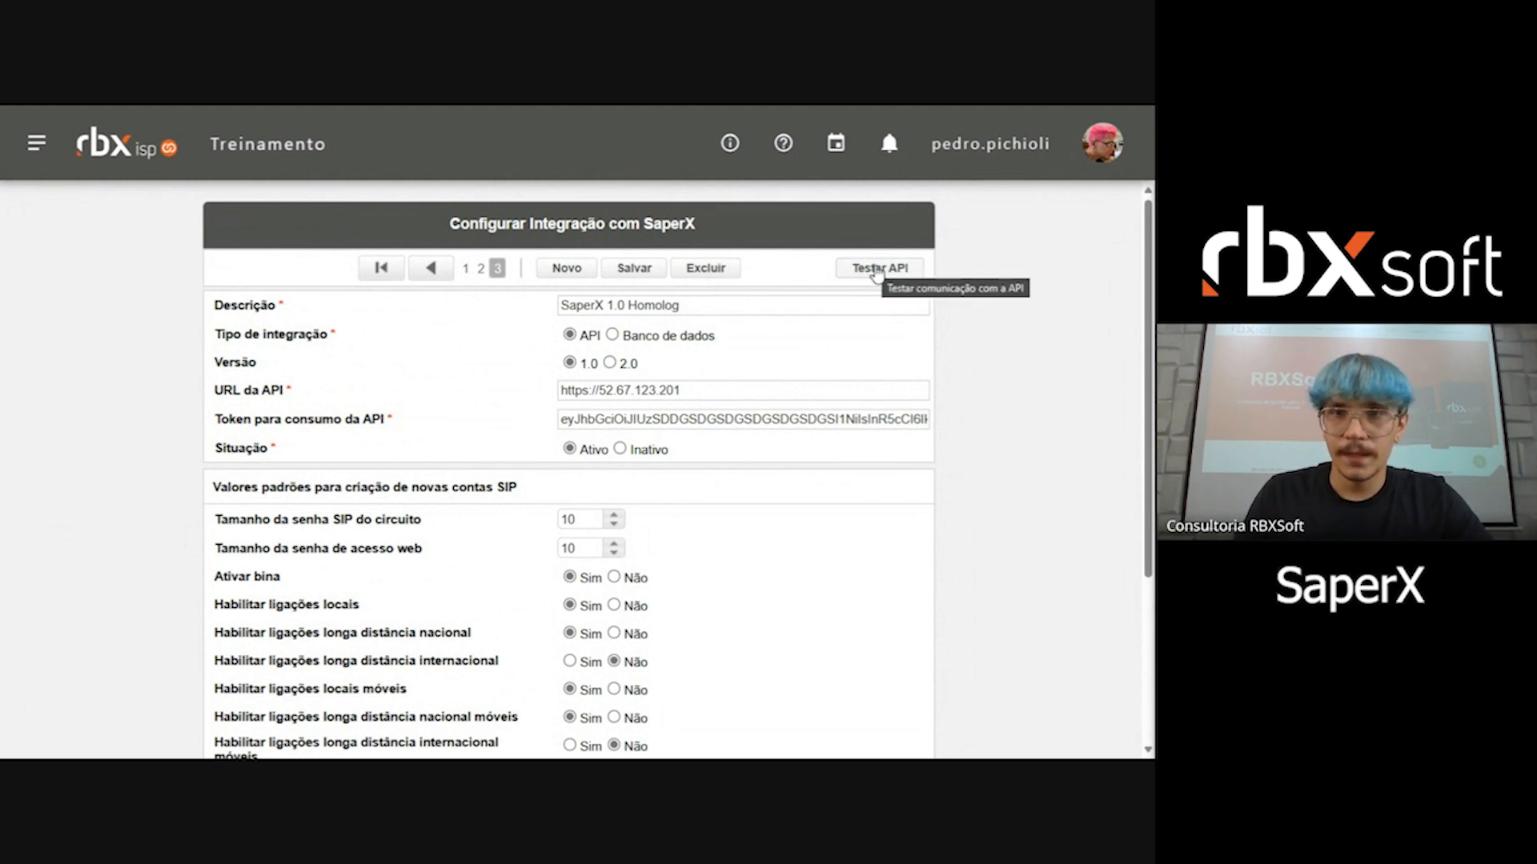
click(878, 272)
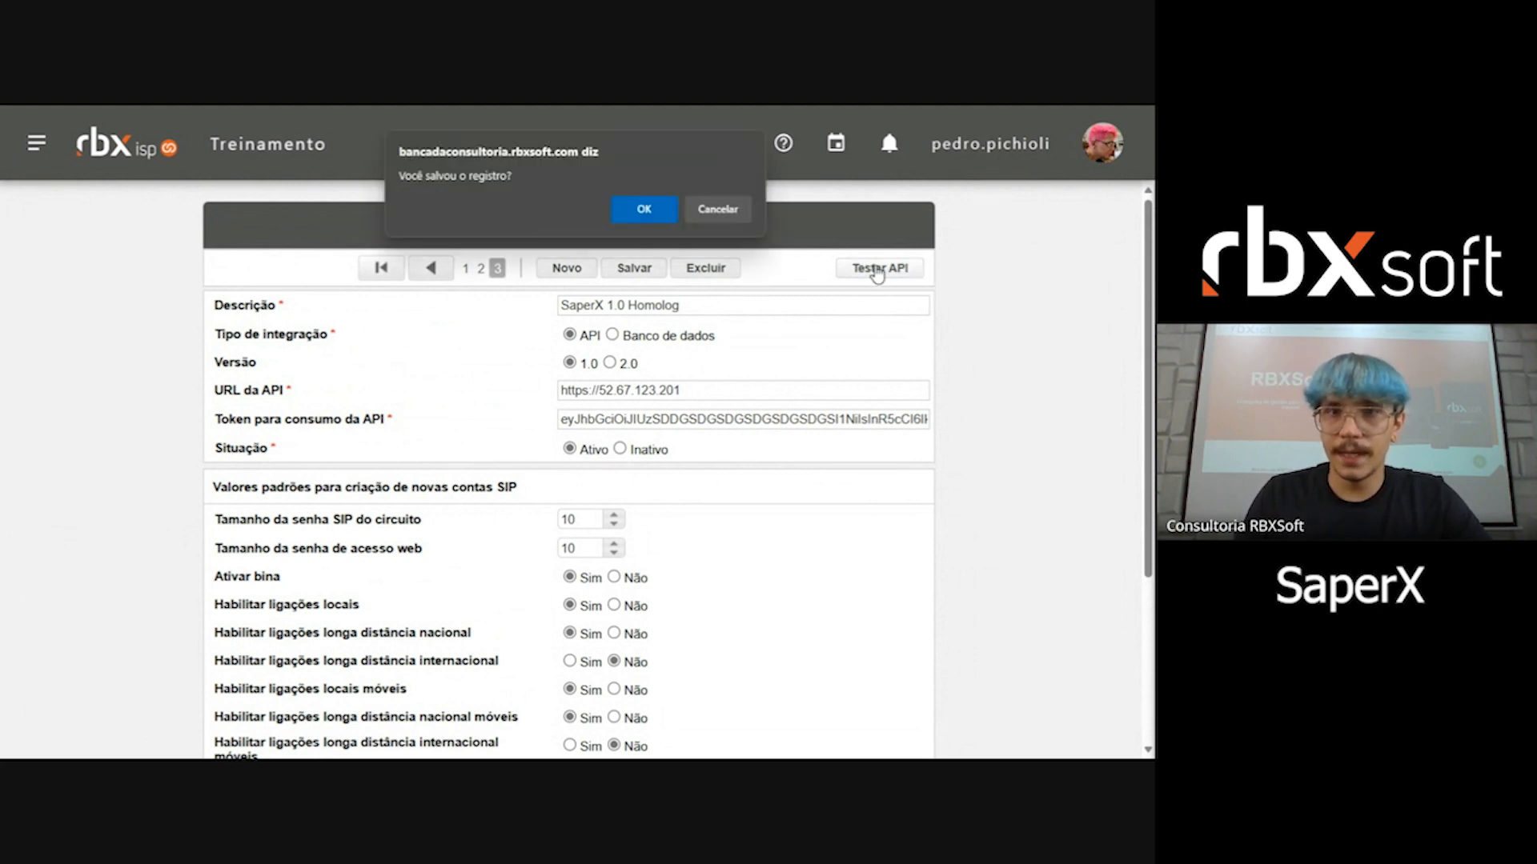
click(649, 206)
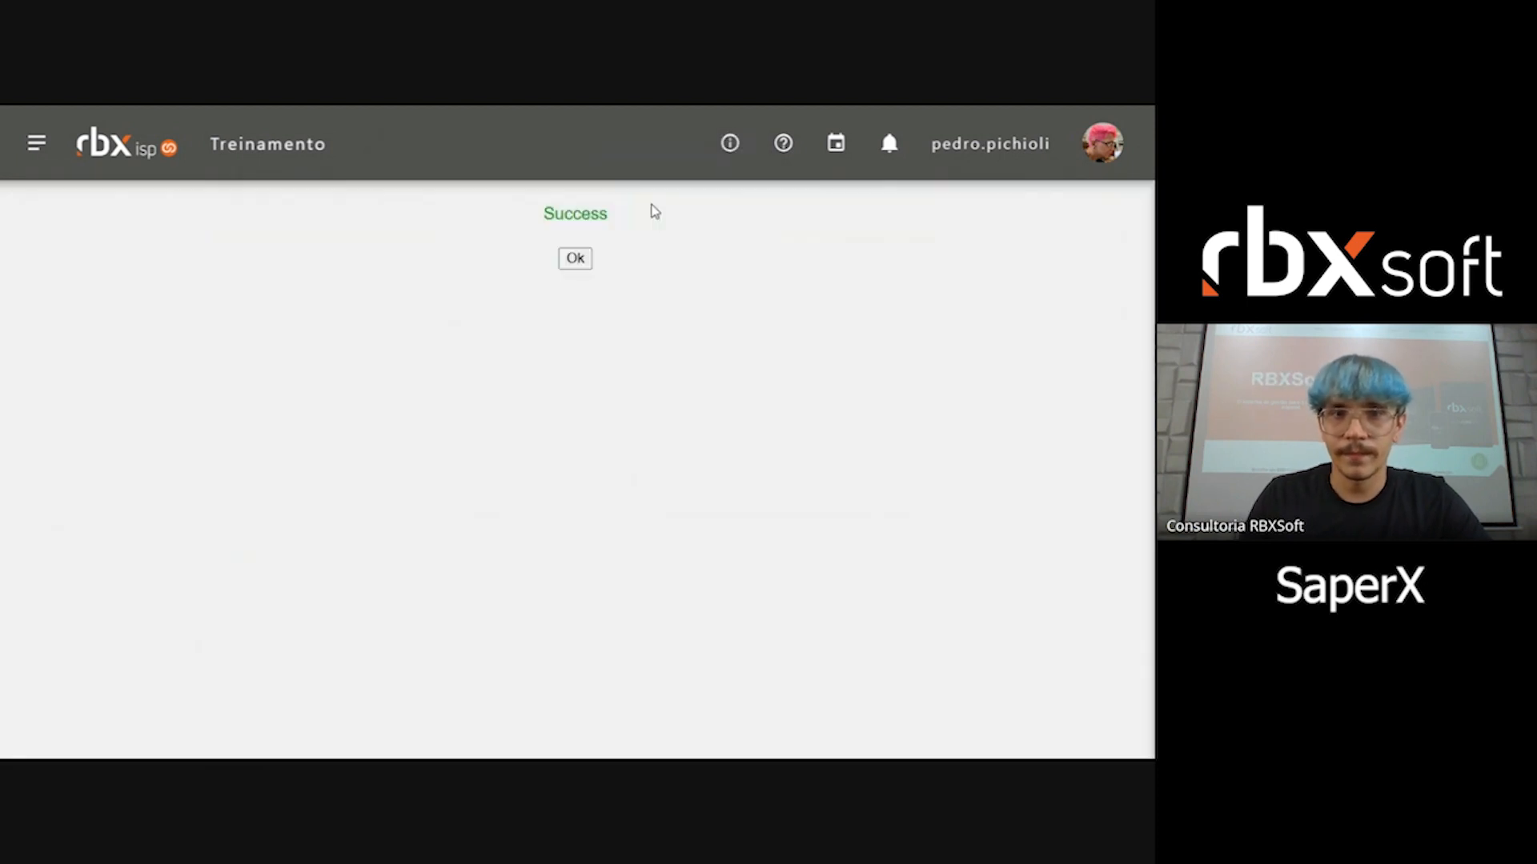
drag(533, 221, 628, 217)
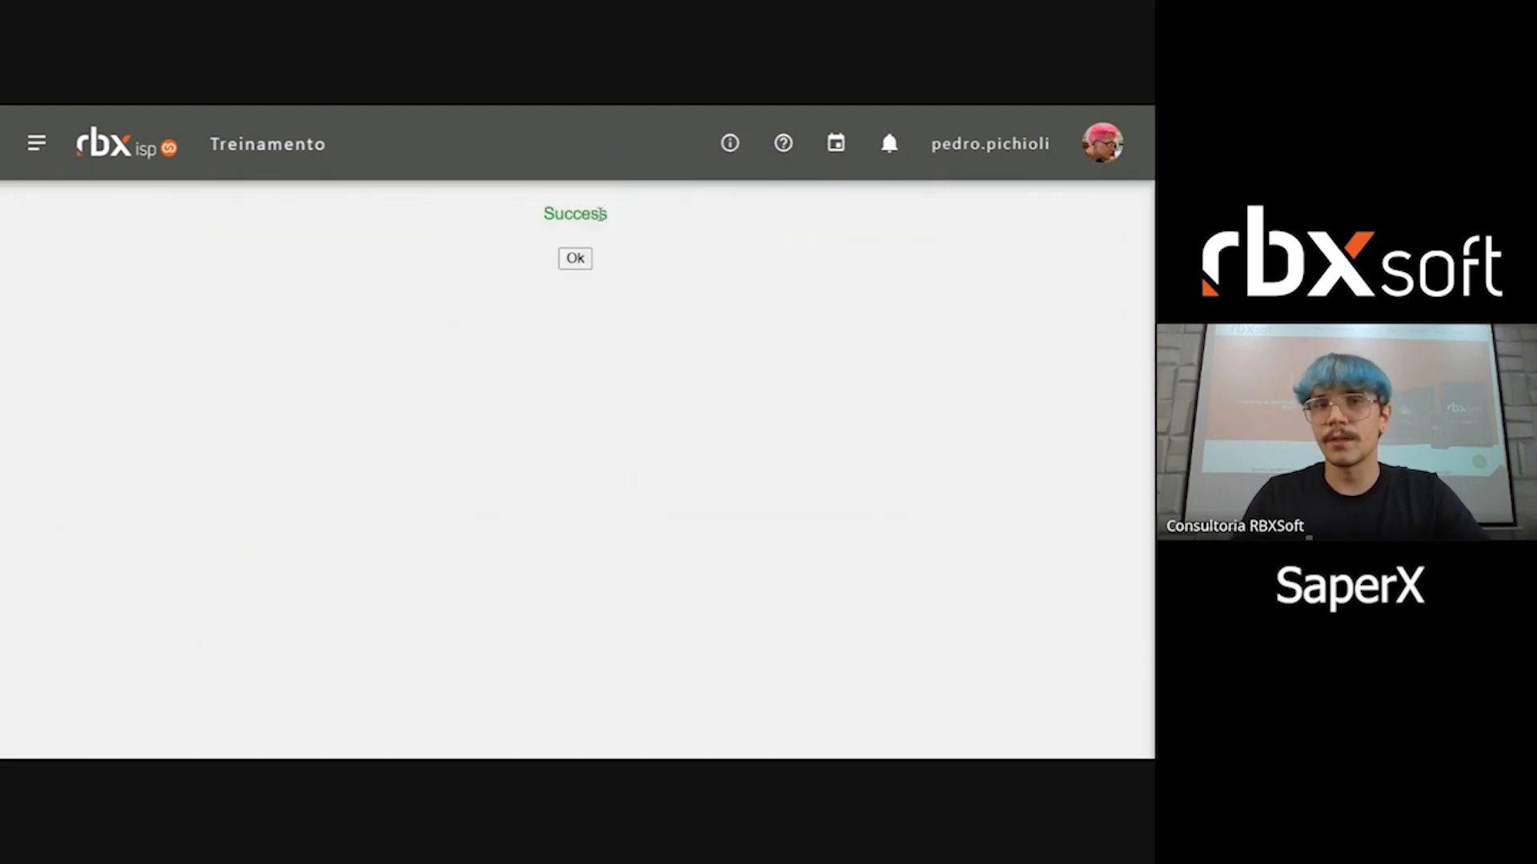
double_click(596, 214)
click(501, 207)
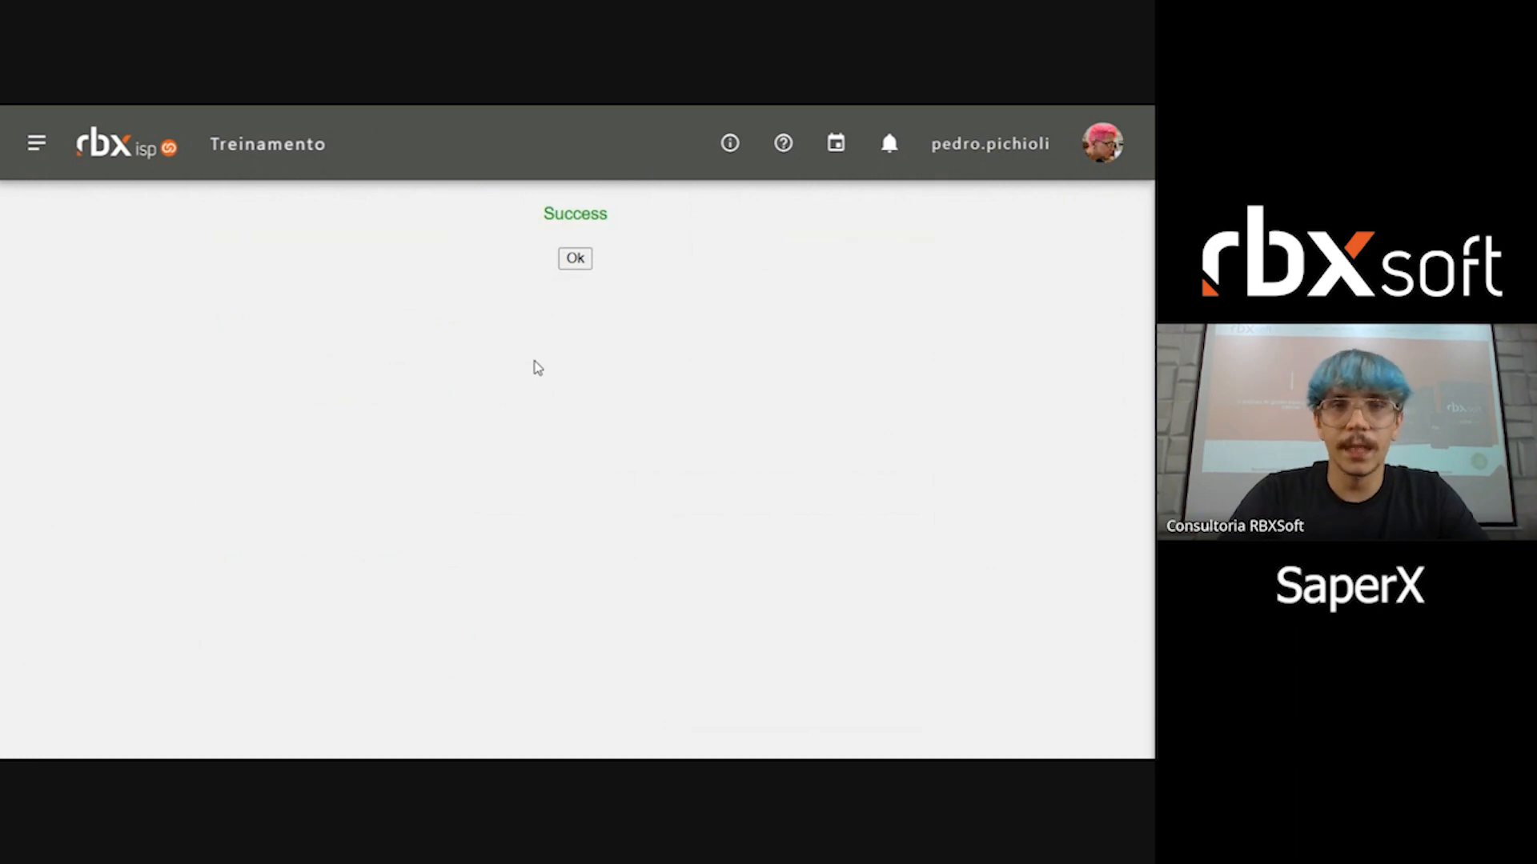
click(578, 256)
Step: Go to the SaperX API integration, test its API communication, read the result message and dismiss it
click(402, 267)
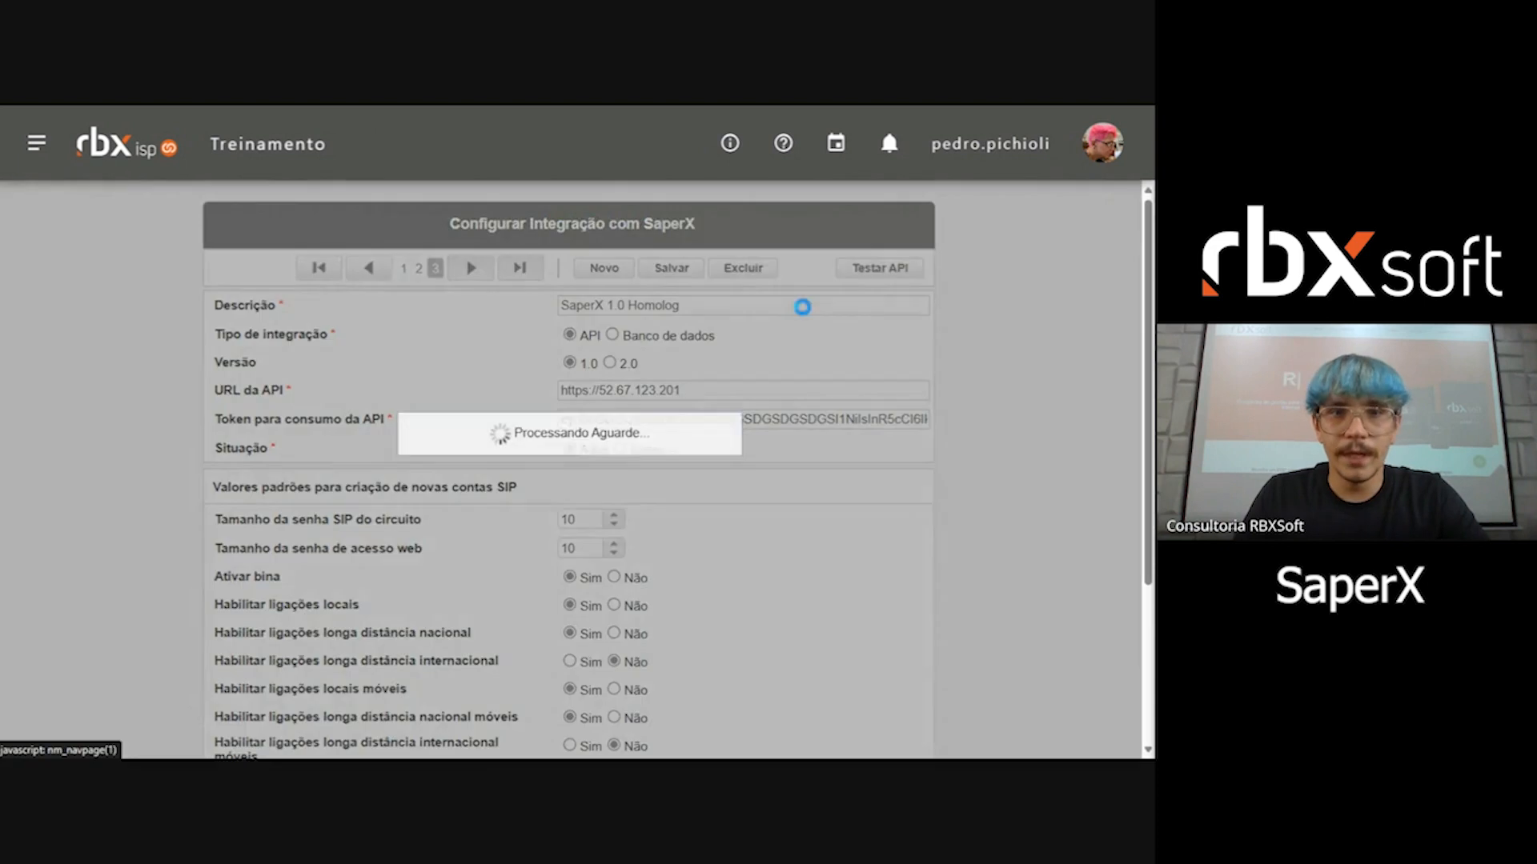
click(878, 269)
click(622, 209)
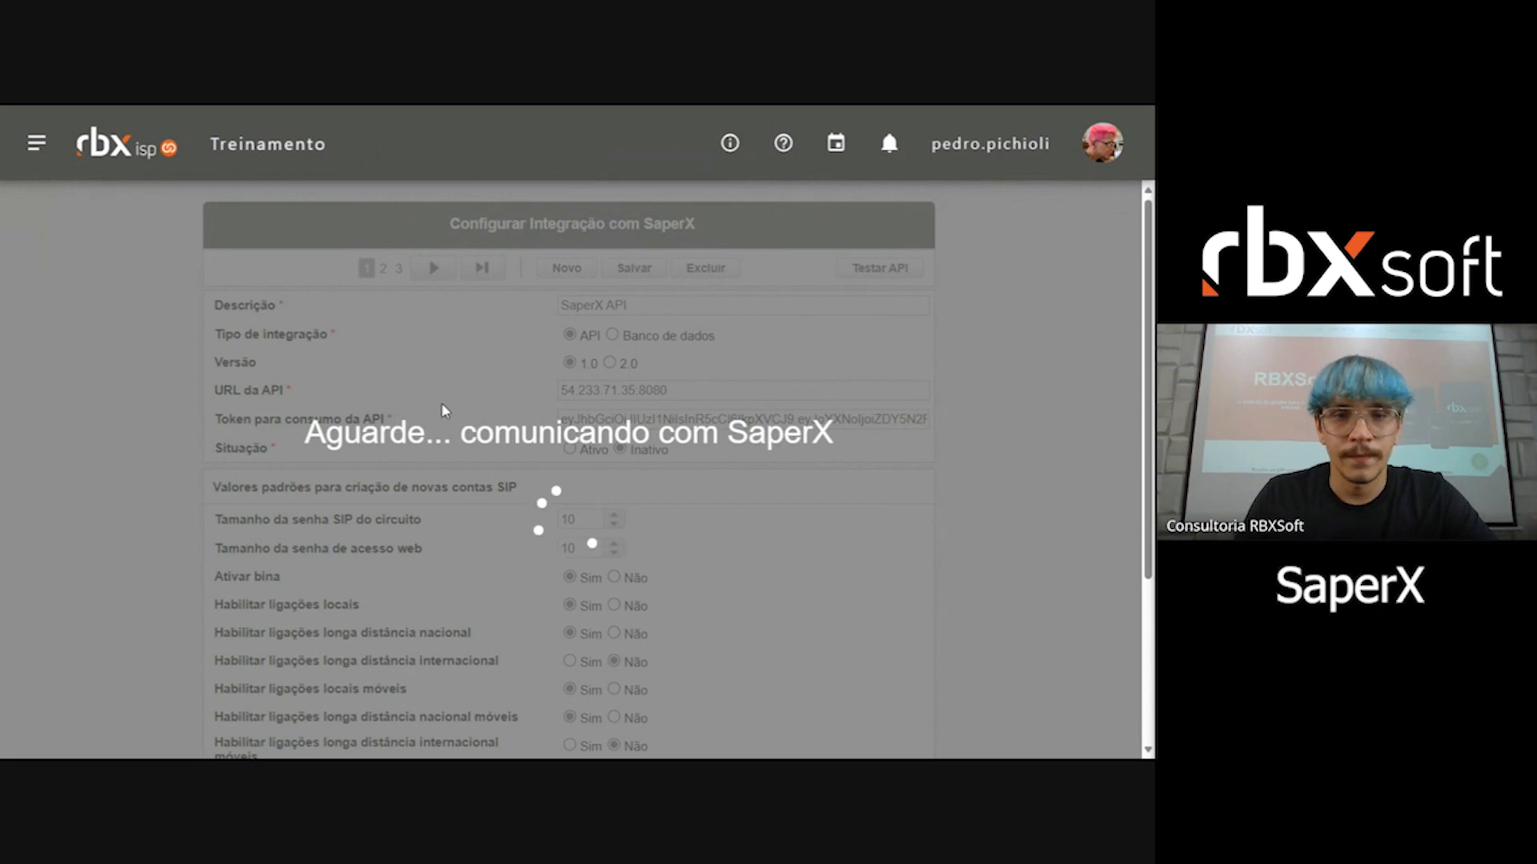
scroll(729, 293, down, 3)
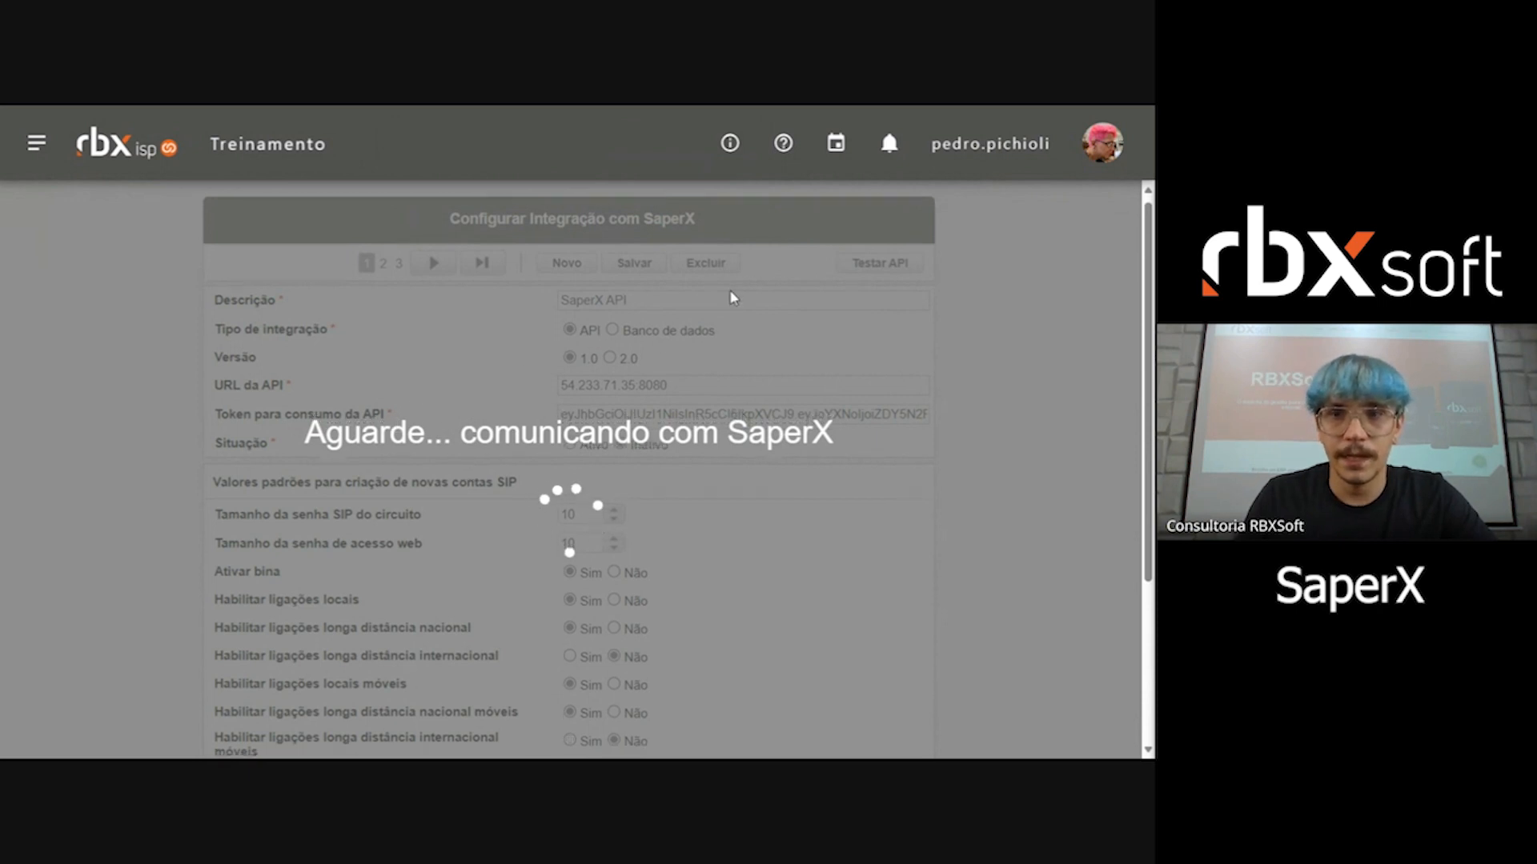
scroll(721, 294, up, 3)
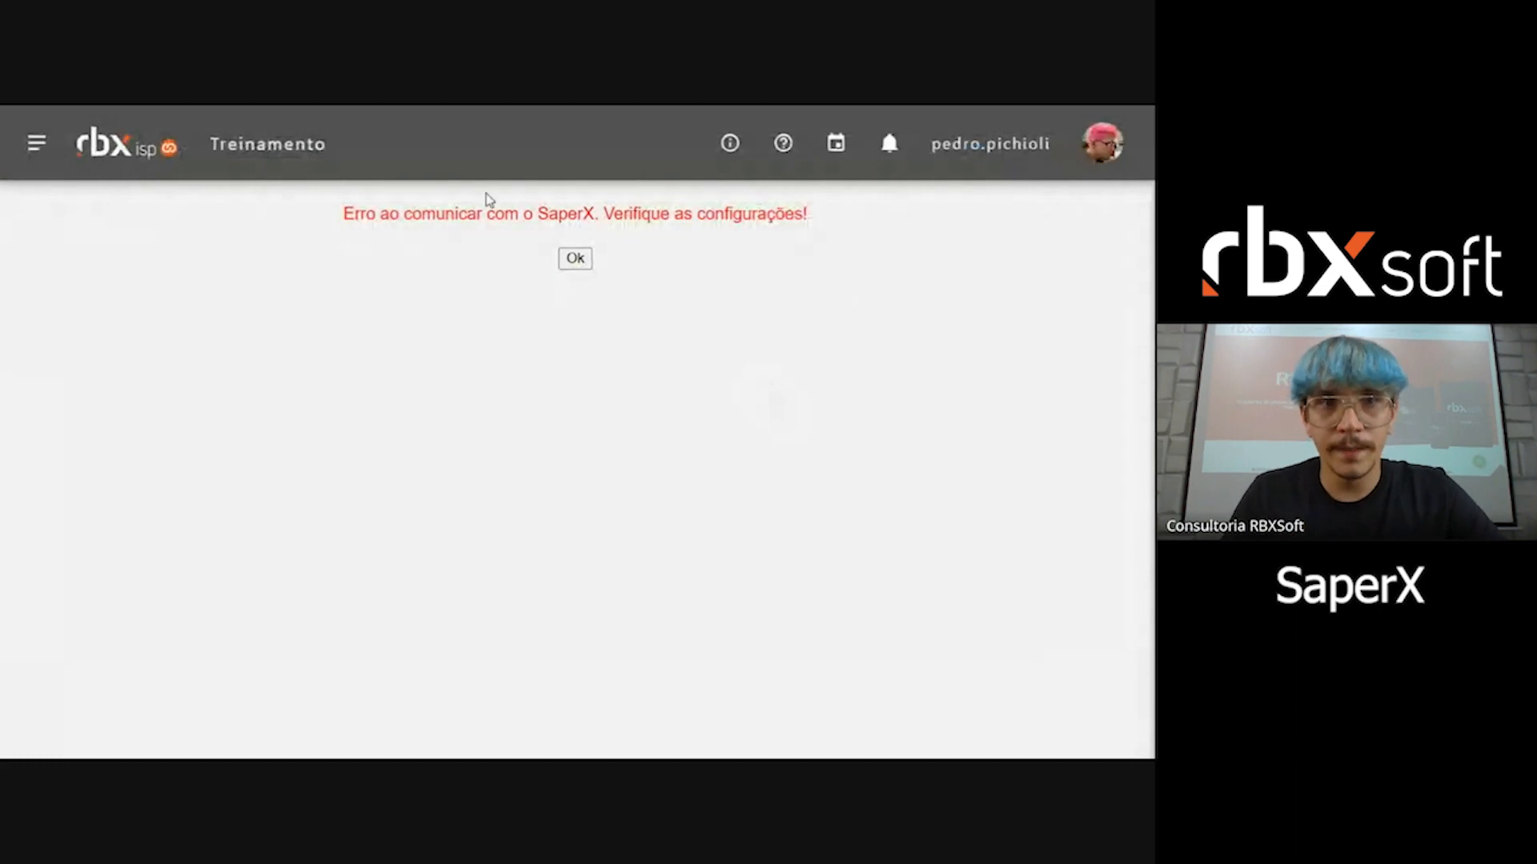
drag(346, 215, 630, 214)
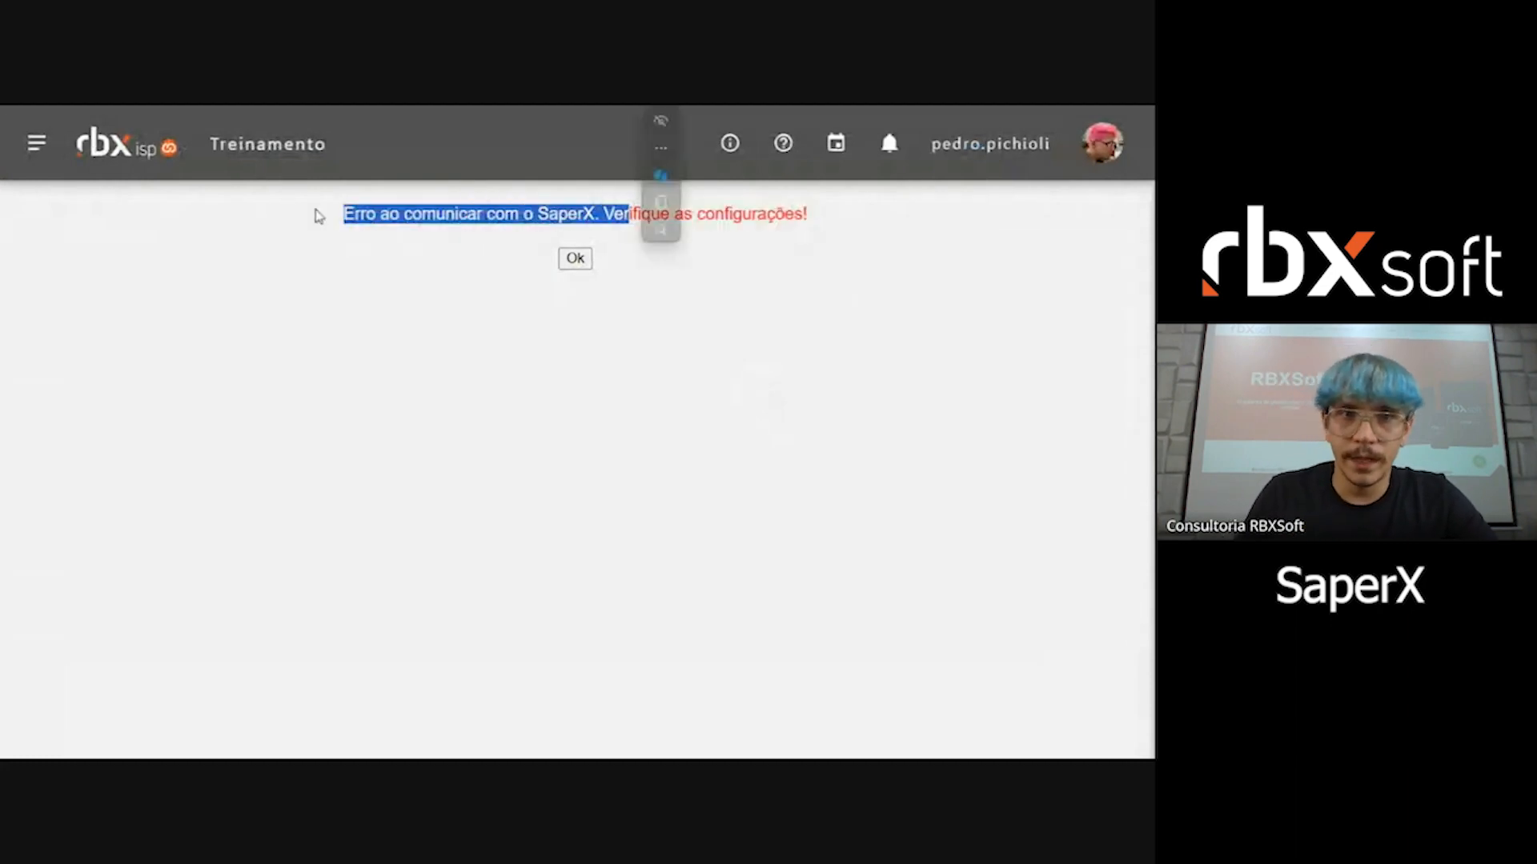
click(611, 217)
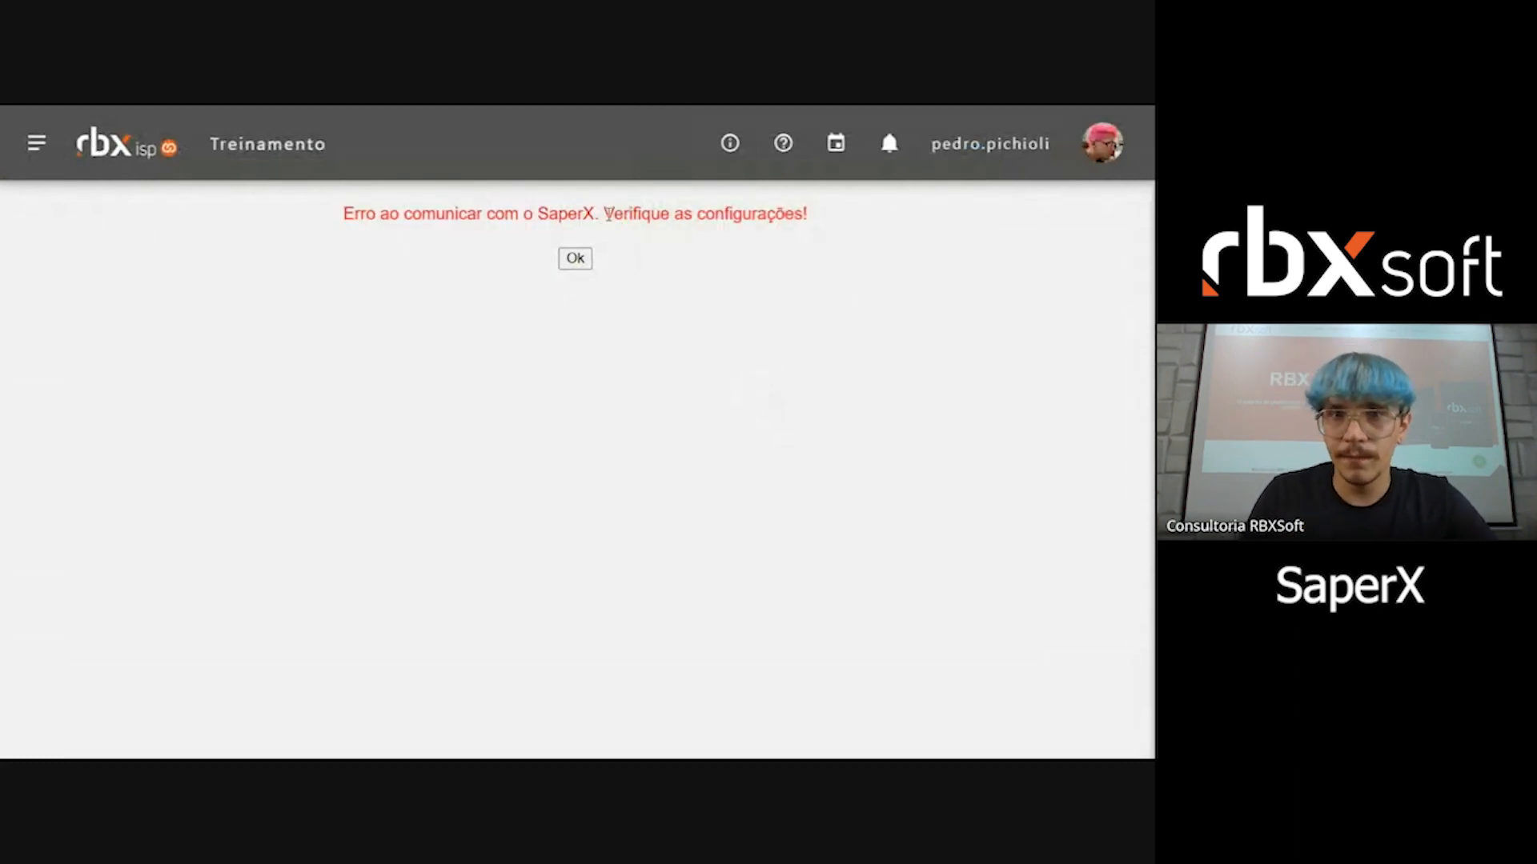
drag(609, 215, 823, 247)
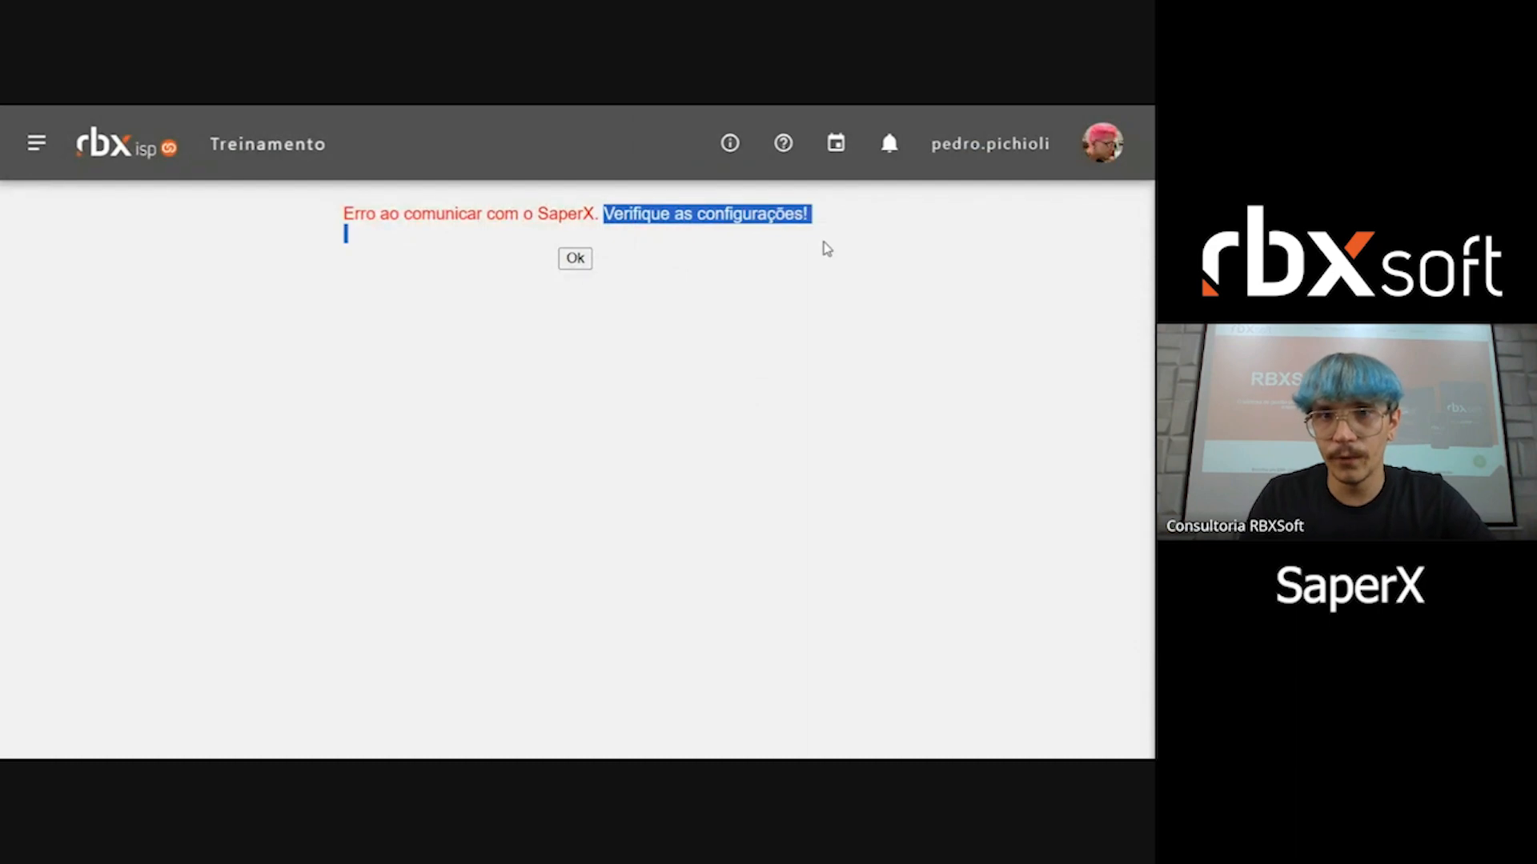
click(578, 261)
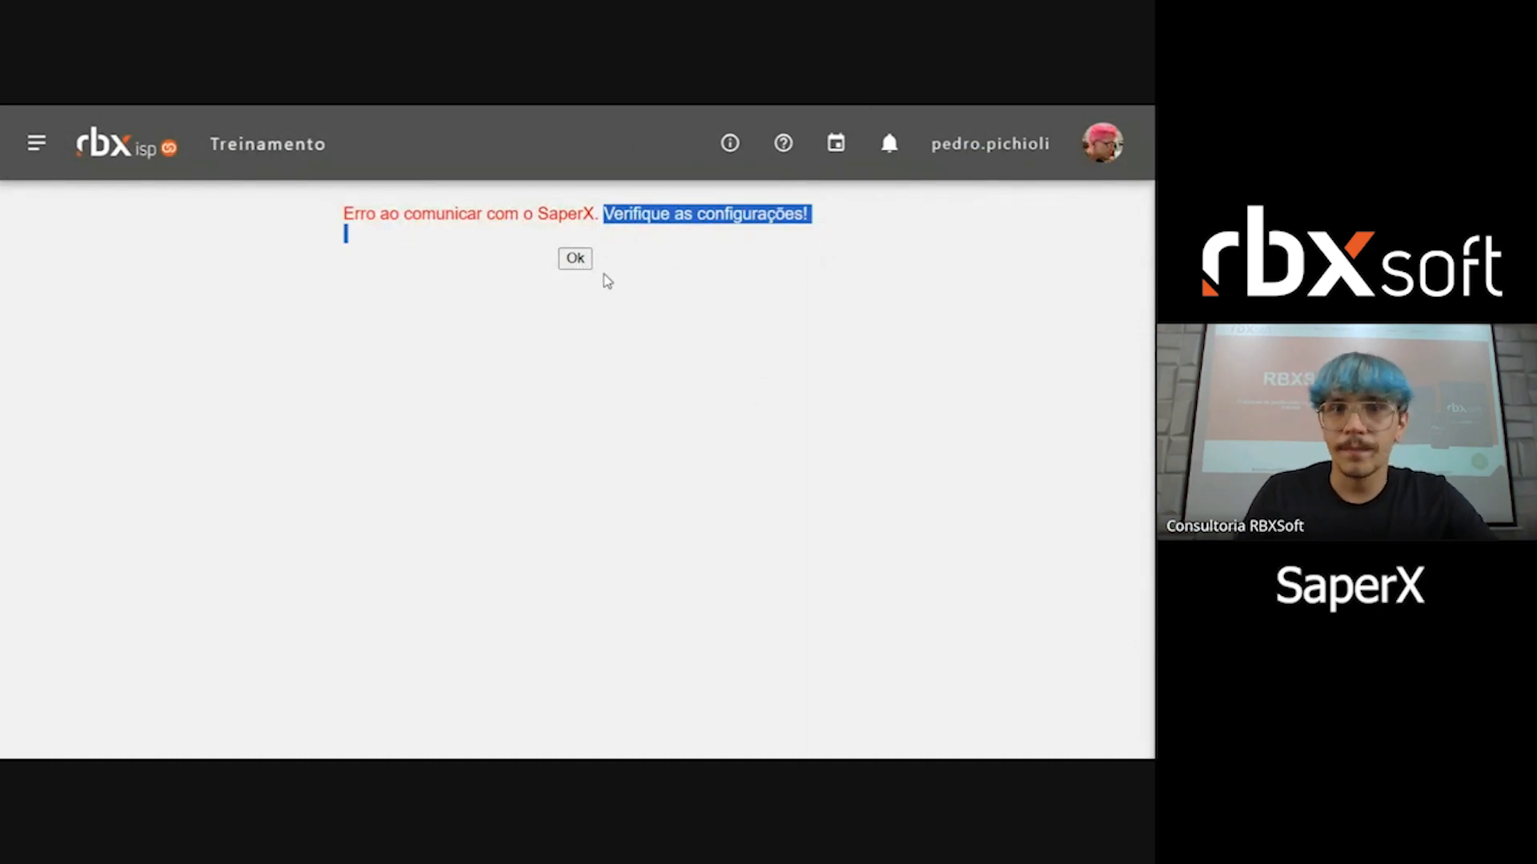
Step: Inspect the API URL and token fields of the SaperX API integration
triple_click(762, 390)
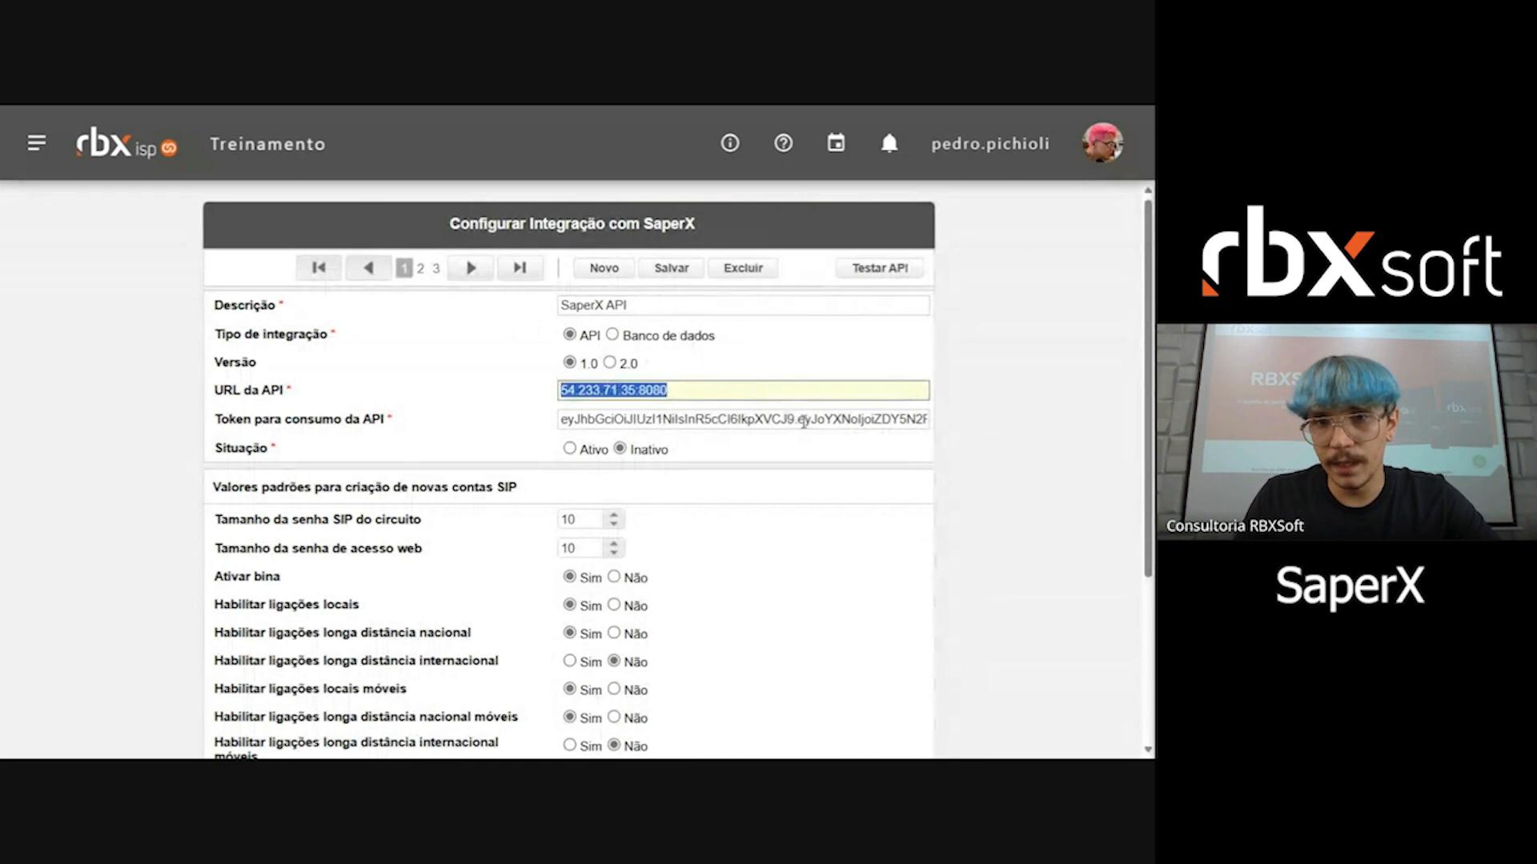
key(Tab)
key(shift+Tab)
Step: Go to the Saperx 2.0 integration and inspect its Client Id, Client Secret and API URL fields
click(473, 266)
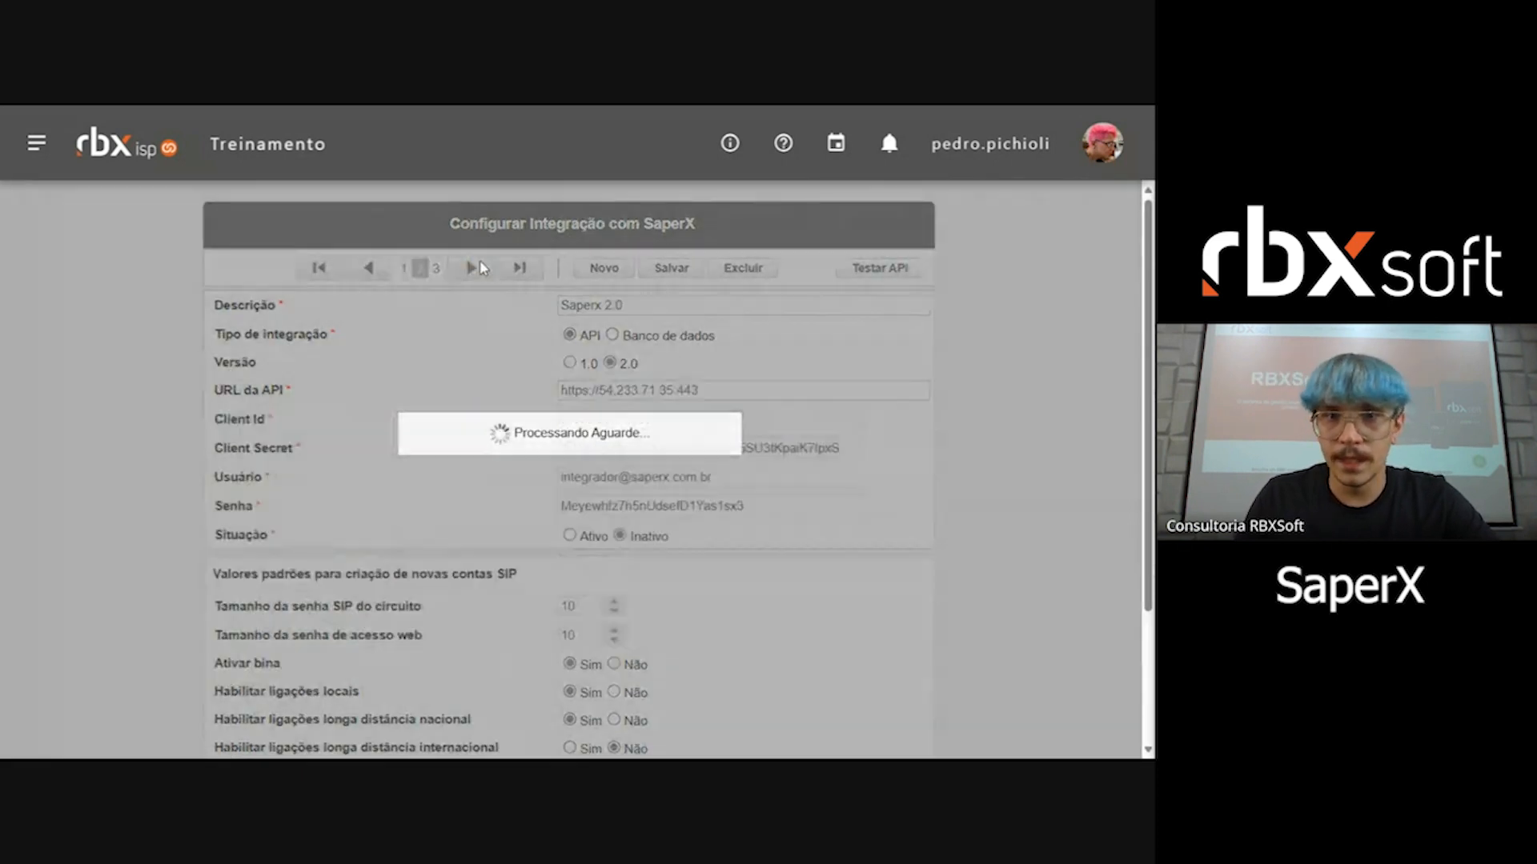
scroll(717, 339, down, 1)
click(717, 337)
click(740, 361)
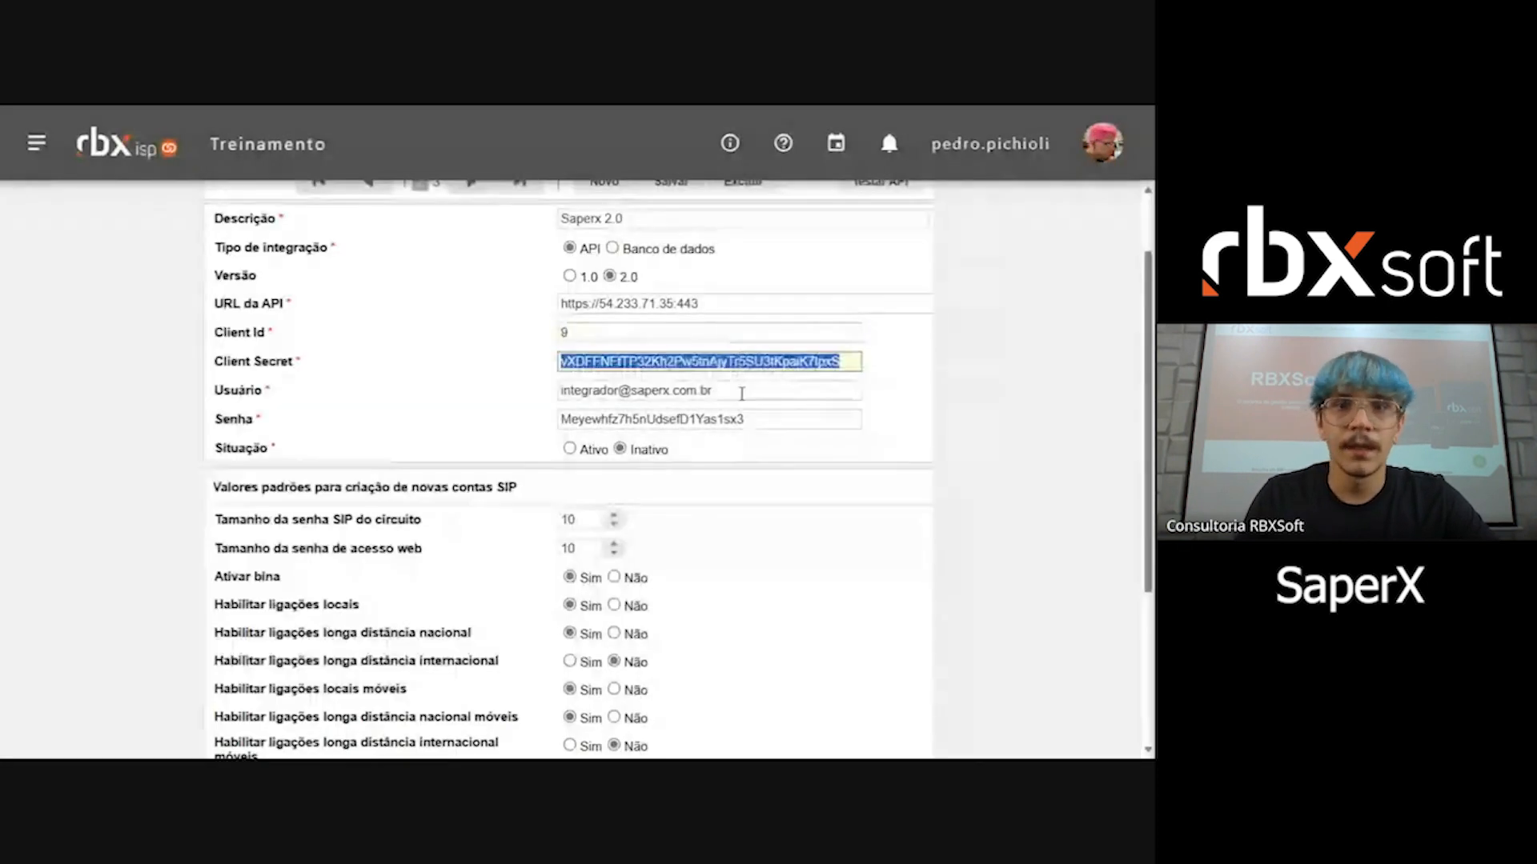
click(842, 361)
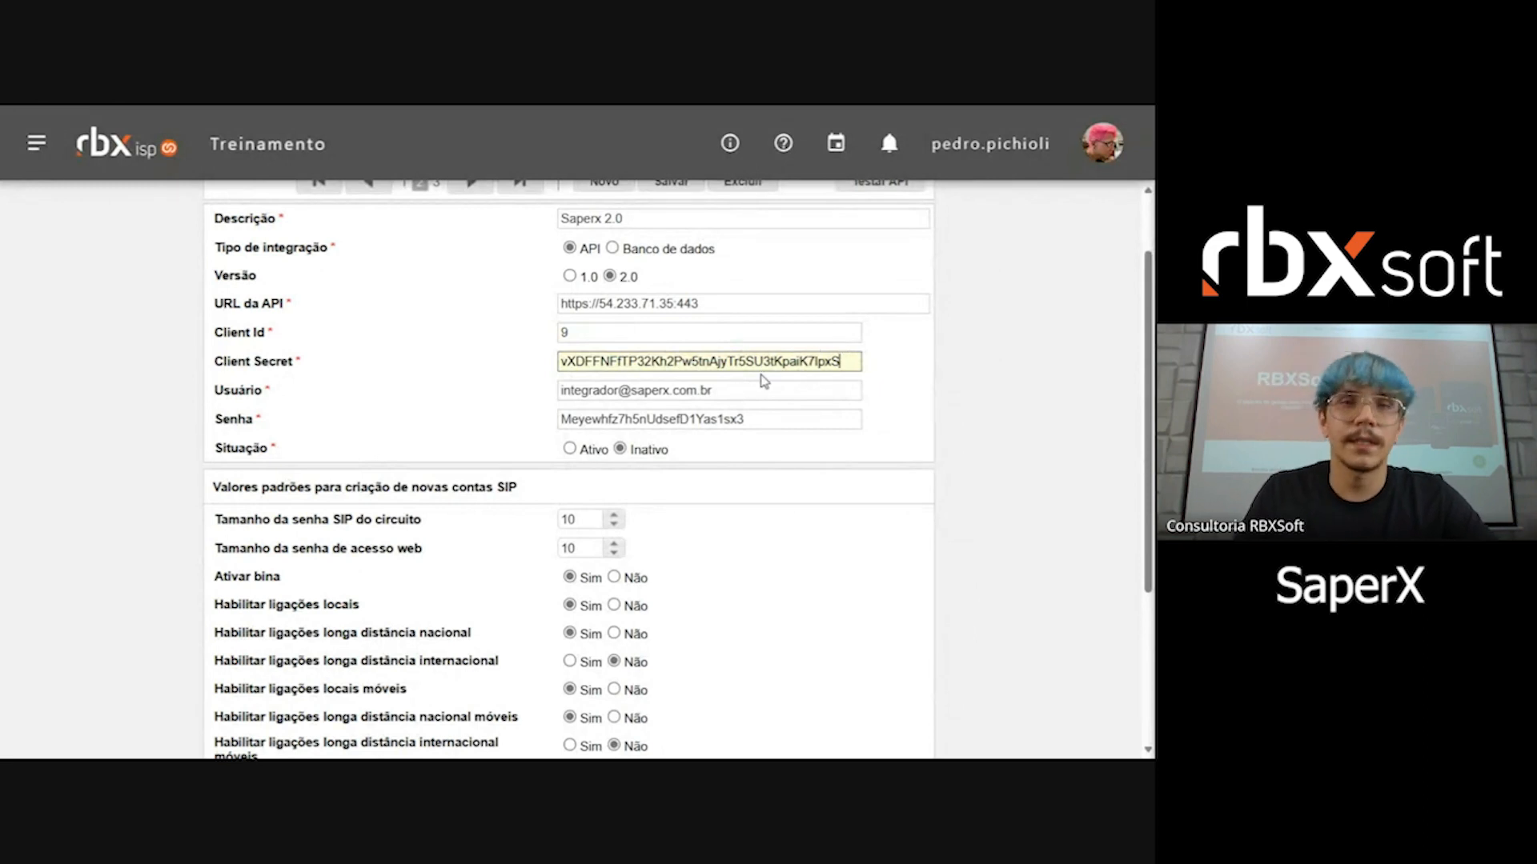
click(716, 300)
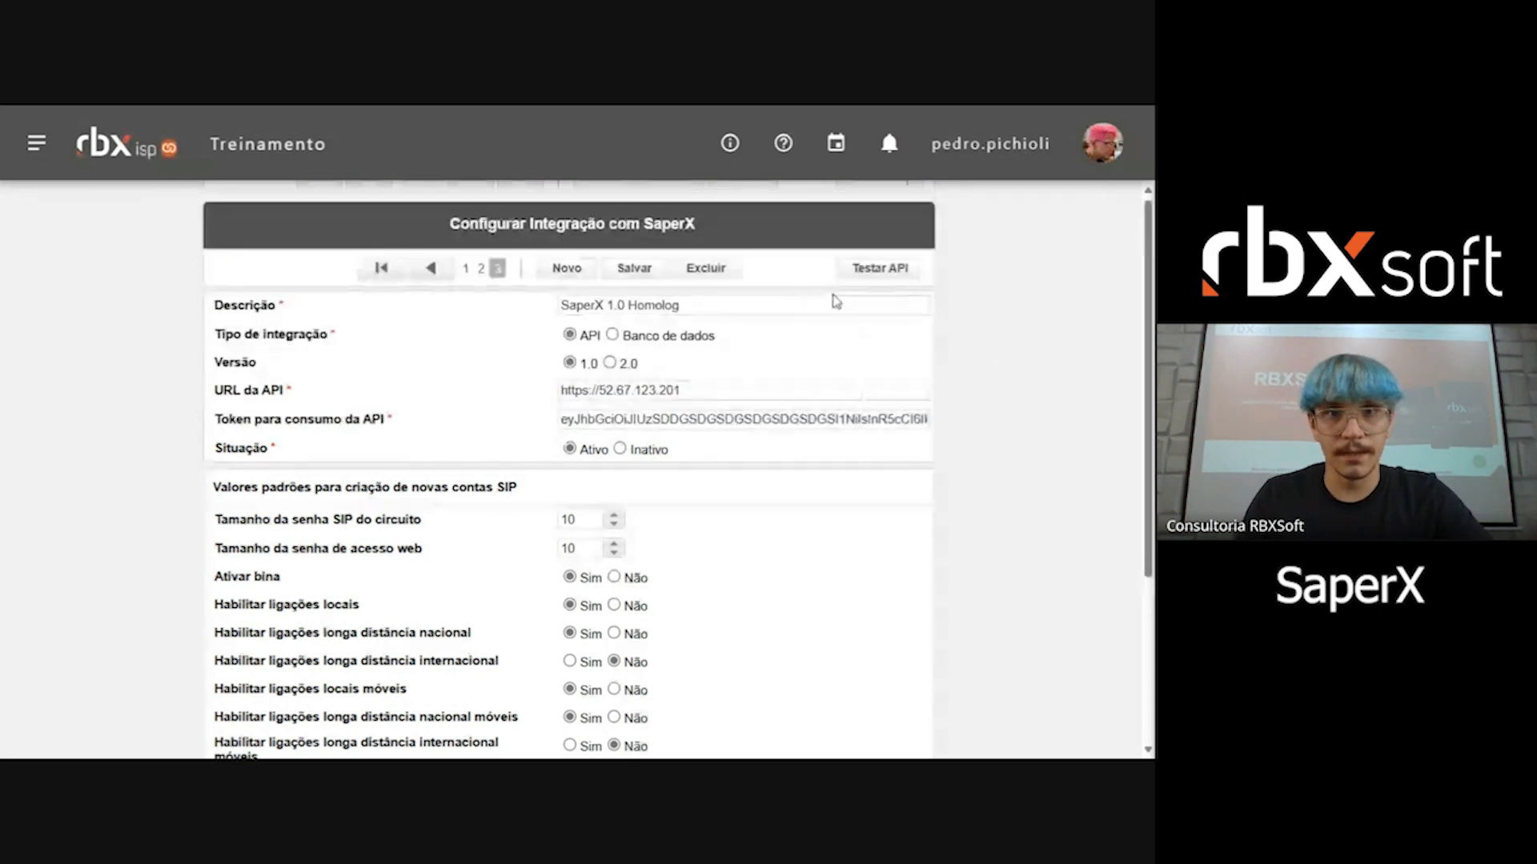
Step: Start a plan mapping in the SaperX 1.0 Homolog integration, look through the Plano Rbx choices and discard the entry
scroll(832, 304, down, 2)
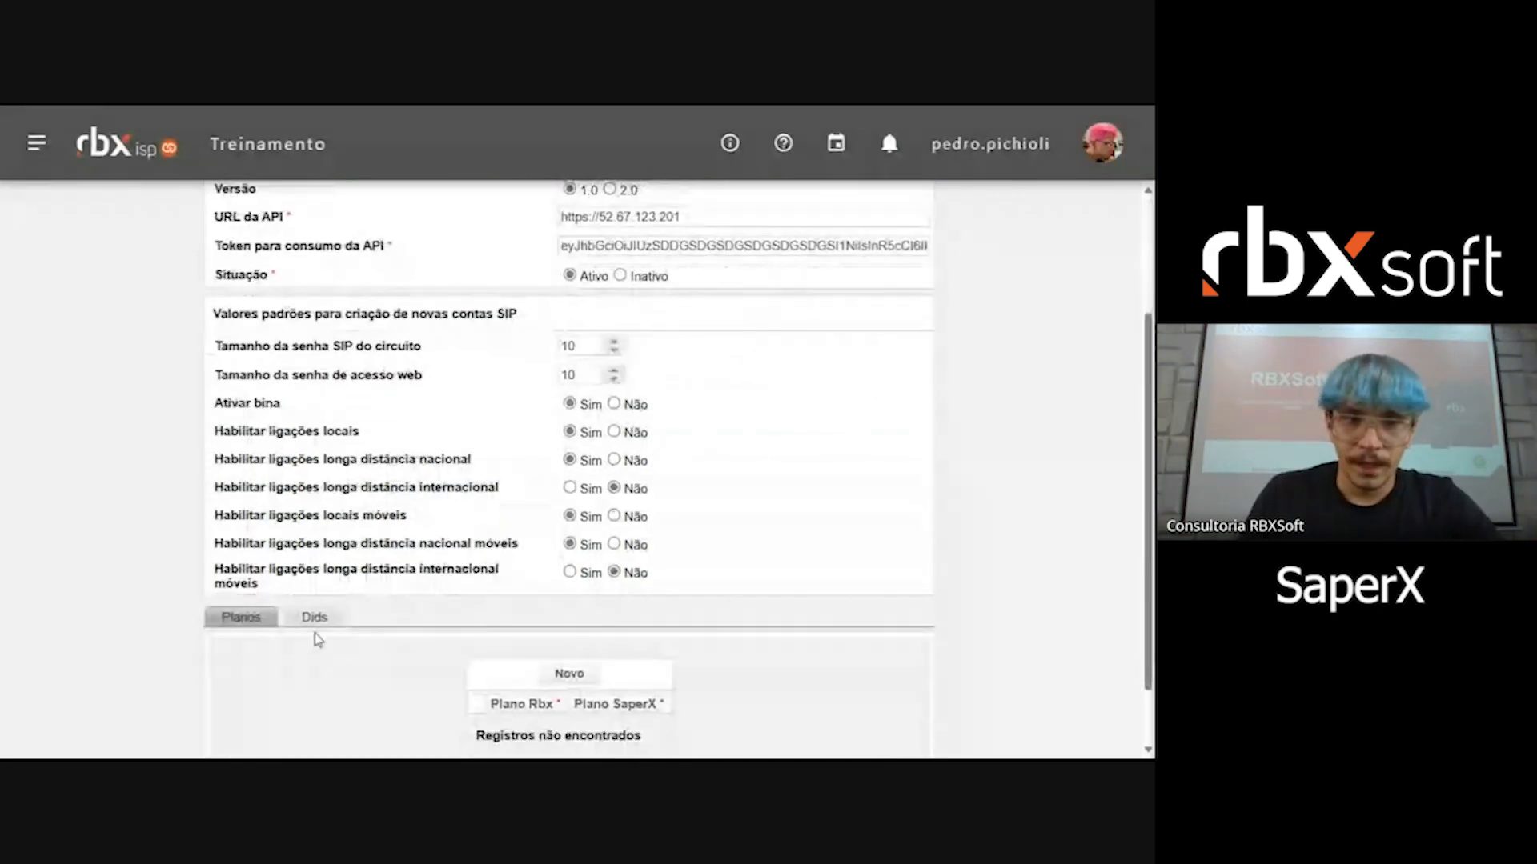
scroll(319, 638, down, 1)
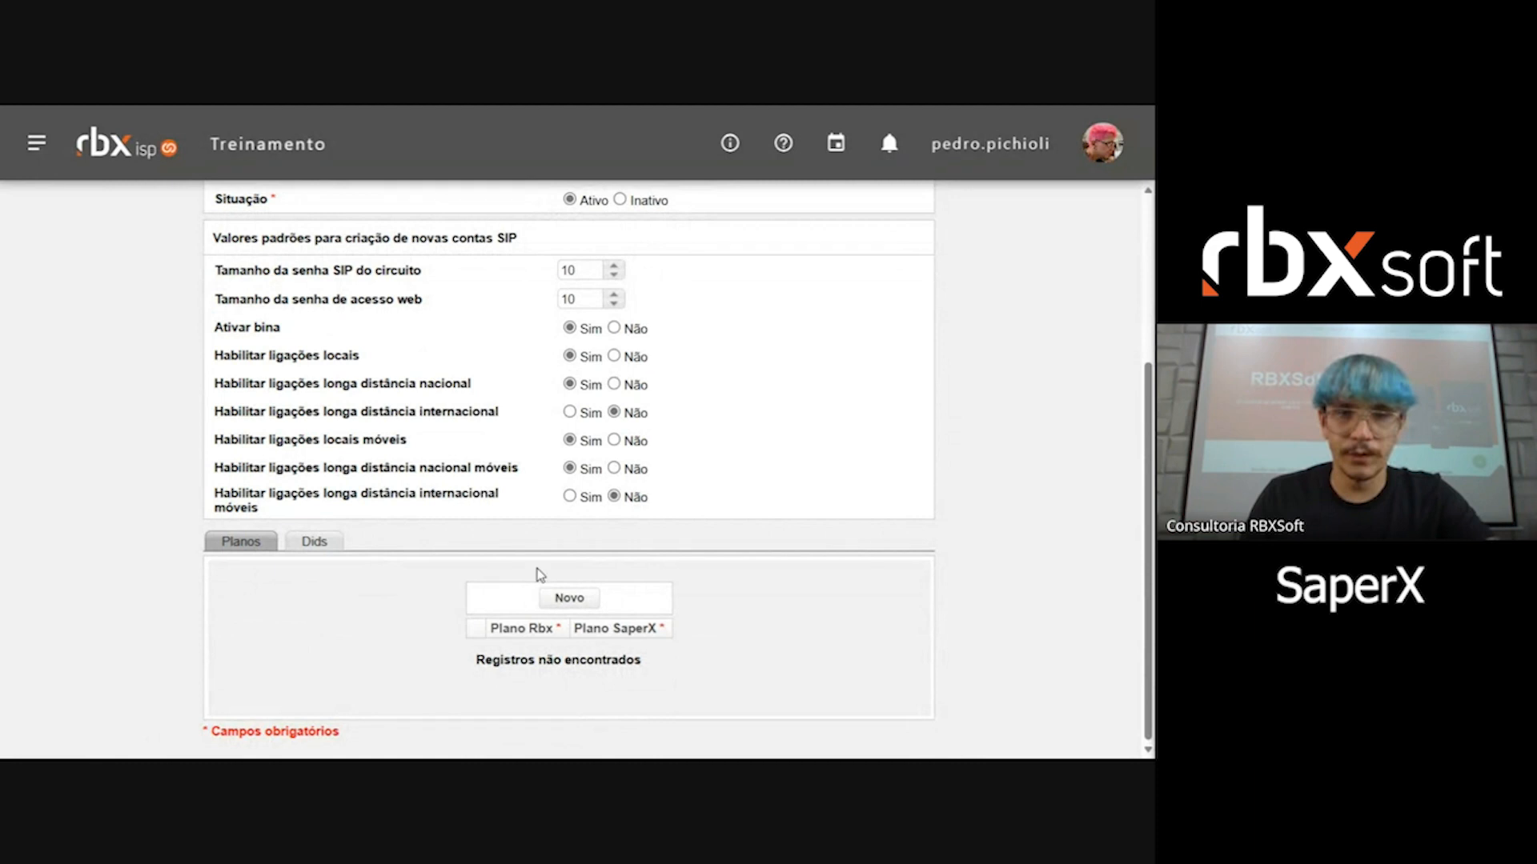
click(568, 599)
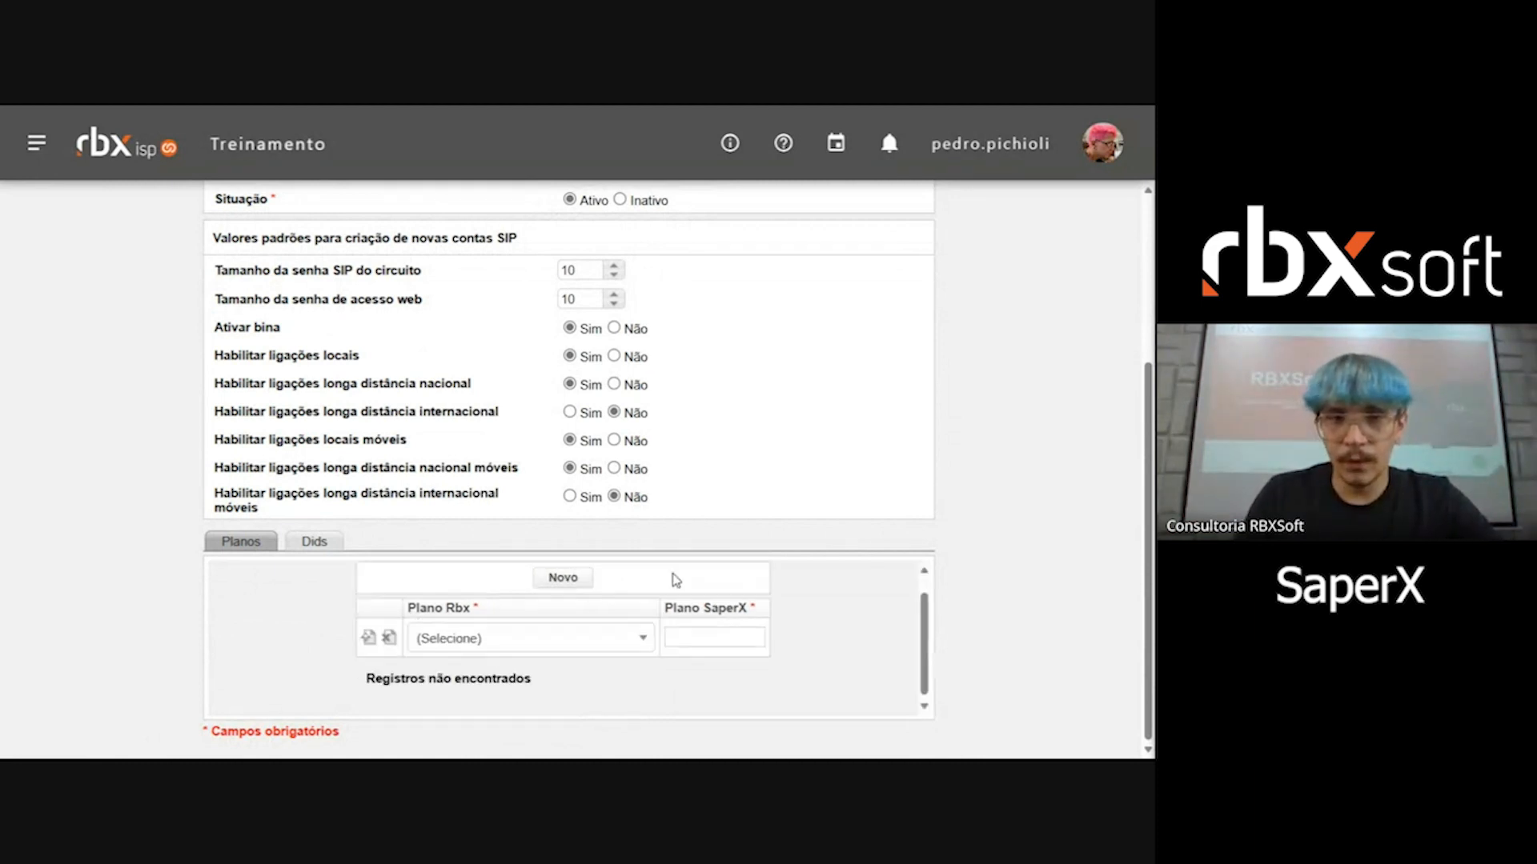
click(584, 638)
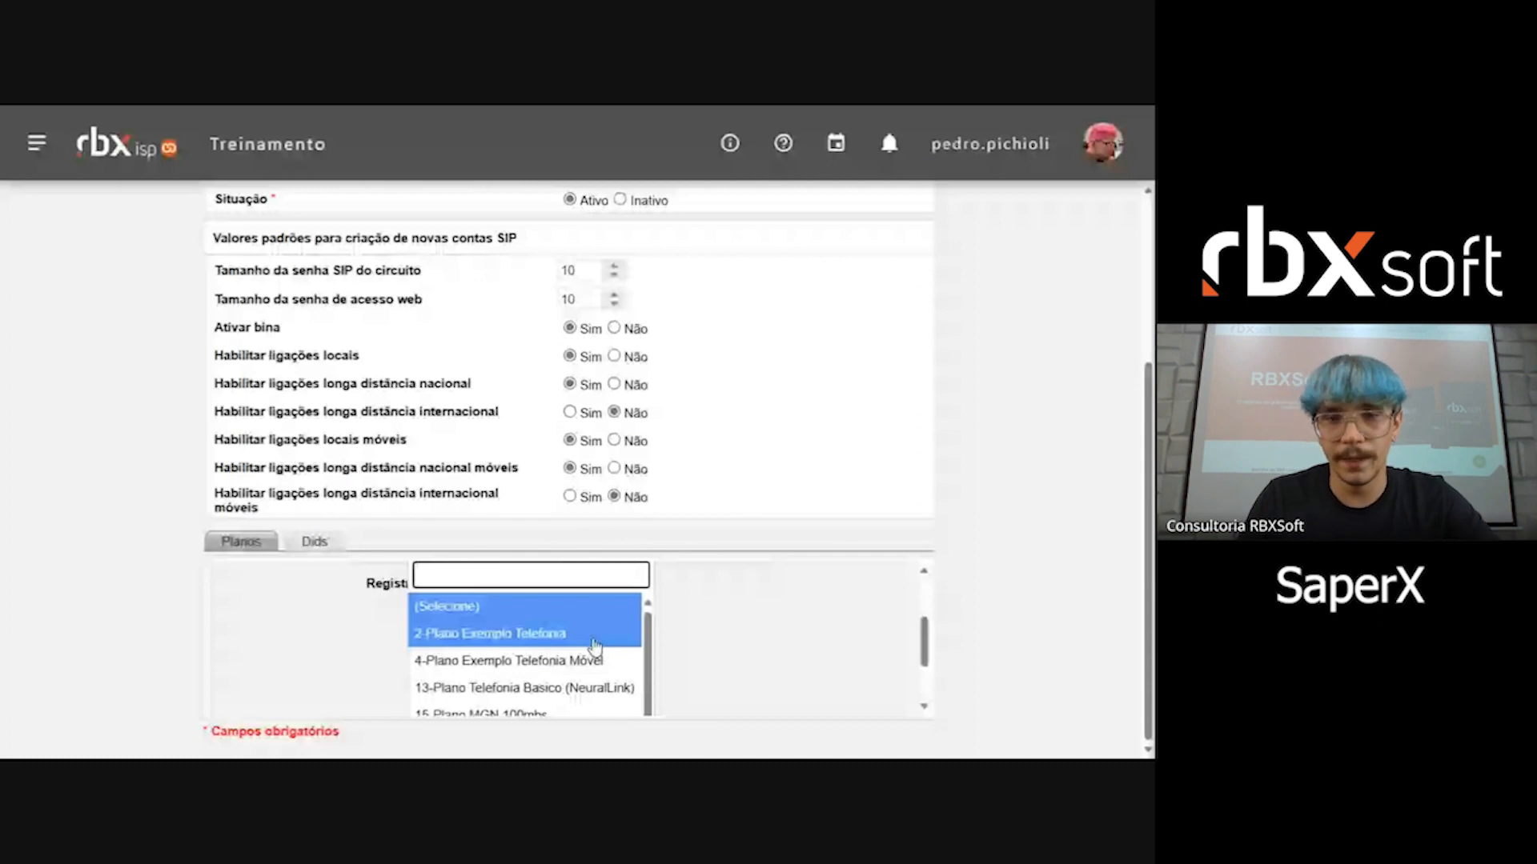
scroll(592, 646, down, 2)
scroll(774, 632, up, 3)
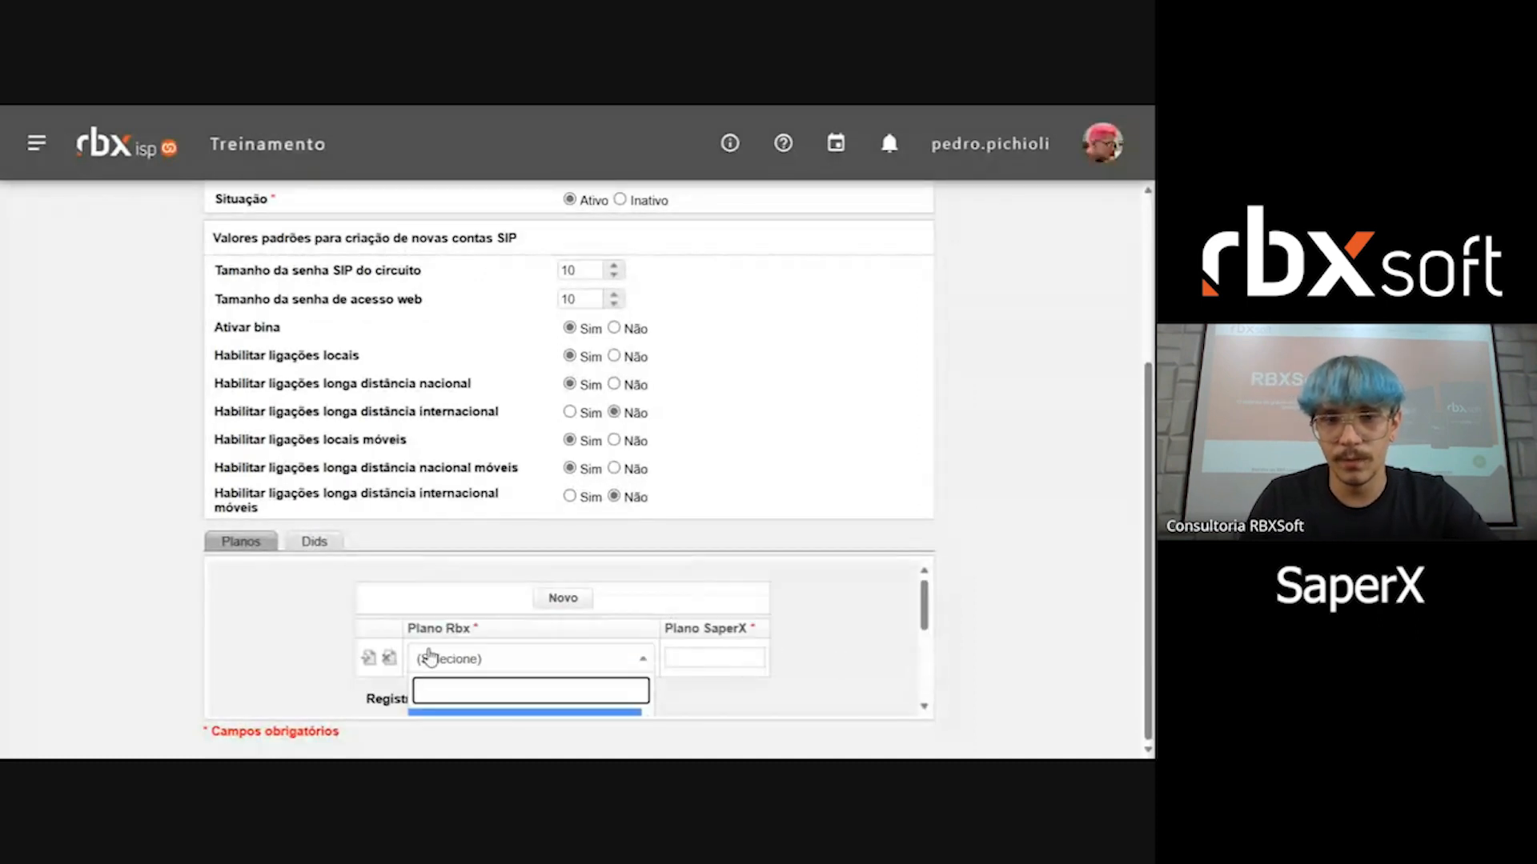
click(389, 657)
double_click(607, 627)
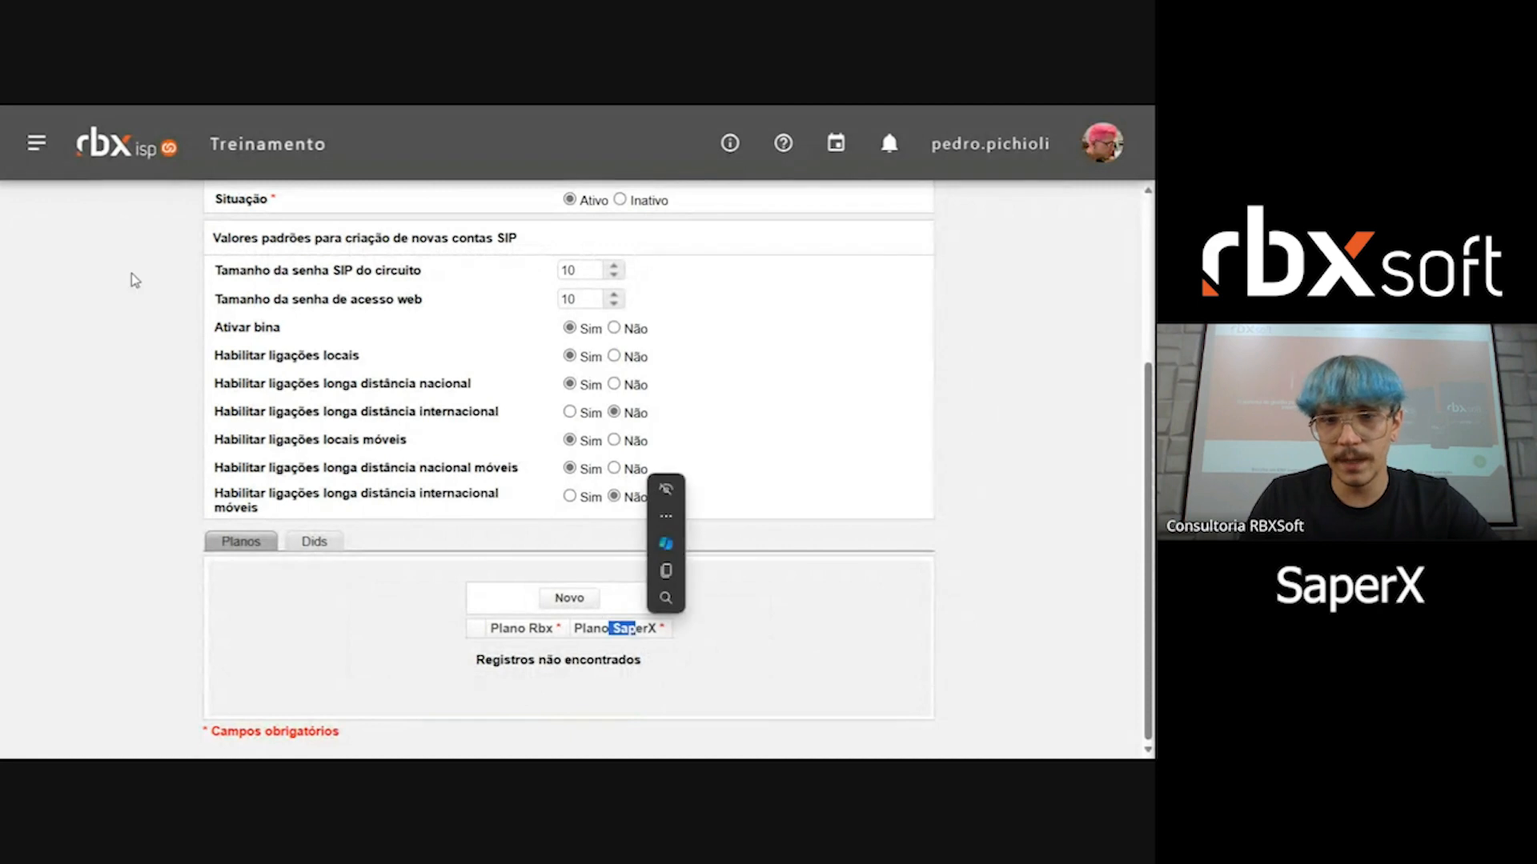
Step: Start another plan mapping and view the telephony plans offered for Plano Rbx
click(569, 602)
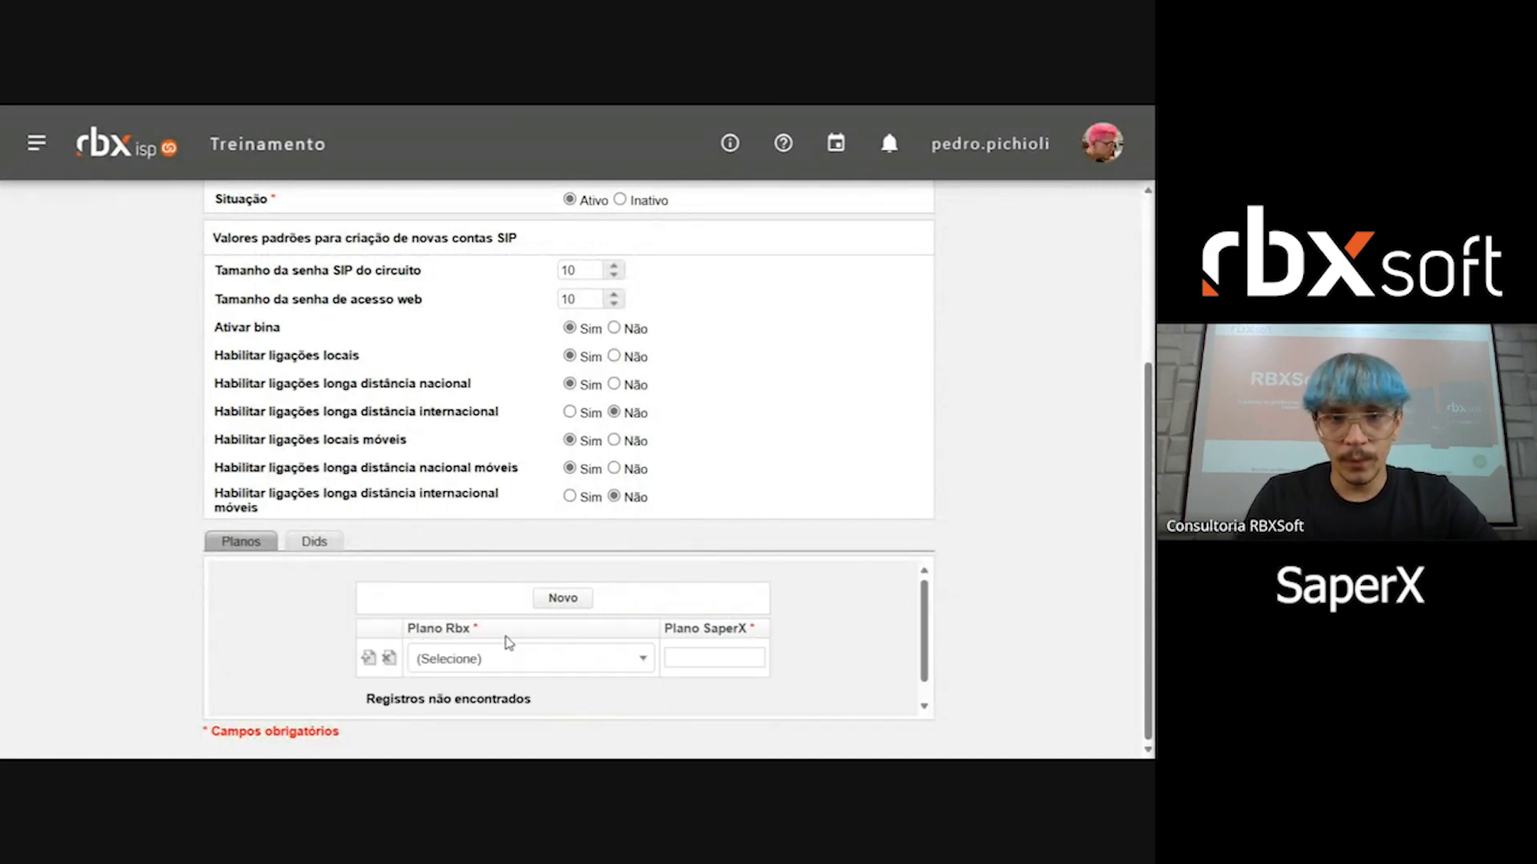
double_click(453, 628)
click(637, 662)
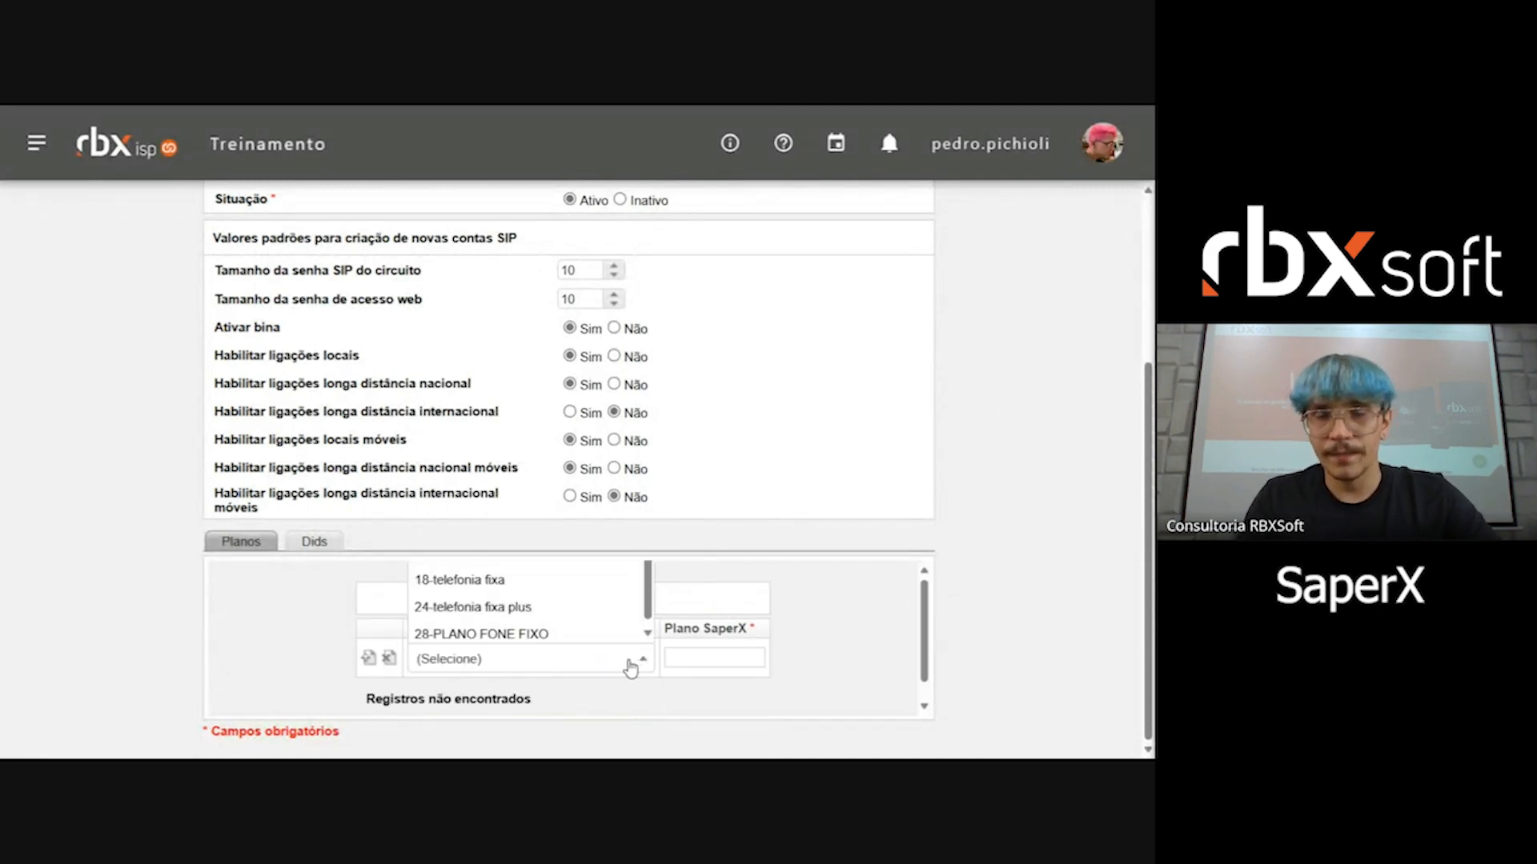
Step: Find the plan registration (Cadastro de Planos) by searching for "cadastro" and start a new plan record
click(38, 146)
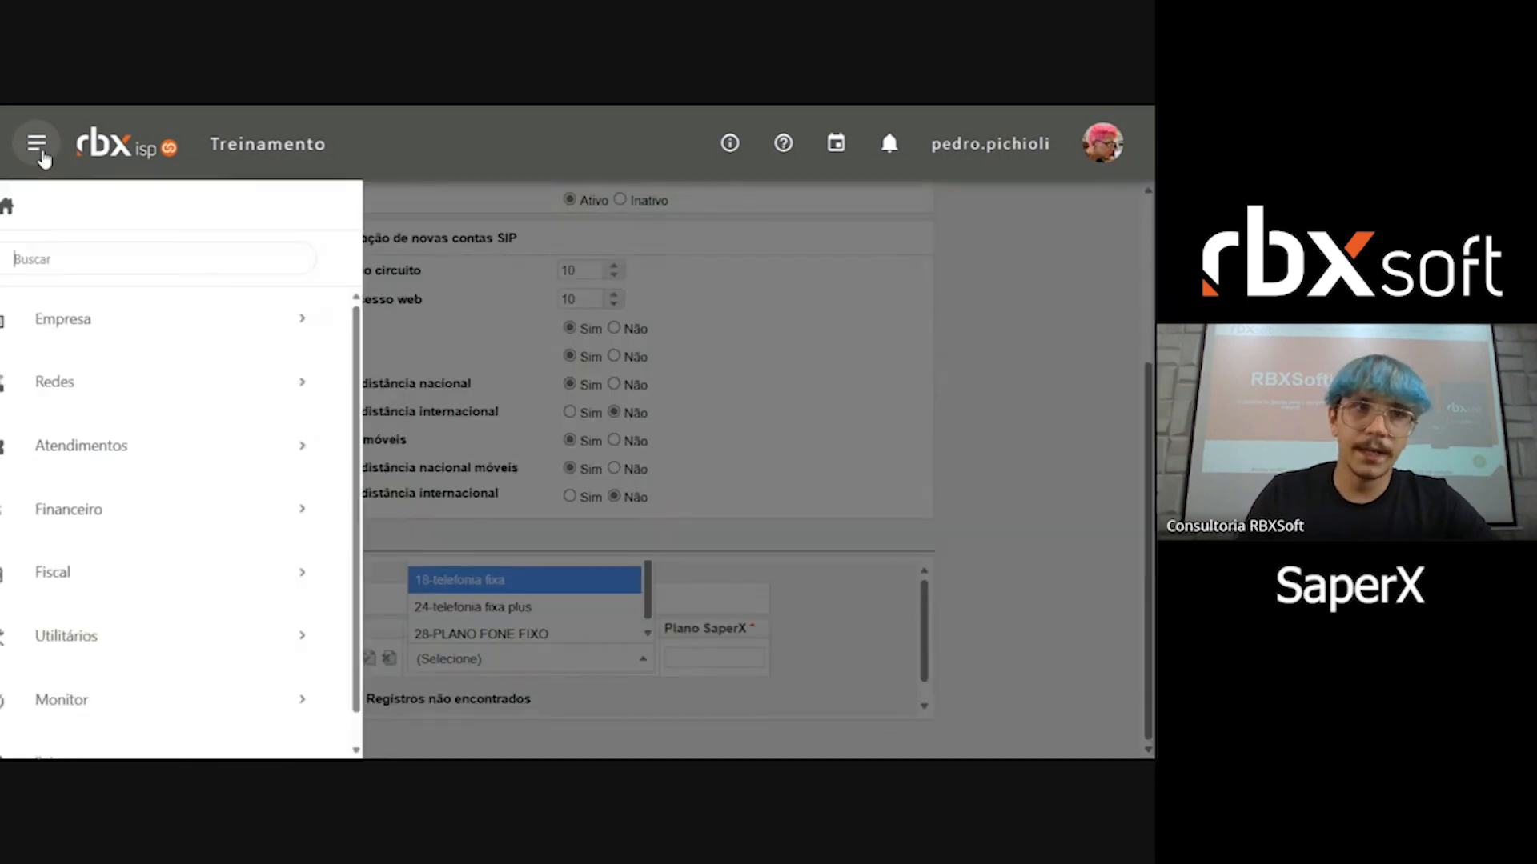
text(cadastro)
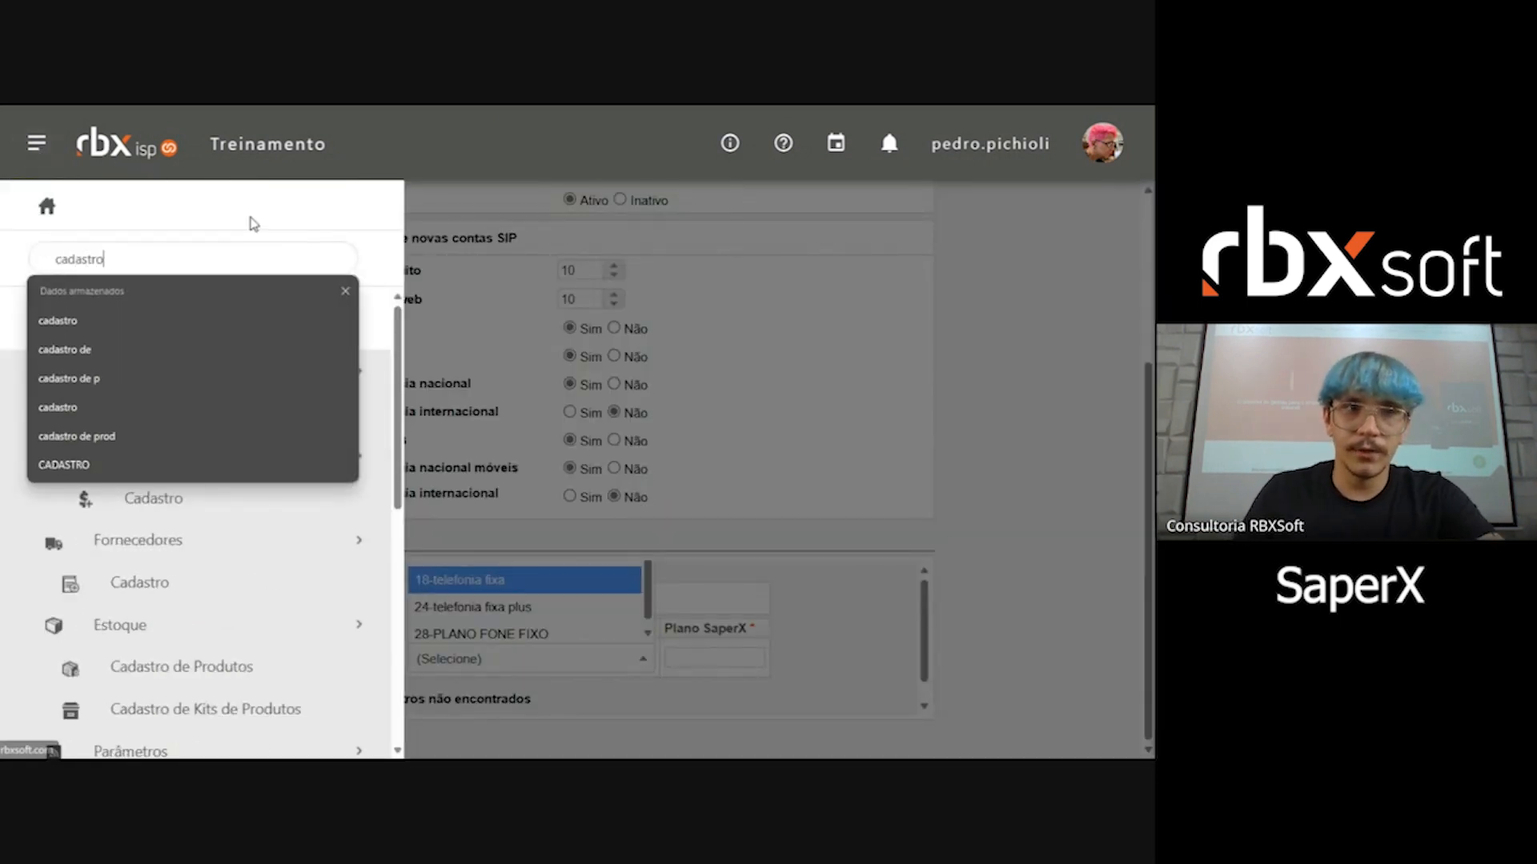
click(201, 504)
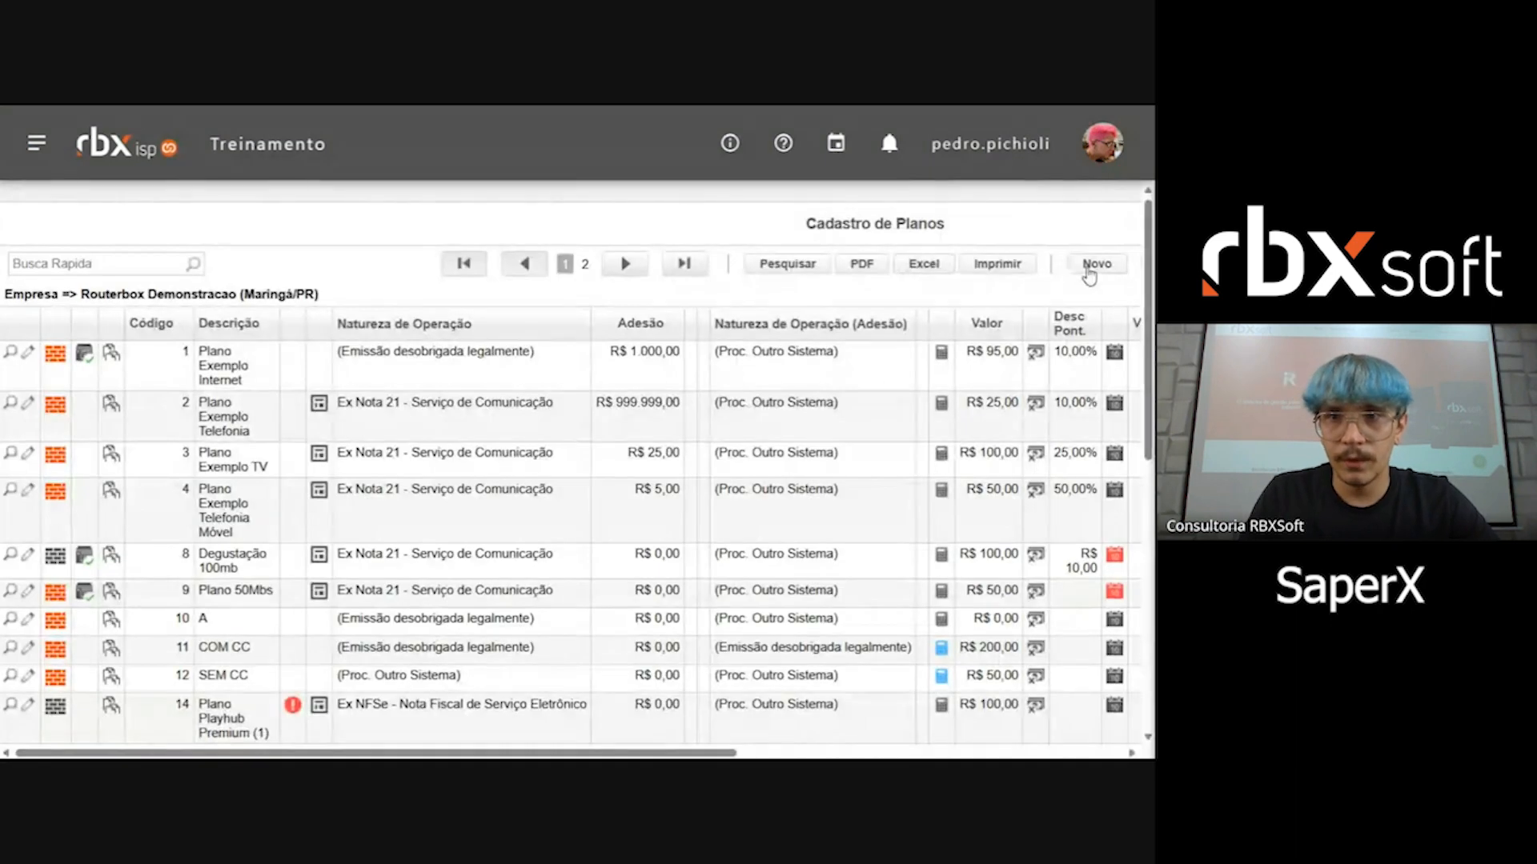
click(822, 267)
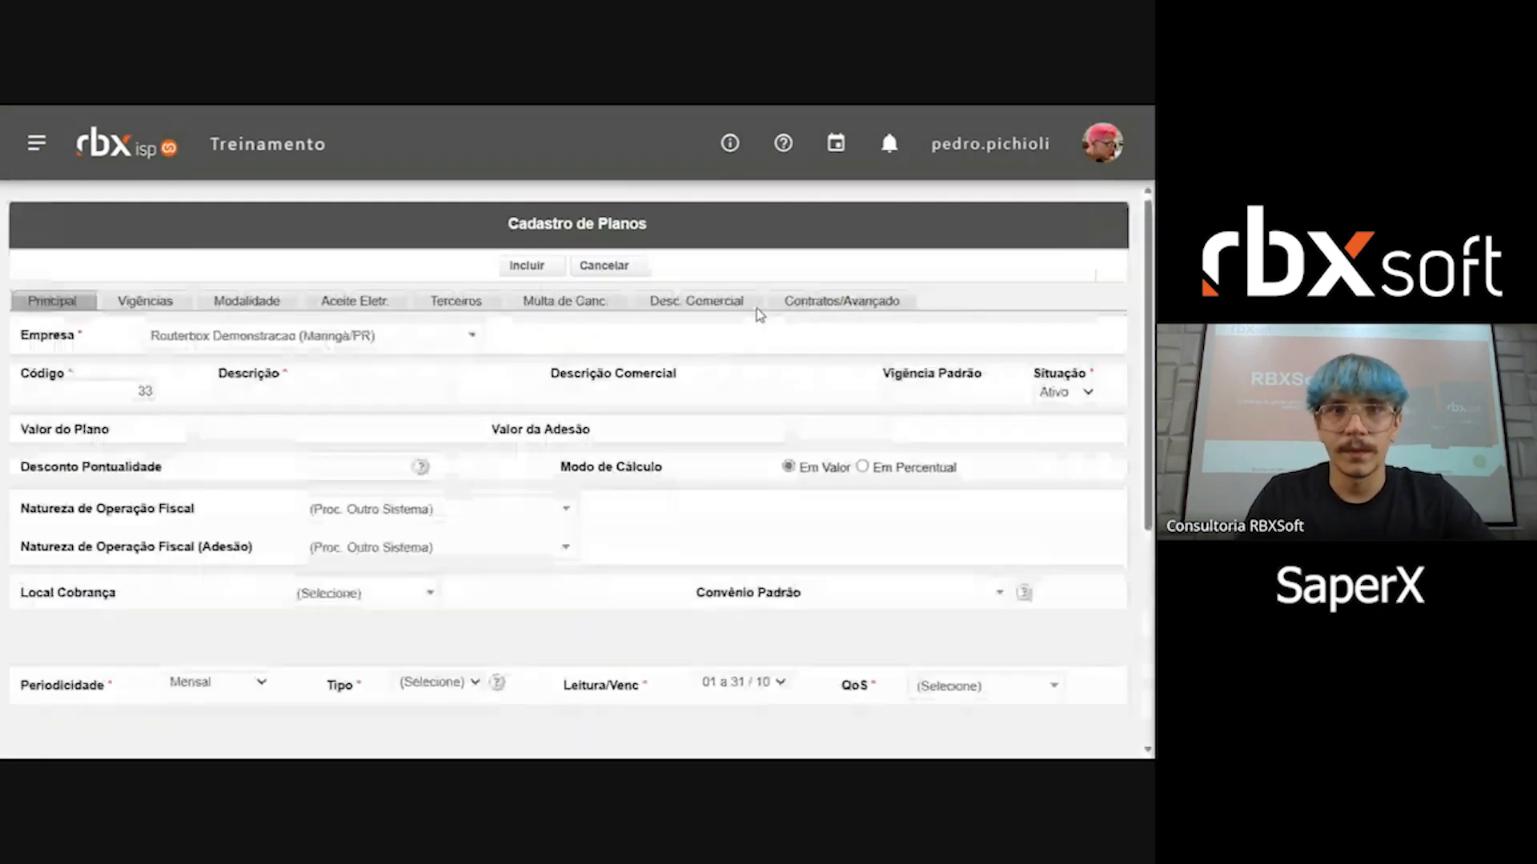
Step: Set the new plan's Tipo to Telefonia
scroll(761, 470, down, 1)
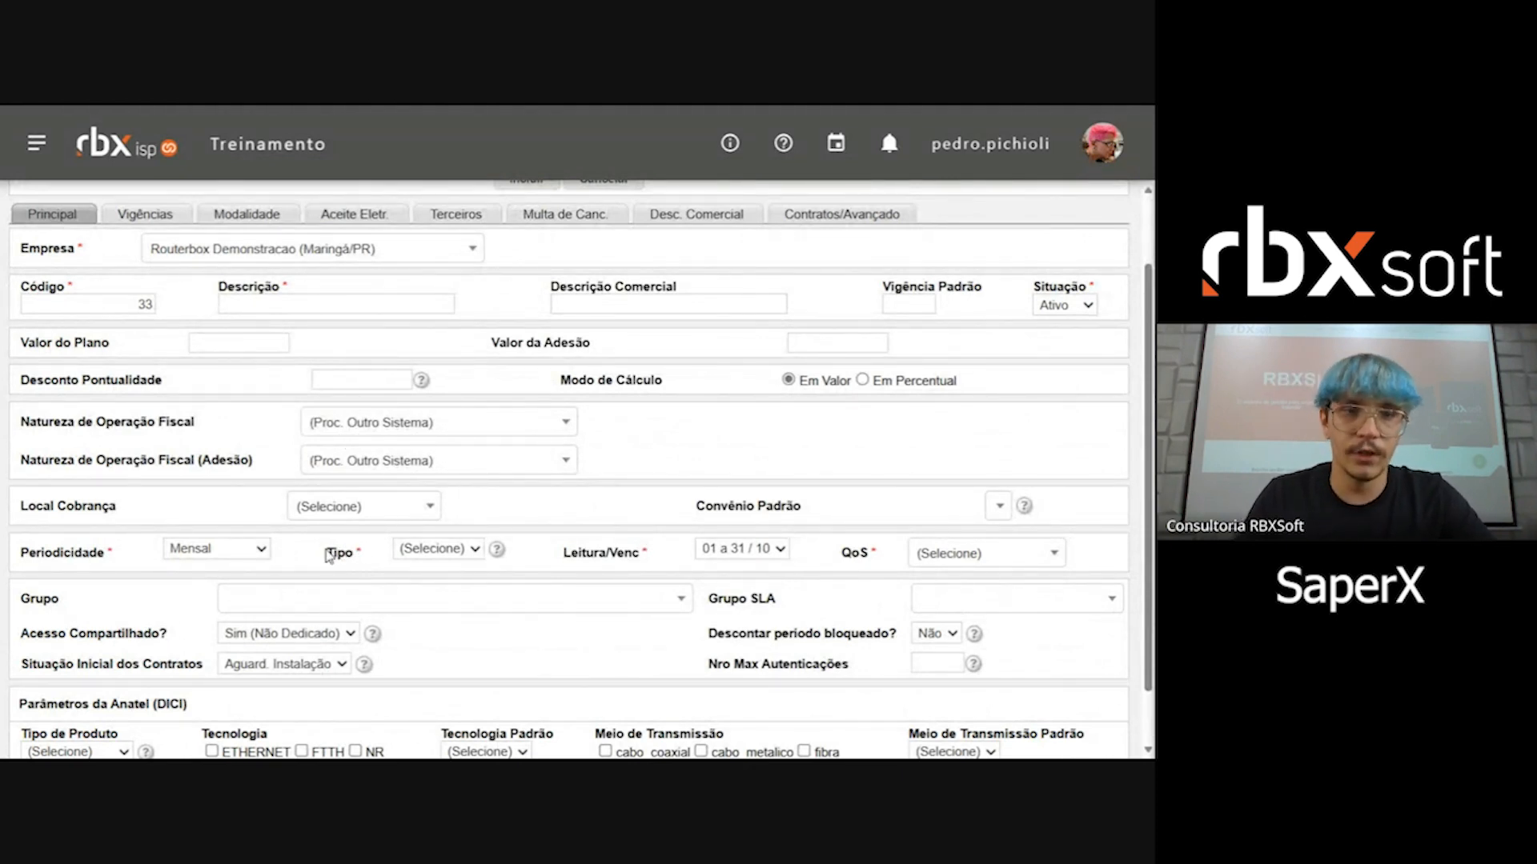
drag(326, 554, 353, 550)
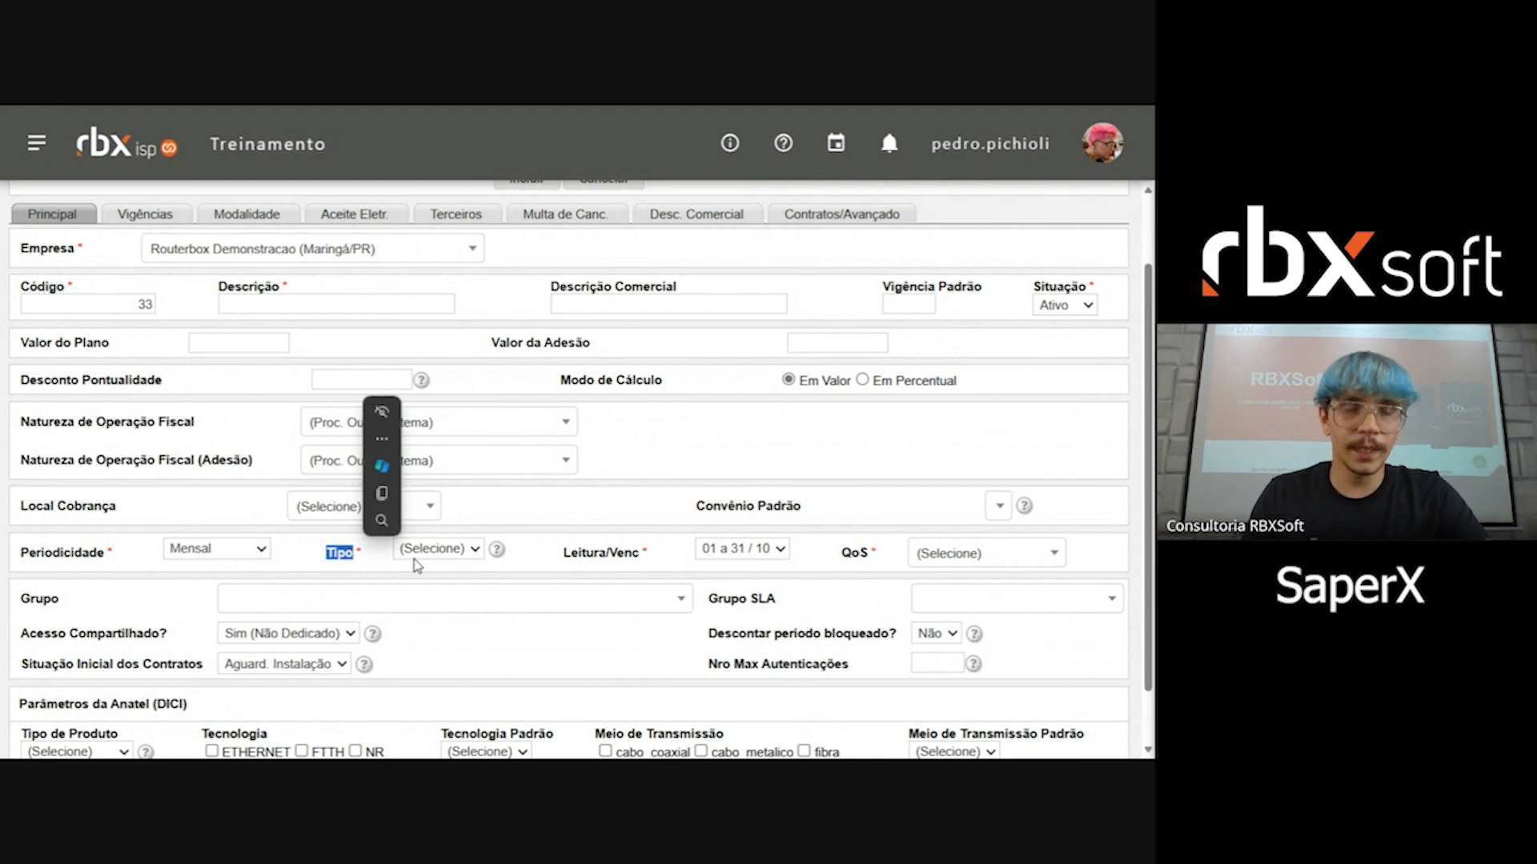
click(437, 552)
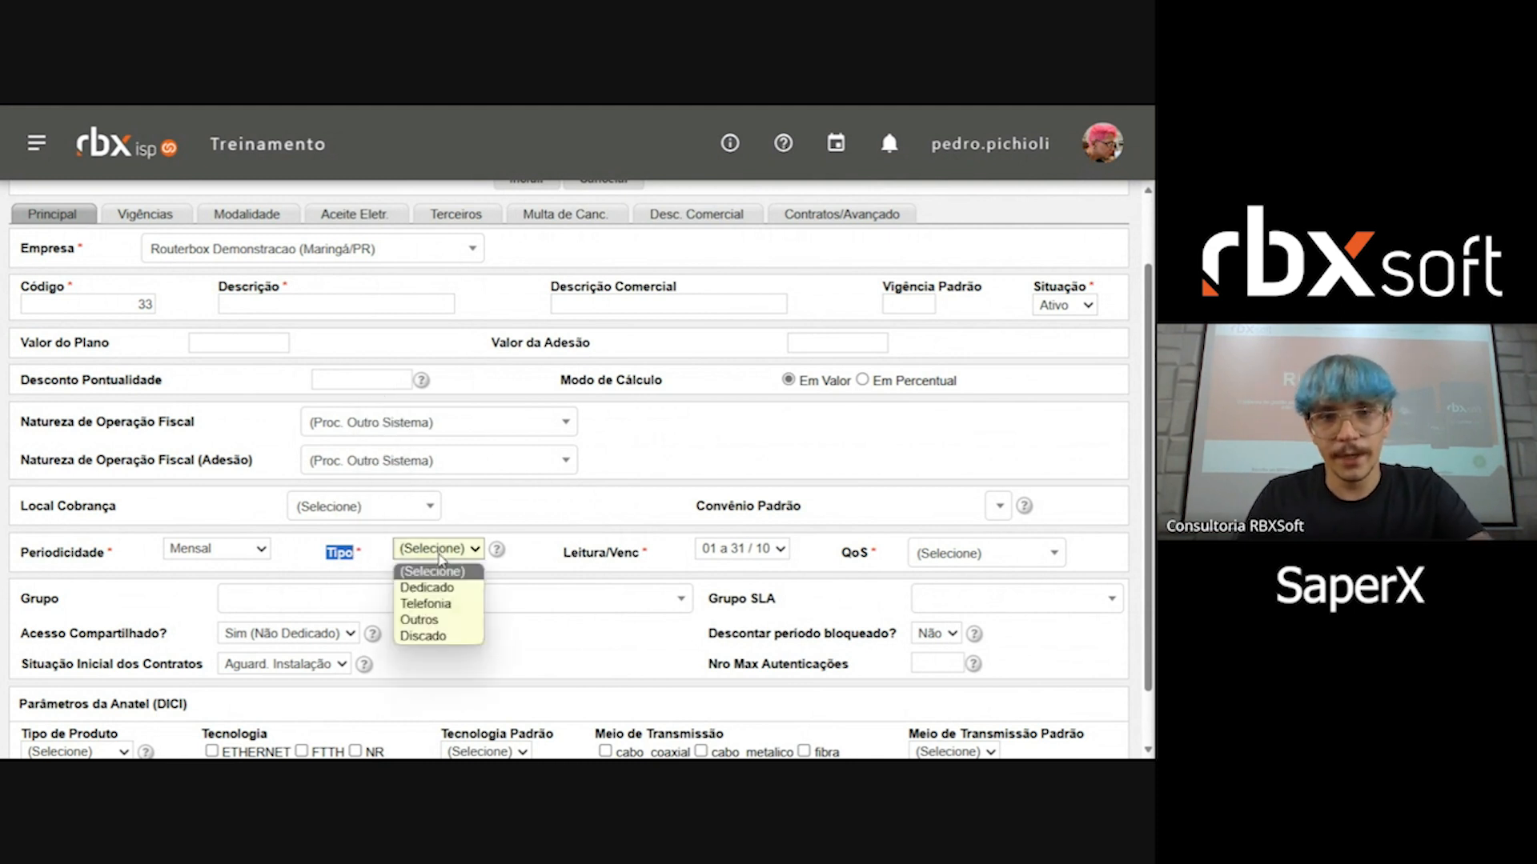
click(449, 609)
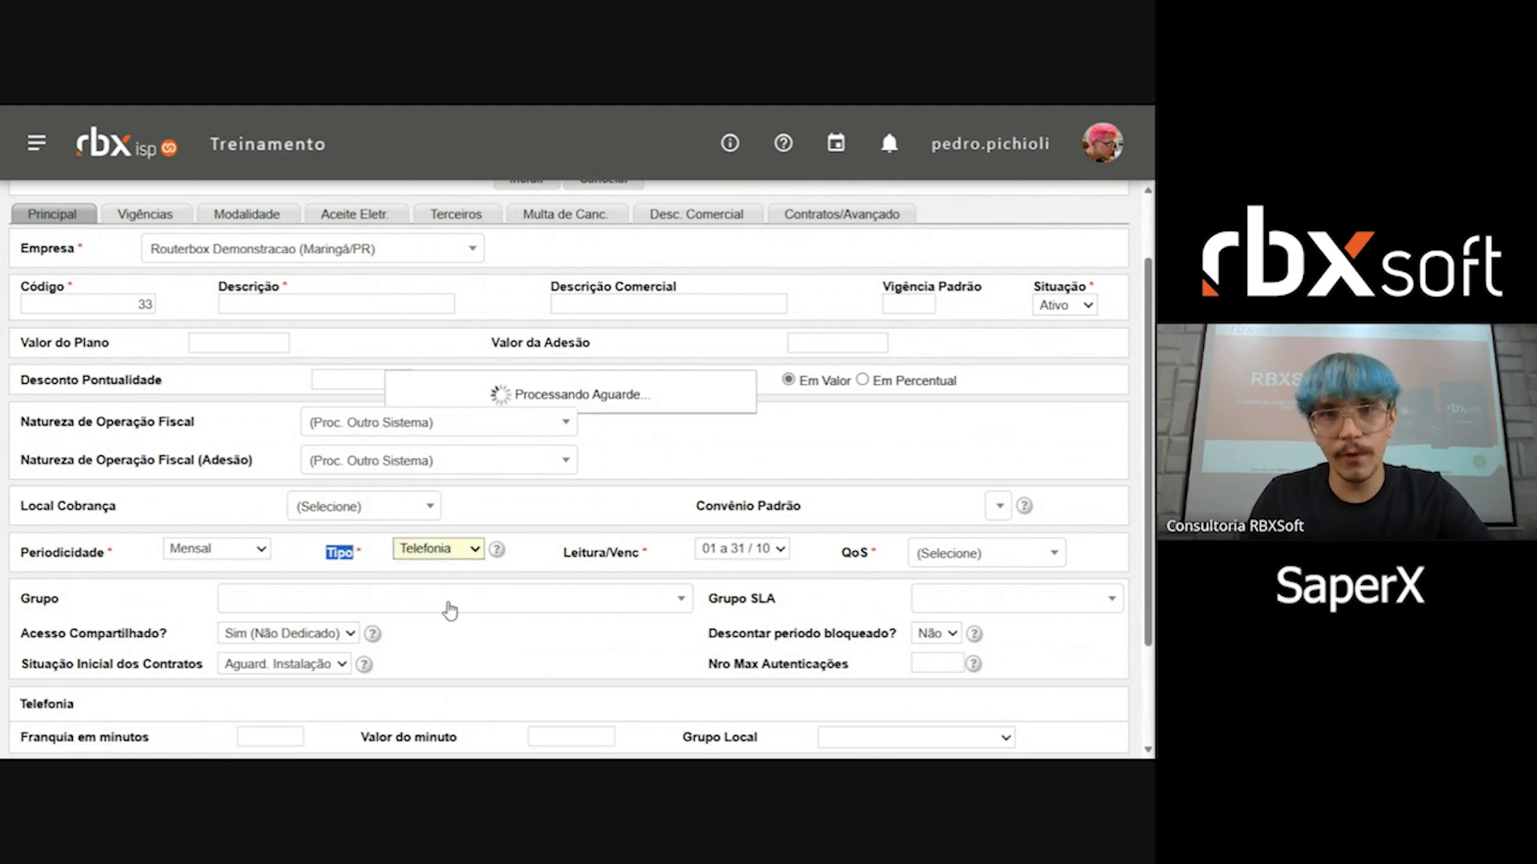
Step: Examine the plan's Franquia em minutos, Valor do minuto and Grupo Local fields in the Telefonia section, and review the Tipo options
scroll(443, 609, down, 1)
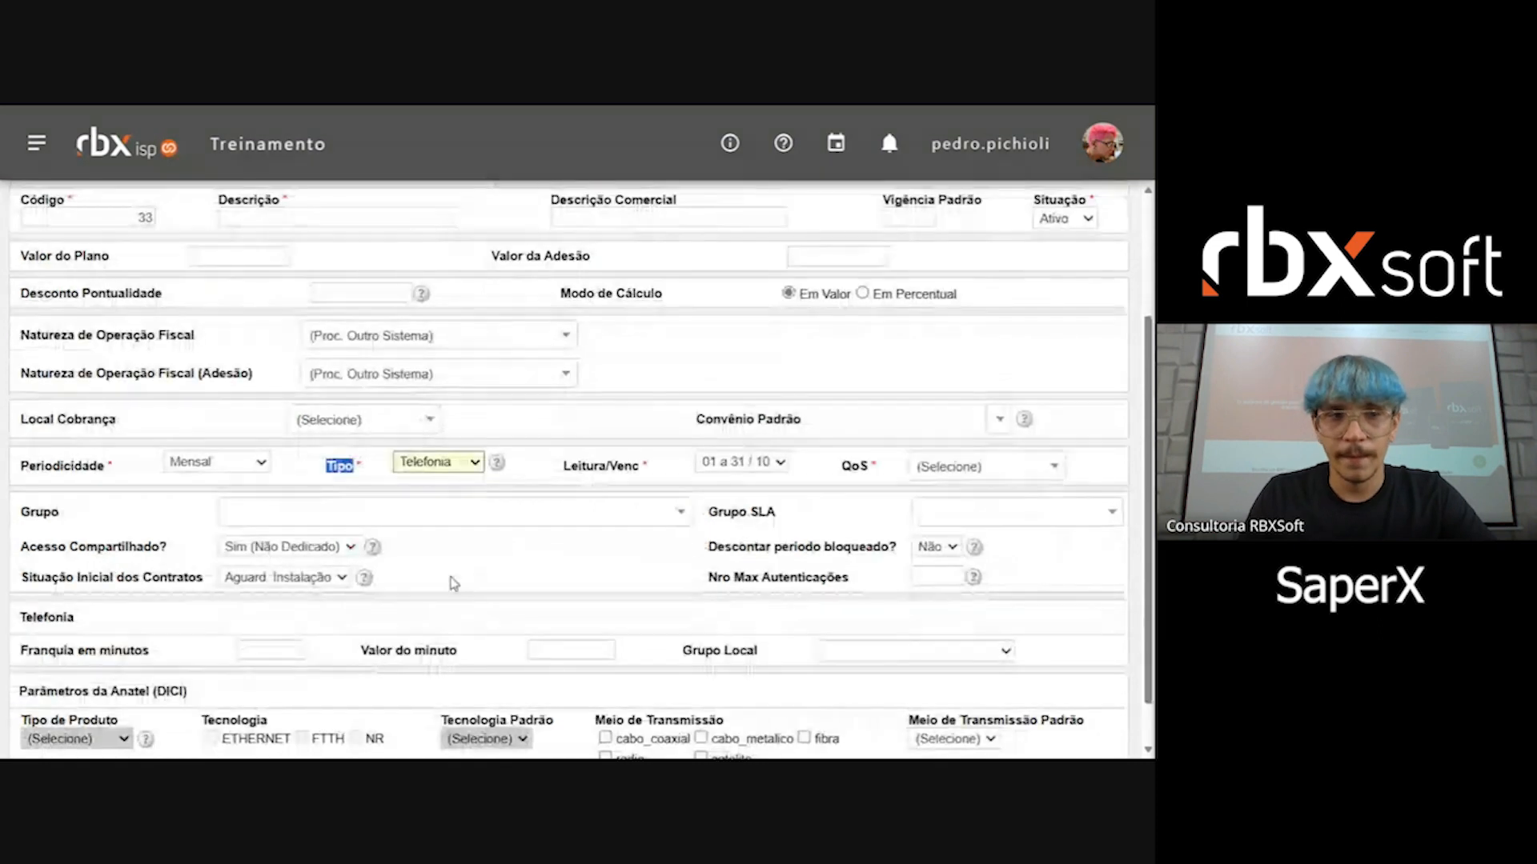
mouse_move(487, 472)
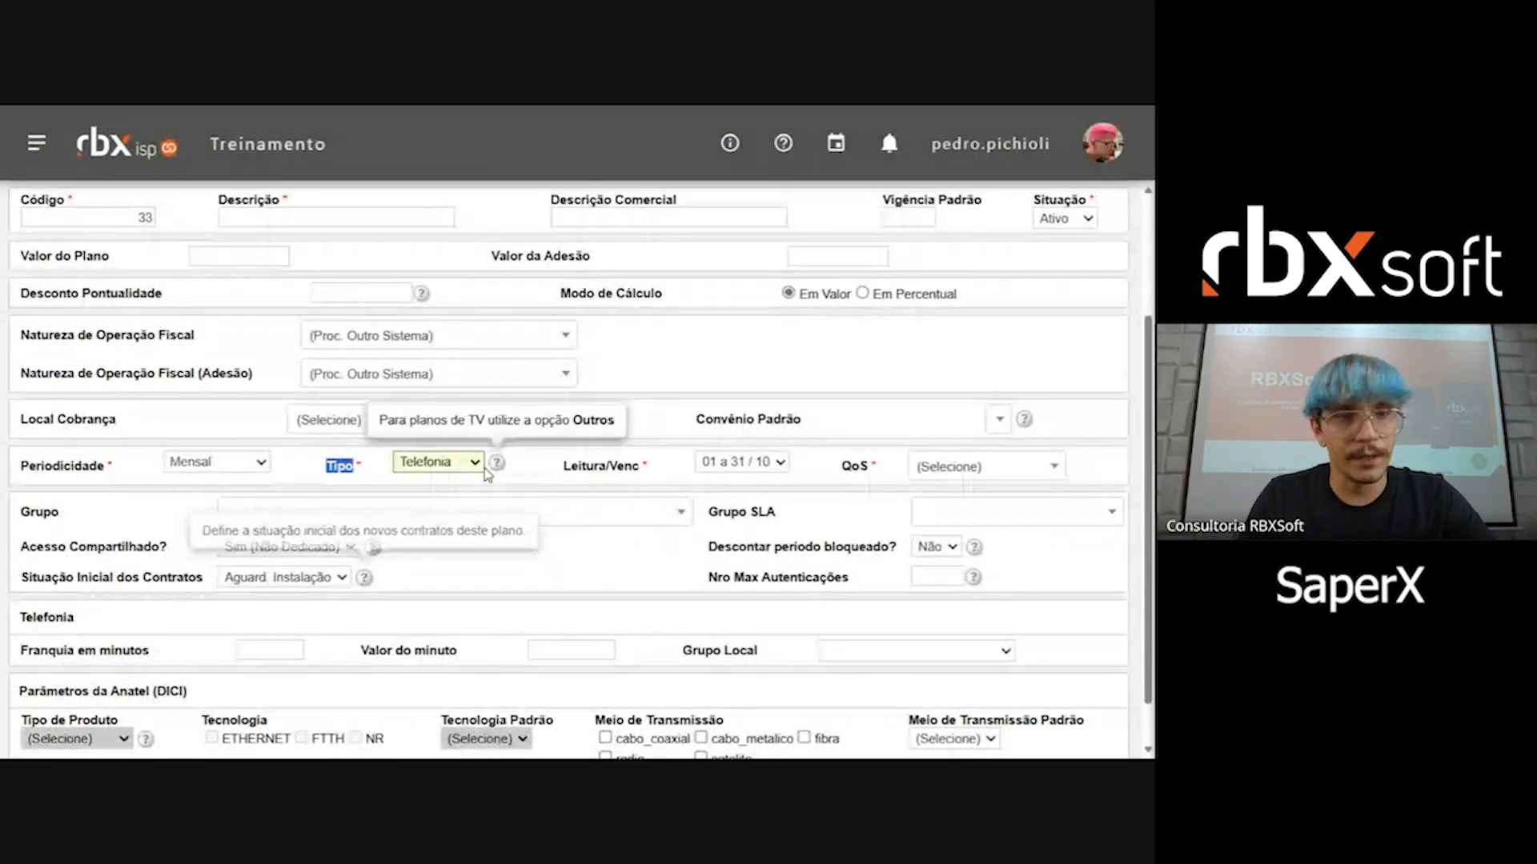
scroll(486, 472, down, 1)
drag(32, 564, 133, 610)
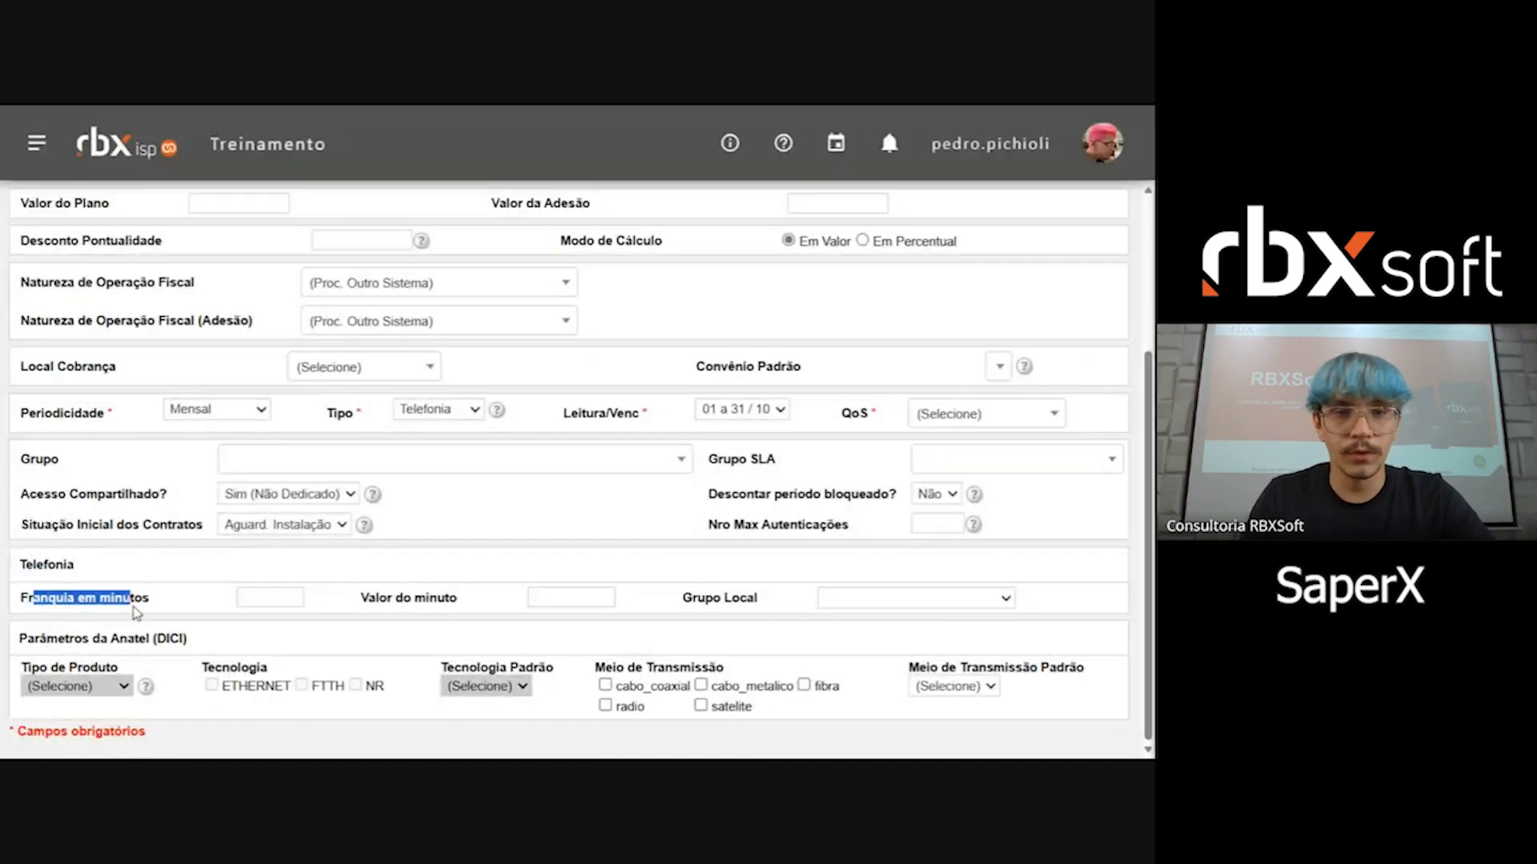
drag(367, 598, 473, 600)
drag(714, 598, 759, 602)
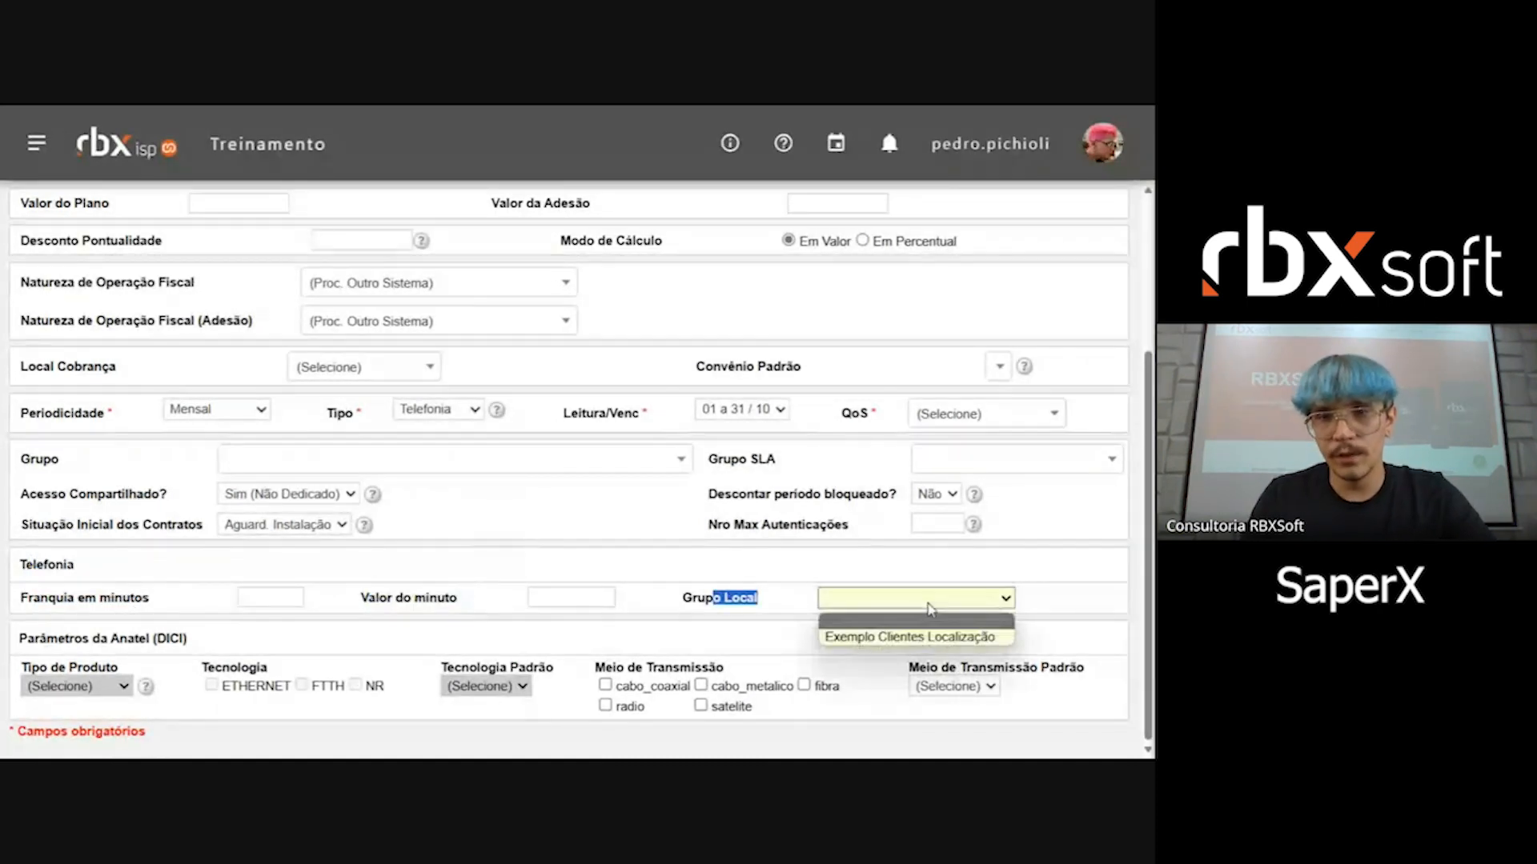
scroll(822, 552, up, 1)
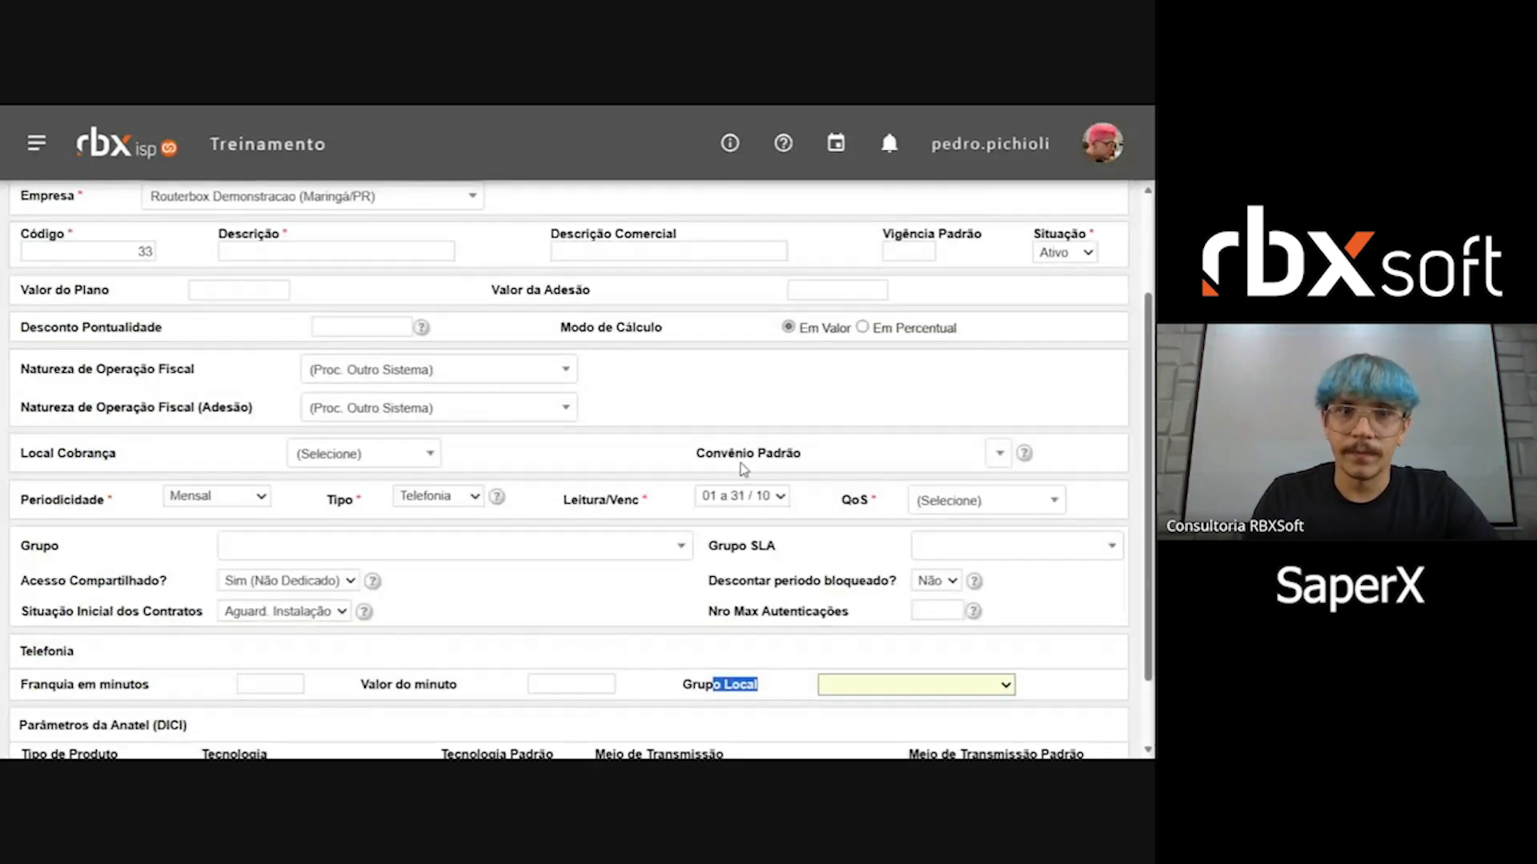
click(472, 497)
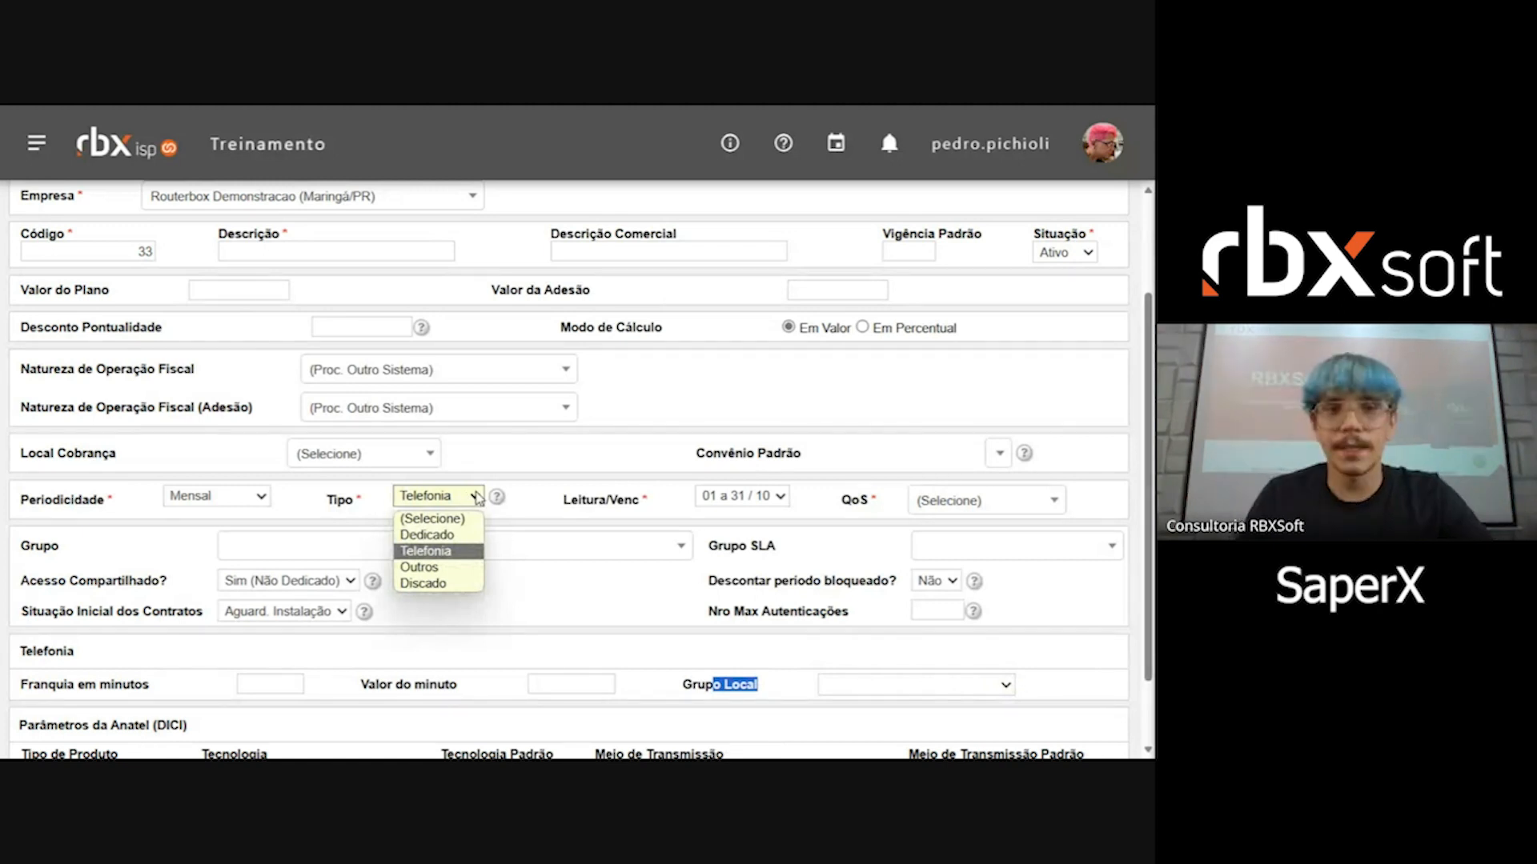
click(477, 498)
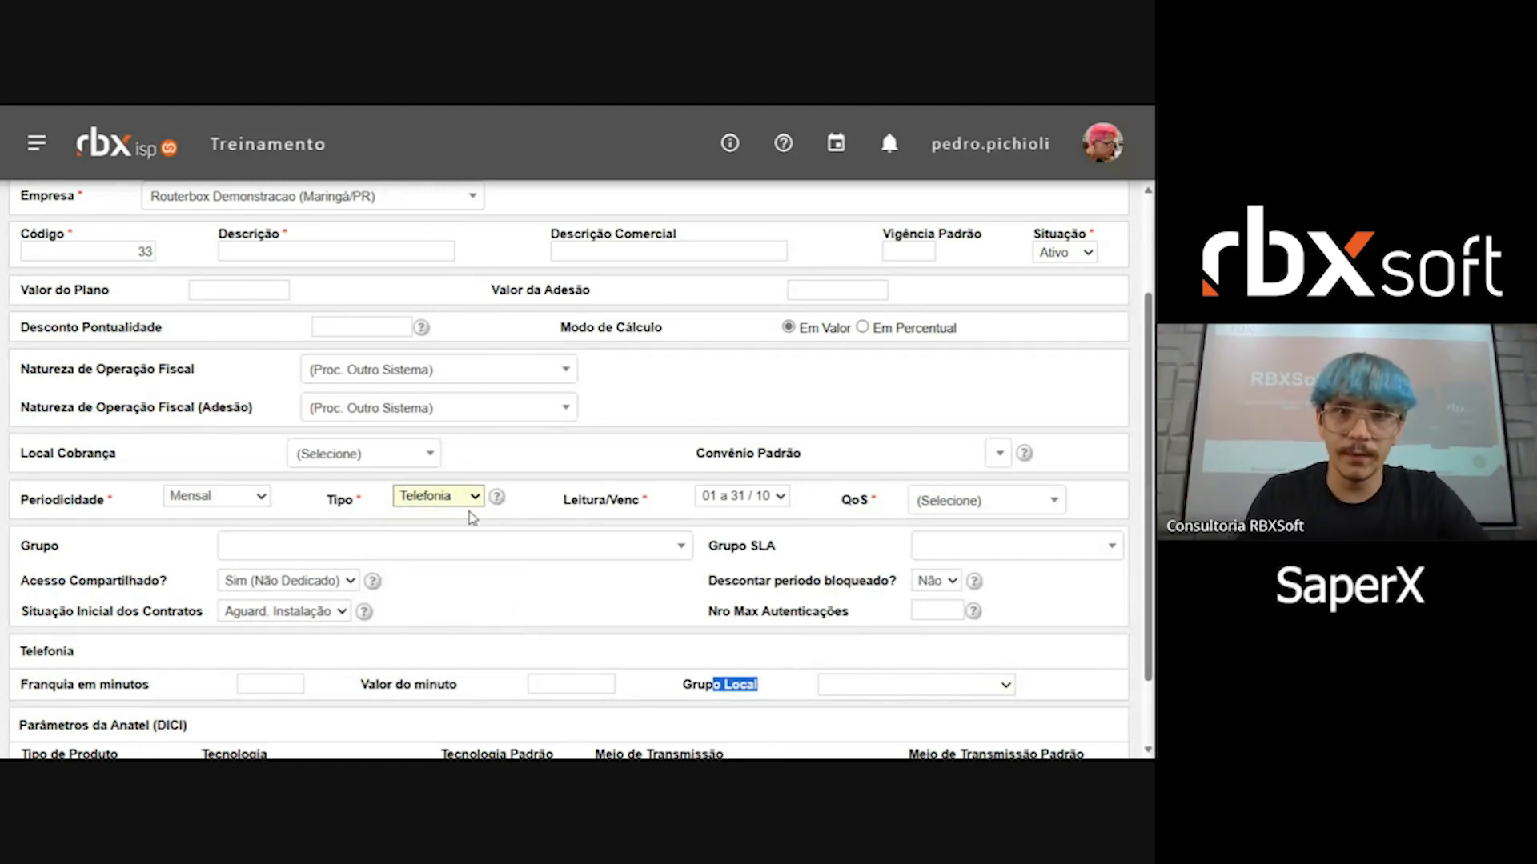
scroll(492, 472, up, 3)
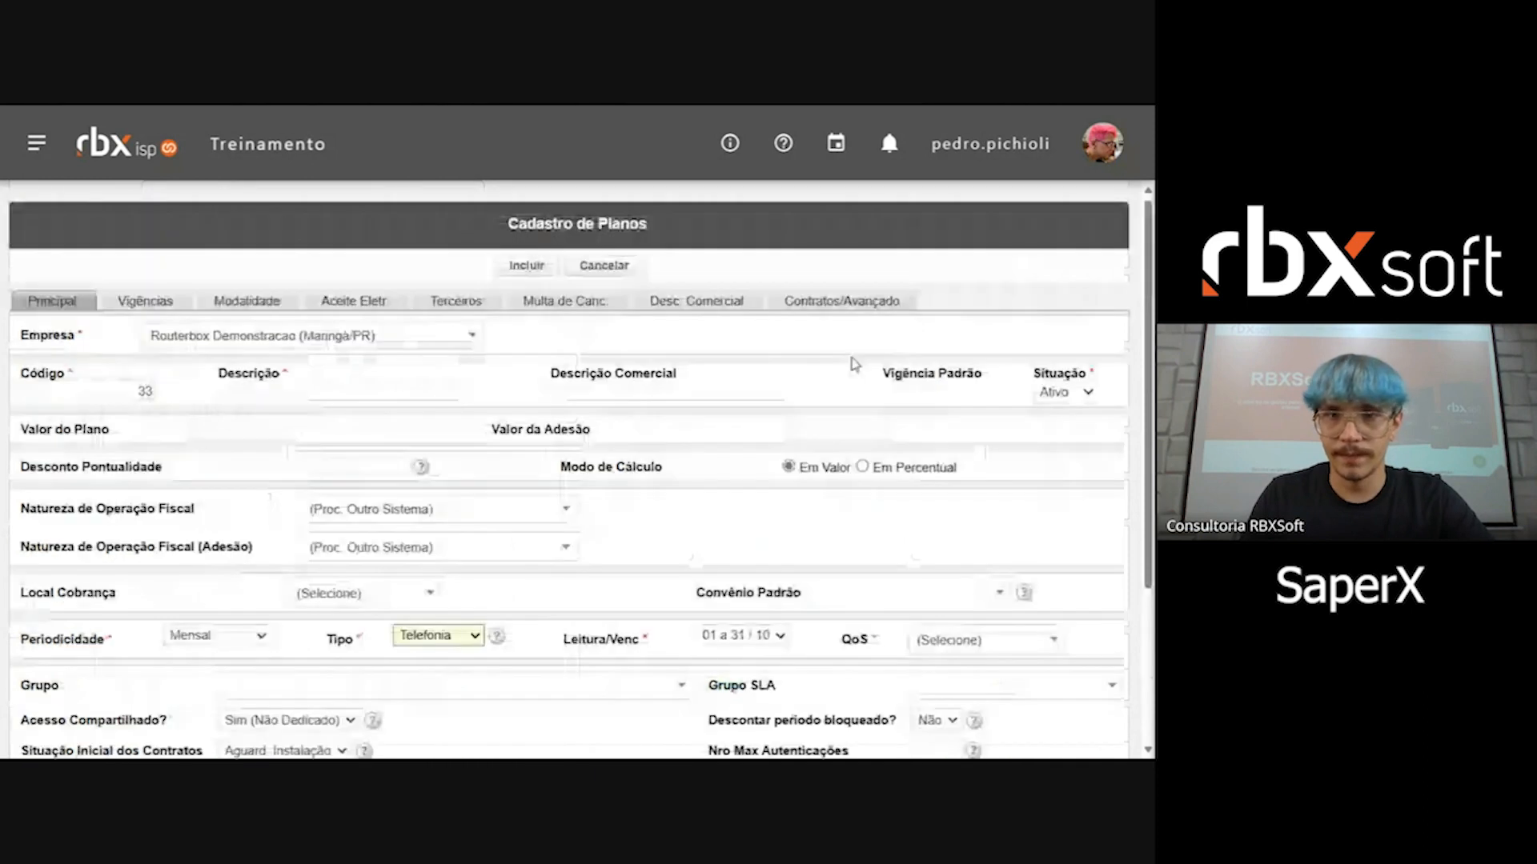
Step: Return to the SaperX integration configuration by searching for "saper" and go to the SaperX 1.0 Homolog record
click(36, 143)
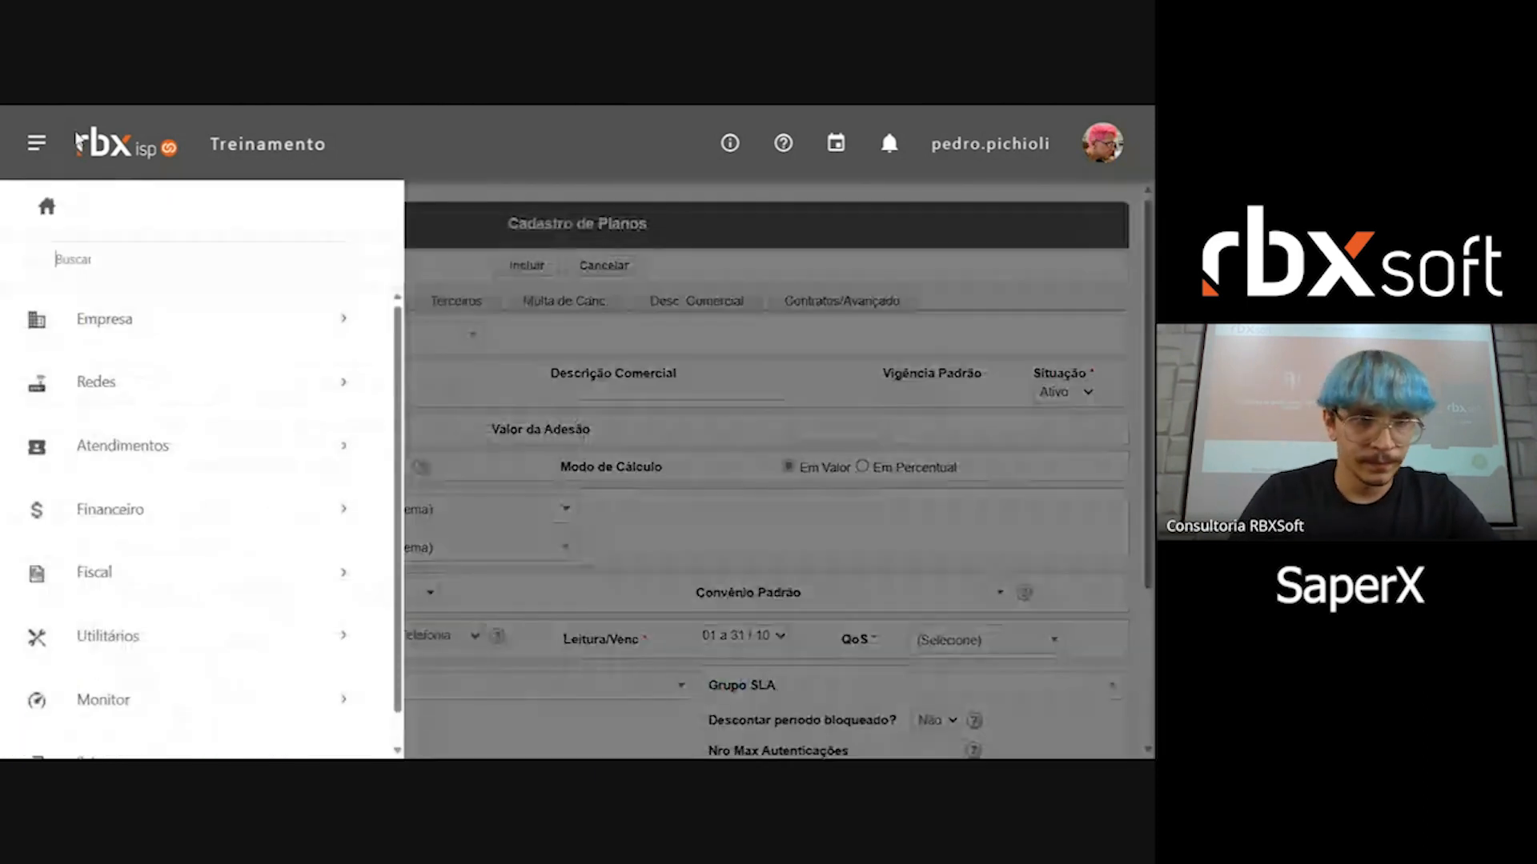
text(s)
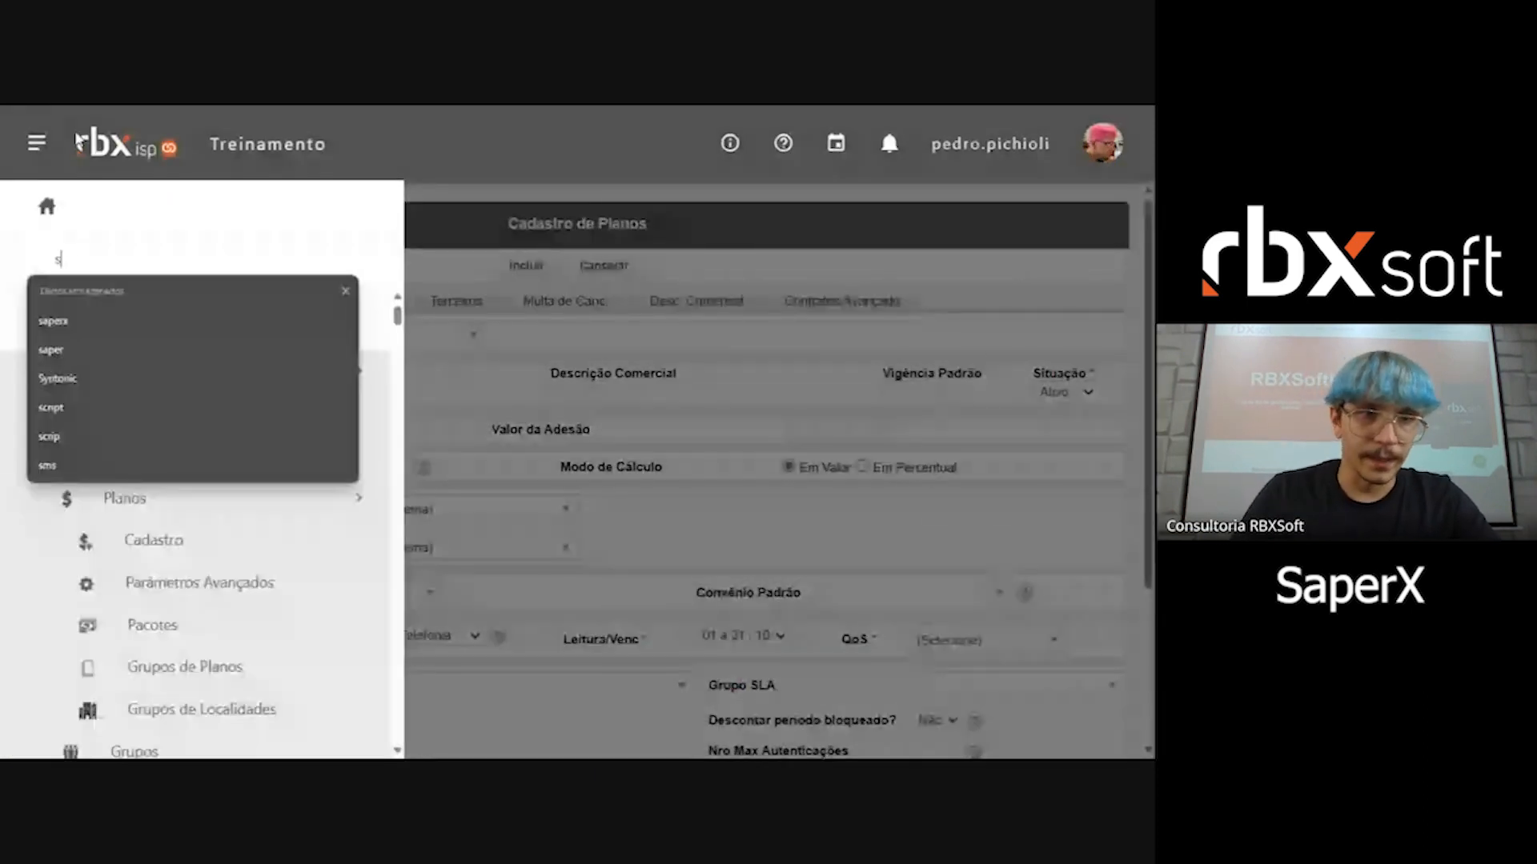
text(aper)
click(288, 448)
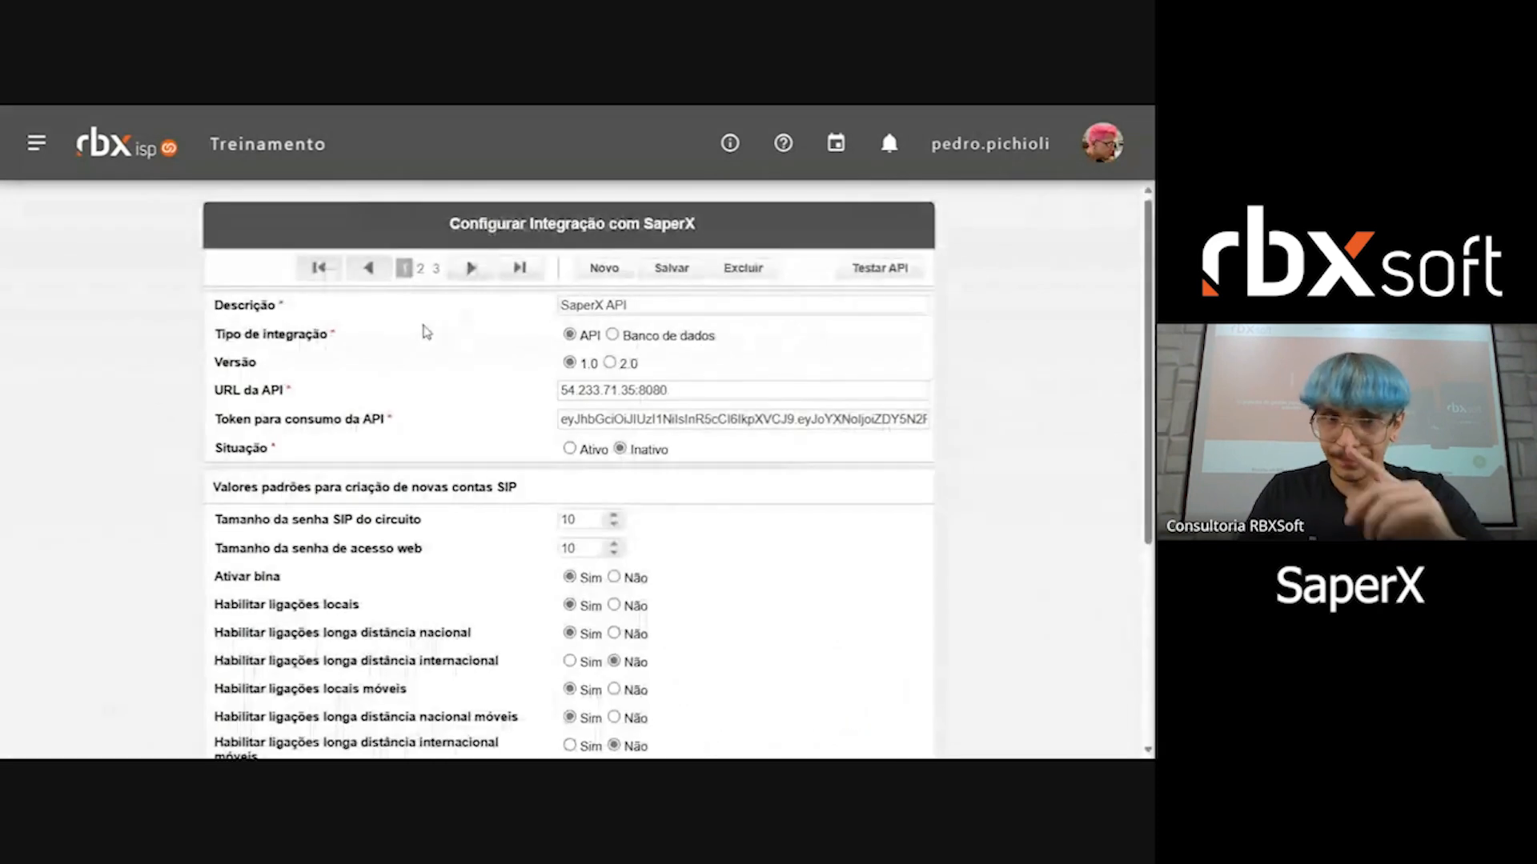
click(519, 268)
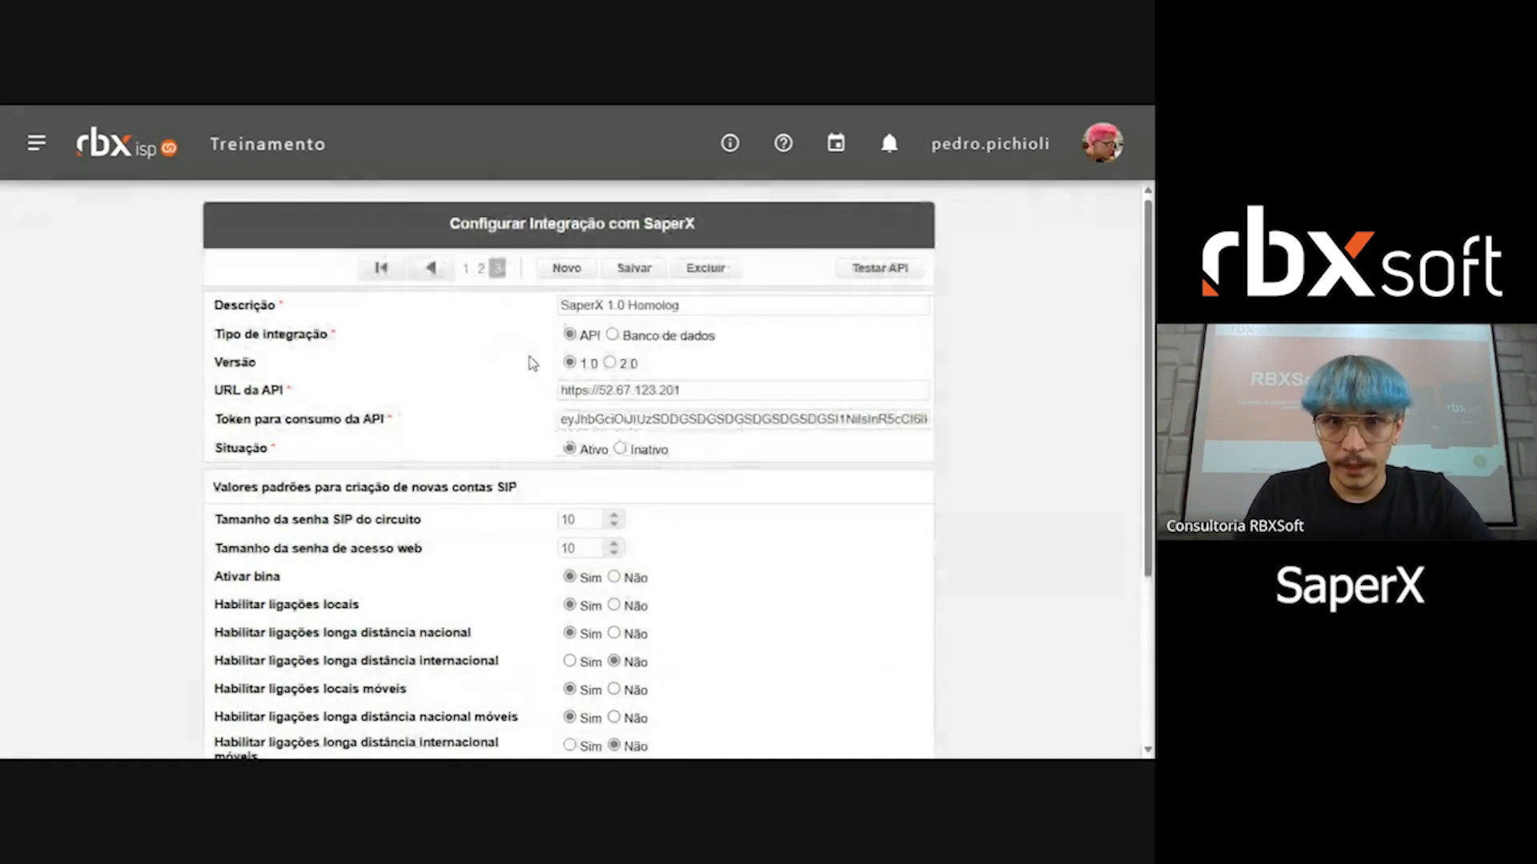
Step: Add a plan mapping that links Plano Rbx 28-PLANO FONE FIXO to Plano SaperX 1, and save the entry
scroll(528, 365, down, 3)
click(562, 598)
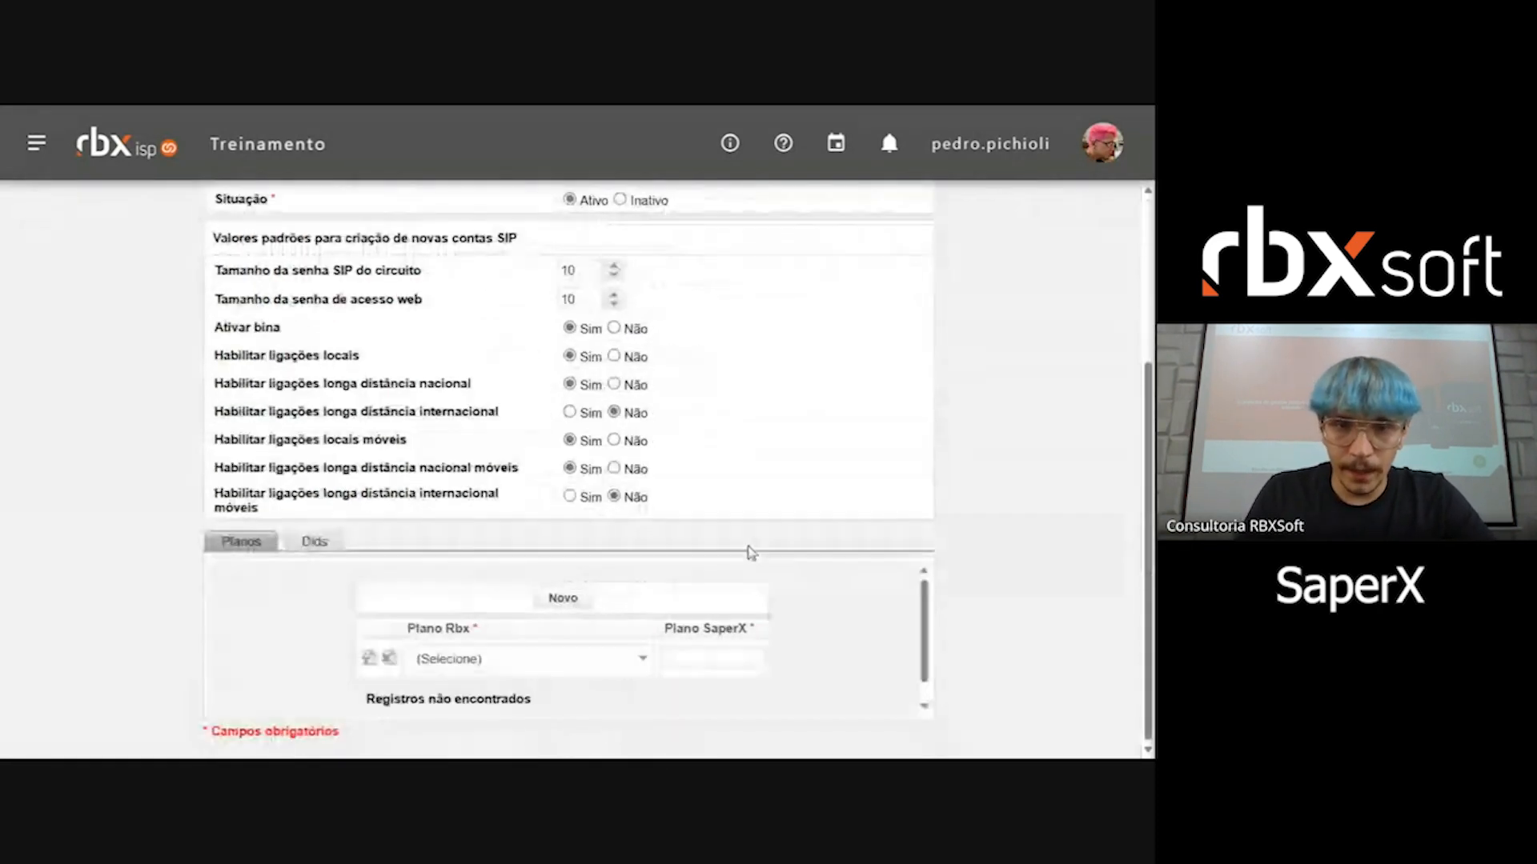
click(605, 663)
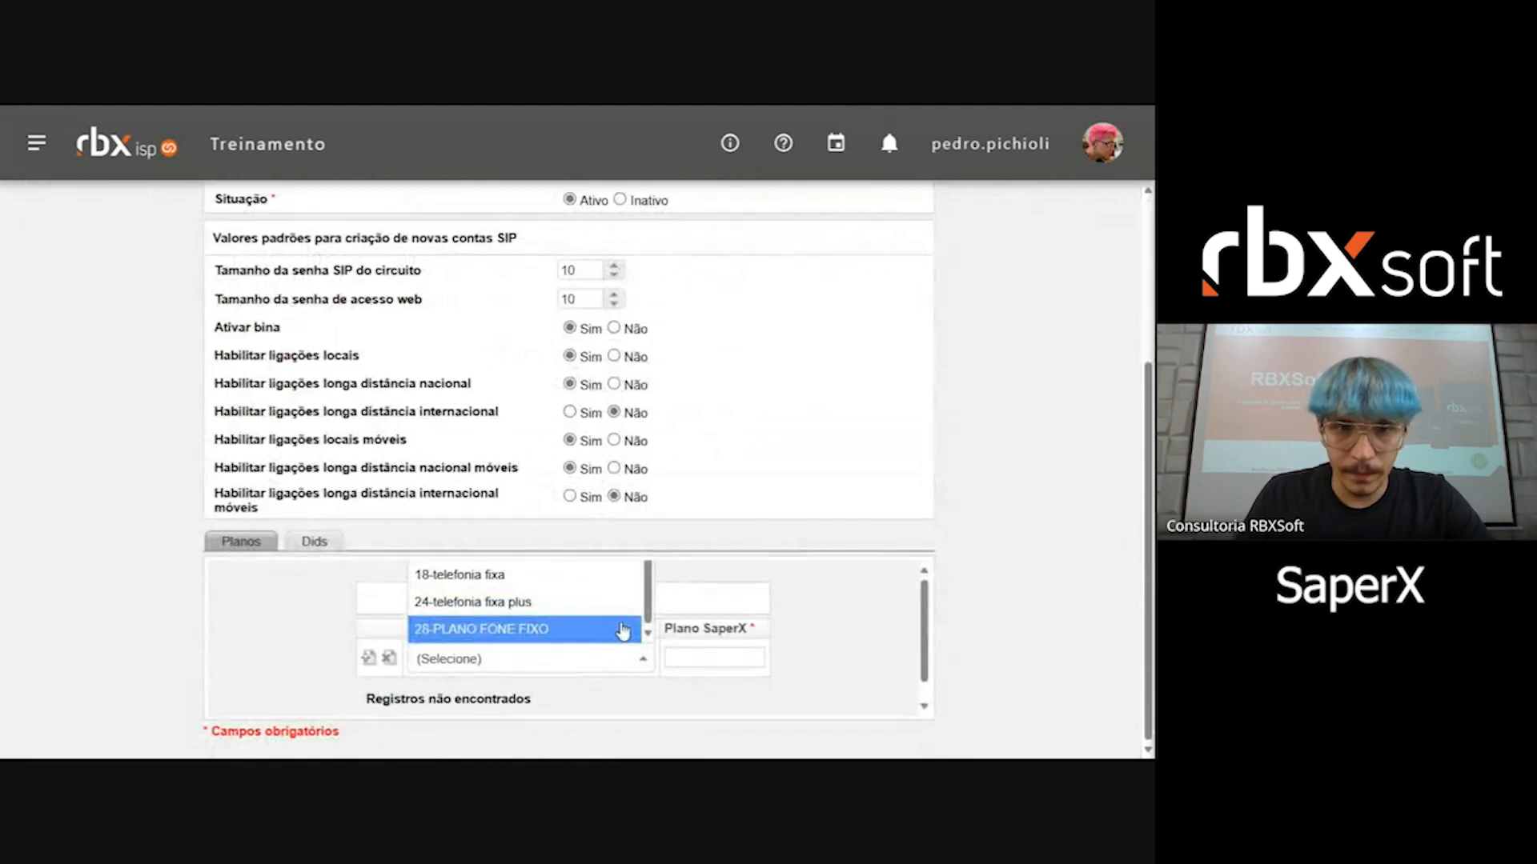
click(557, 629)
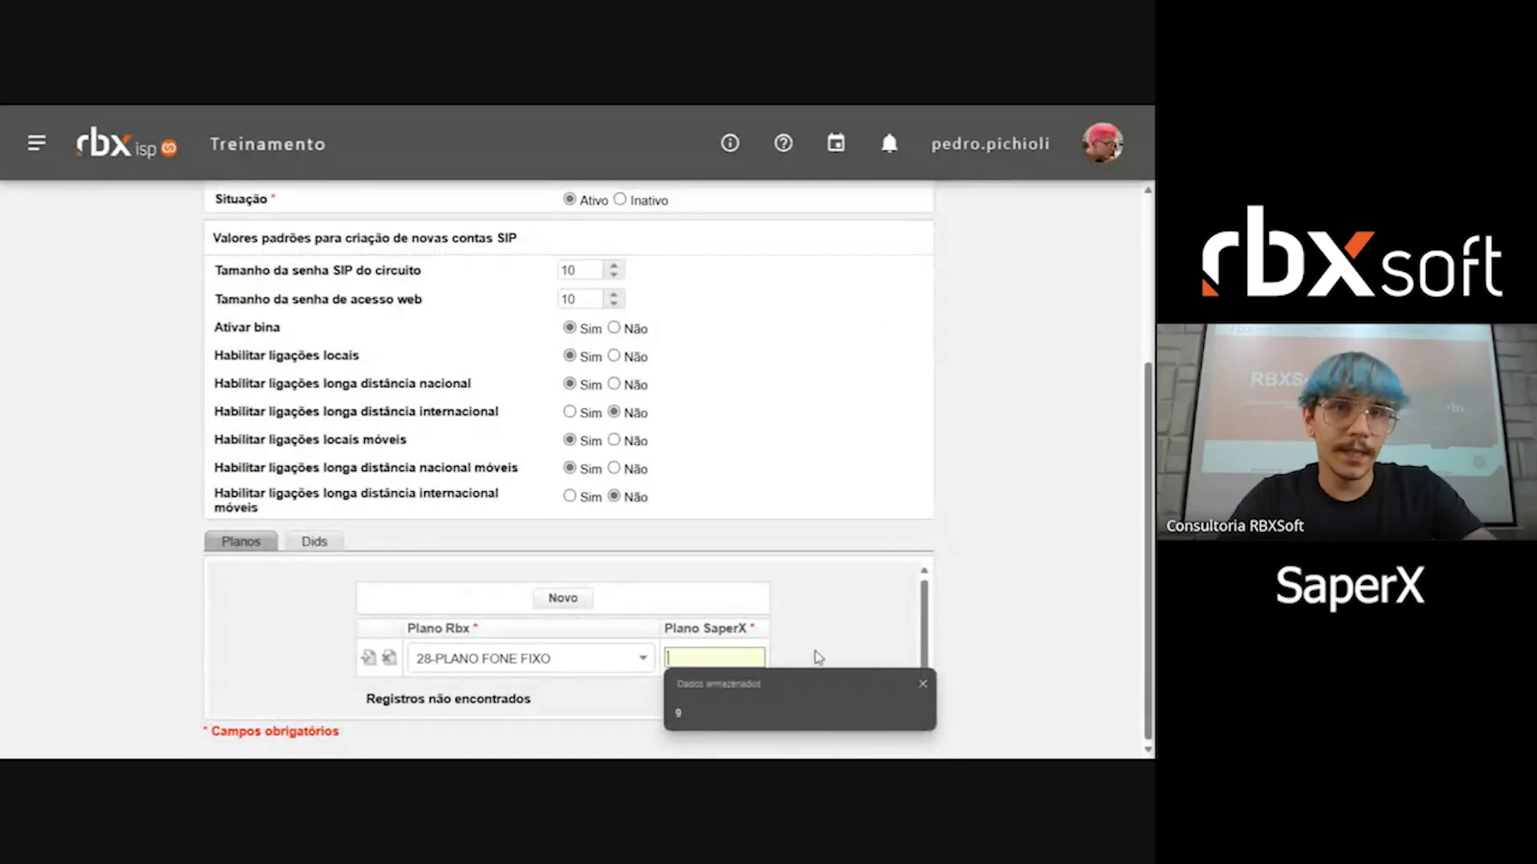
text(1)
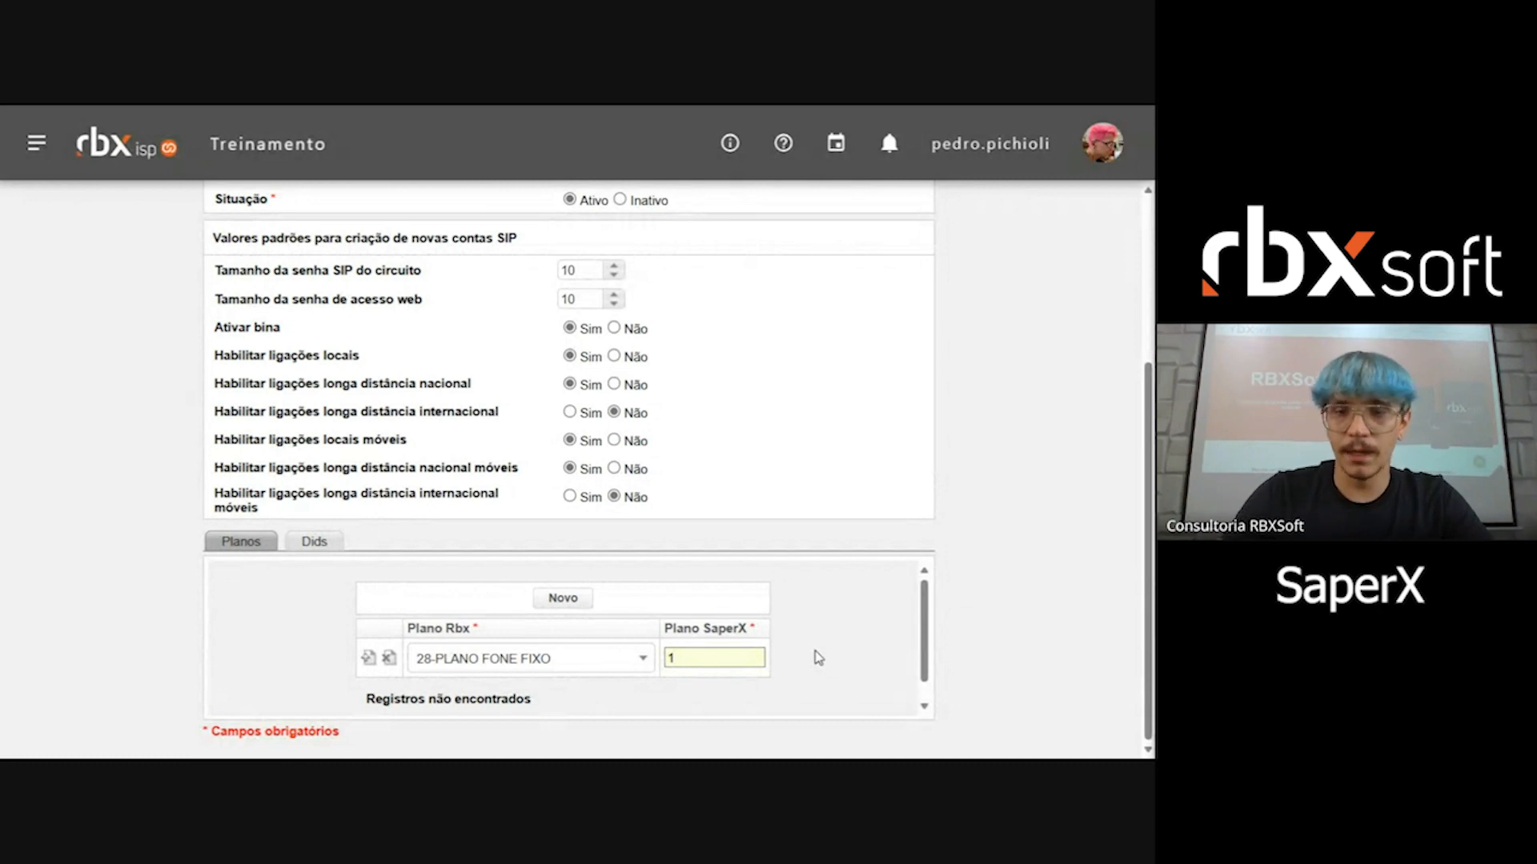
key(BackSpace)
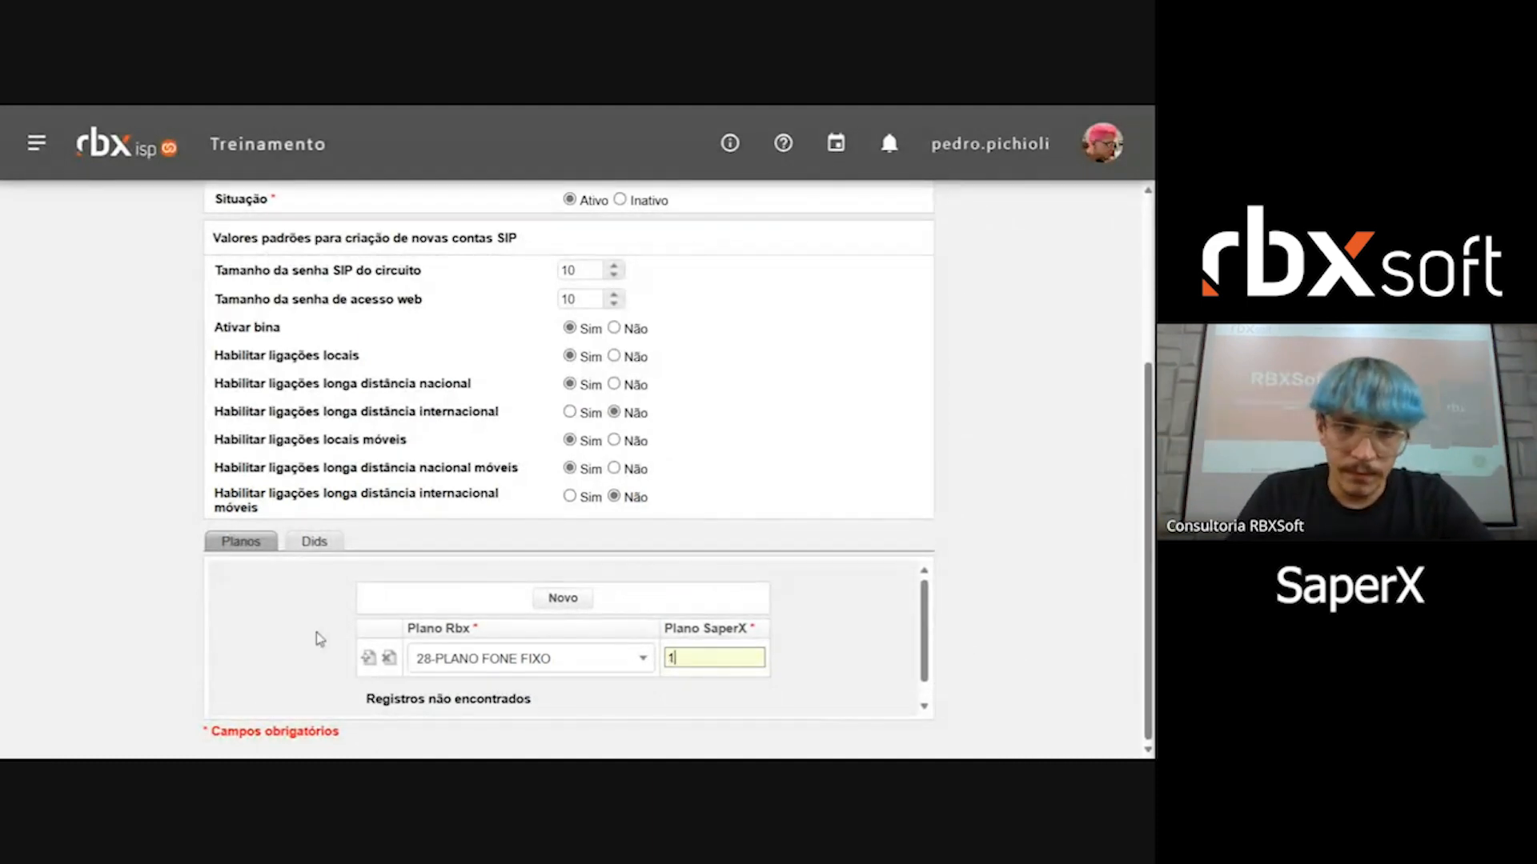
click(368, 658)
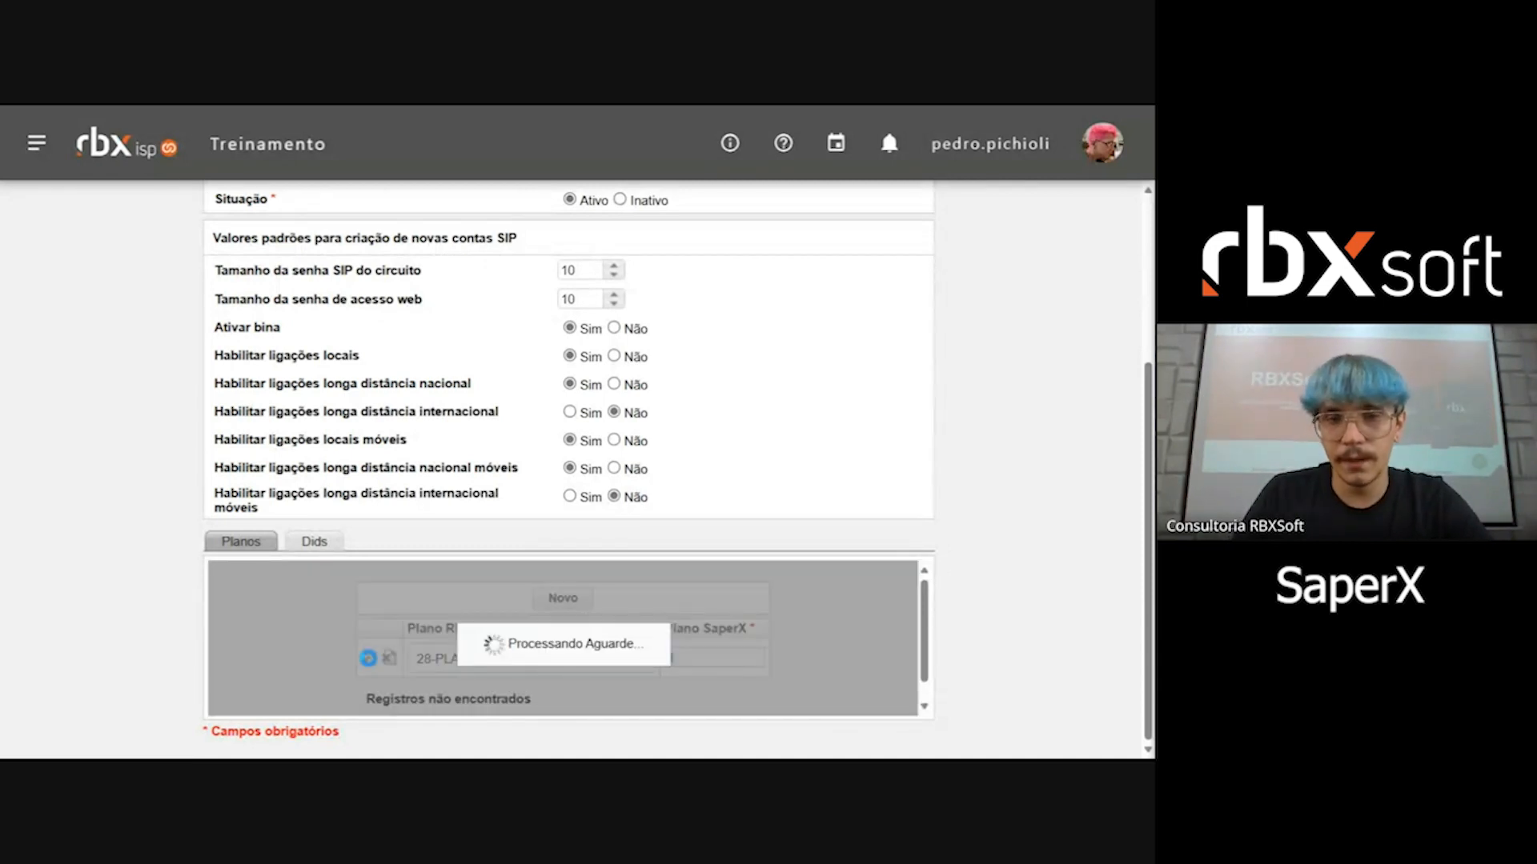
drag(471, 654, 599, 656)
click(582, 677)
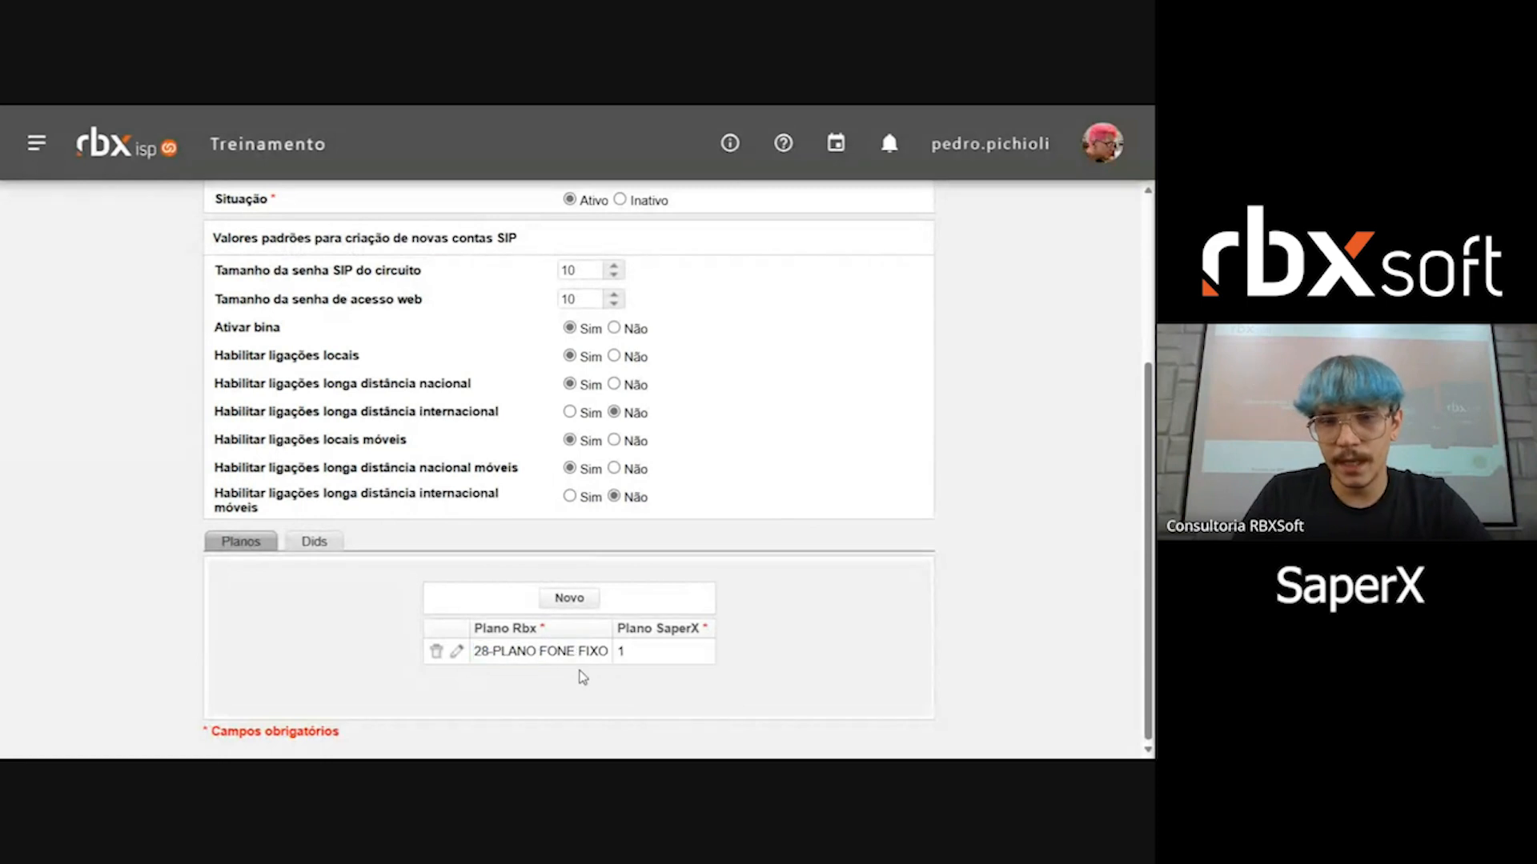
drag(494, 651, 608, 651)
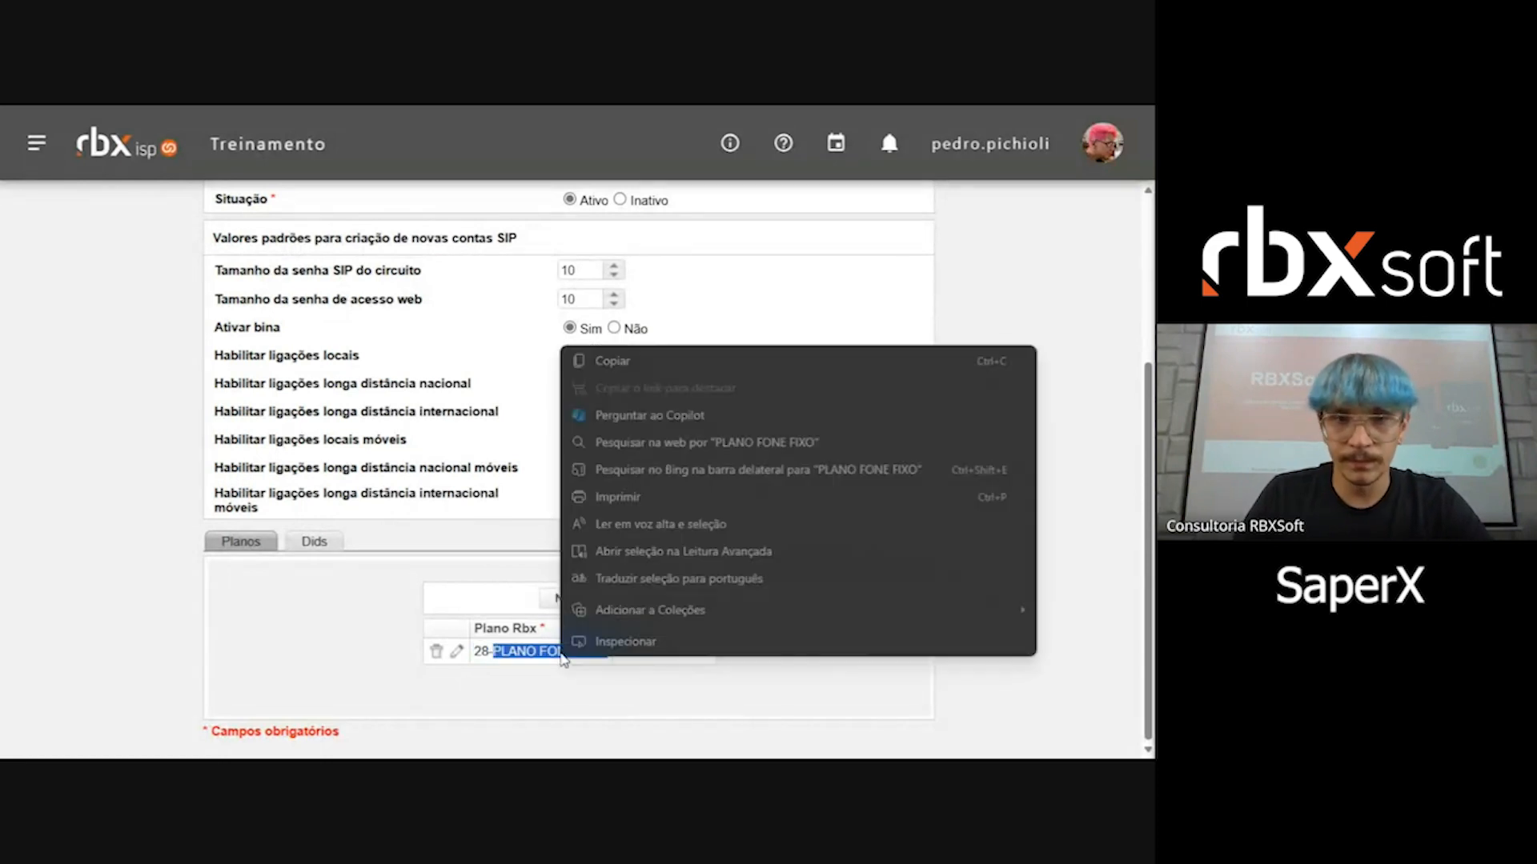
right_click(561, 656)
click(670, 368)
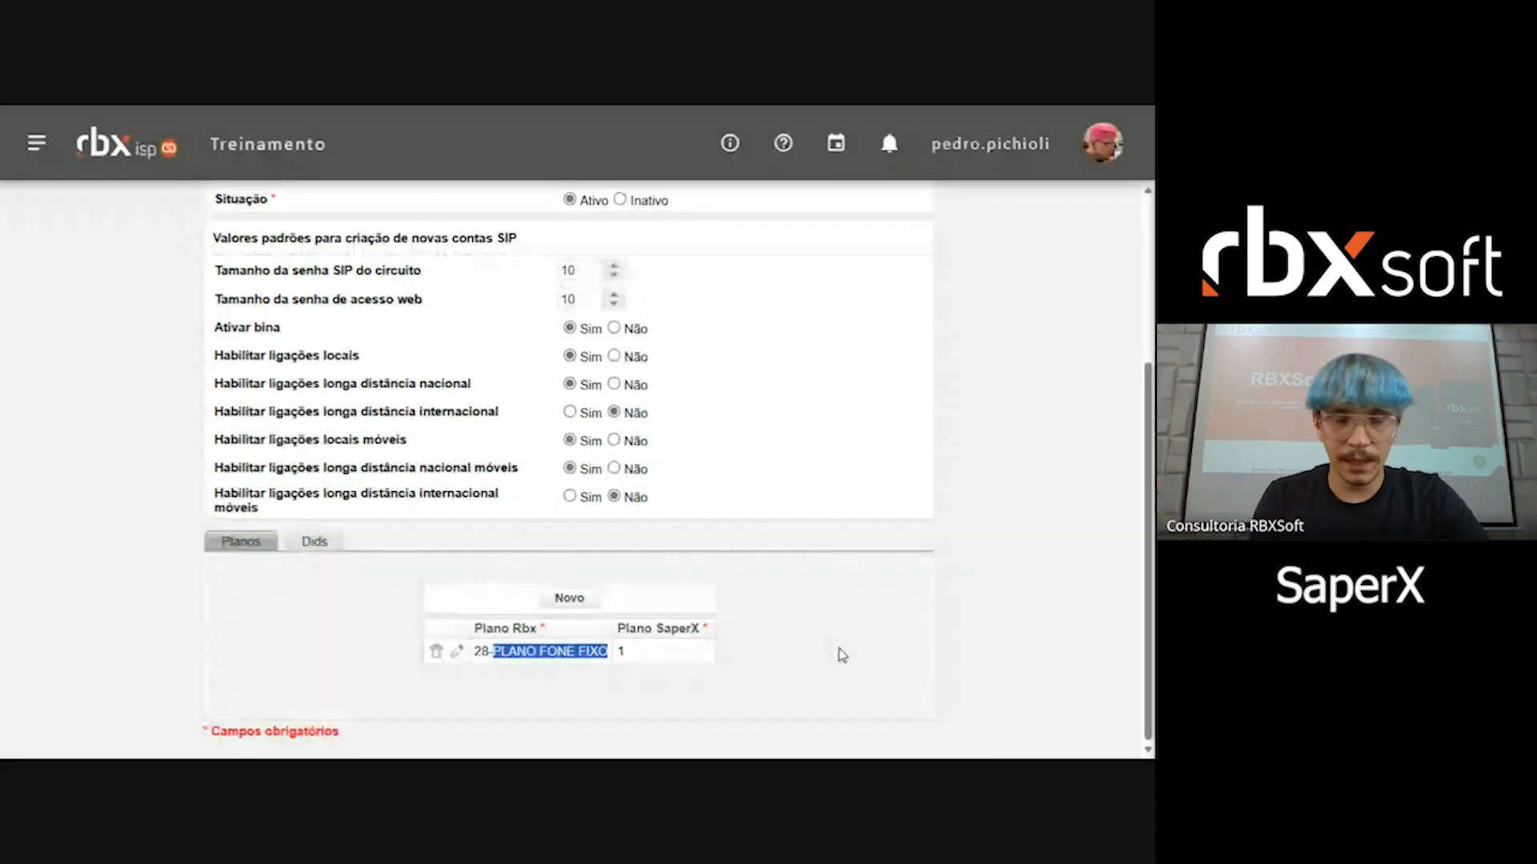
scroll(841, 655, up, 3)
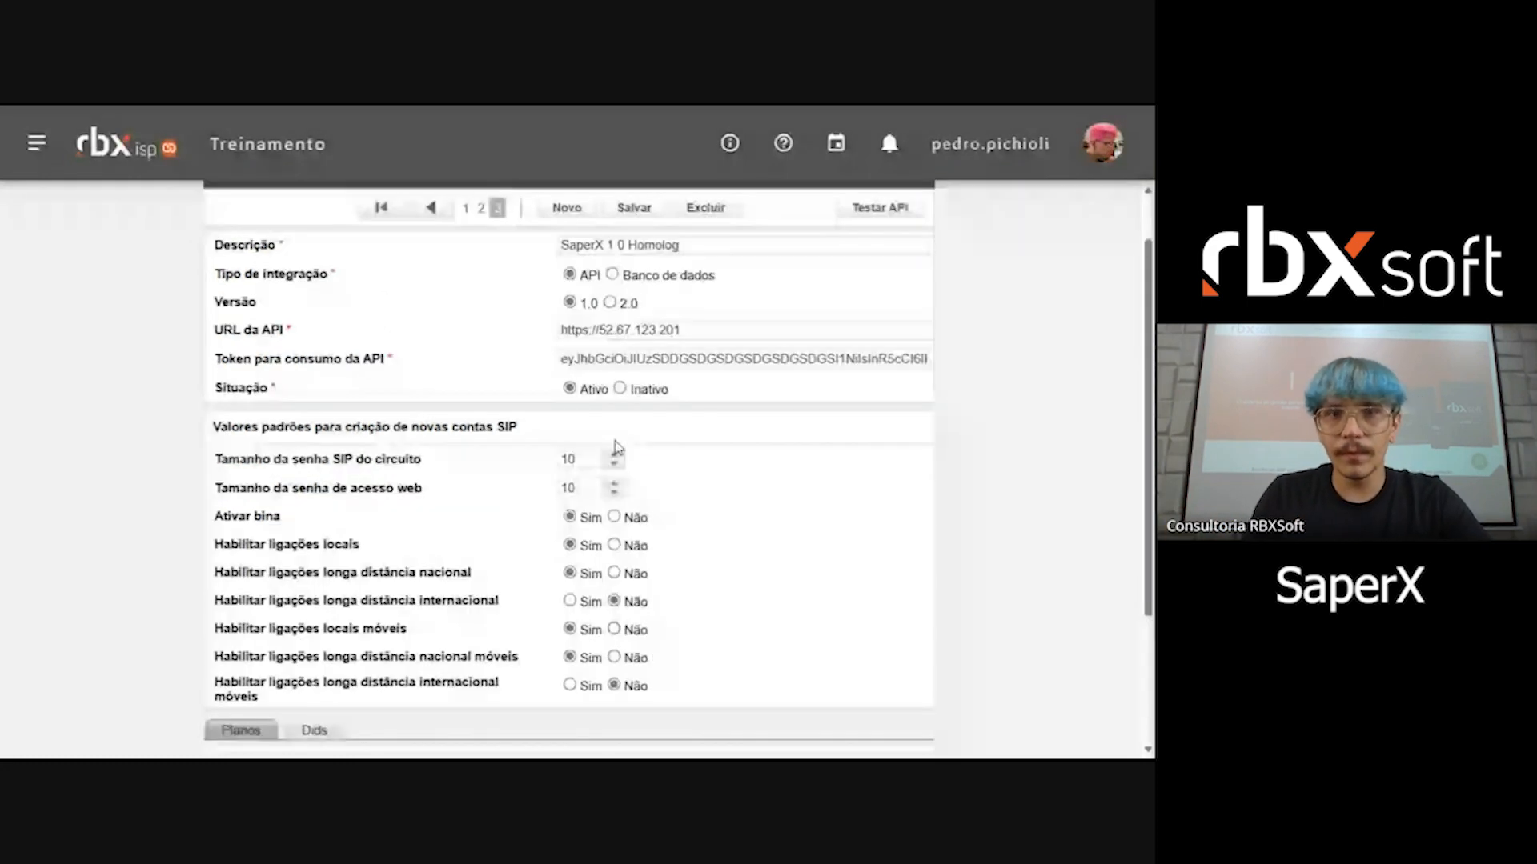
scroll(652, 457, down, 2)
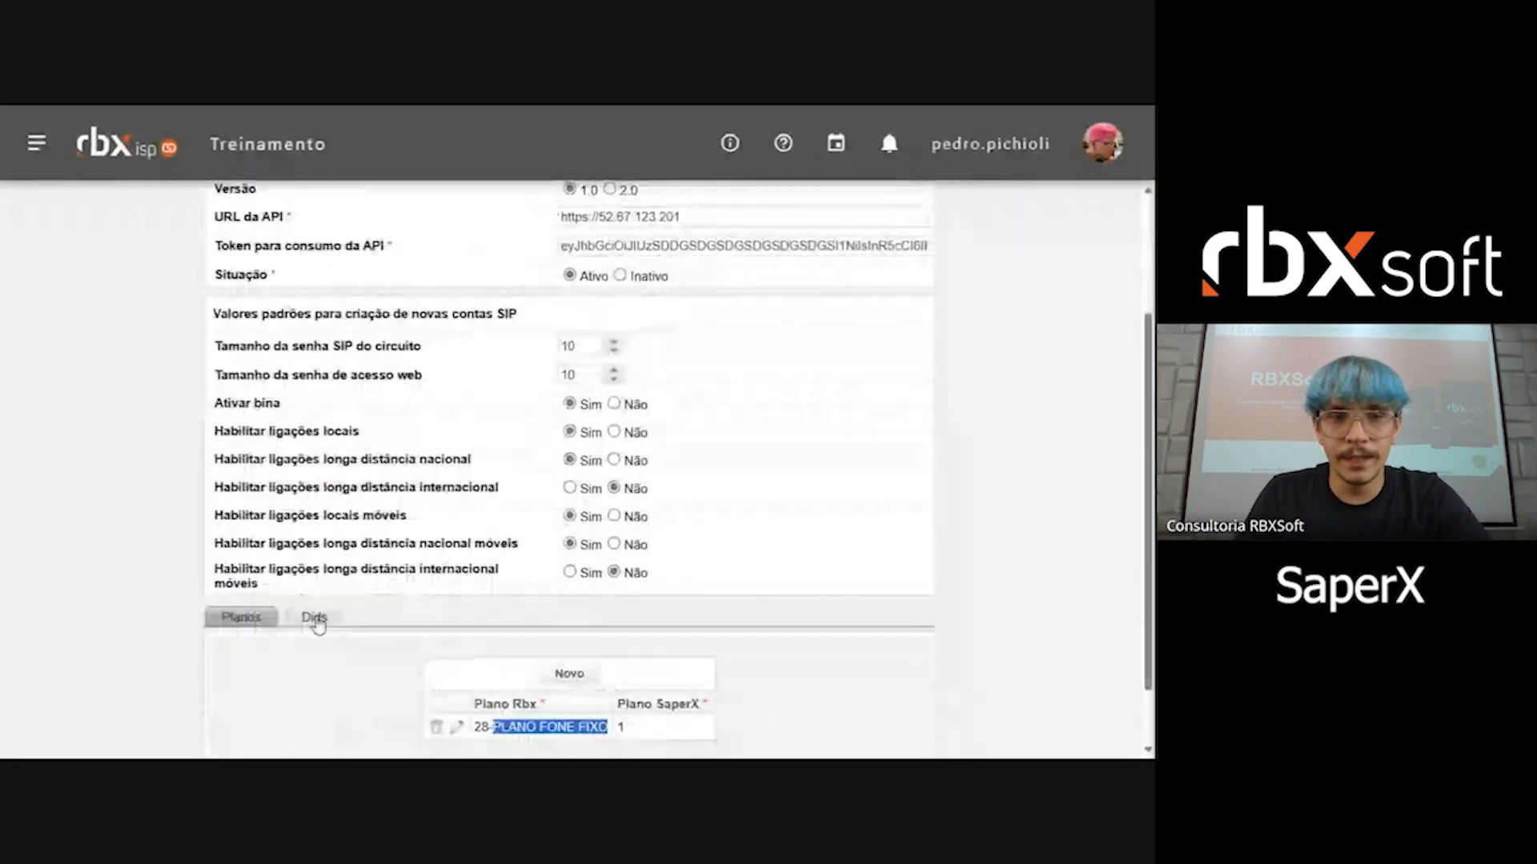
Step: Open the Dids of the SaperX 1.0 Homolog integration, load the numbers registered in SaperX, and refresh the list
click(315, 618)
scroll(315, 621, down, 1)
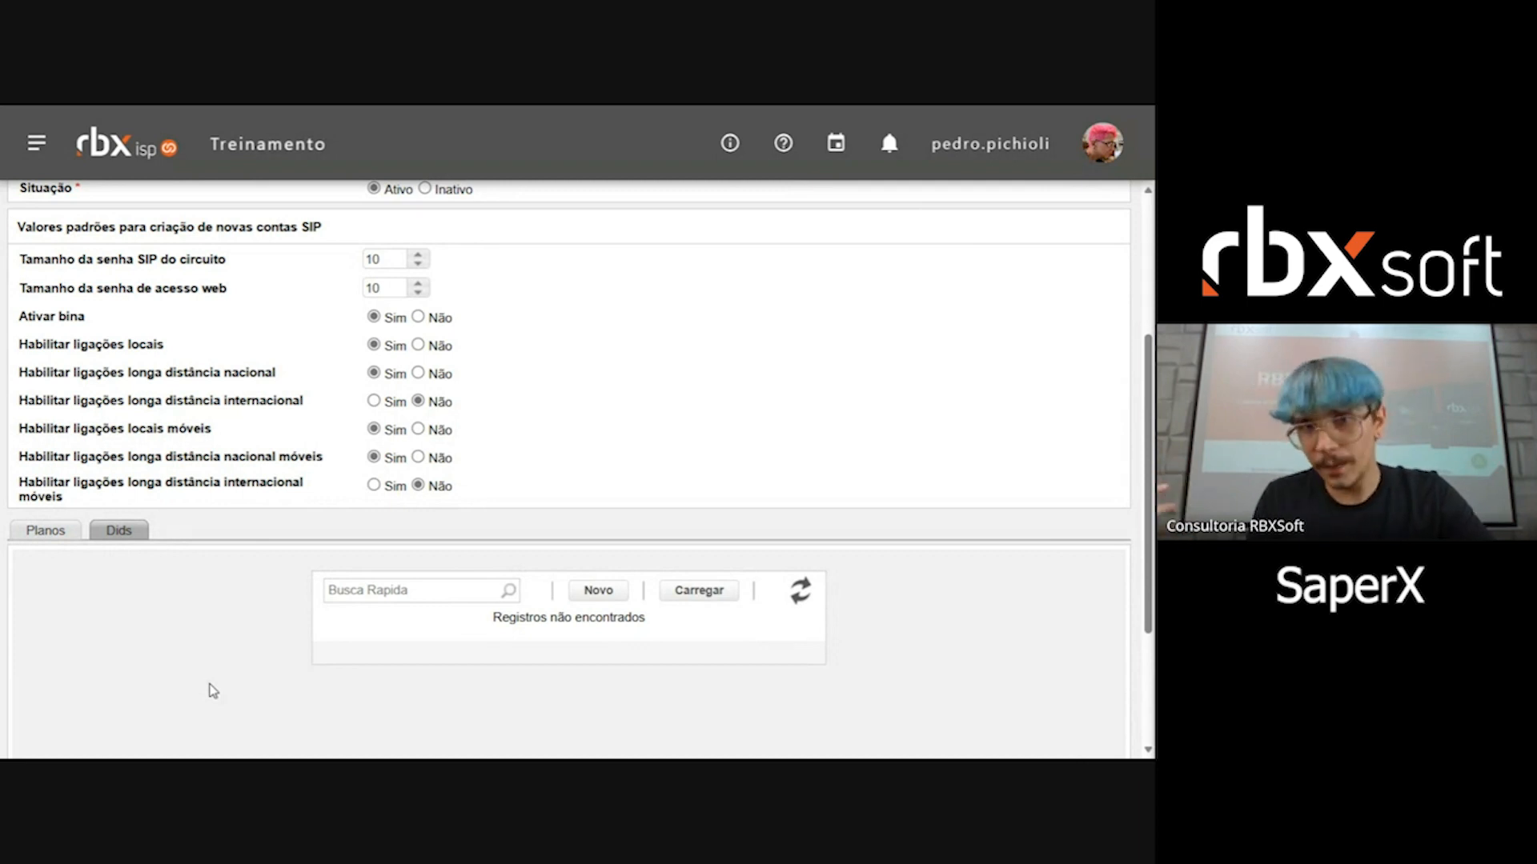
click(696, 599)
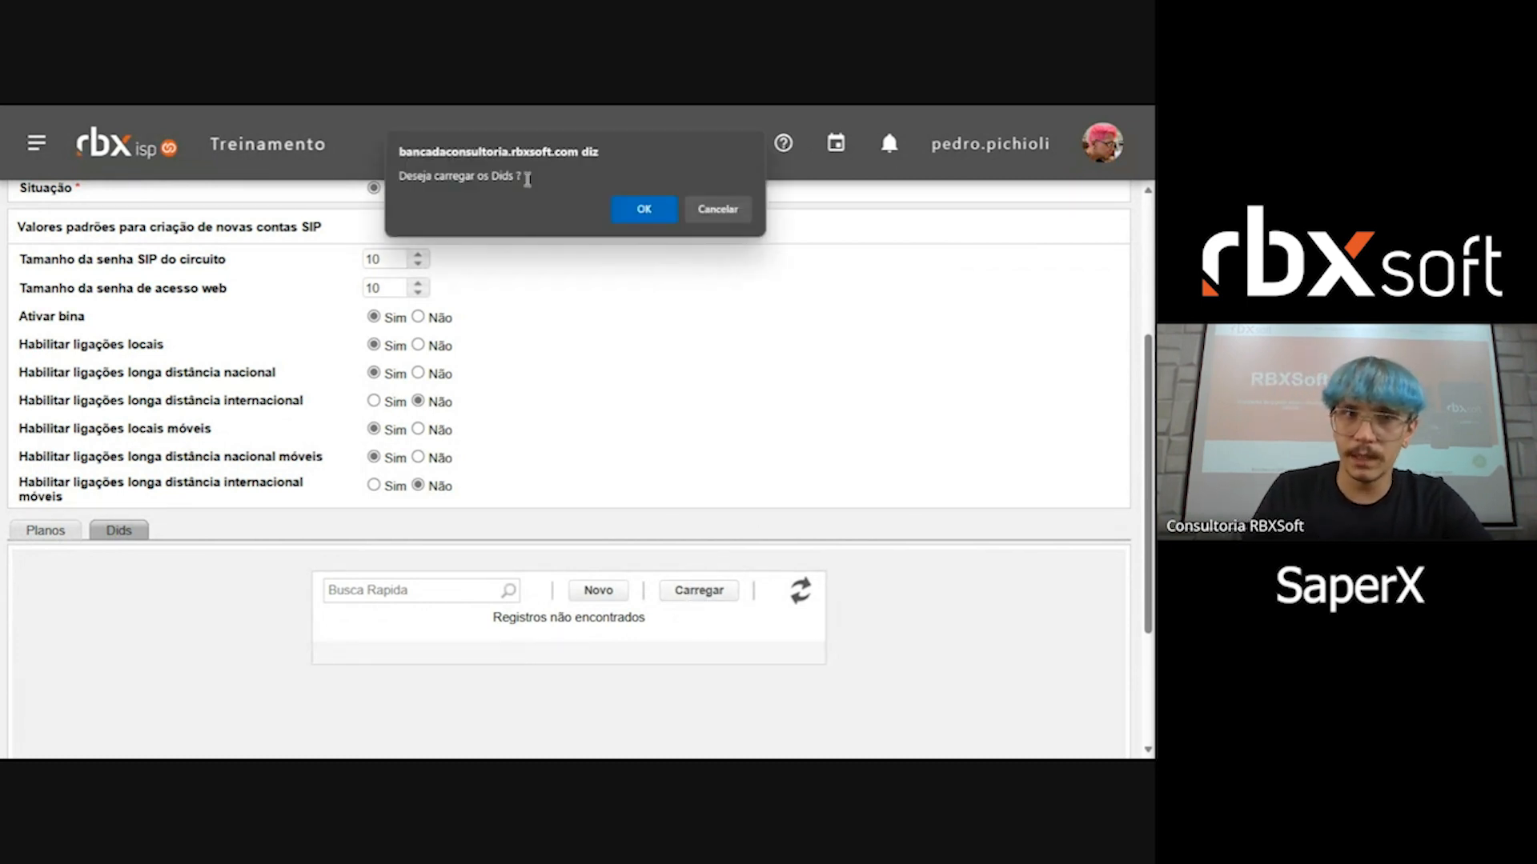
drag(438, 168, 537, 182)
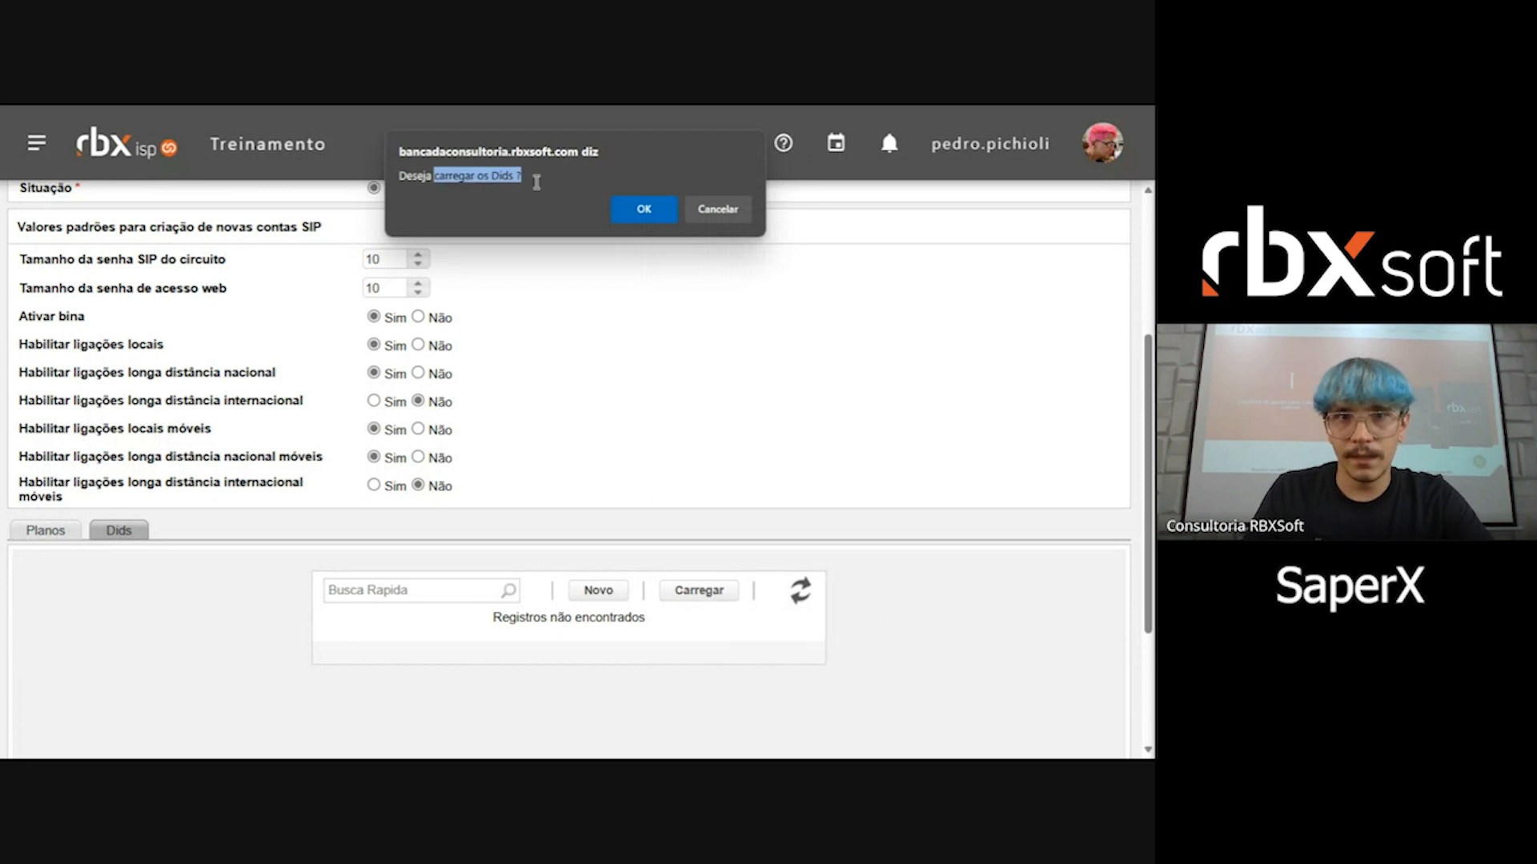
click(648, 209)
scroll(658, 304, down, 3)
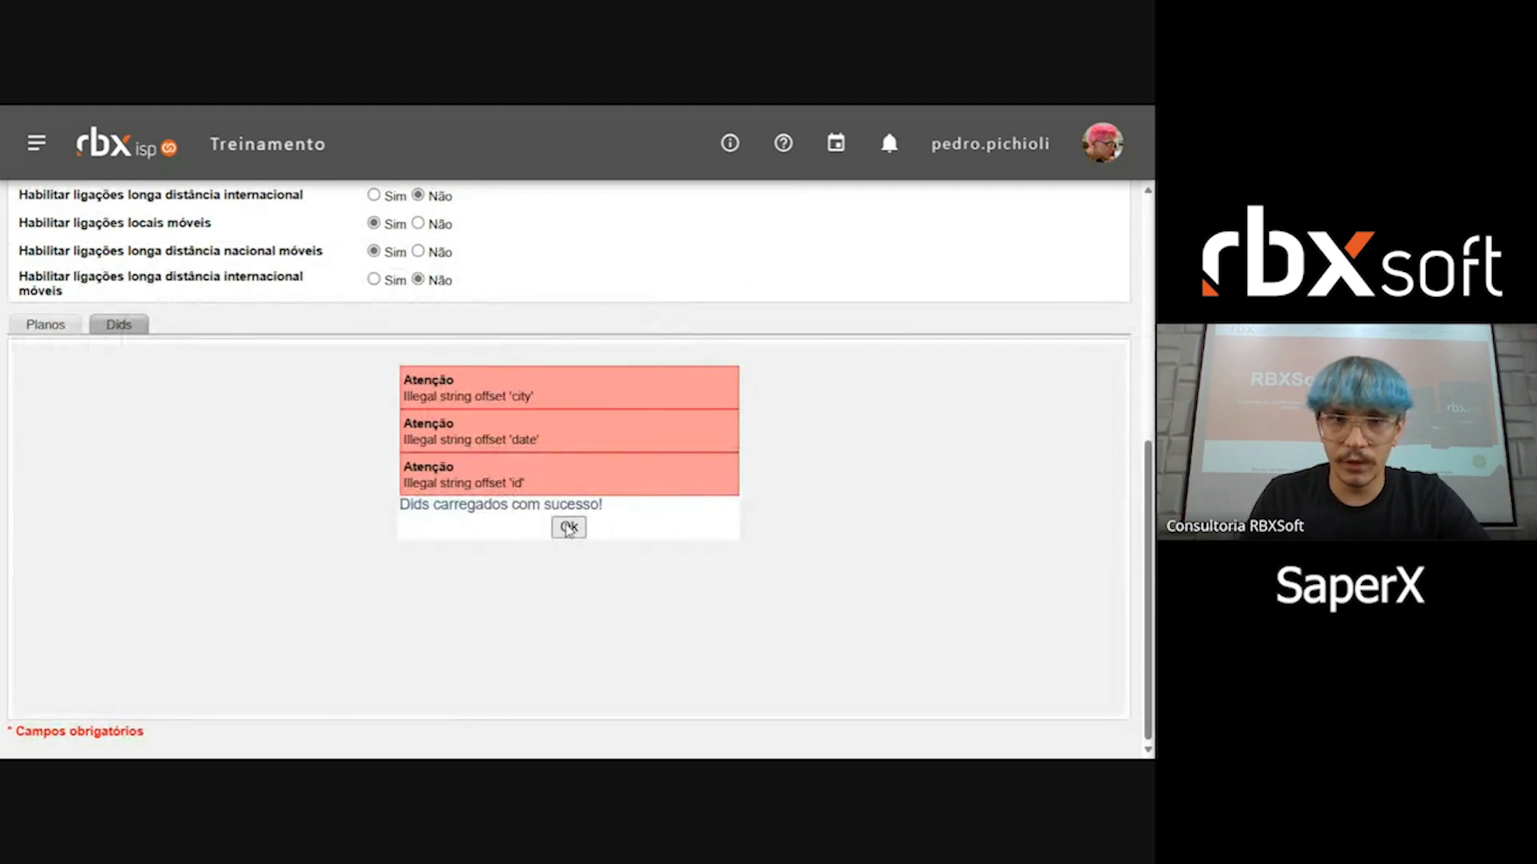
click(568, 527)
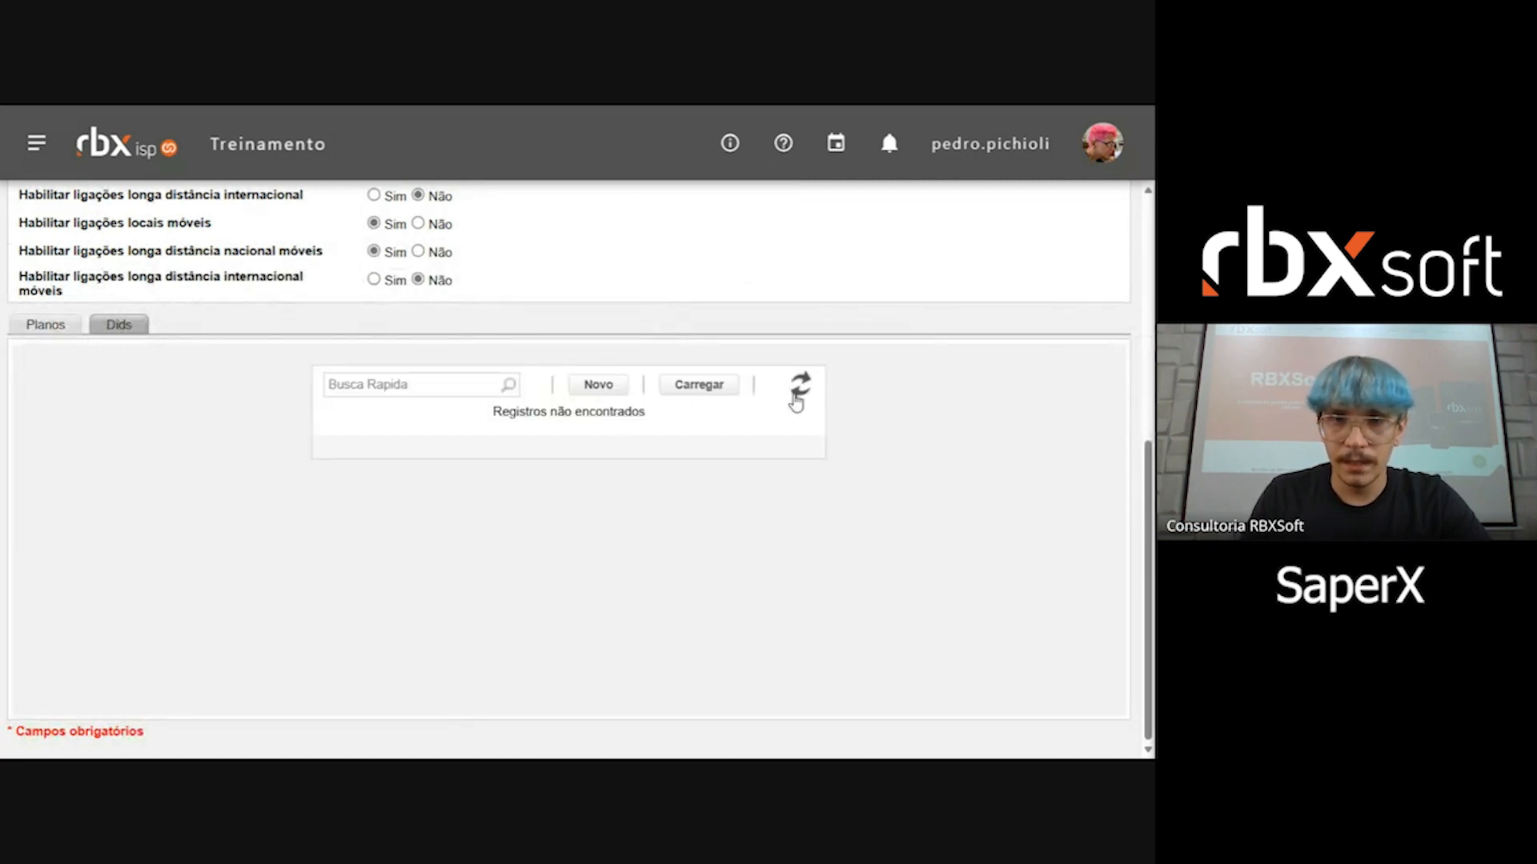
click(596, 386)
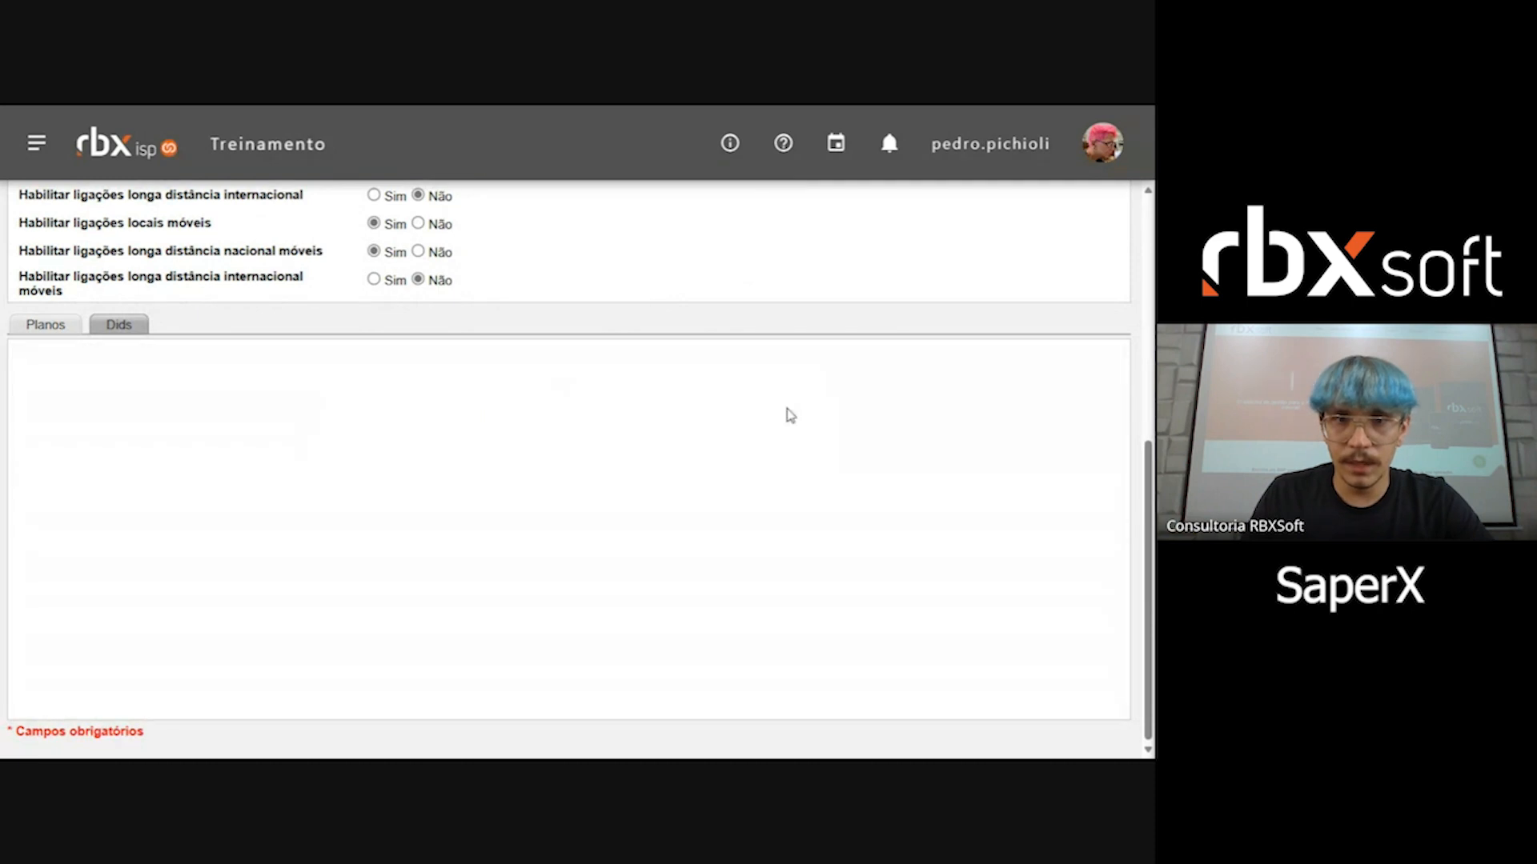
click(1116, 388)
Step: Go to the SaperX API integration record and show its list of Dids
scroll(555, 419, up, 6)
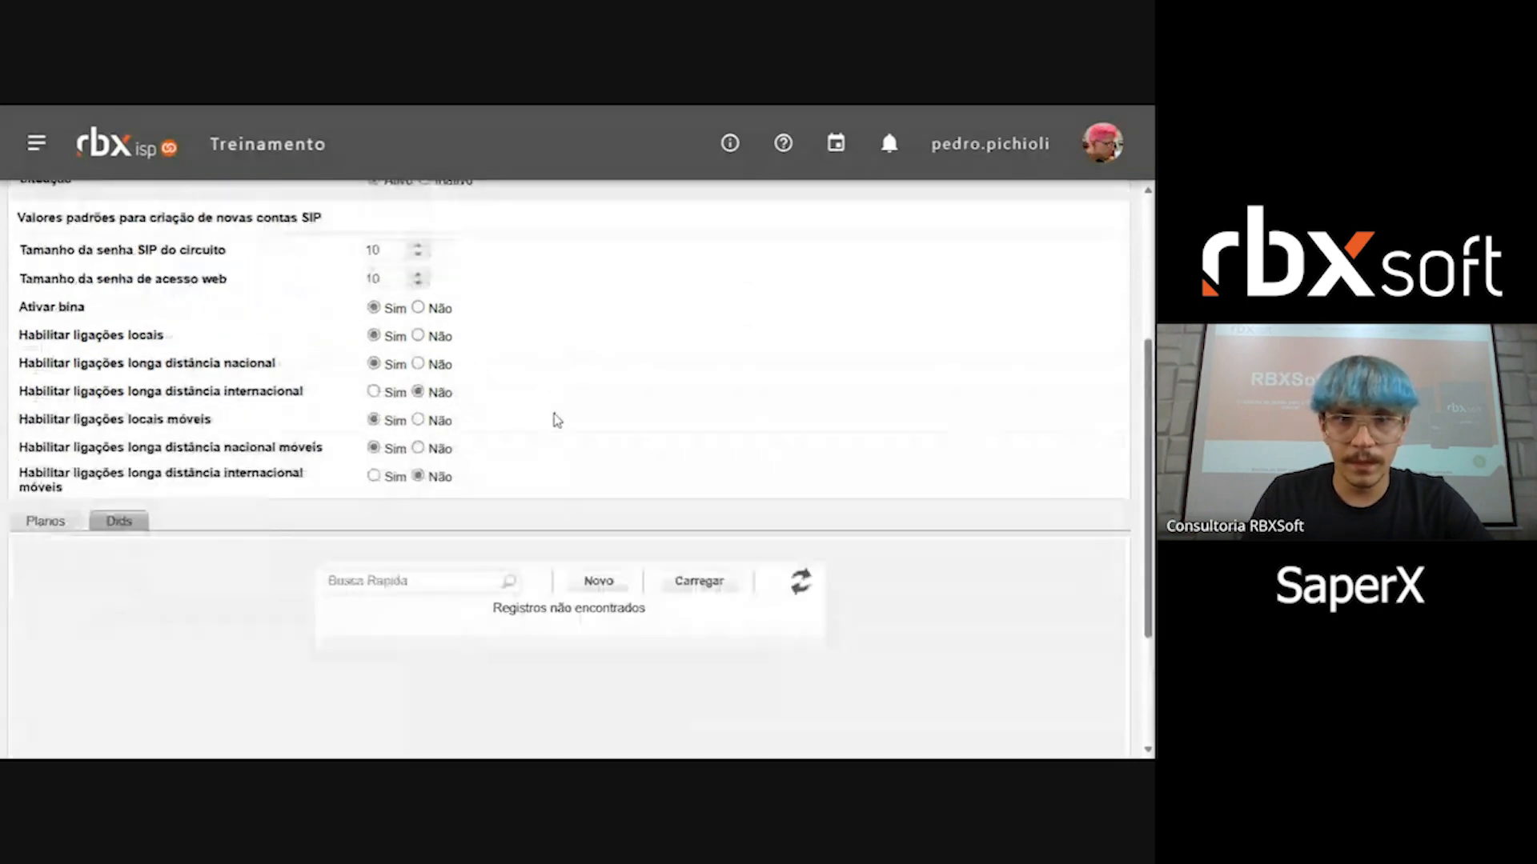
click(478, 269)
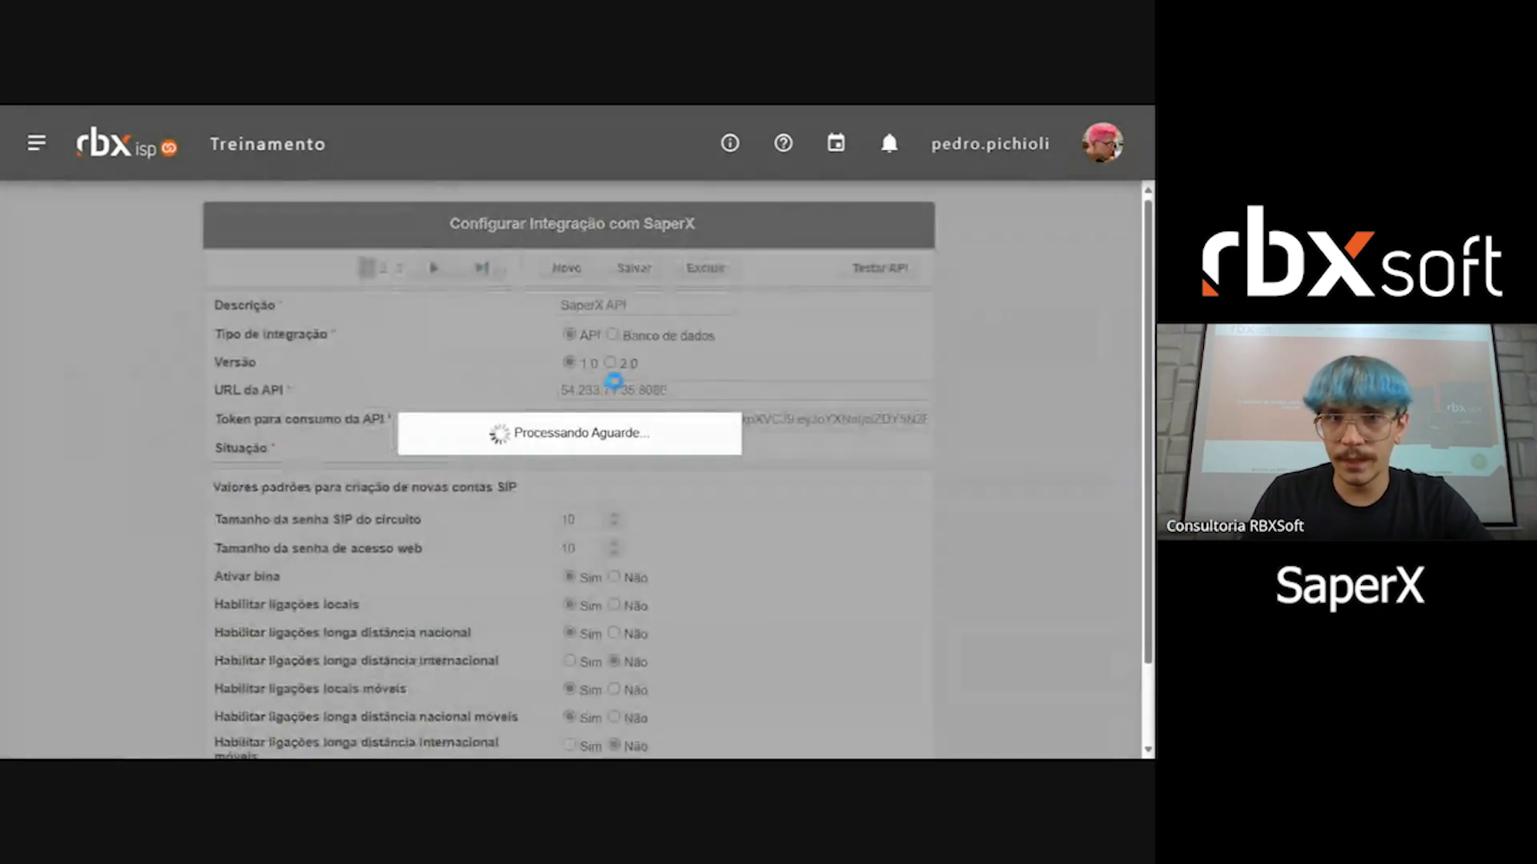
scroll(699, 407, down, 4)
click(322, 545)
scroll(322, 549, down, 5)
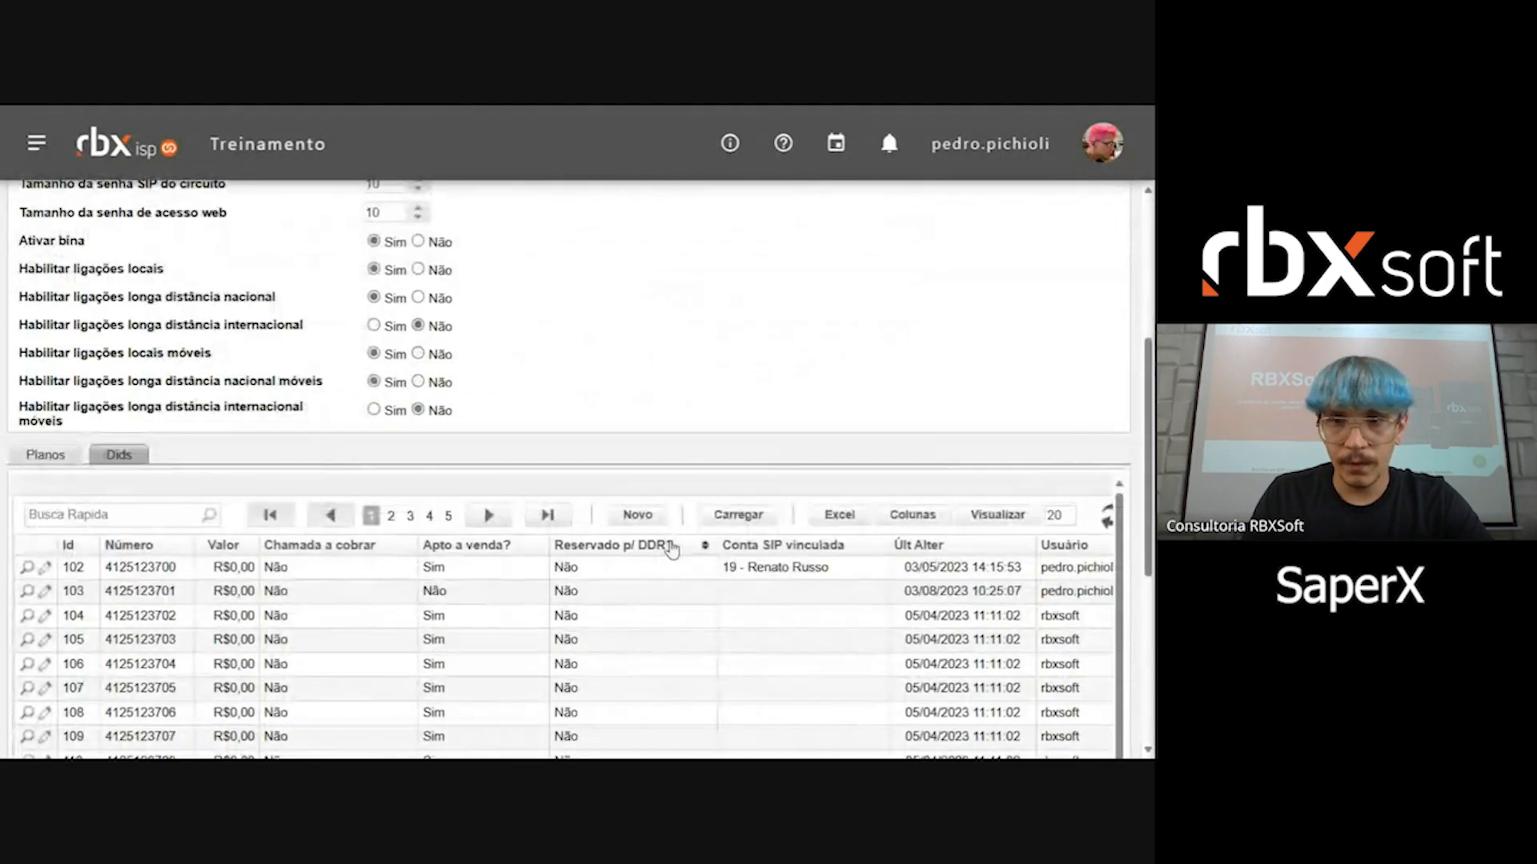
Step: Examine the Id, Número and Valor columns of the listed DIDs
double_click(72, 293)
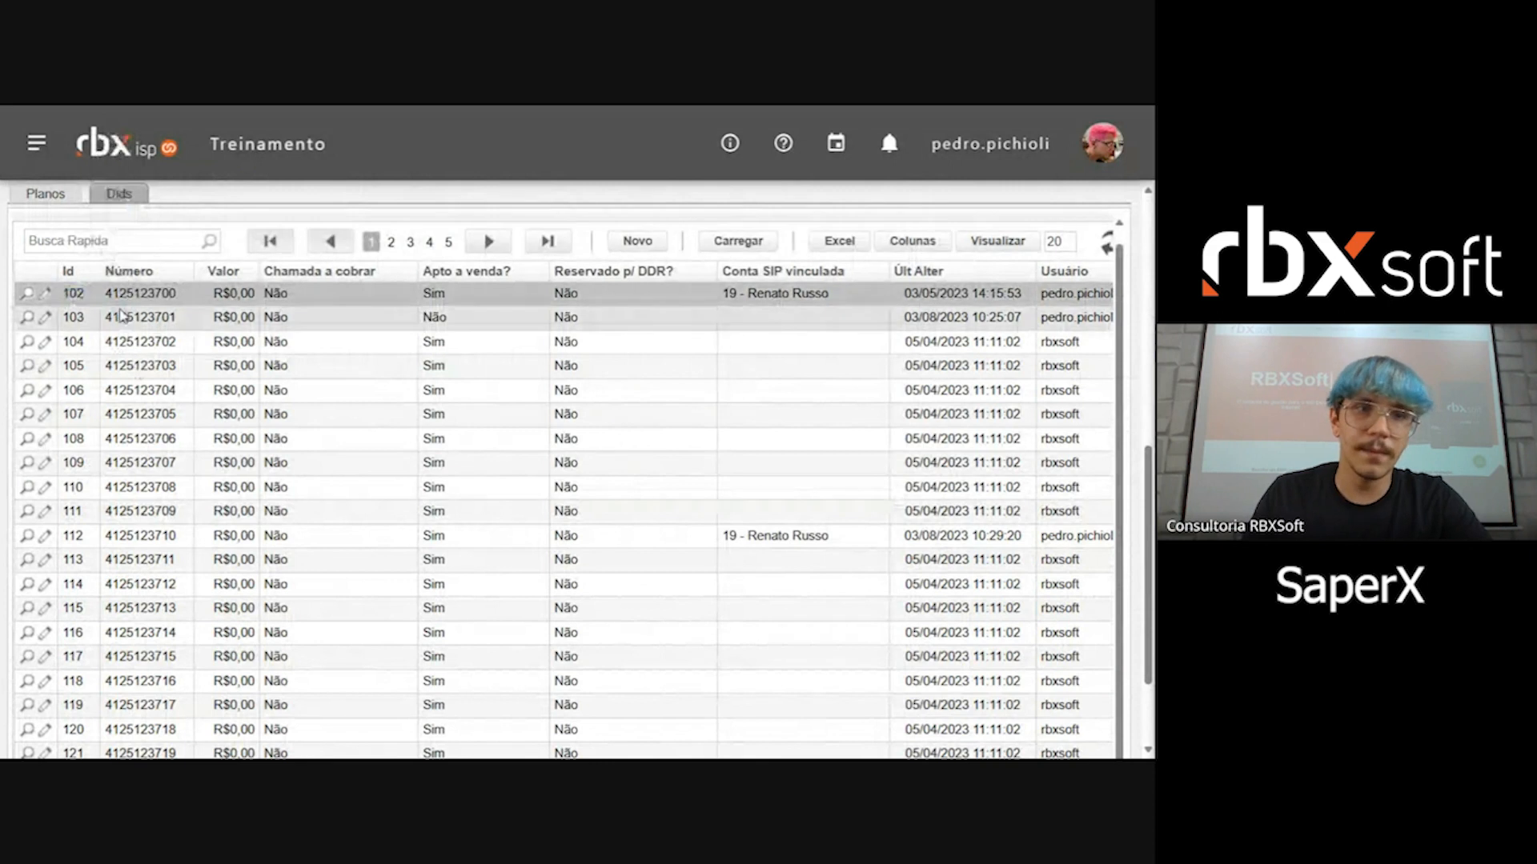
double_click(140, 293)
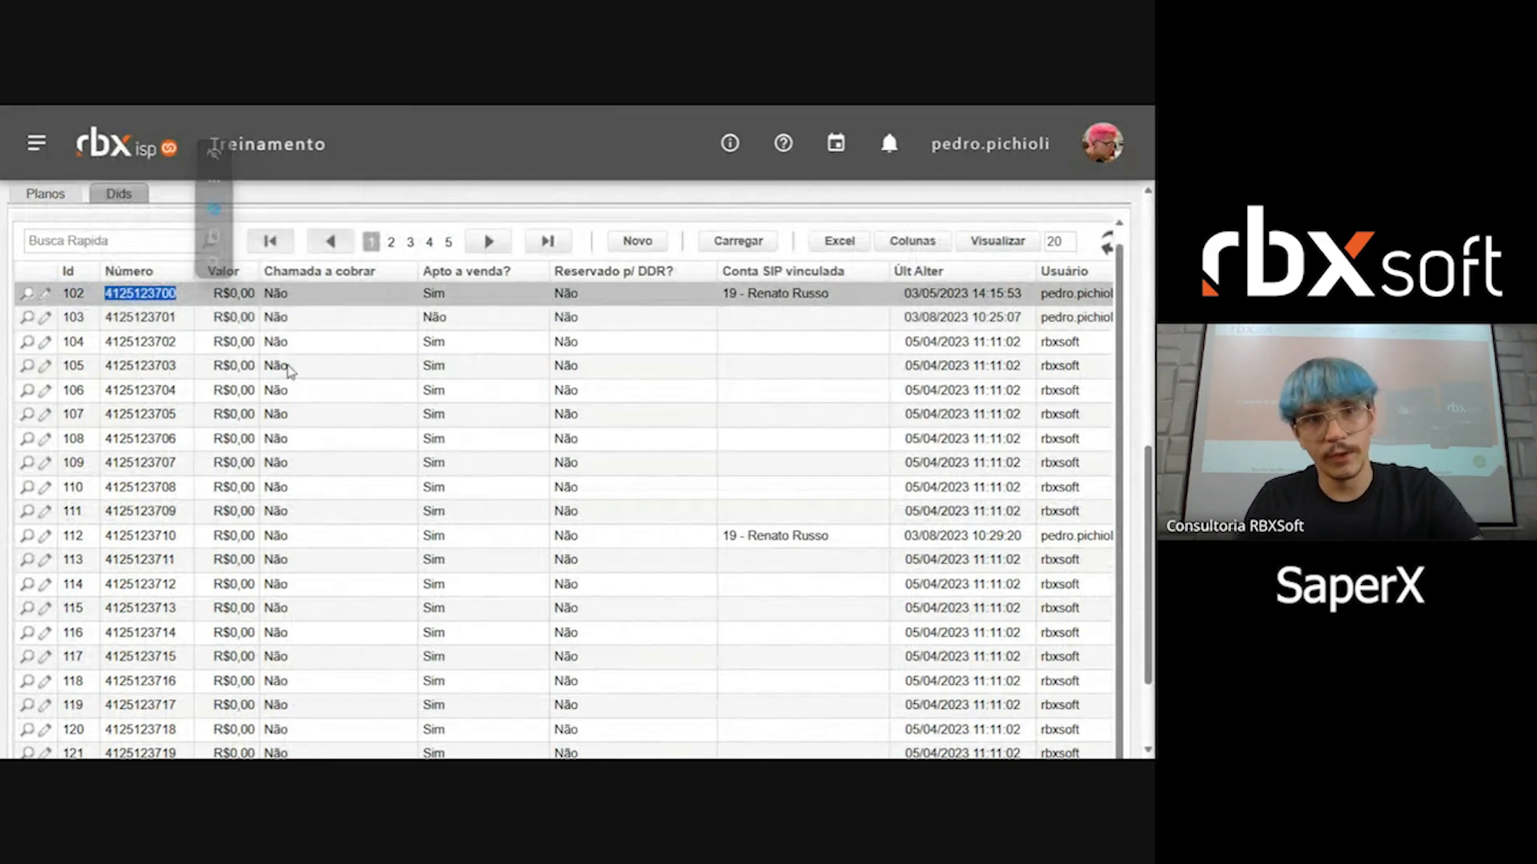
drag(230, 298, 243, 439)
click(242, 343)
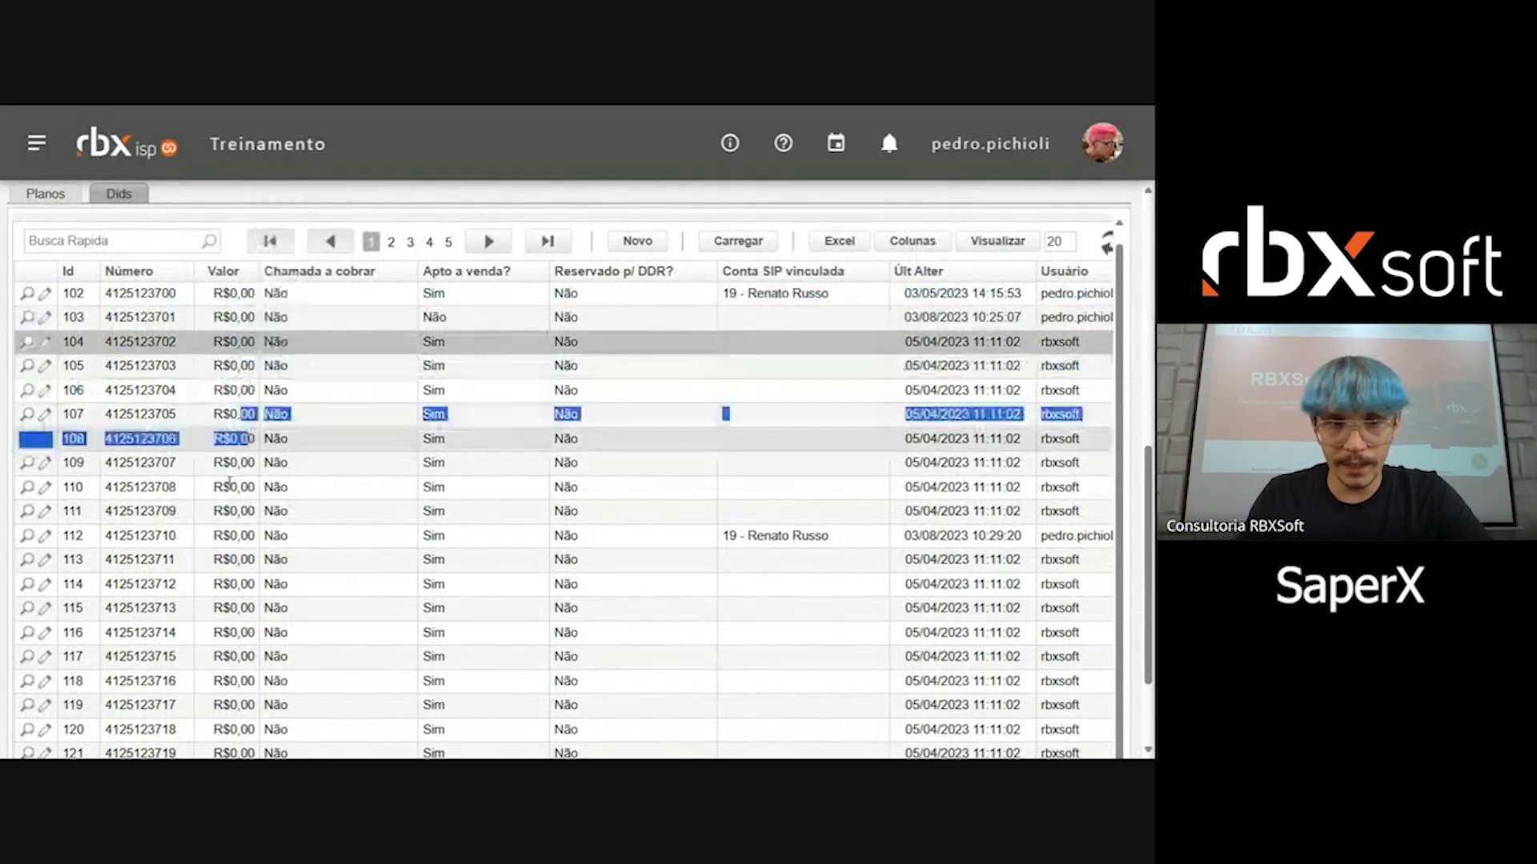
click(232, 487)
drag(230, 530, 232, 538)
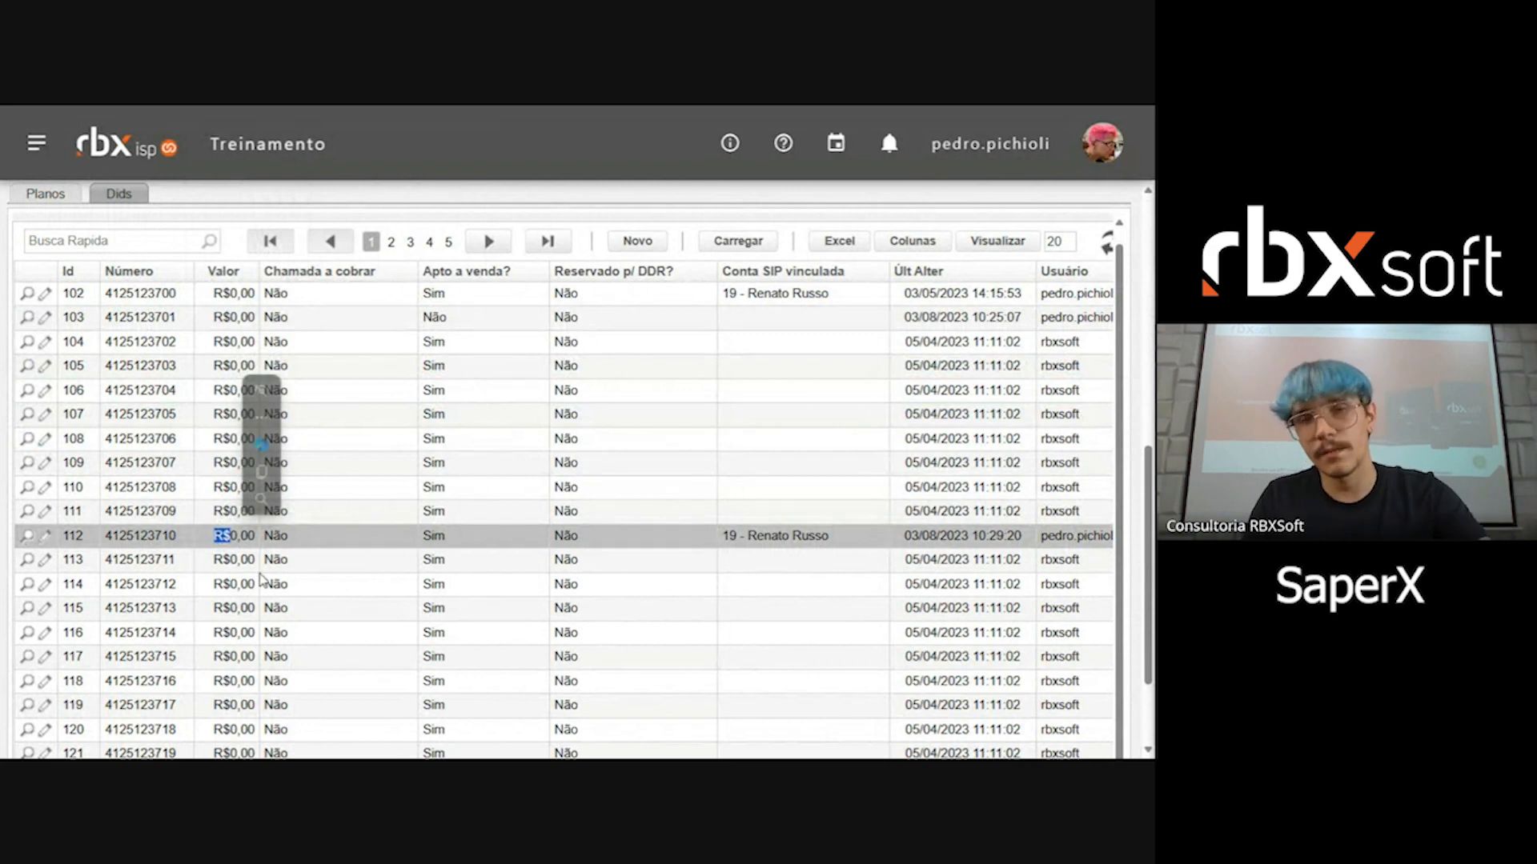
Step: Examine the DIDs' Chamada a cobrar, Apto a venda, Reservado p/ DDR, Conta SIP vinculada, Últ Alter and Usuário columns
click(507, 444)
double_click(433, 293)
drag(522, 306, 571, 304)
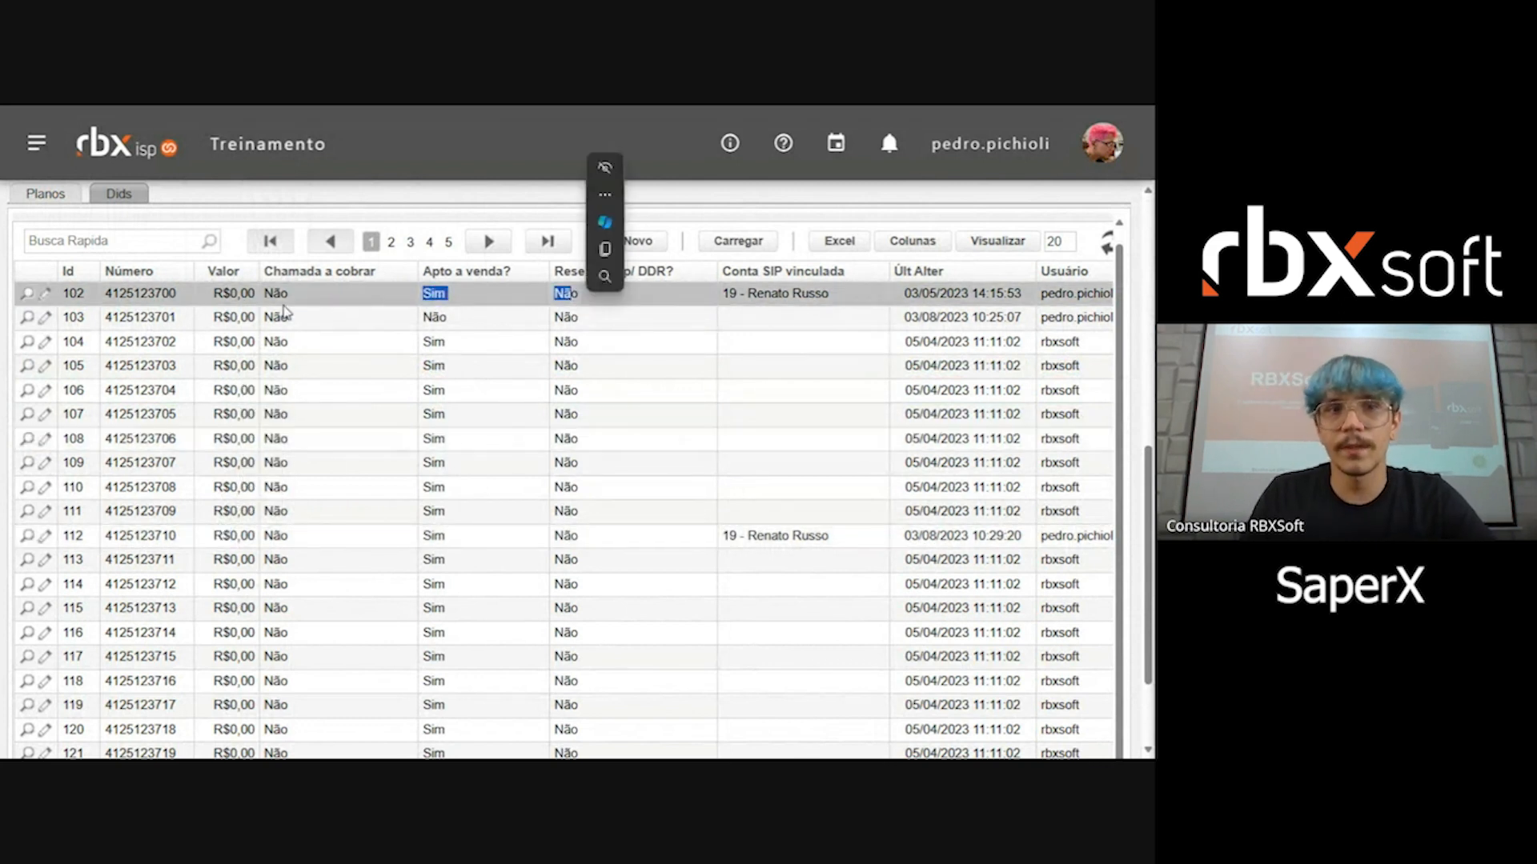
click(279, 304)
drag(276, 303, 289, 304)
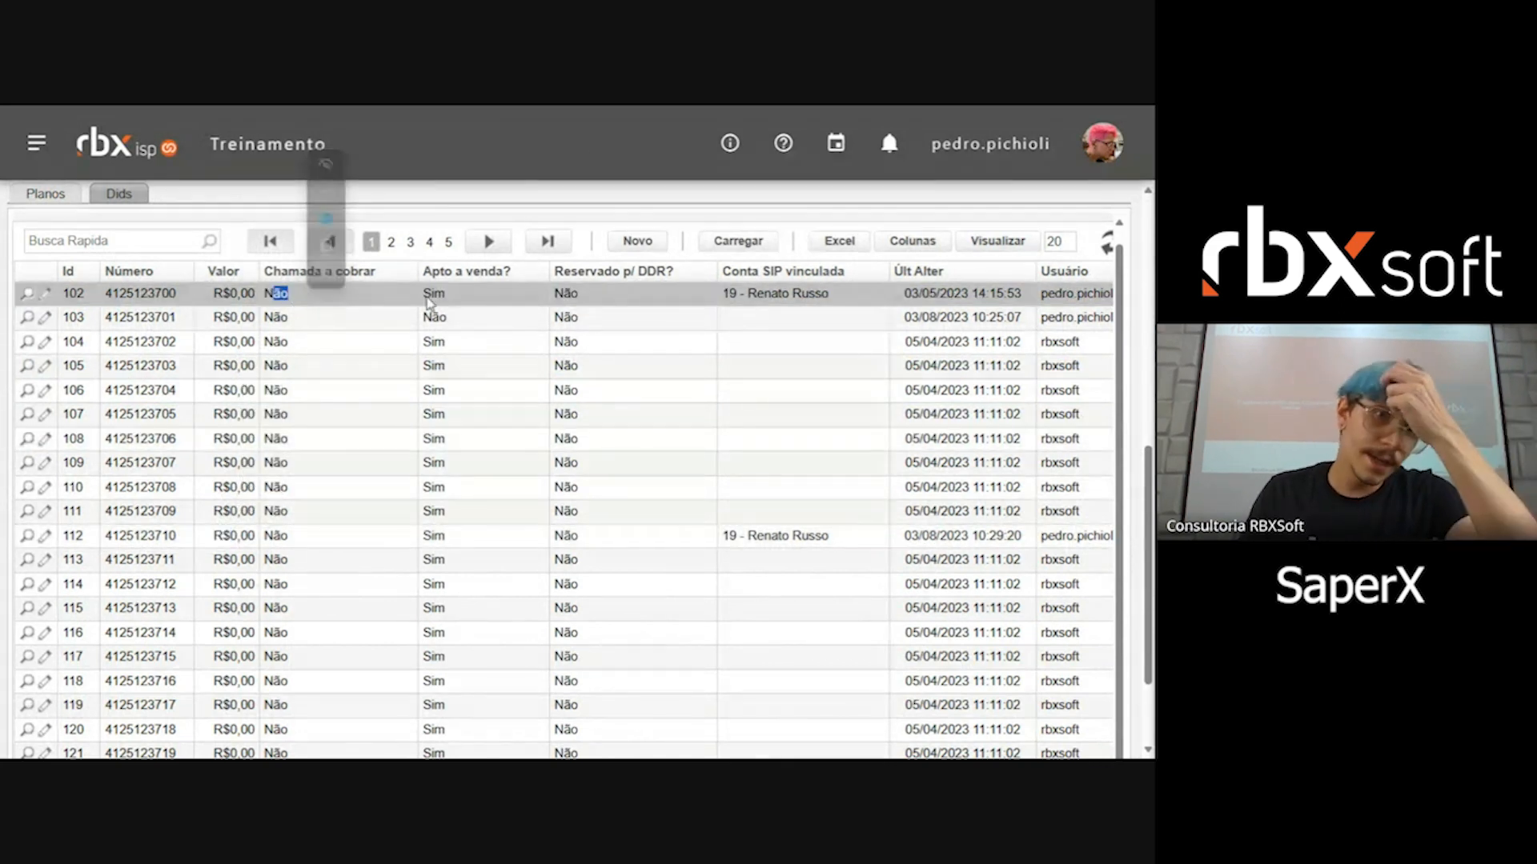
drag(430, 301, 446, 296)
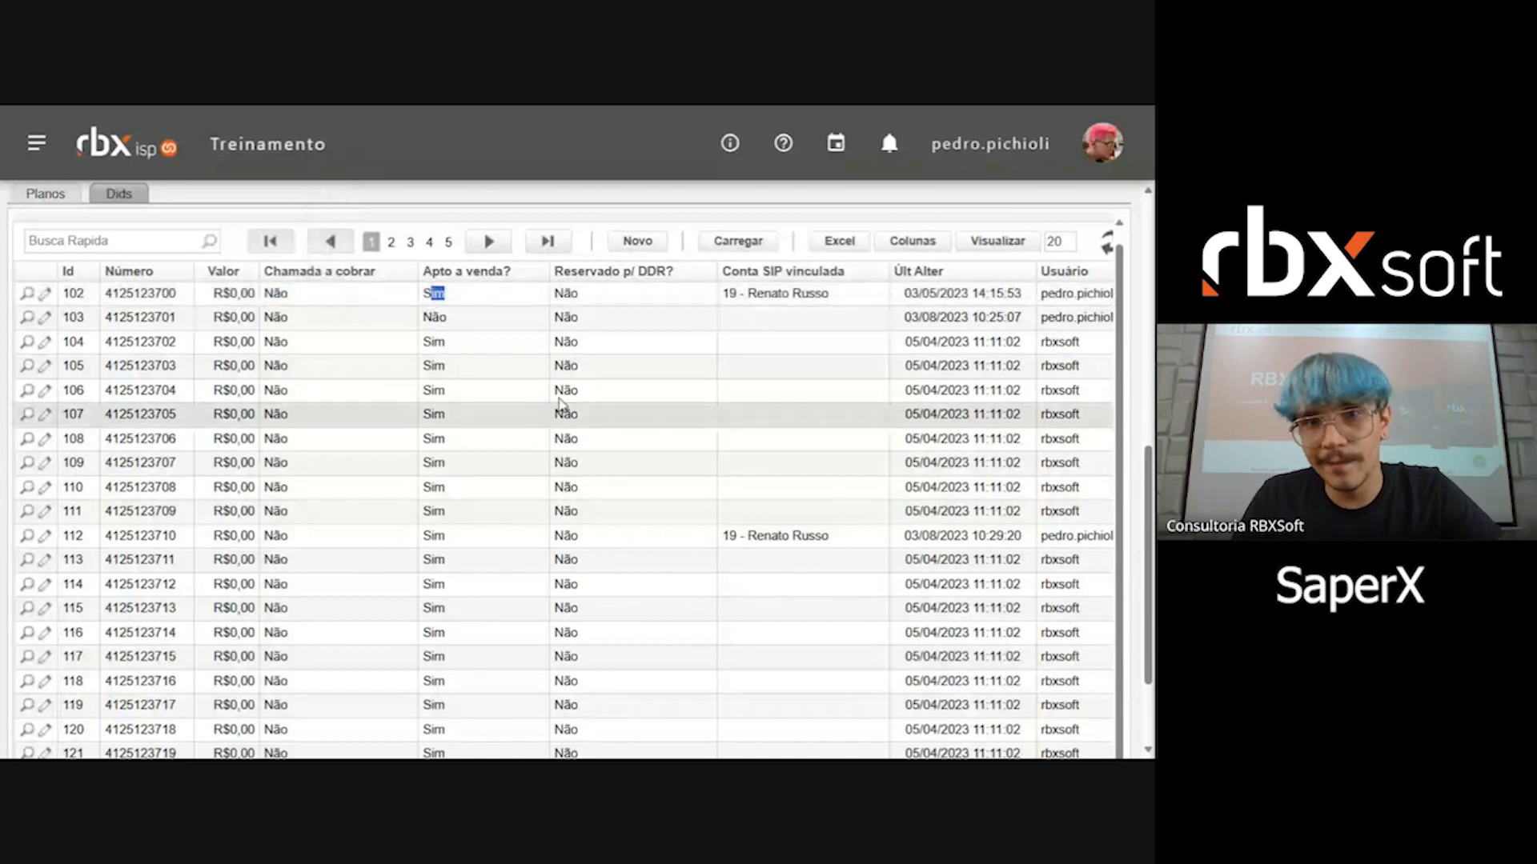
drag(564, 294, 581, 295)
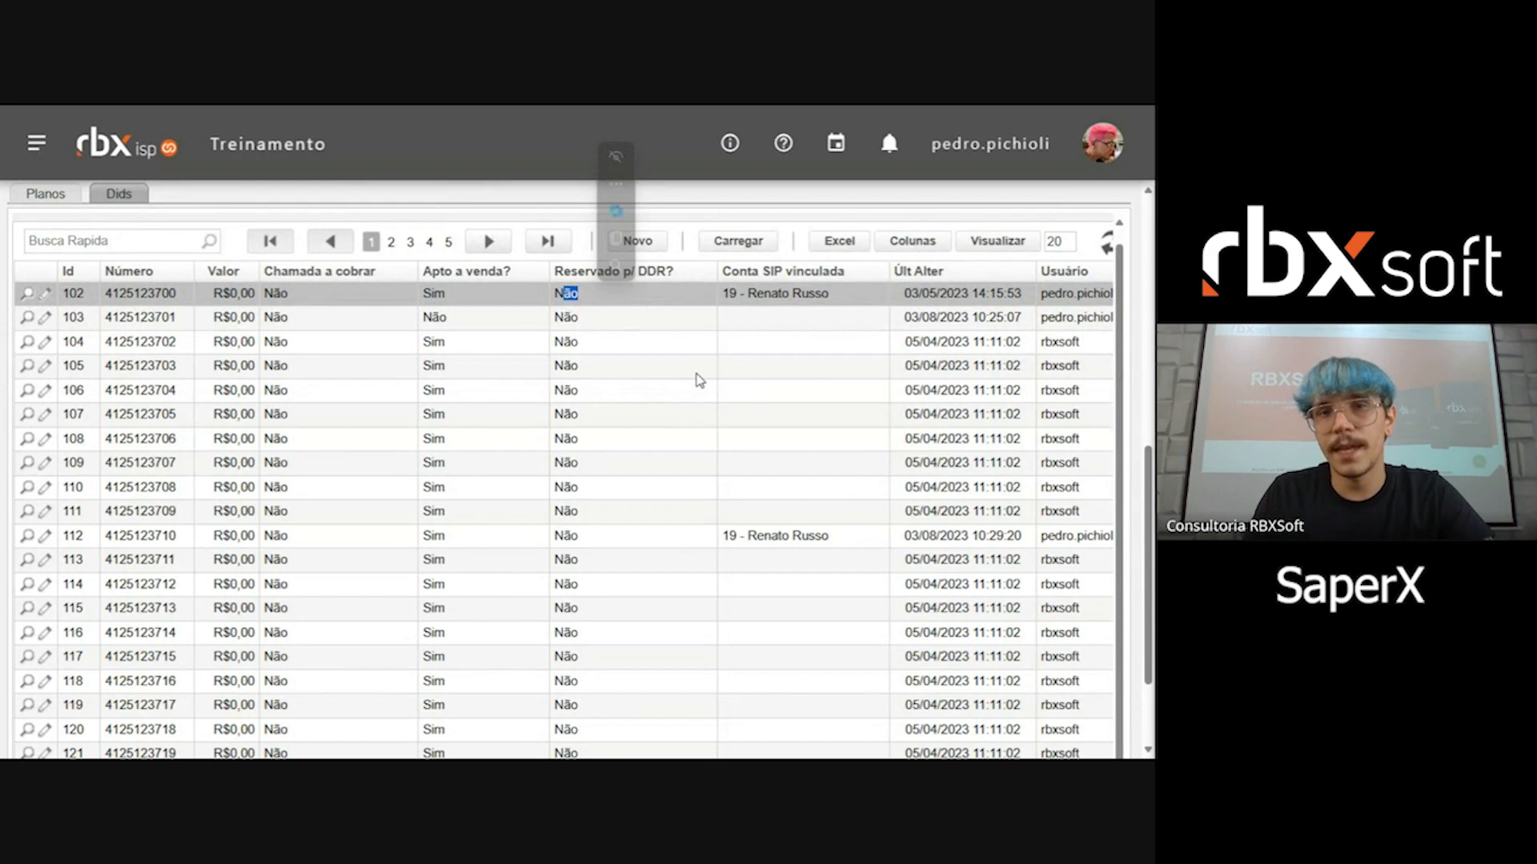
drag(729, 293, 854, 296)
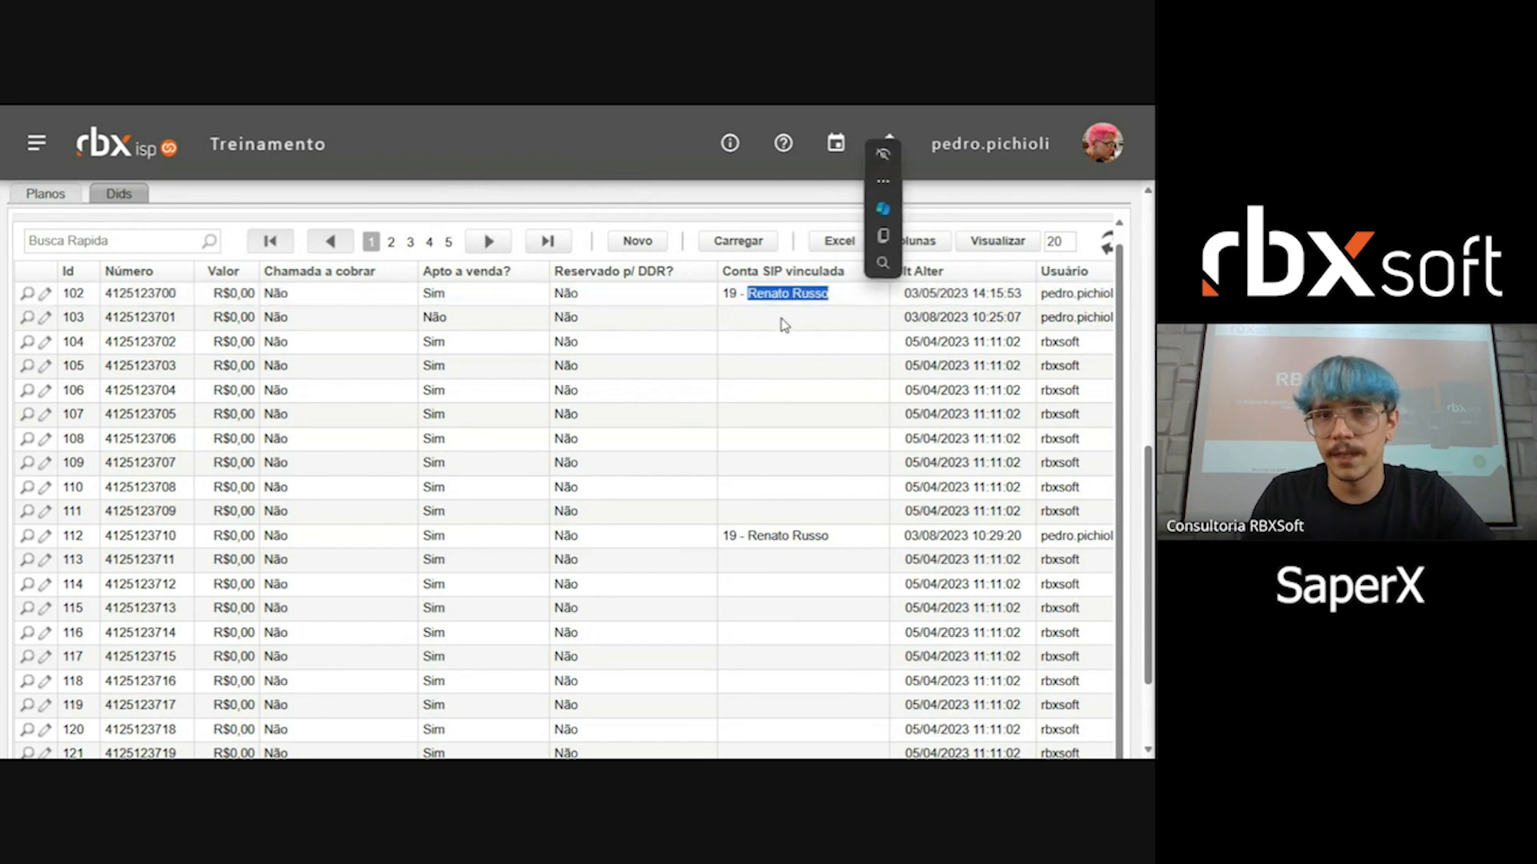
click(955, 350)
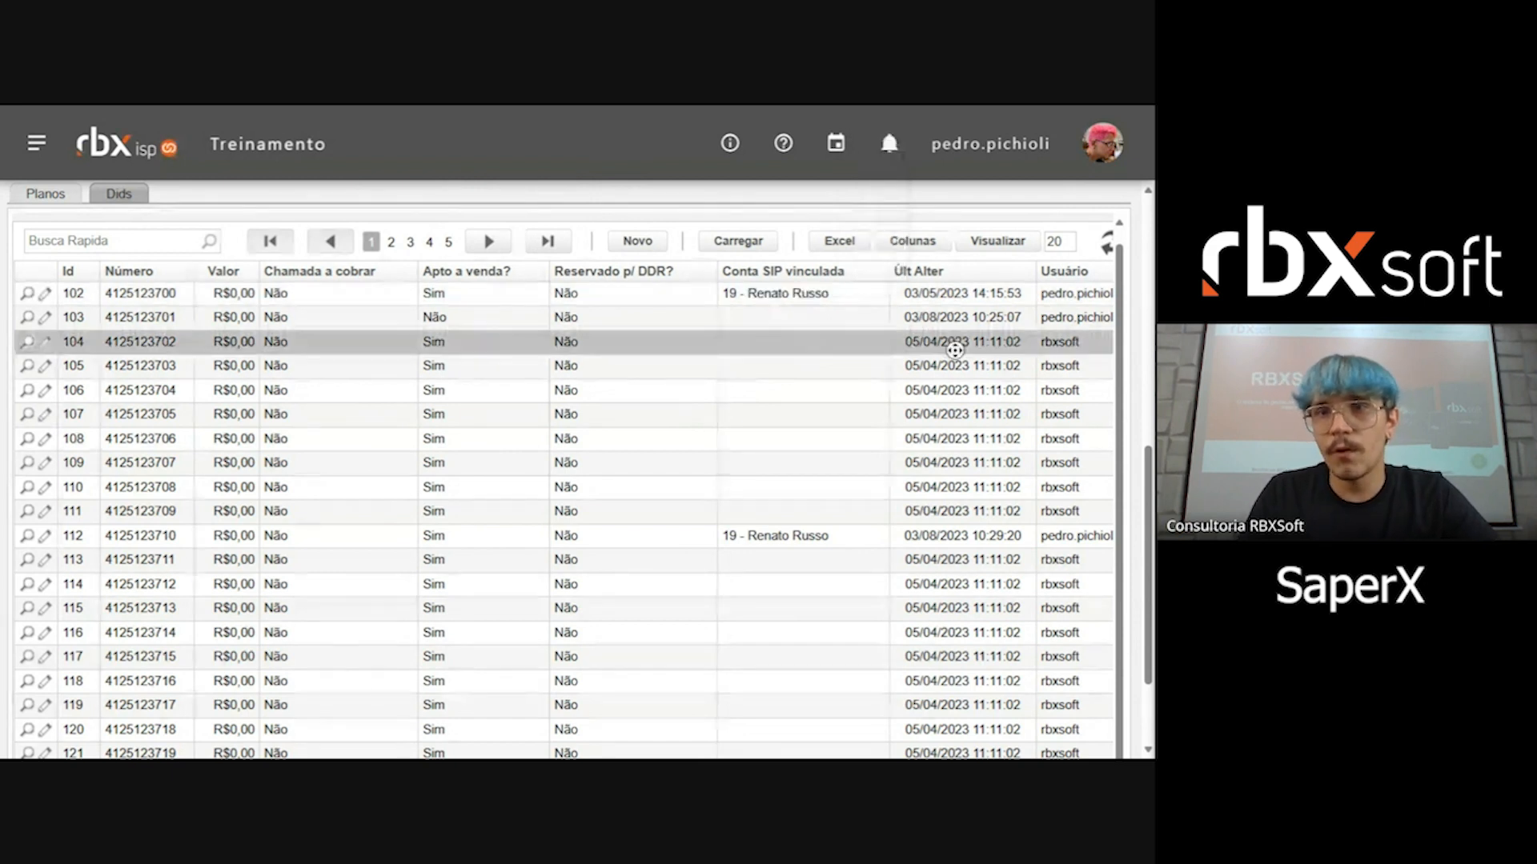
drag(880, 294, 1093, 294)
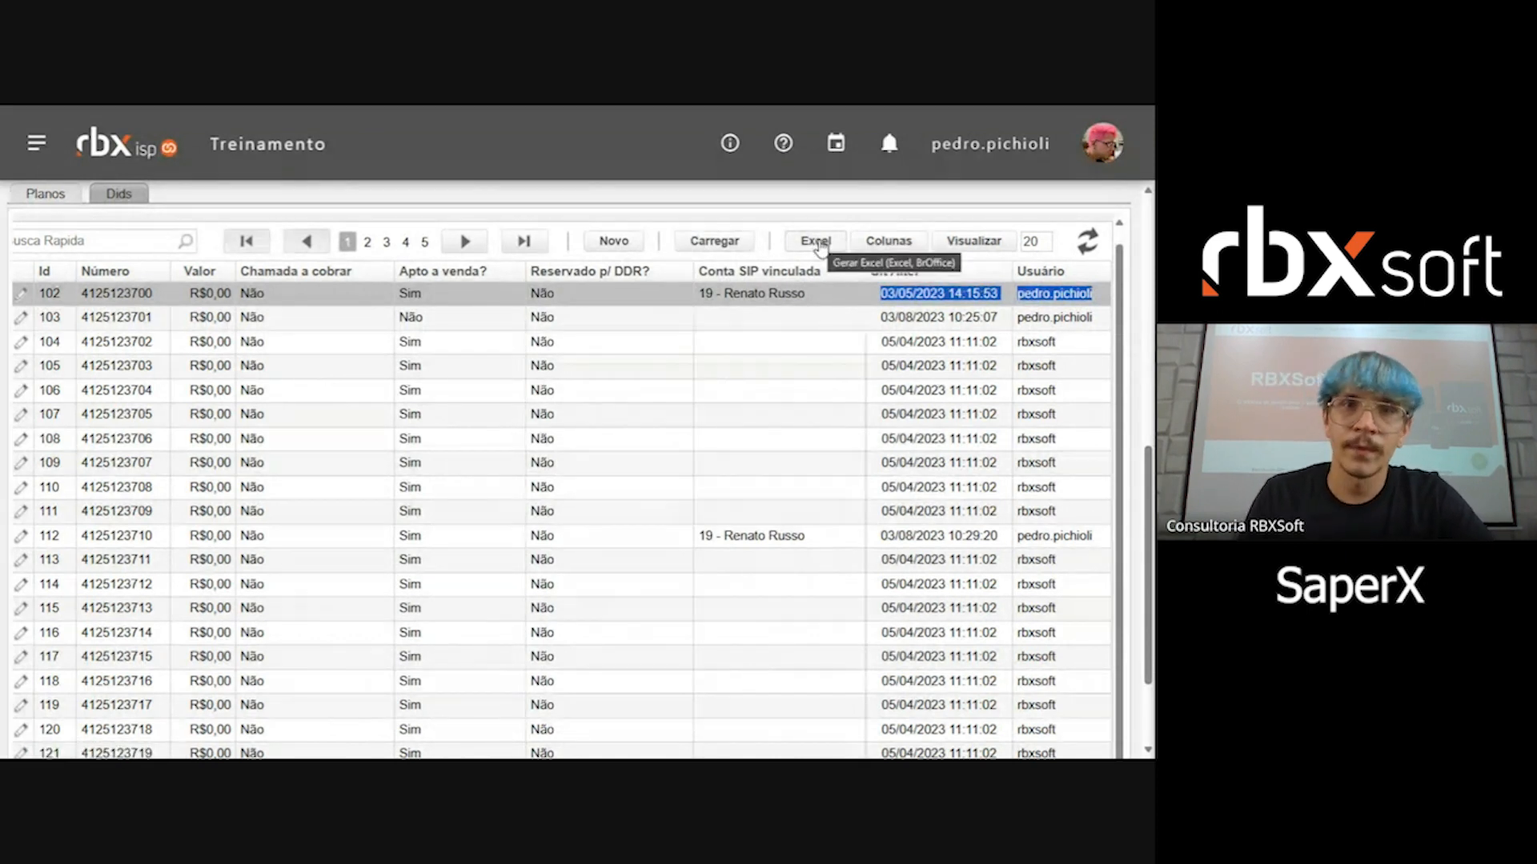
Step: Add the Cadastro and Cidade/Estado columns to the DID list between Id and Número, and apply the column selection
scroll(742, 436, down, 2)
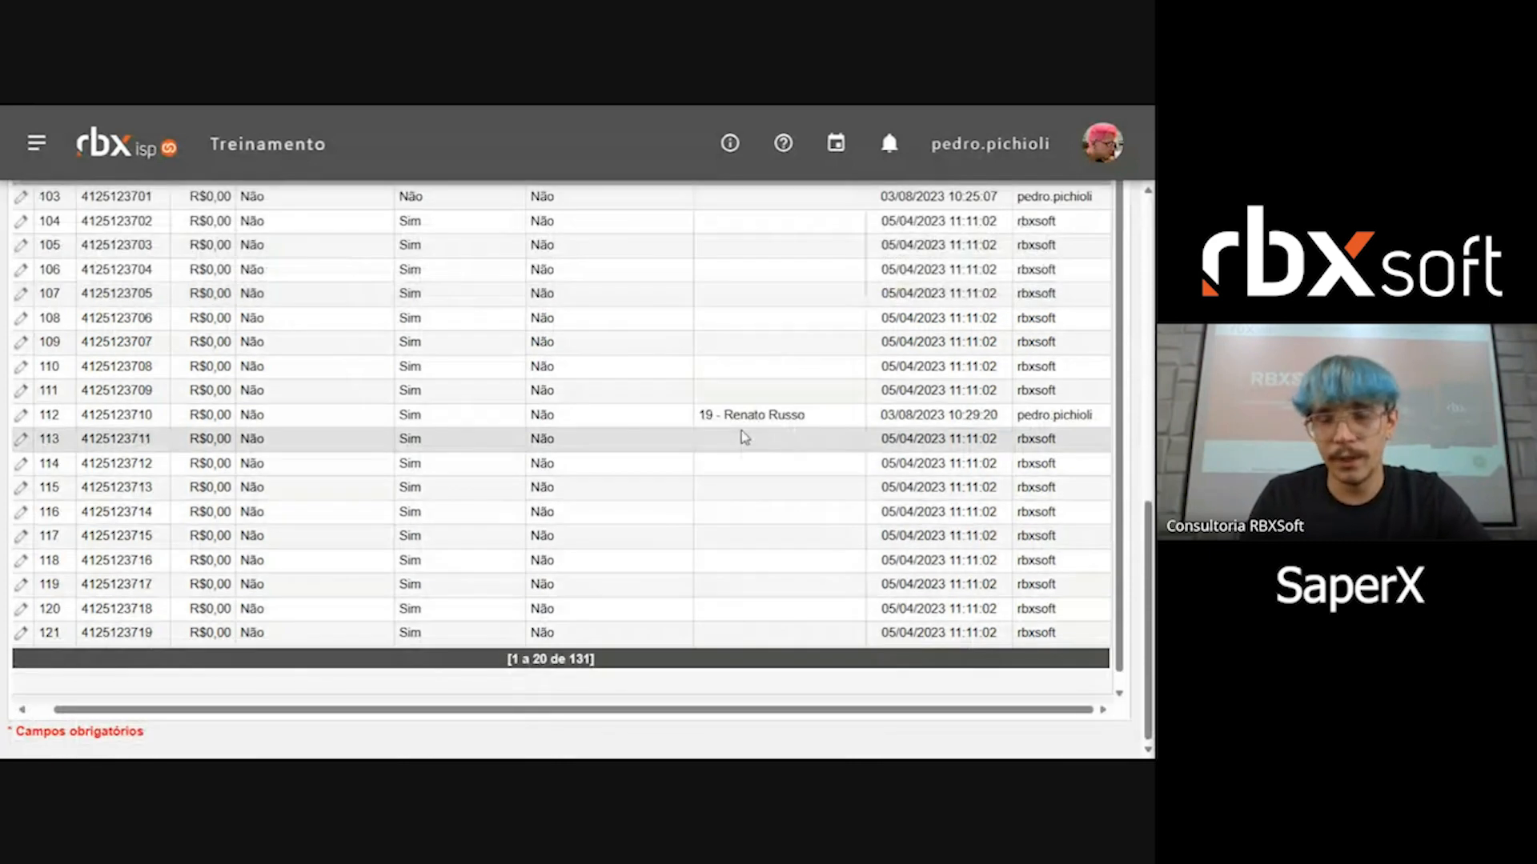
scroll(741, 436, up, 4)
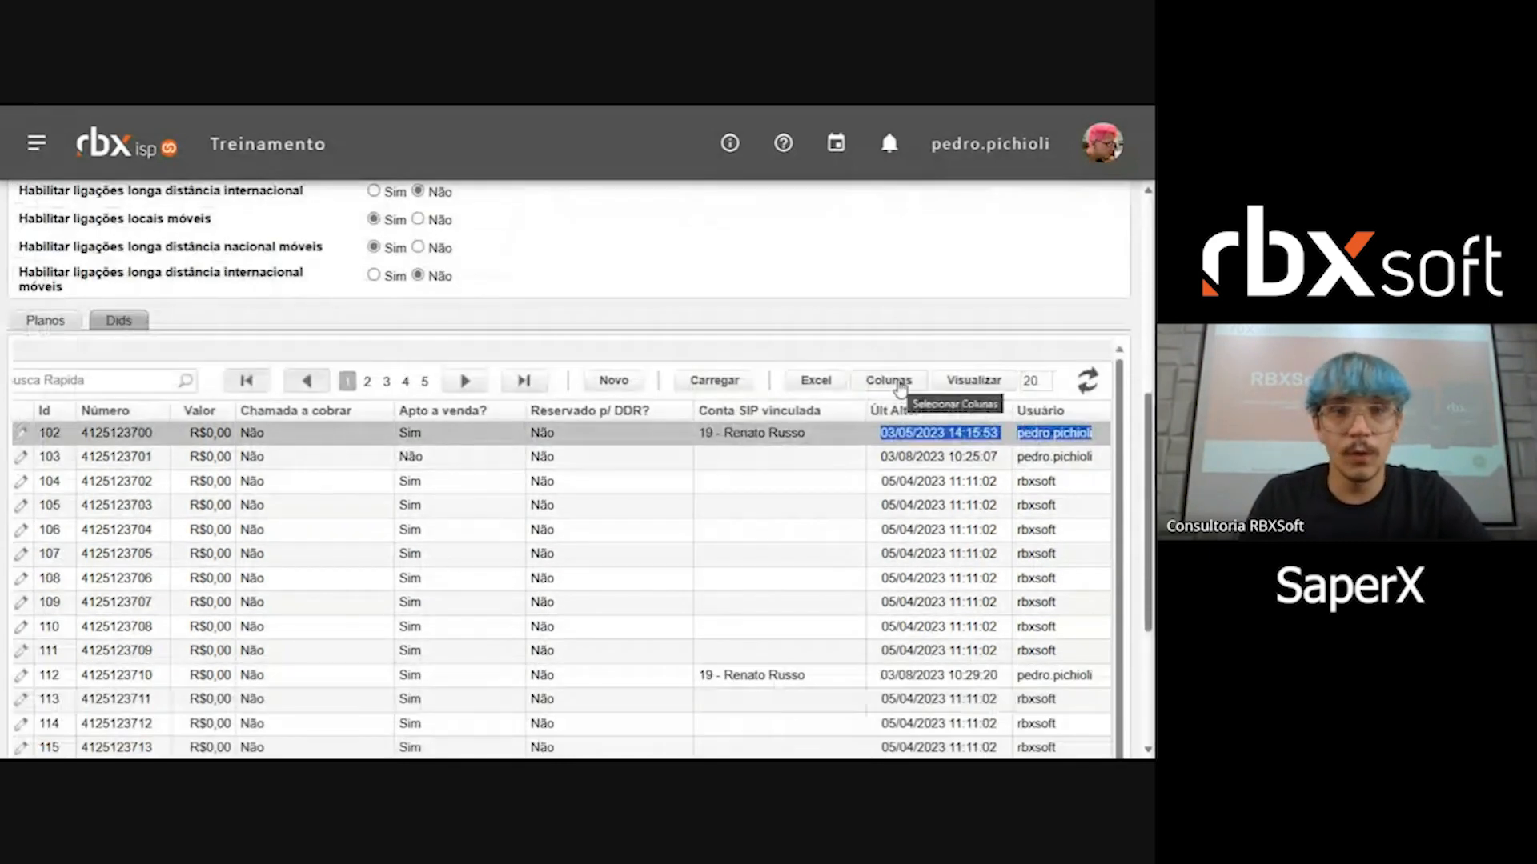
click(895, 381)
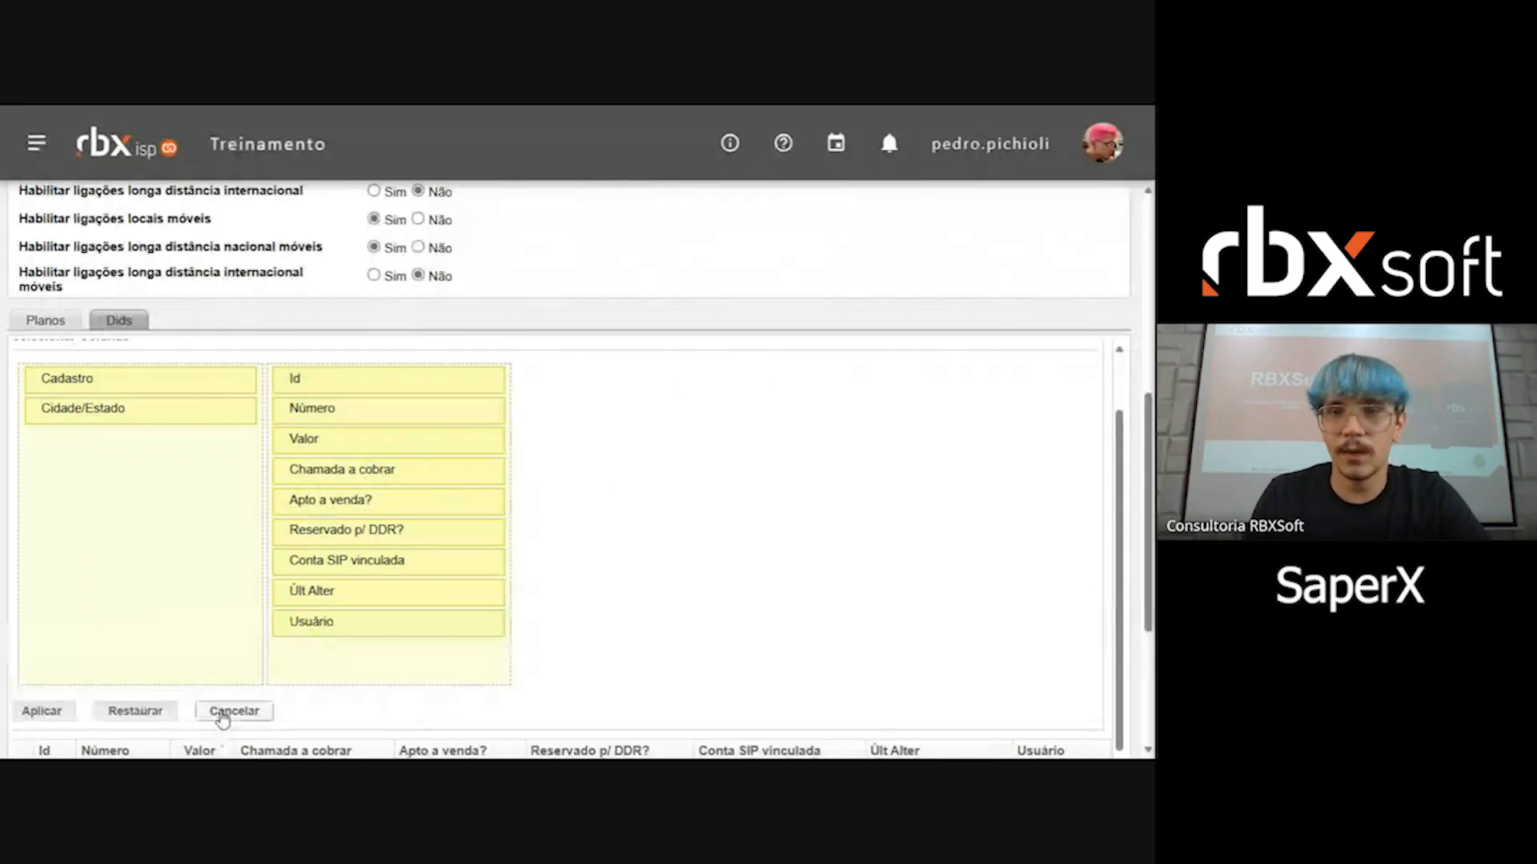
click(223, 711)
click(912, 382)
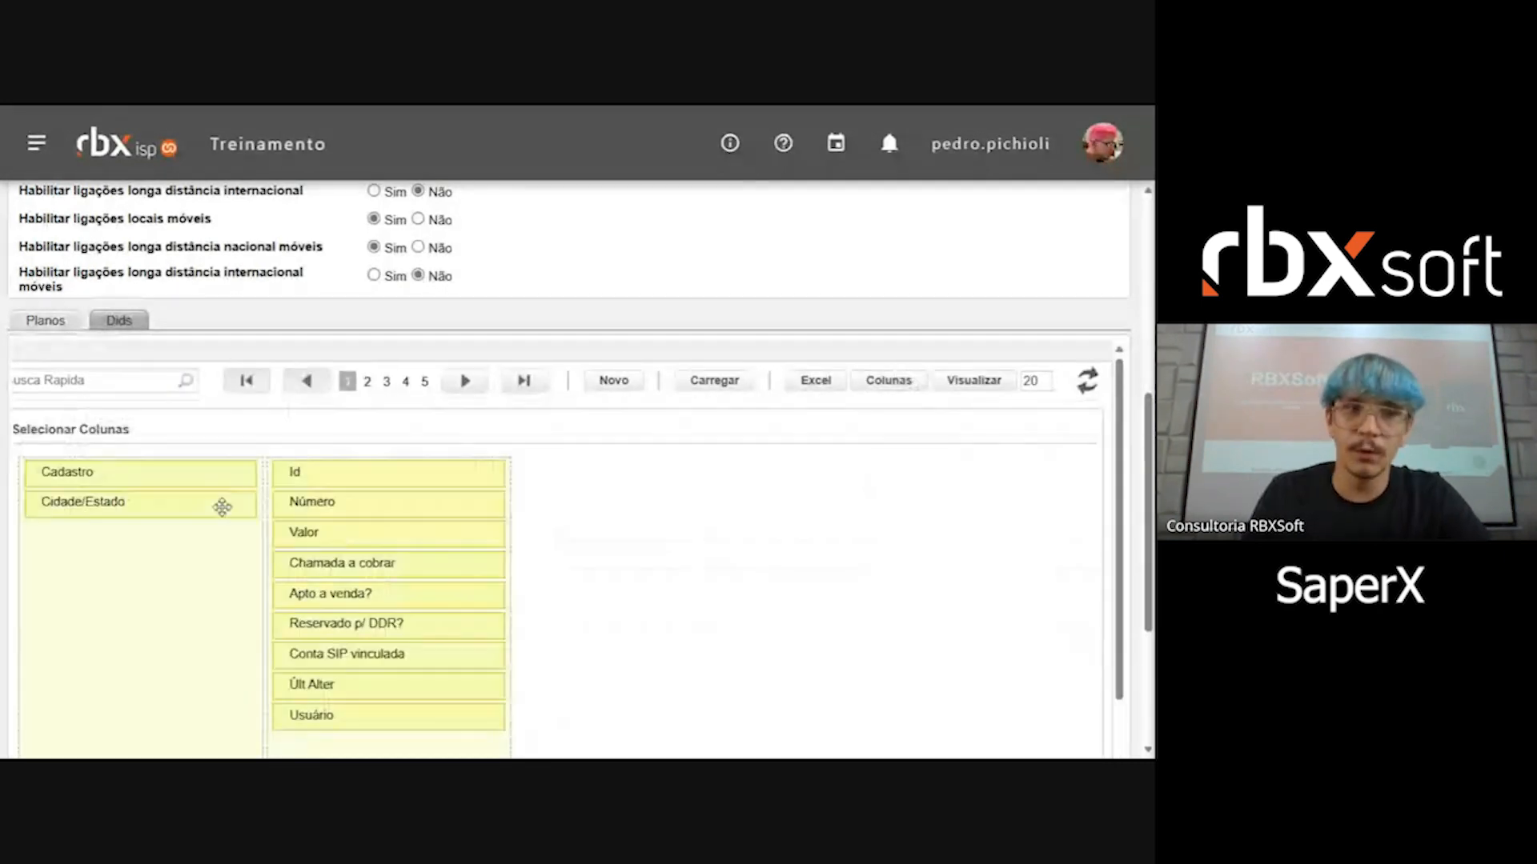
drag(206, 473, 449, 530)
scroll(100, 552, down, 3)
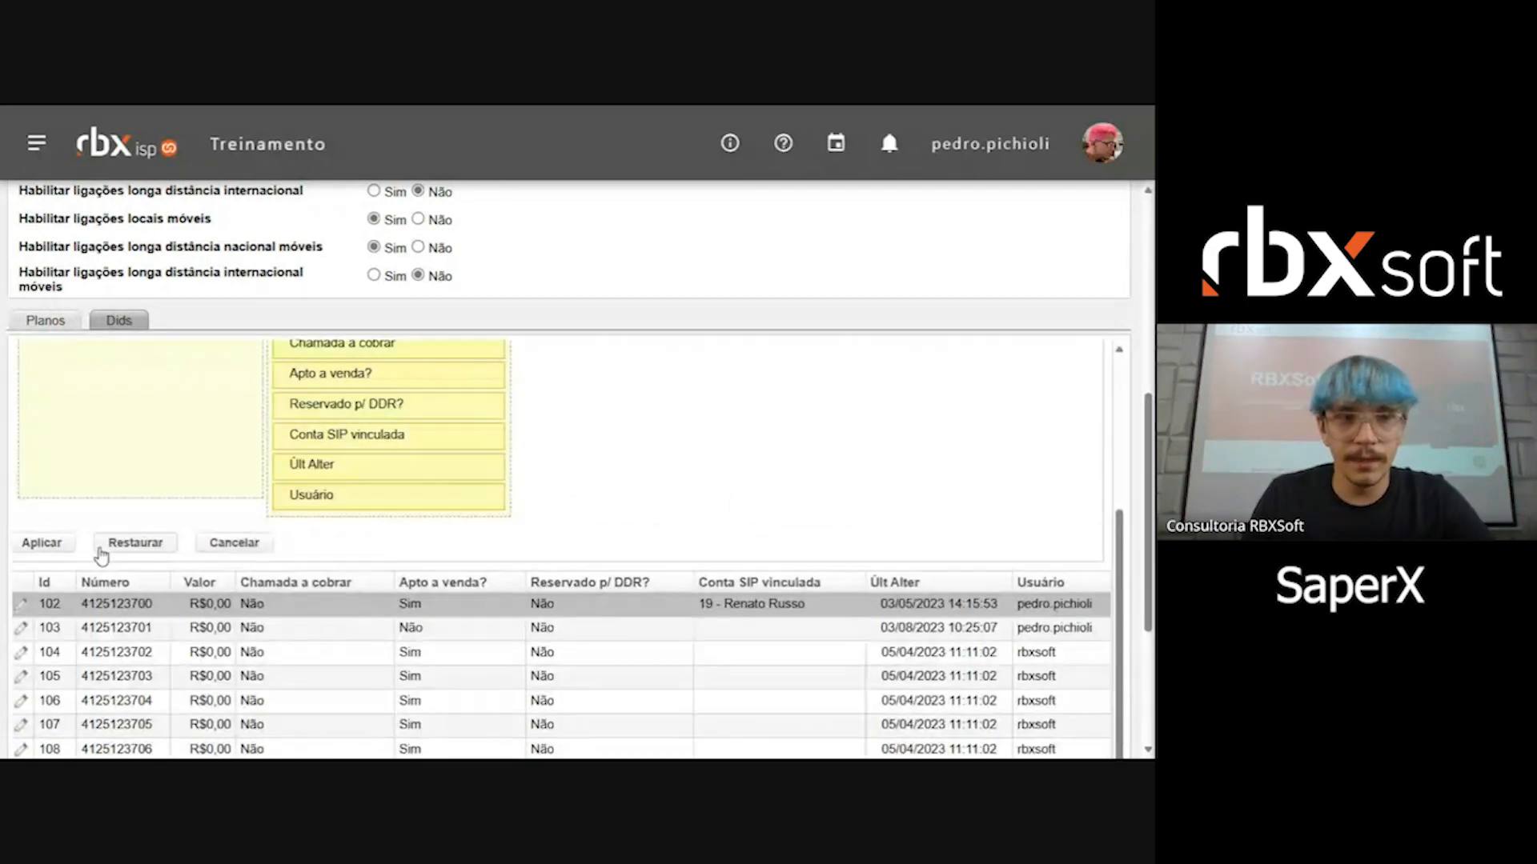
click(42, 543)
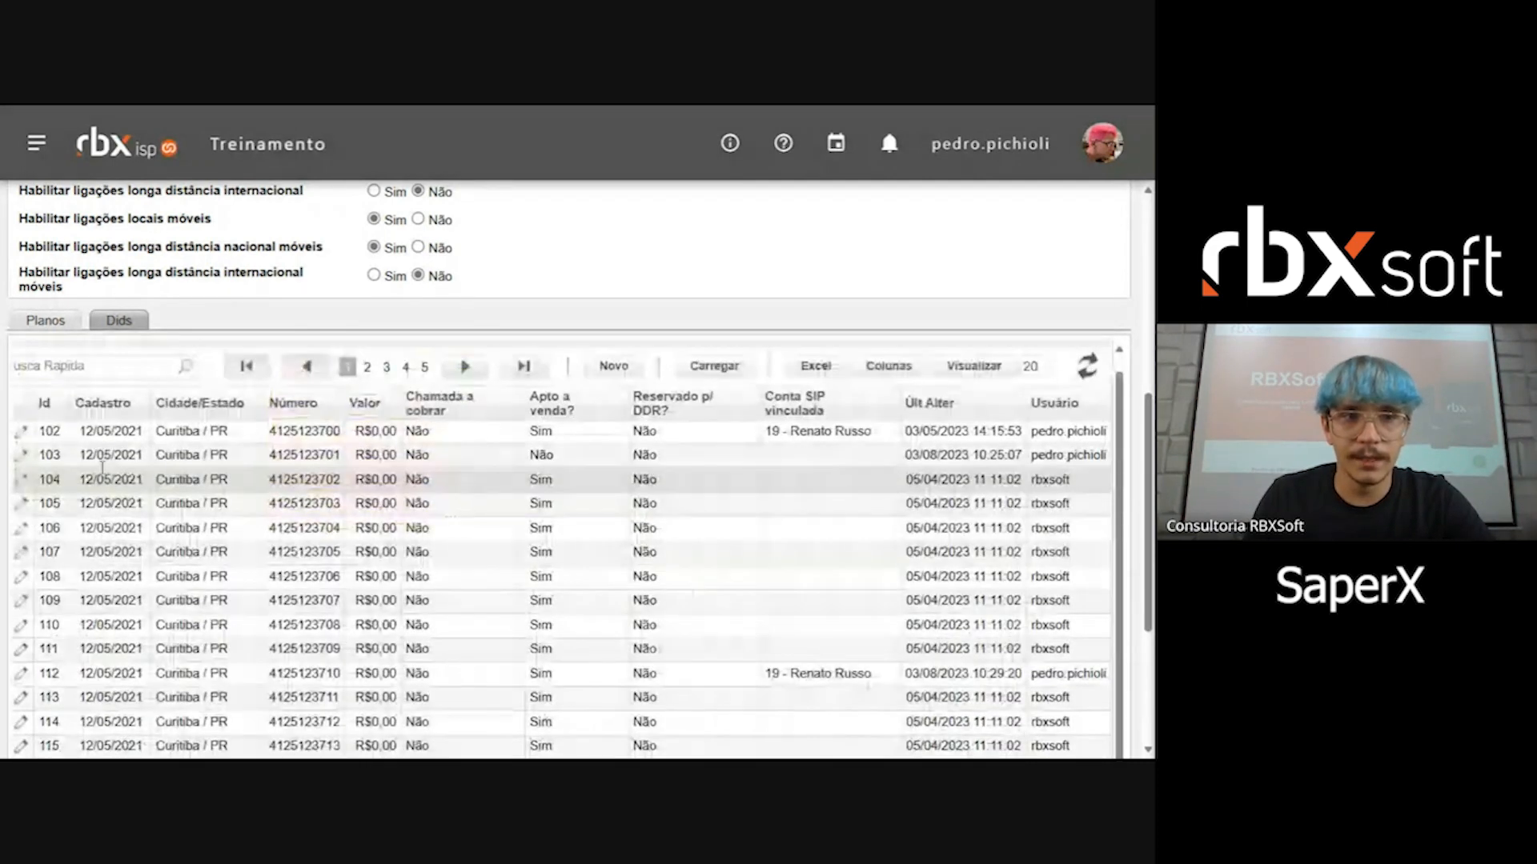
Step: Examine the registration dates and the city and state of the DIDs in the Cadastro and Cidade/Estado columns
scroll(102, 468, down, 1)
click(103, 450)
drag(103, 469, 129, 485)
drag(111, 540, 128, 544)
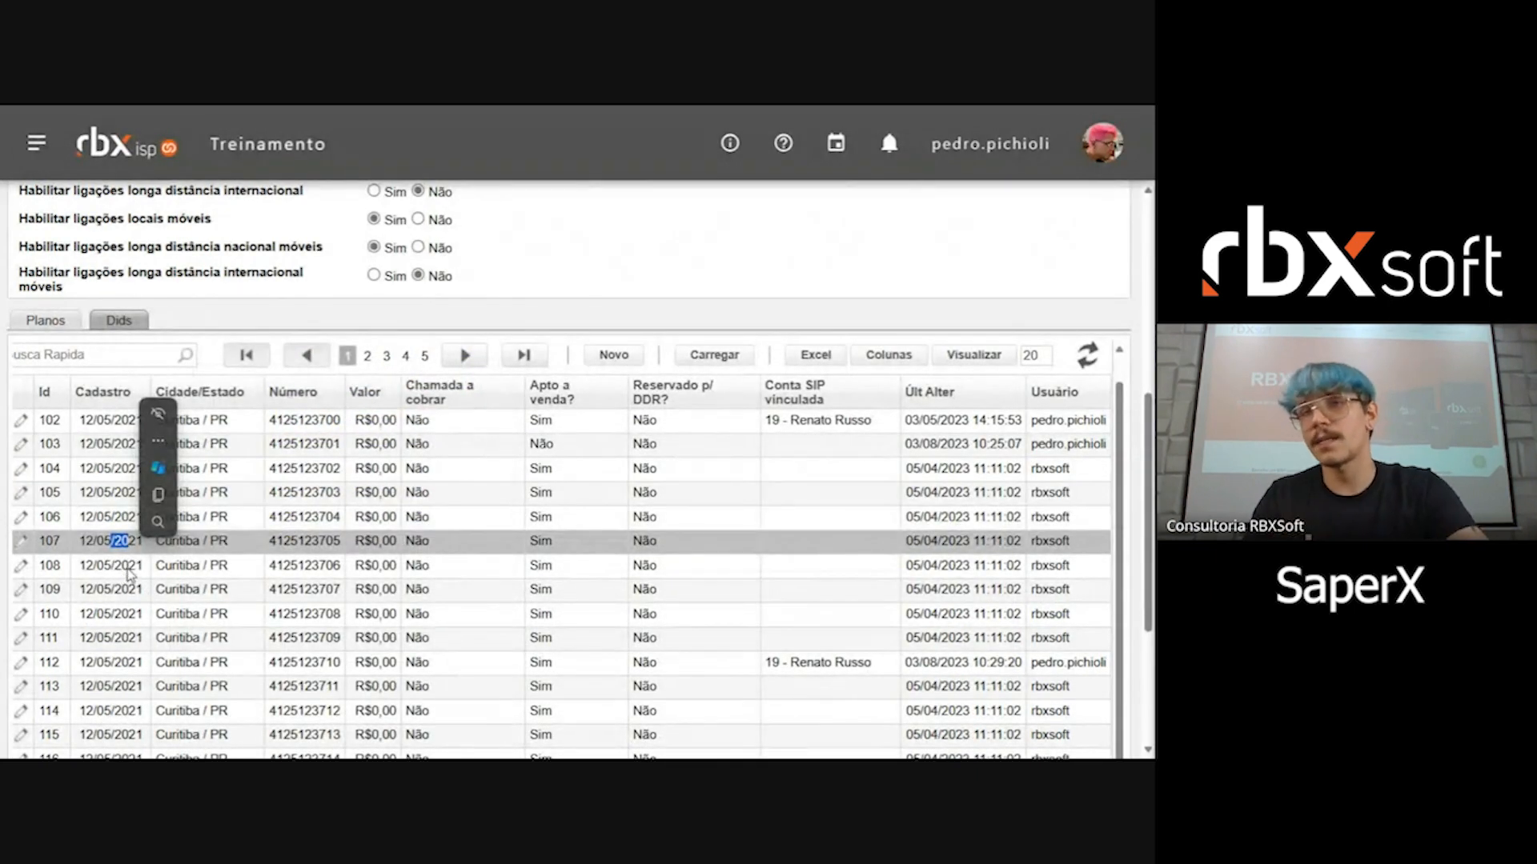
click(252, 435)
click(637, 477)
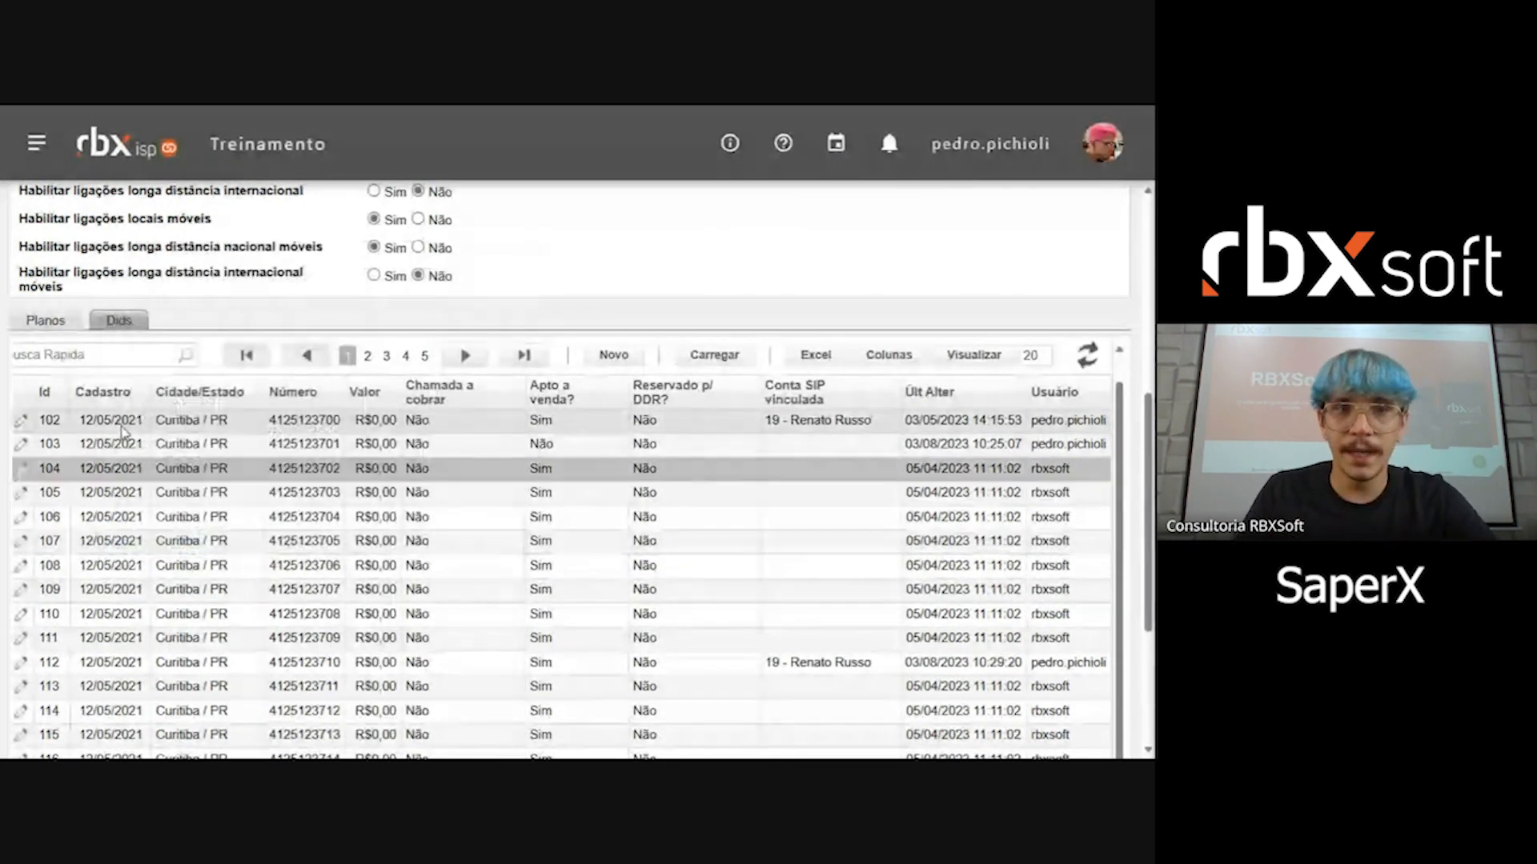
drag(158, 419, 228, 422)
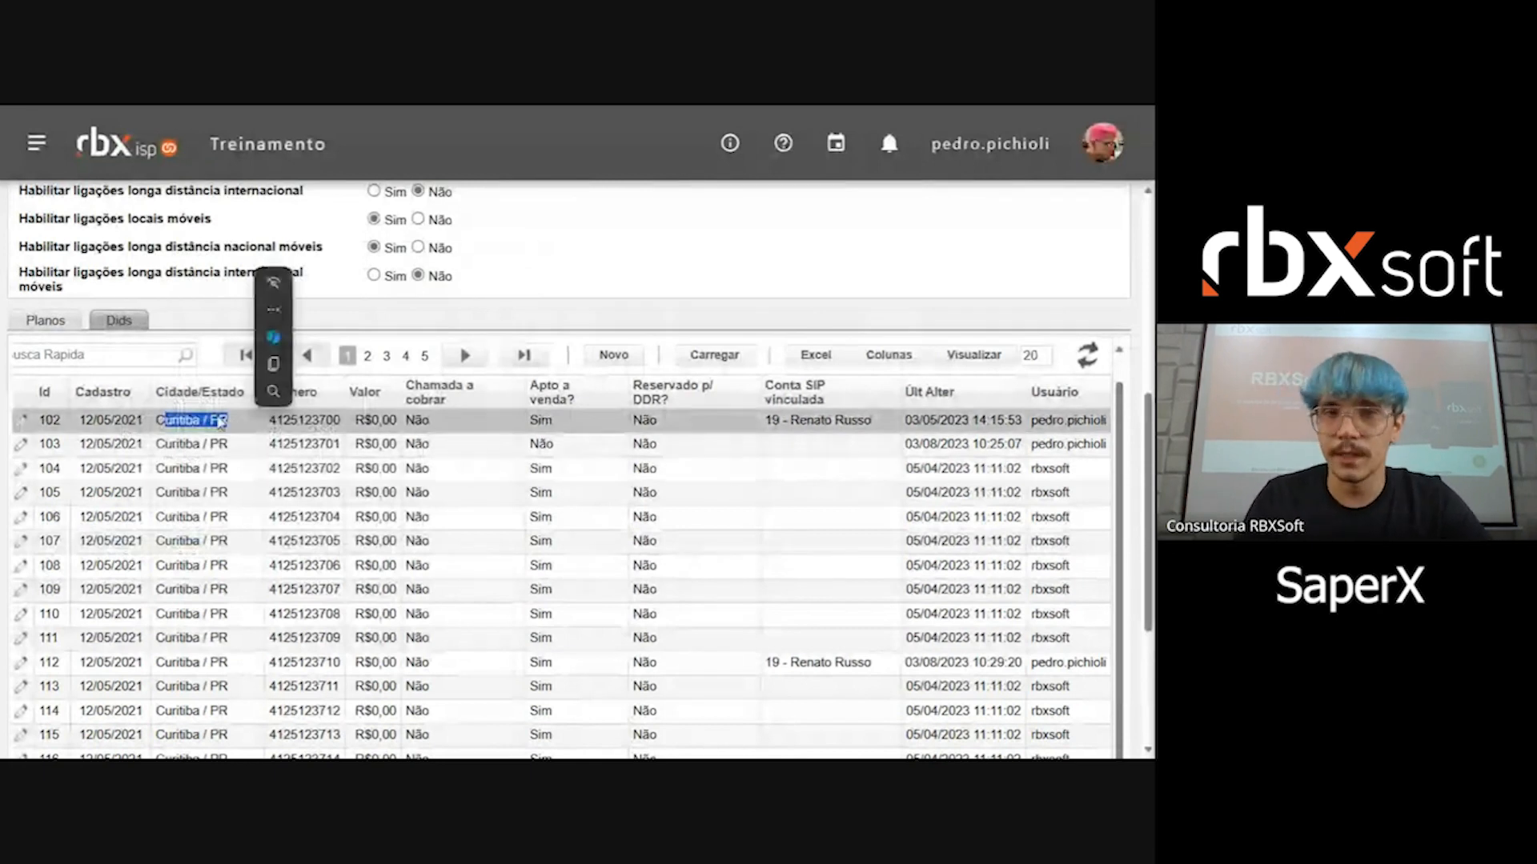
Step: Start registering a new DID, enter its phone number and set the UF to Paraná
click(705, 280)
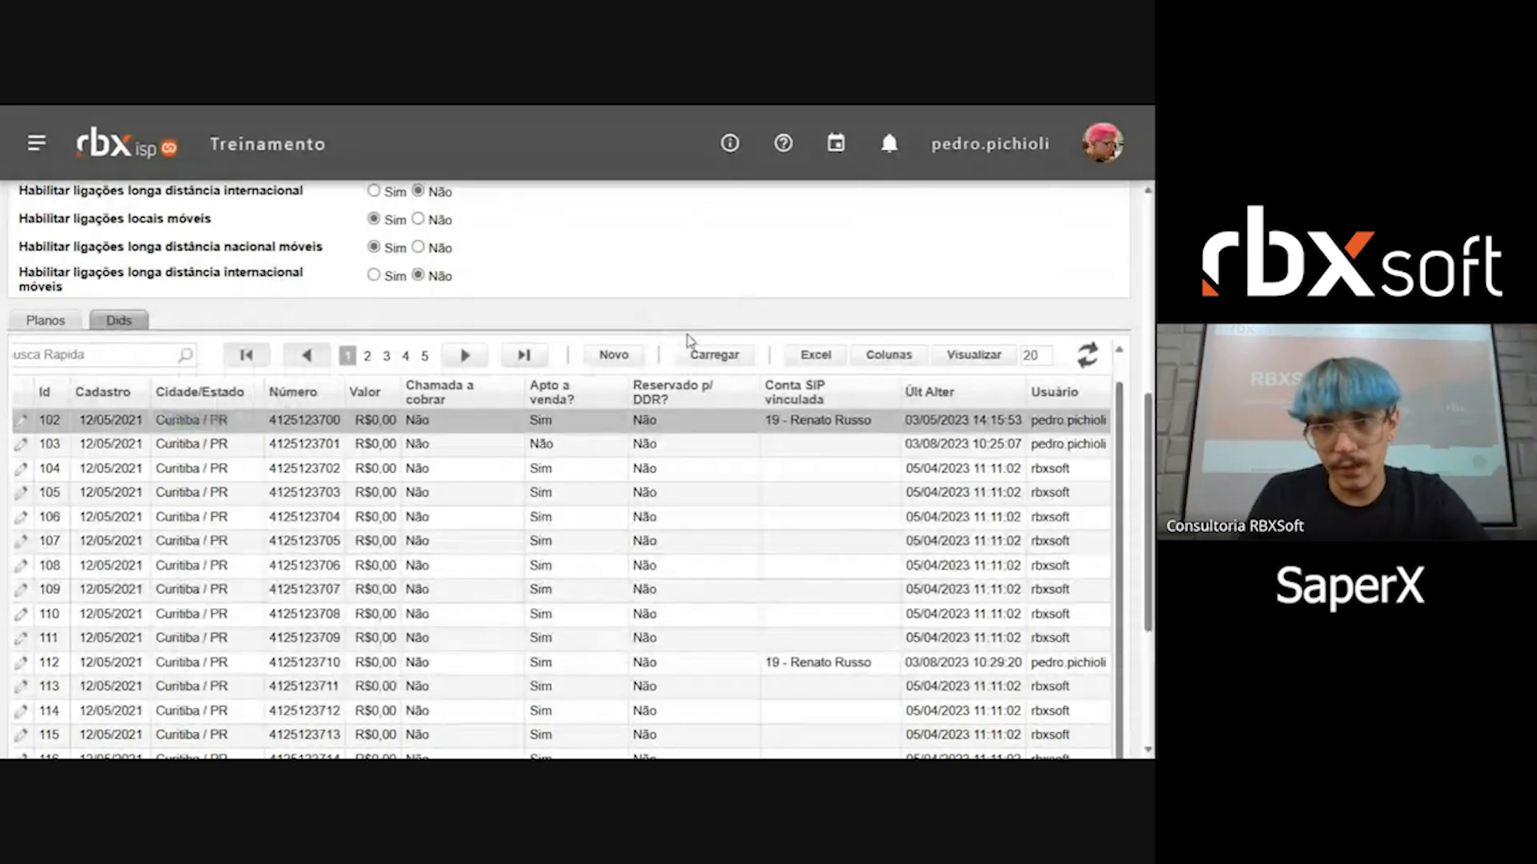
click(614, 356)
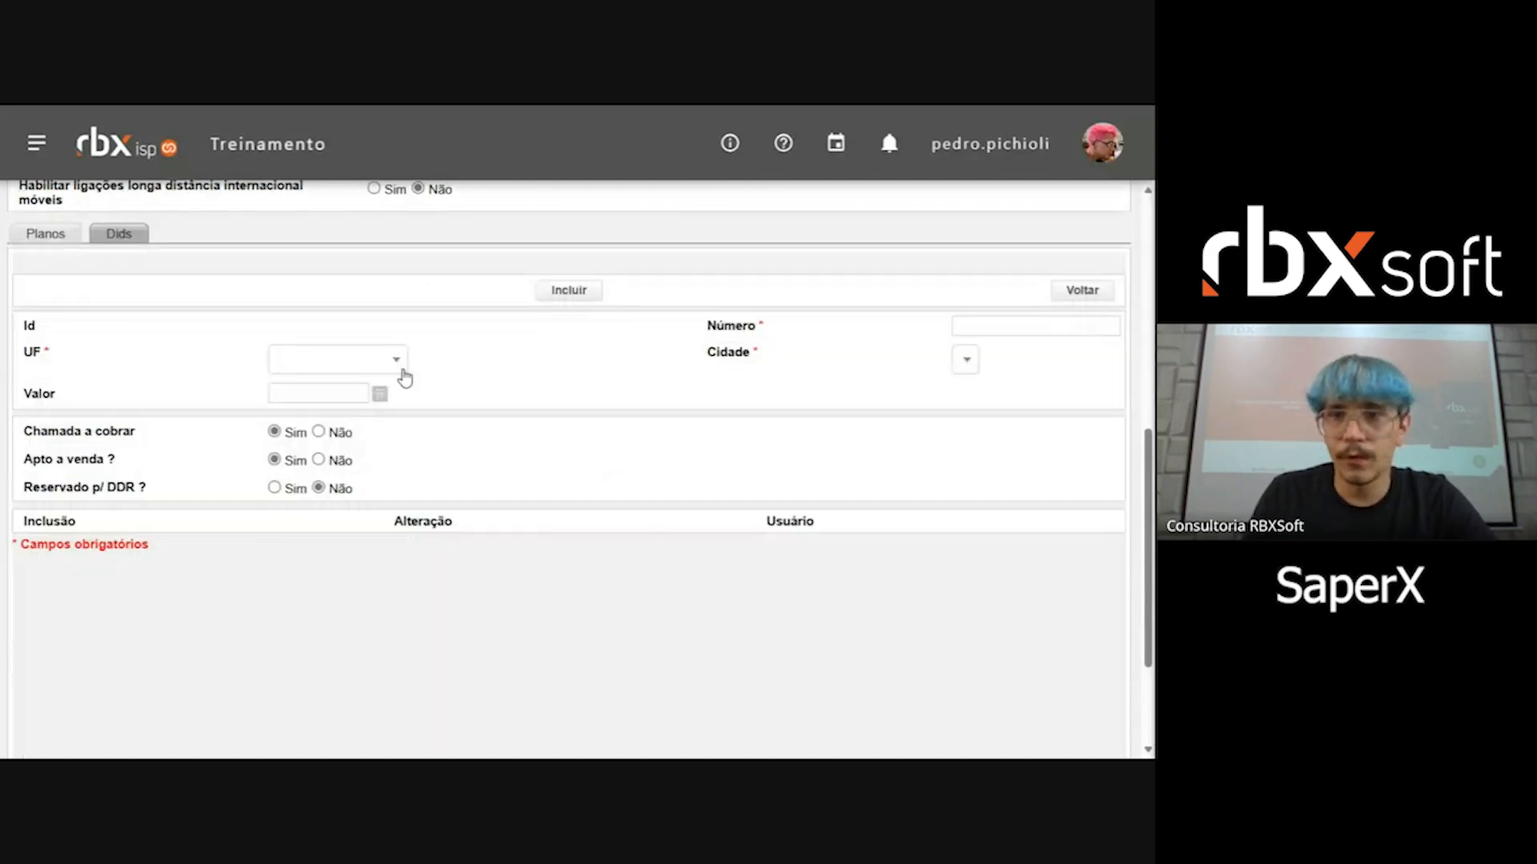
click(1019, 326)
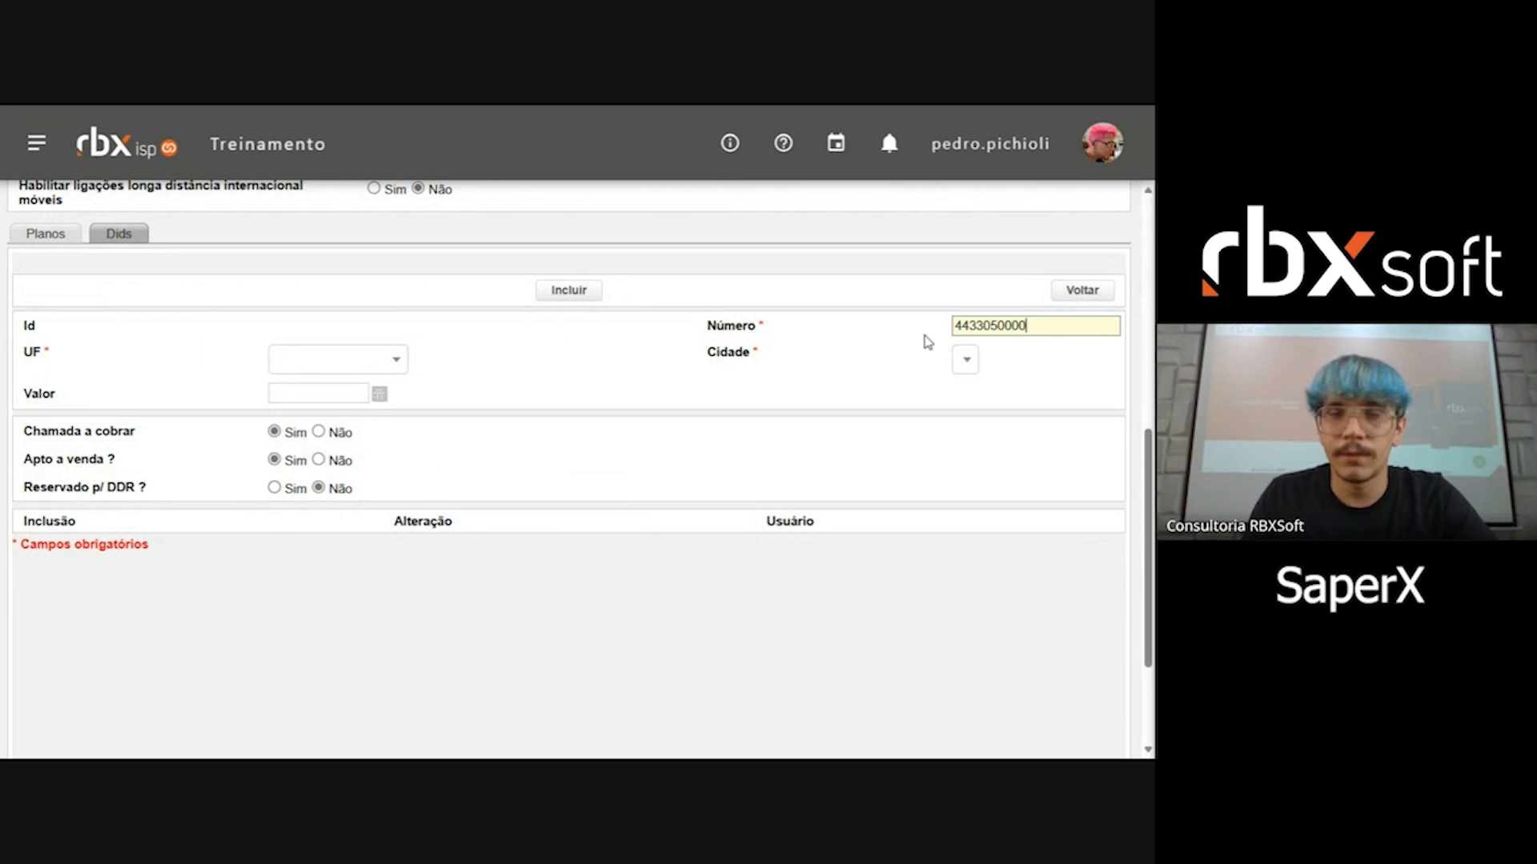
click(30, 347)
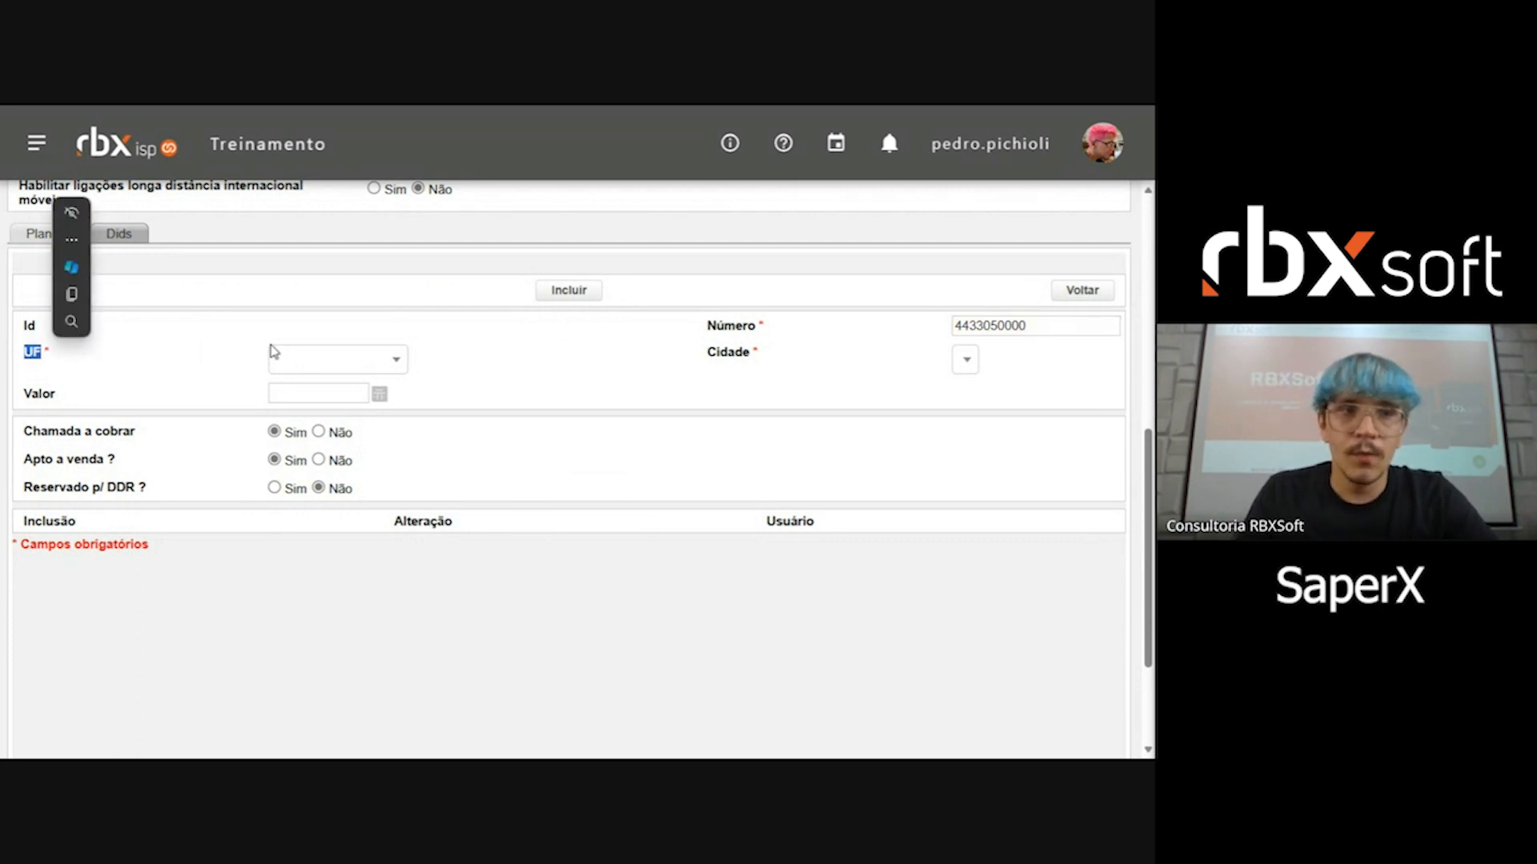
click(375, 369)
text(paran)
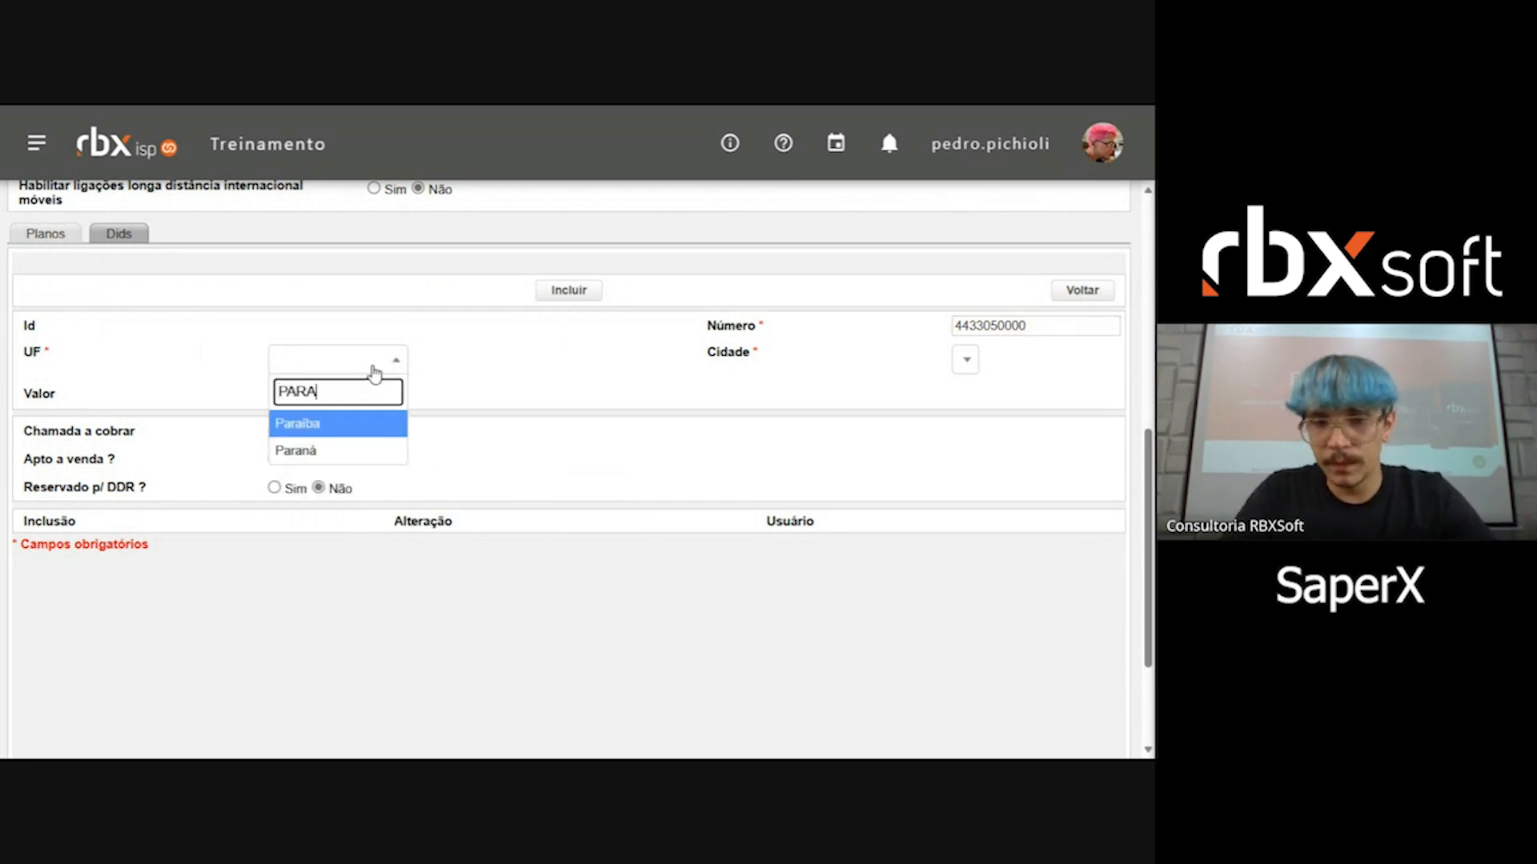
key(Return)
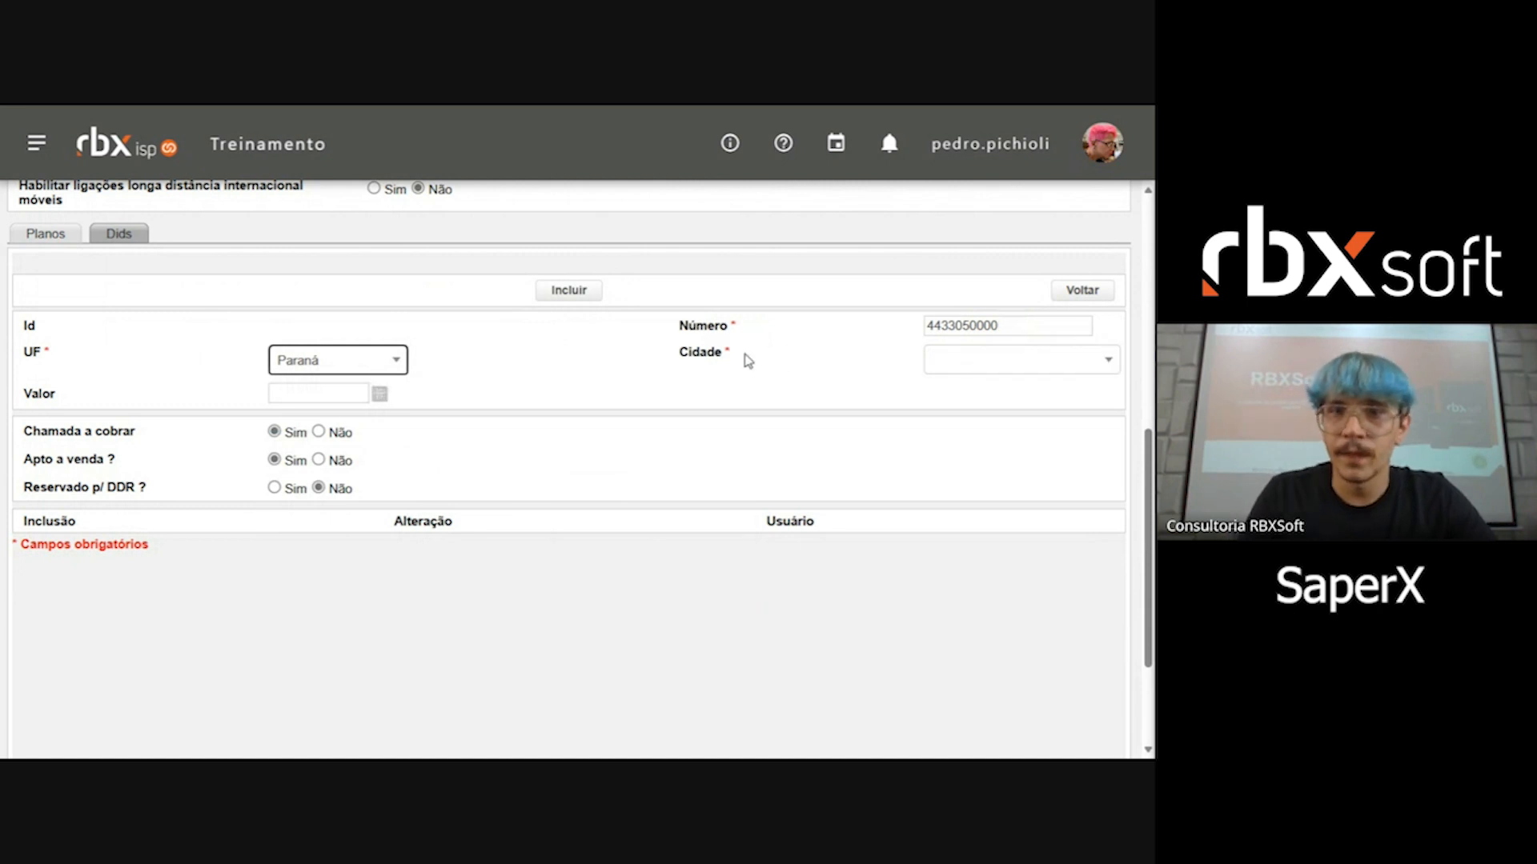
Step: Set the new DID's Cidade to Marialva, checking the list of Paraná cities
click(967, 367)
text(MARIAL)
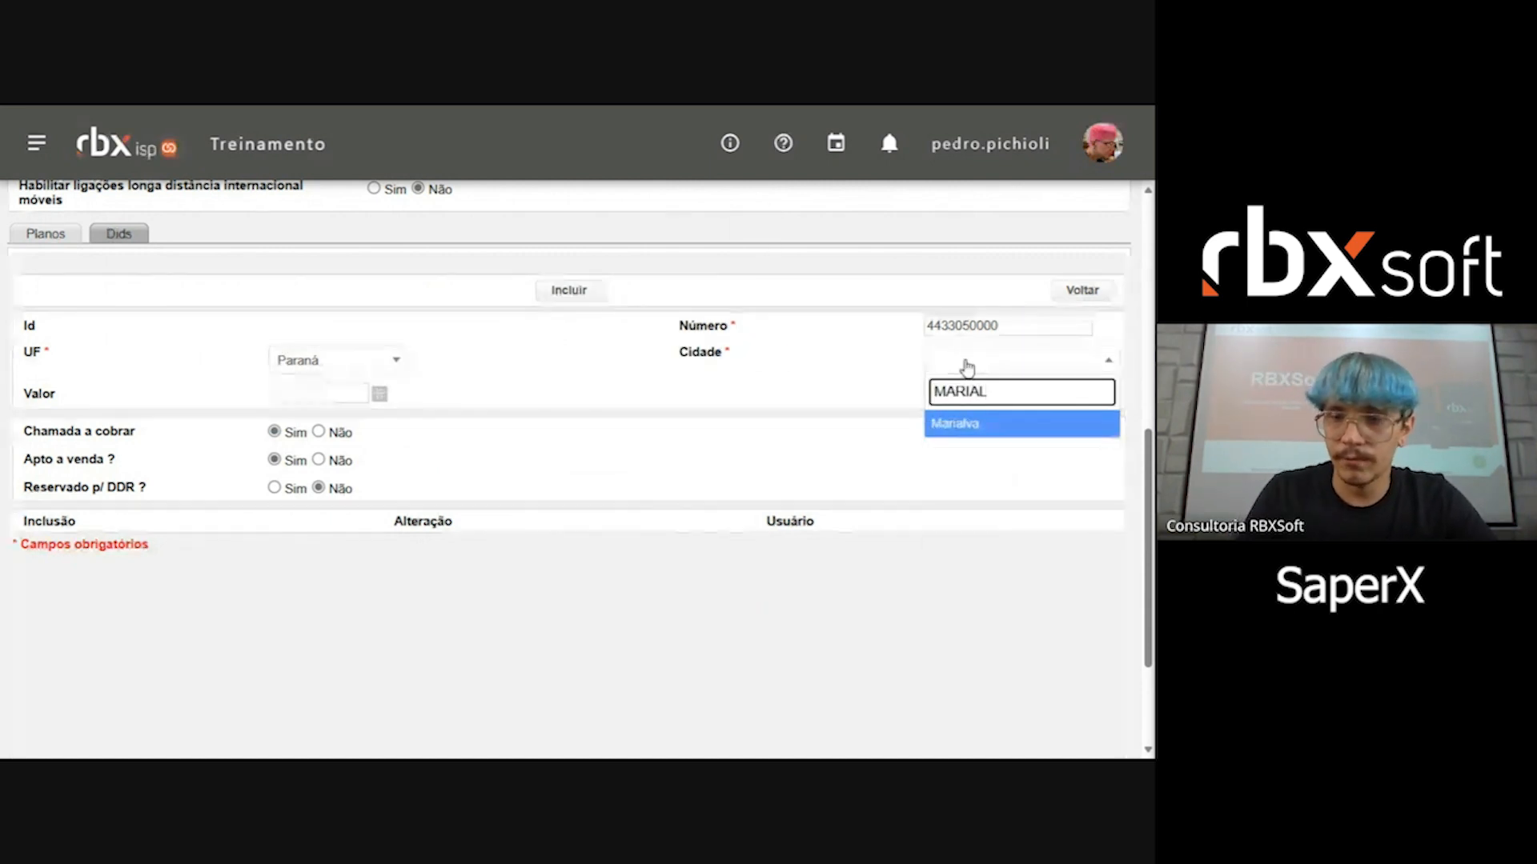
key(Return)
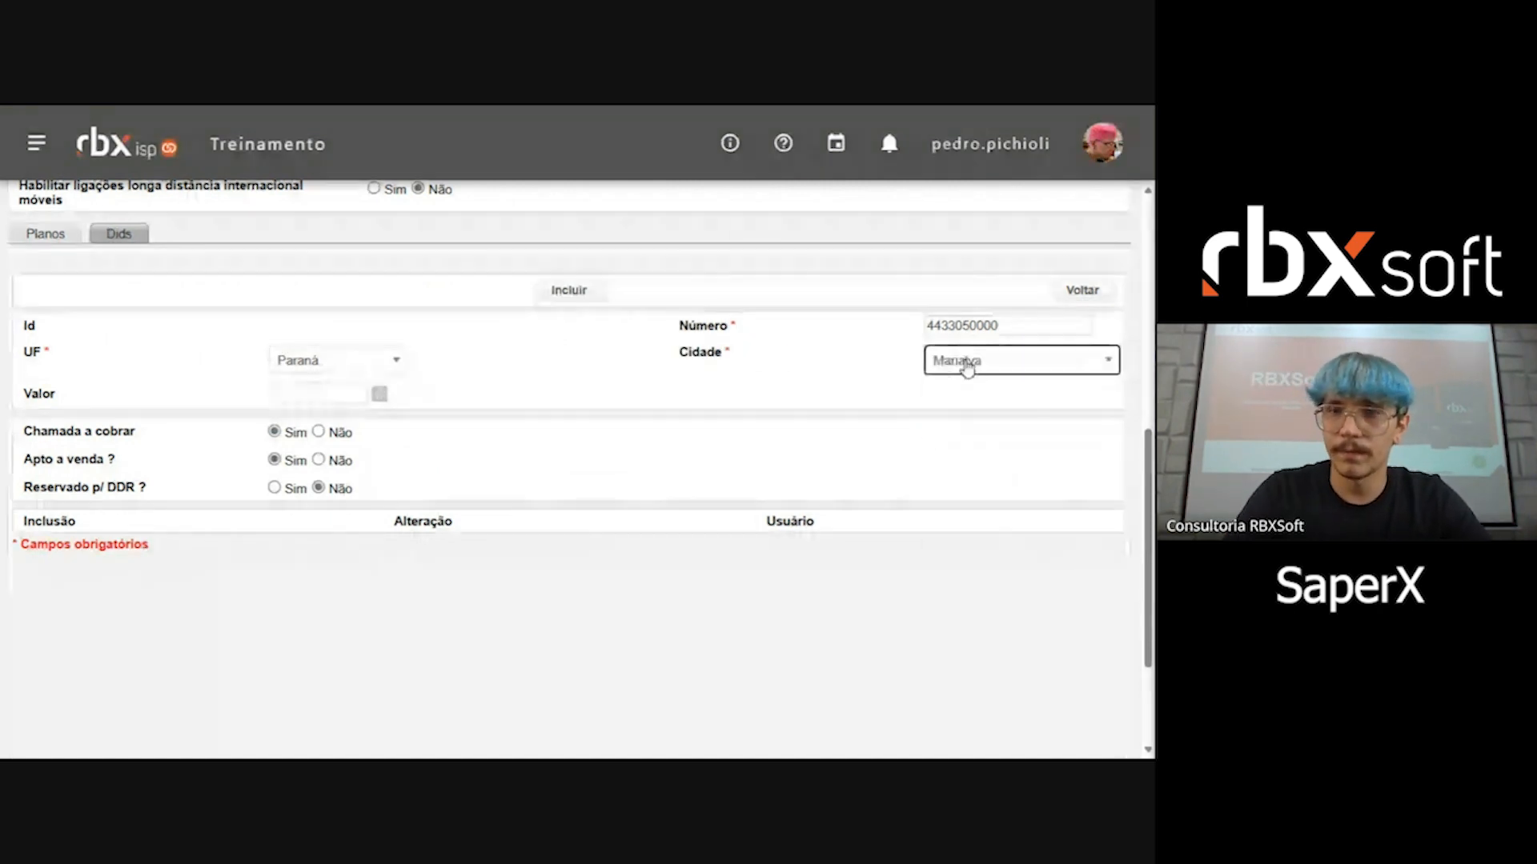
click(968, 362)
scroll(1039, 501, down, 2)
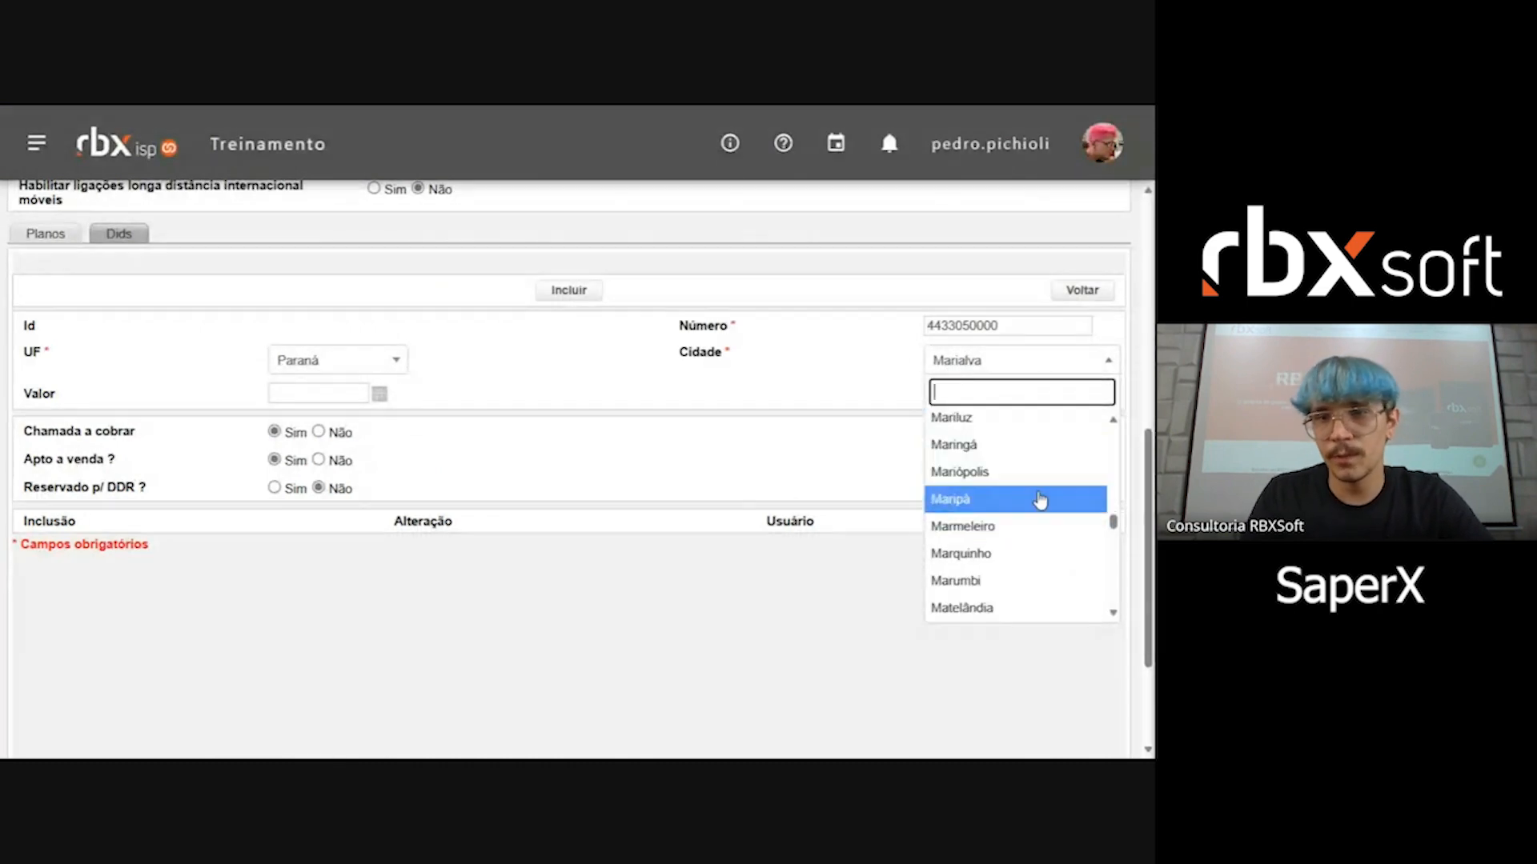
scroll(1040, 498, up, 1)
text(MARIA)
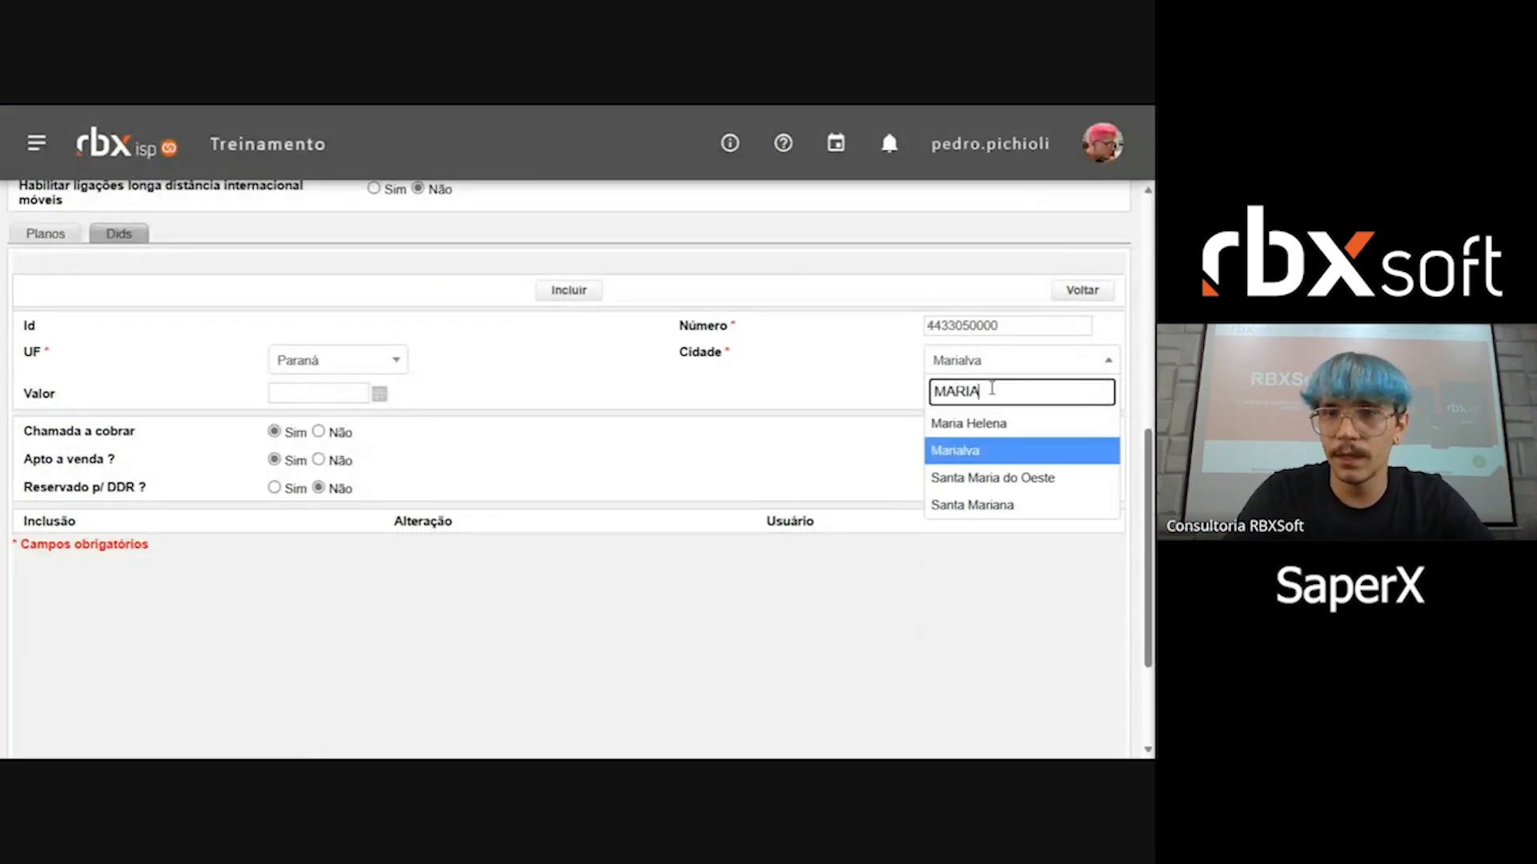
key(Return)
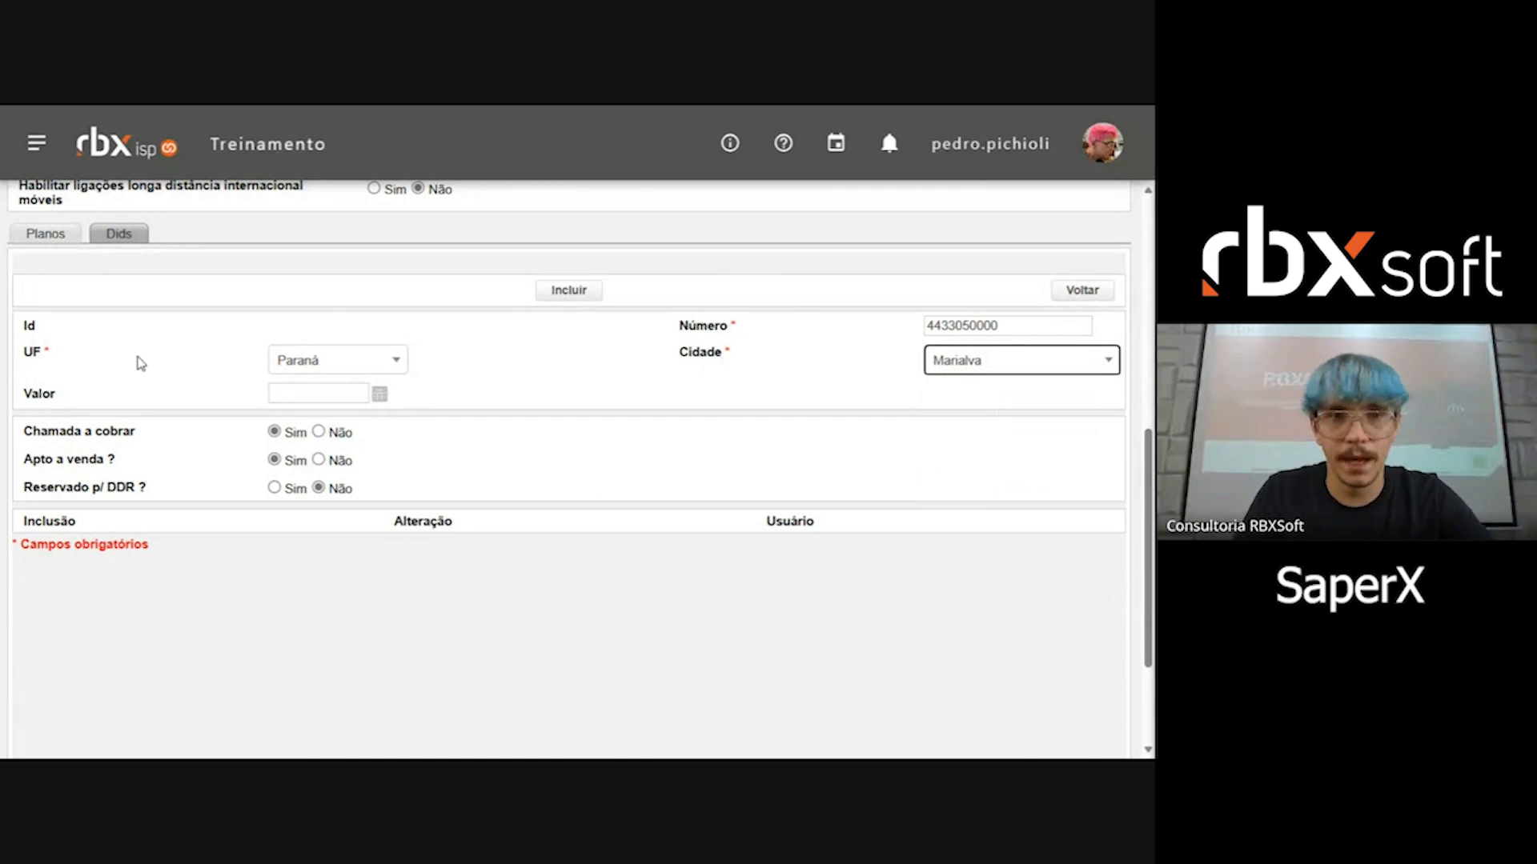
Step: Review the new DID's Valor, Chamada a cobrar, Apto a venda and Reservado p/ DDR fields, and return to the DID list without including it
click(270, 393)
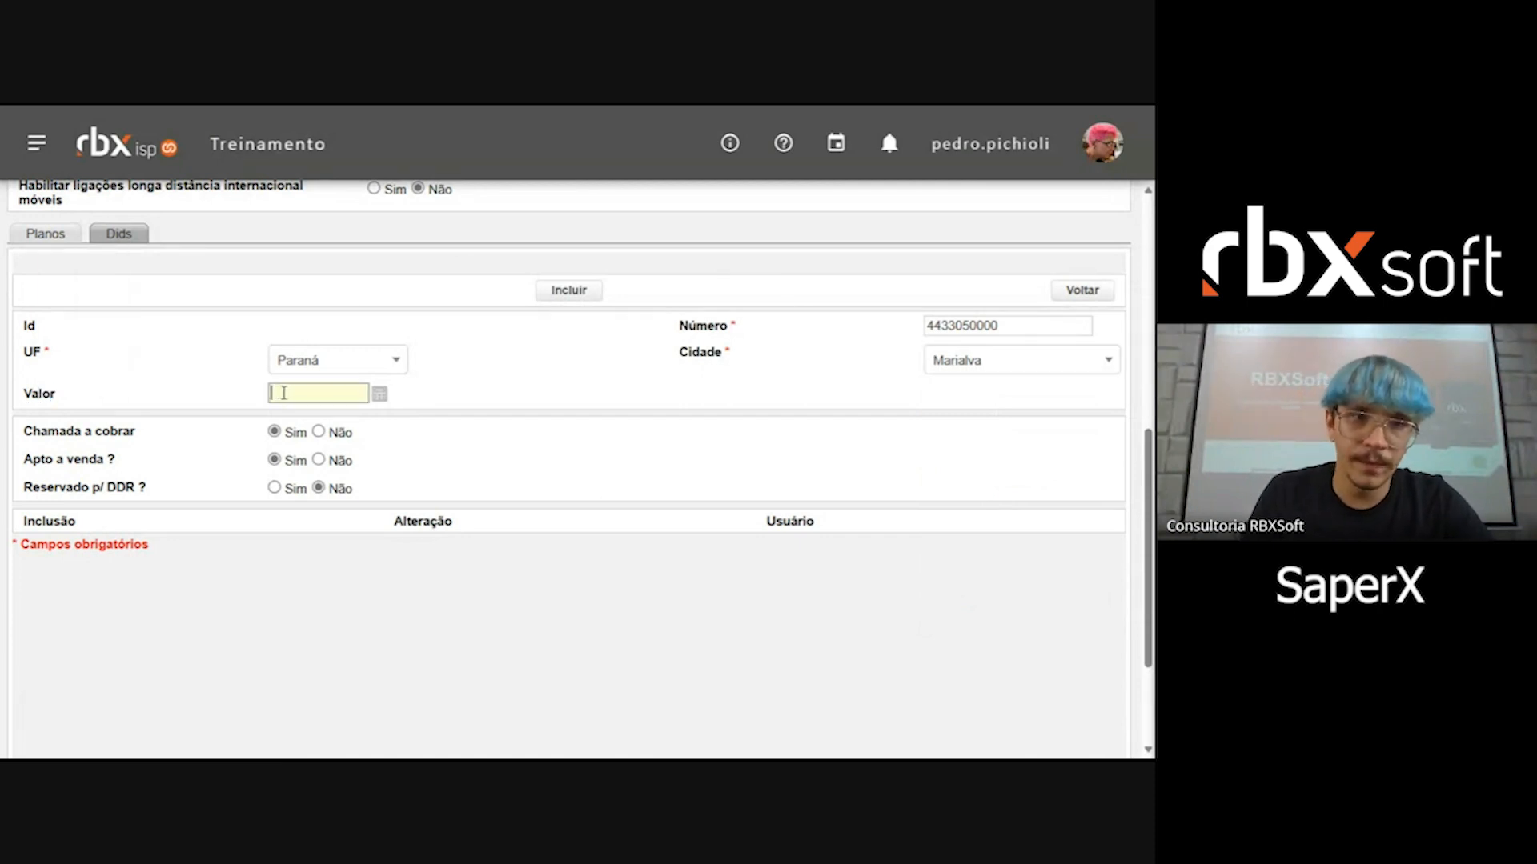
click(40, 387)
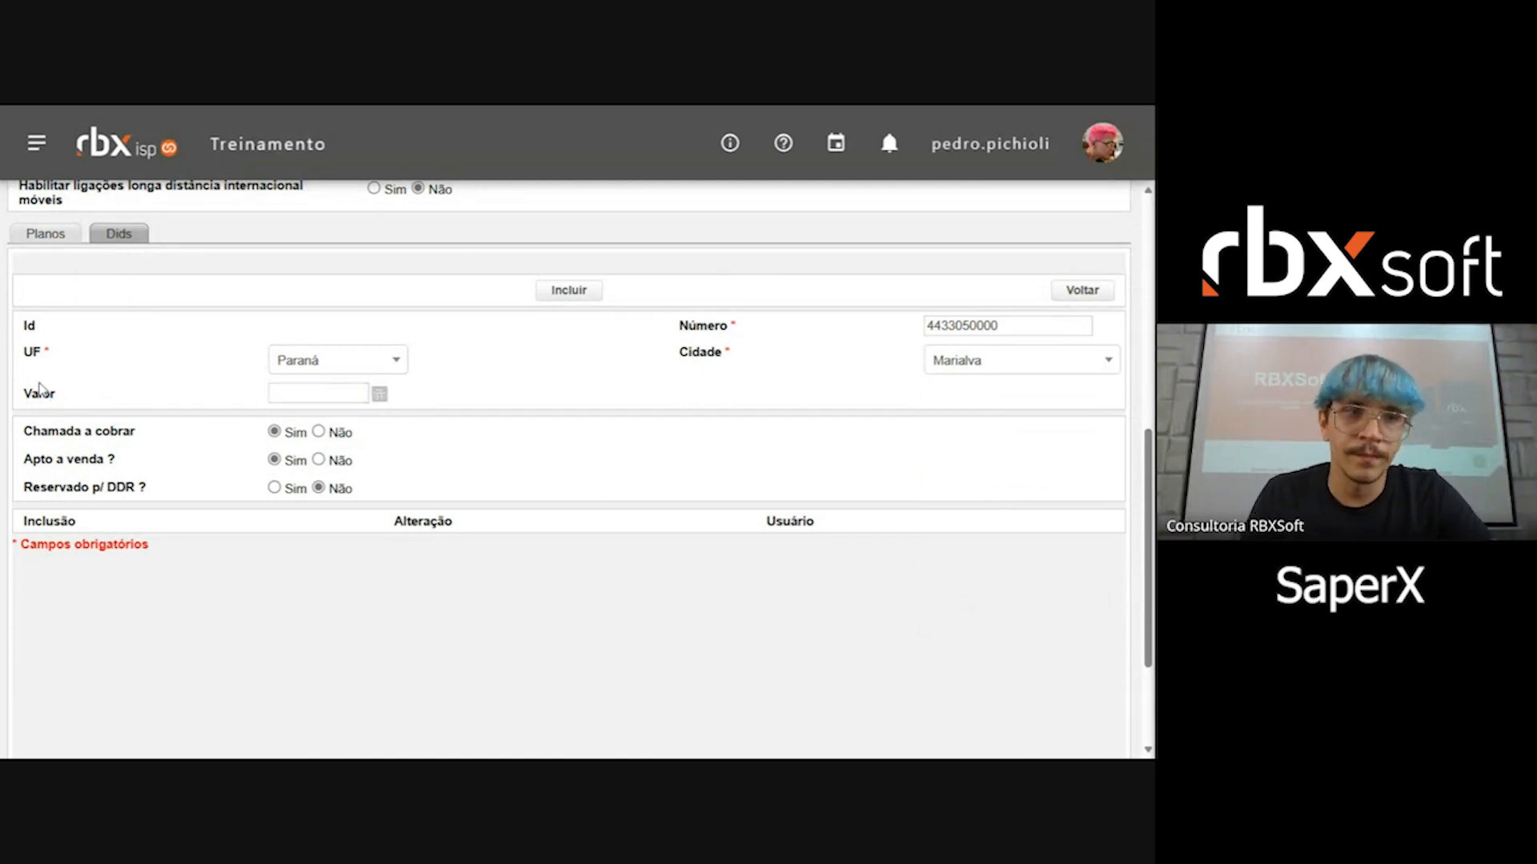
drag(40, 431, 119, 430)
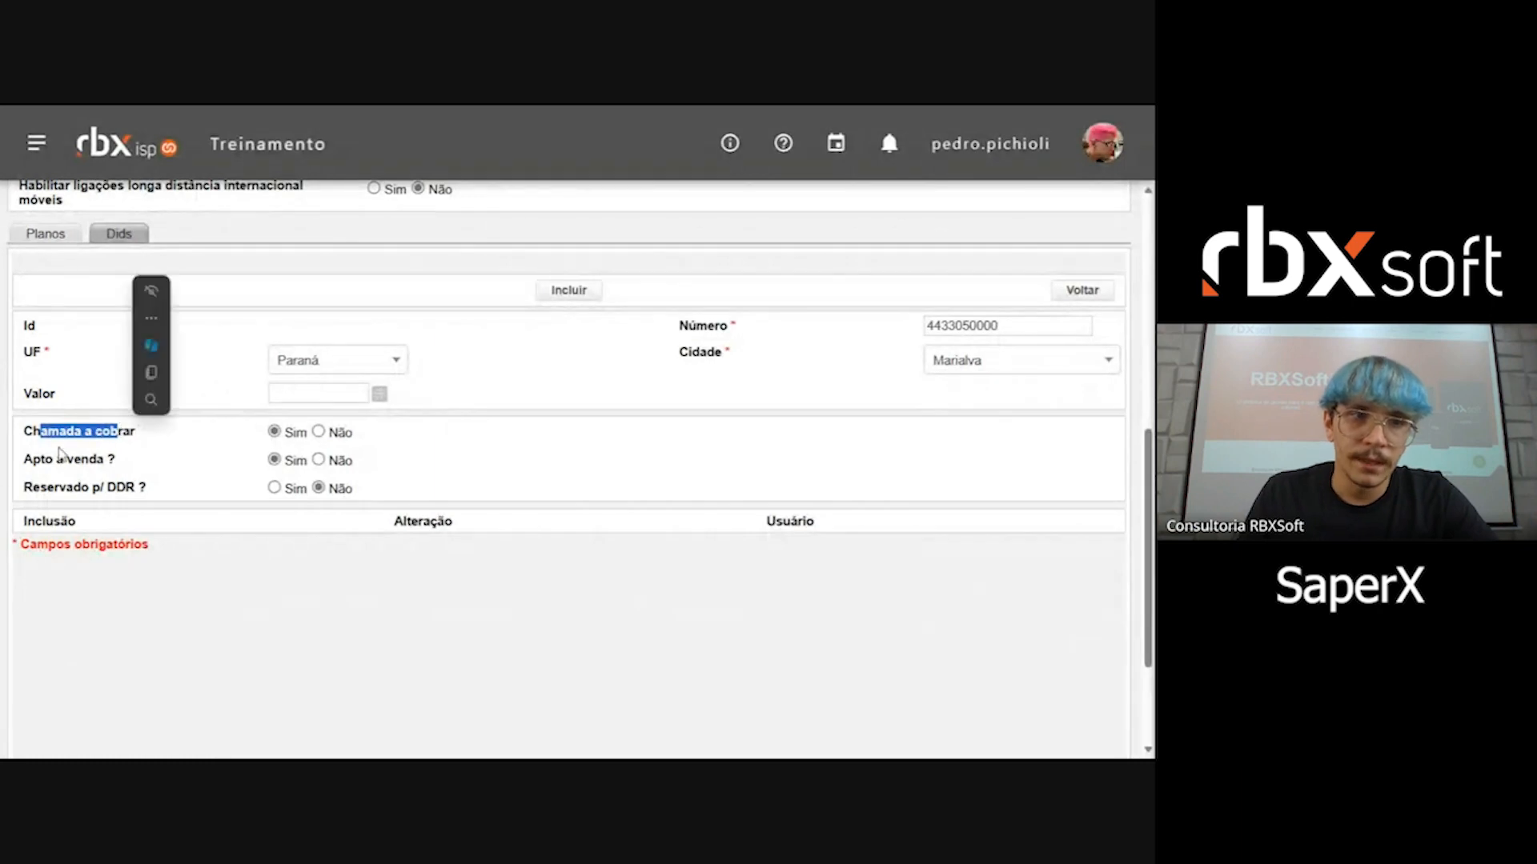
drag(36, 460, 98, 505)
drag(39, 425, 146, 414)
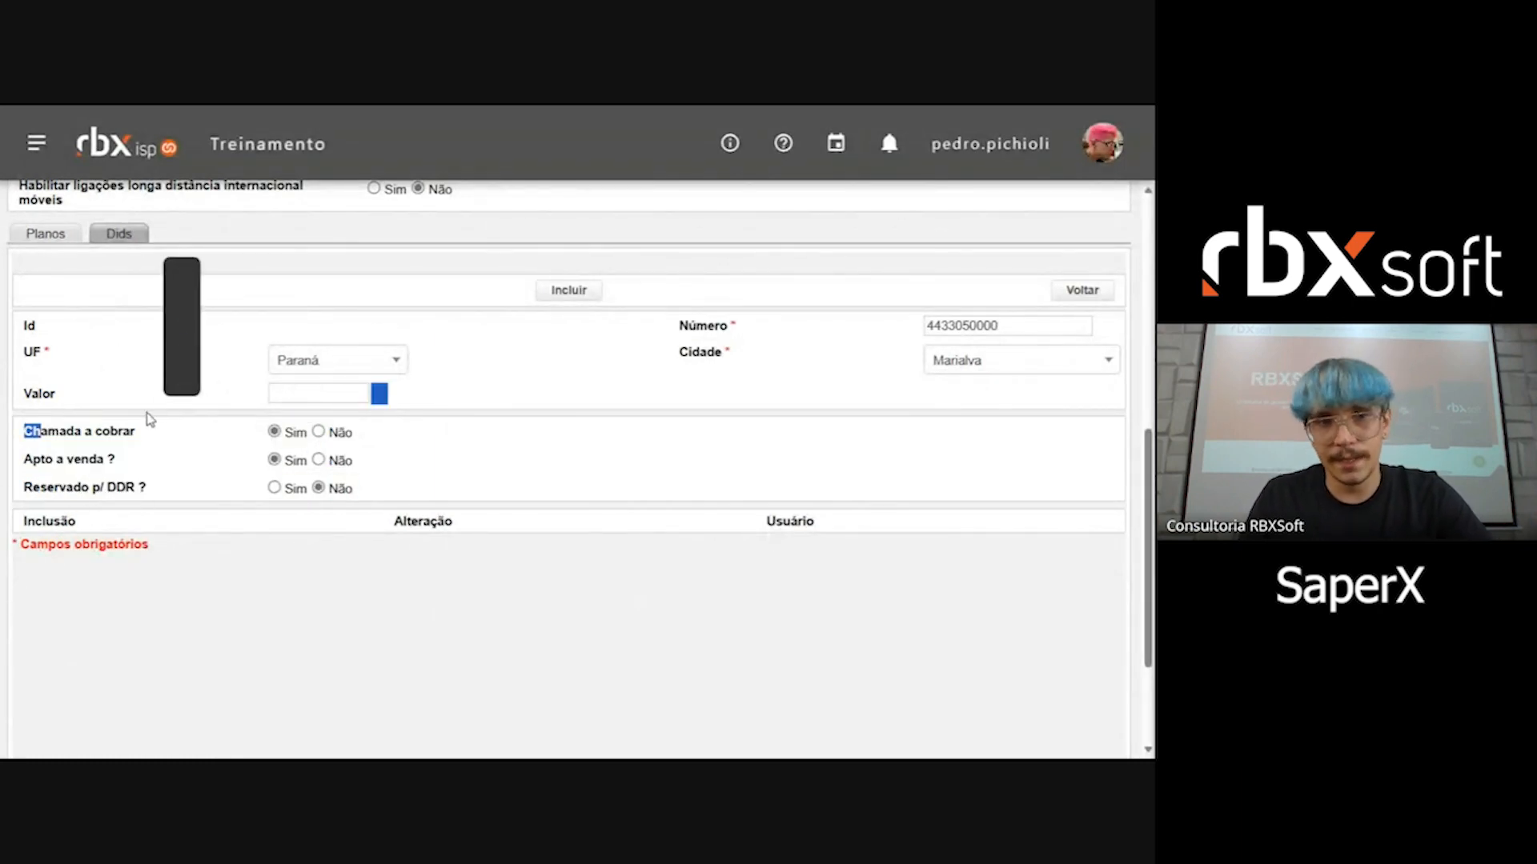
click(64, 452)
drag(45, 452, 128, 499)
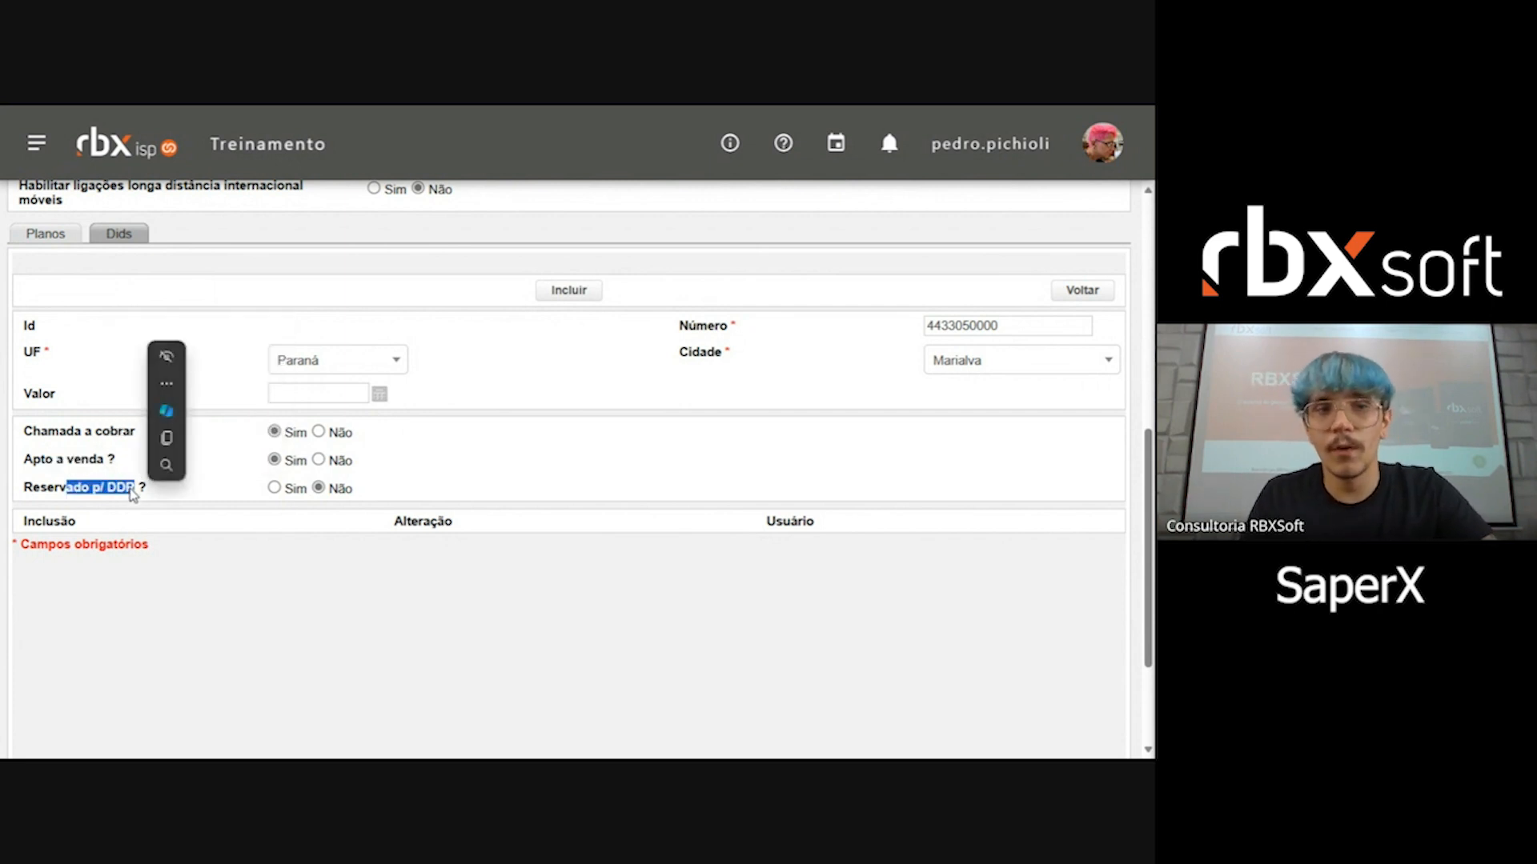
click(541, 486)
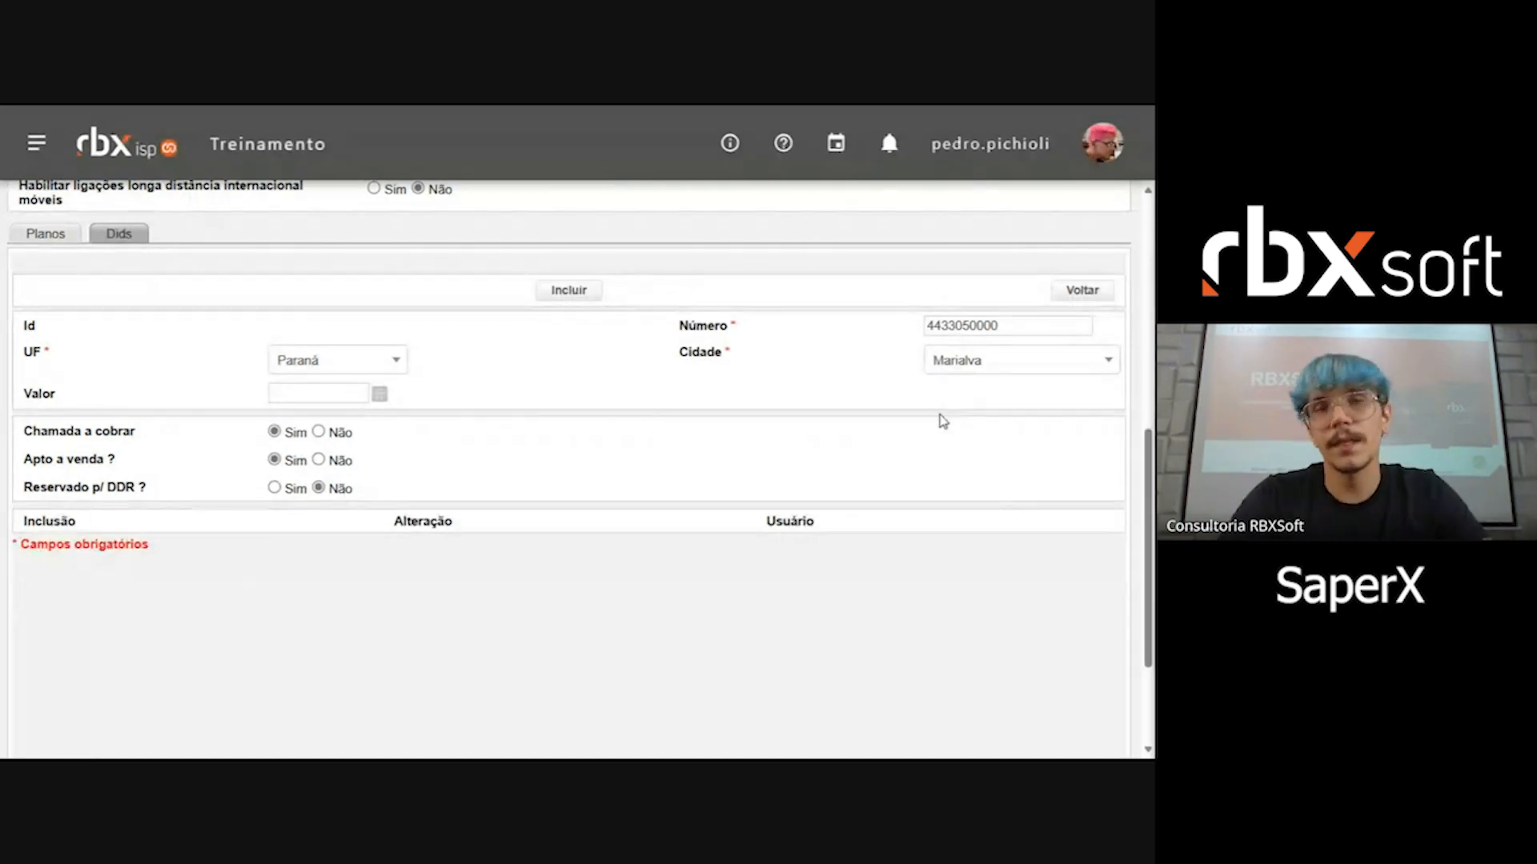
click(1071, 296)
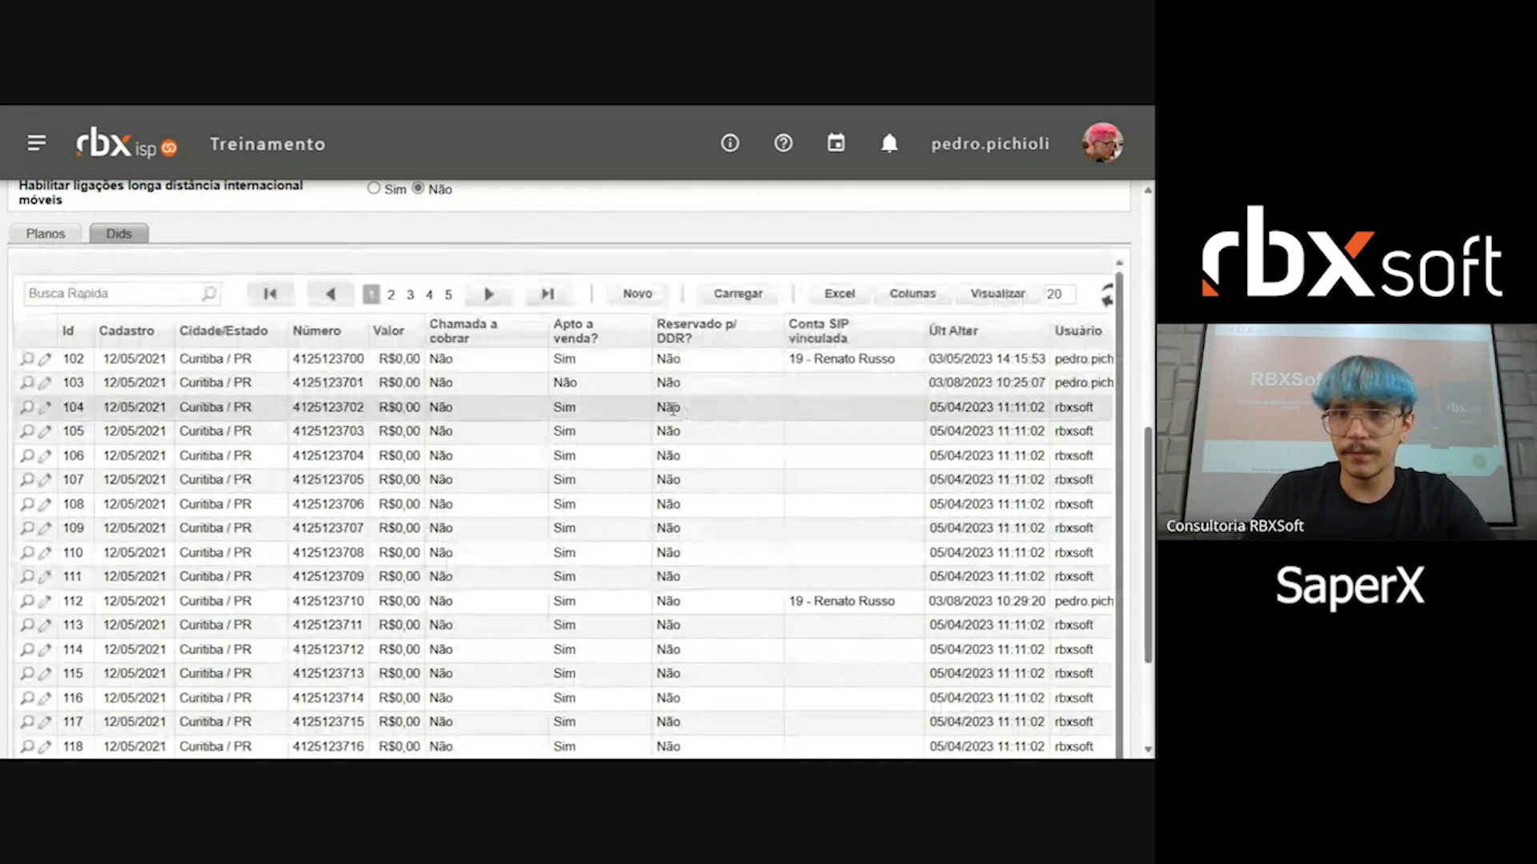
Step: Copy the customer's name from the Conta SIP vinculada column of the DID with Id 102
drag(813, 358, 871, 365)
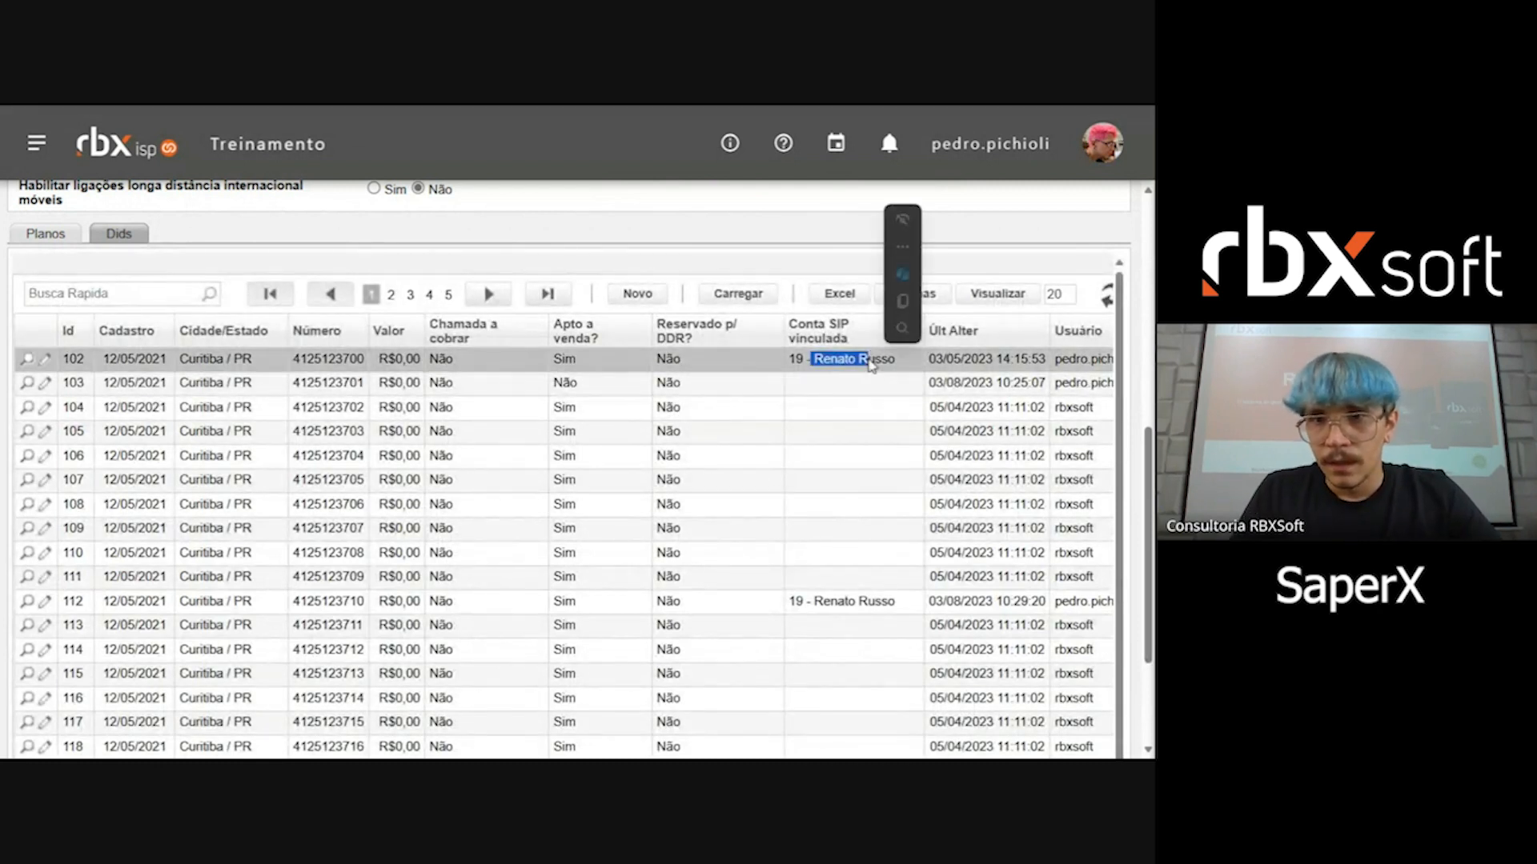
click(818, 361)
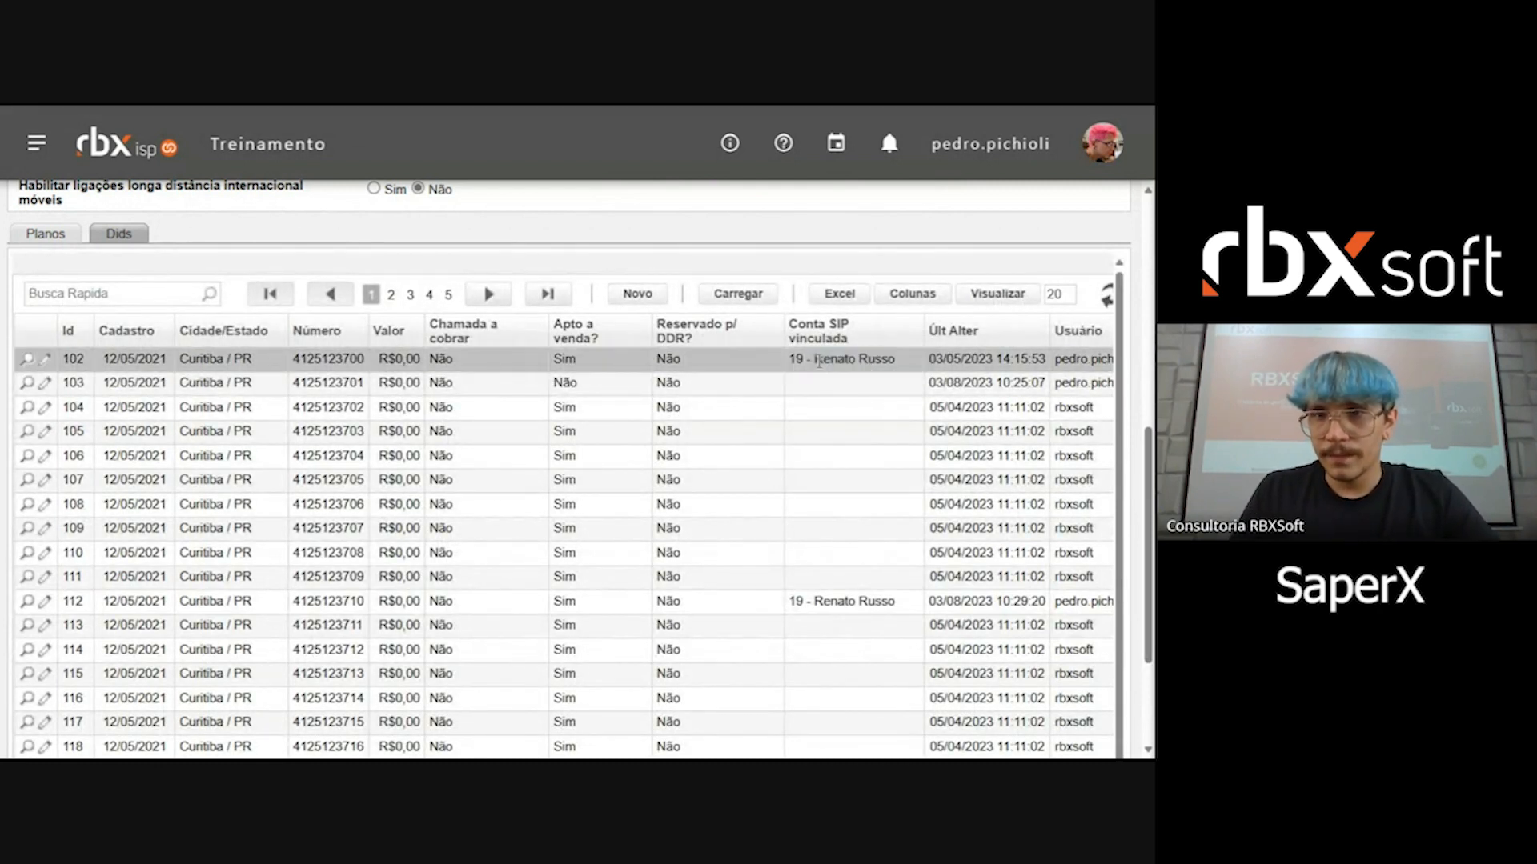
scroll(685, 477, down, 3)
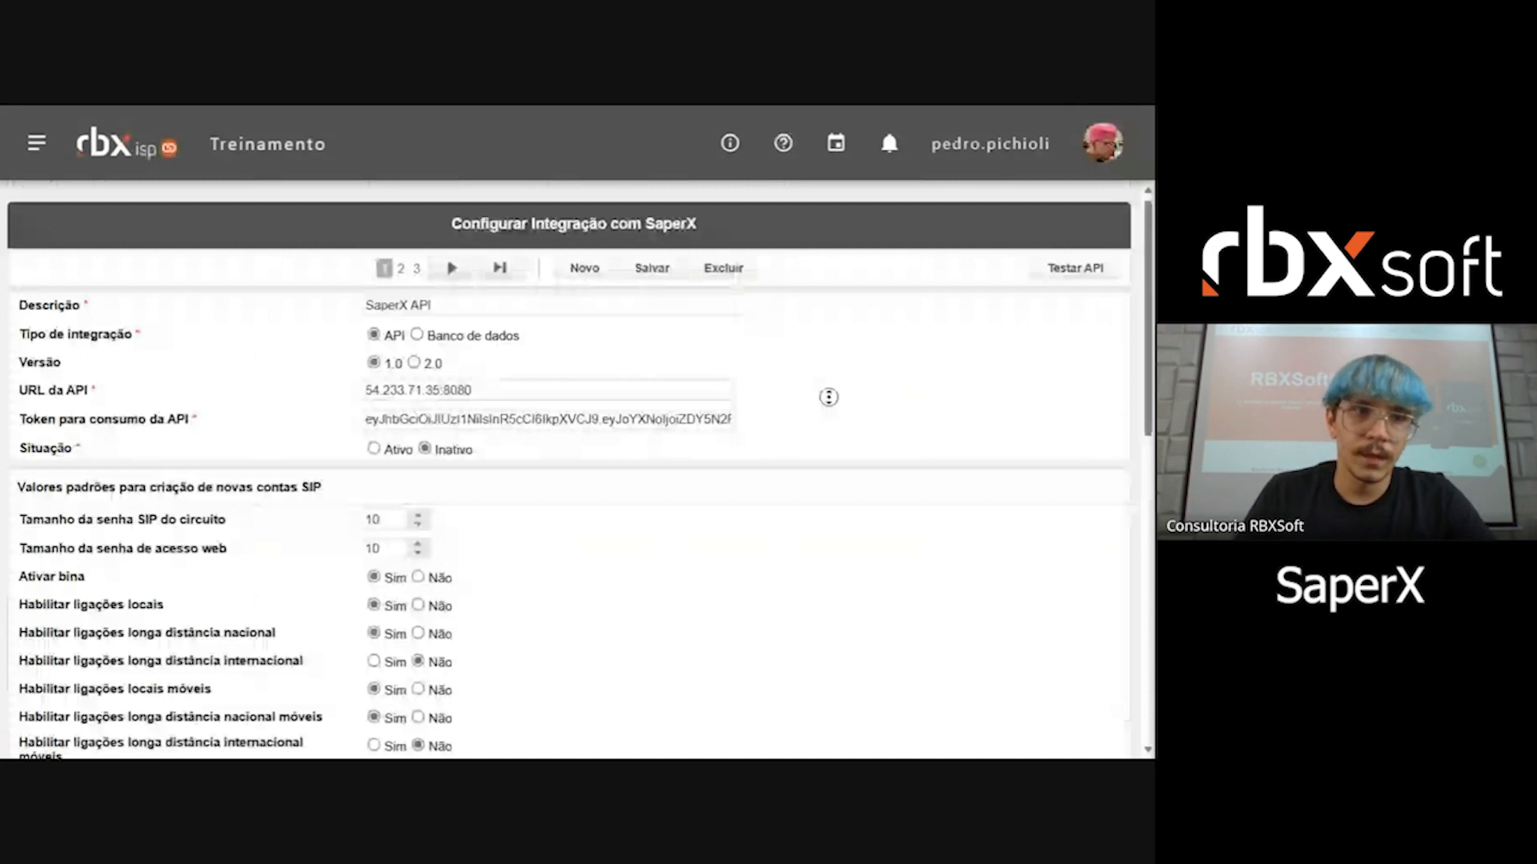
Step: Open the customer register and search for the customer by the copied name
click(36, 144)
click(156, 320)
click(205, 382)
click(203, 422)
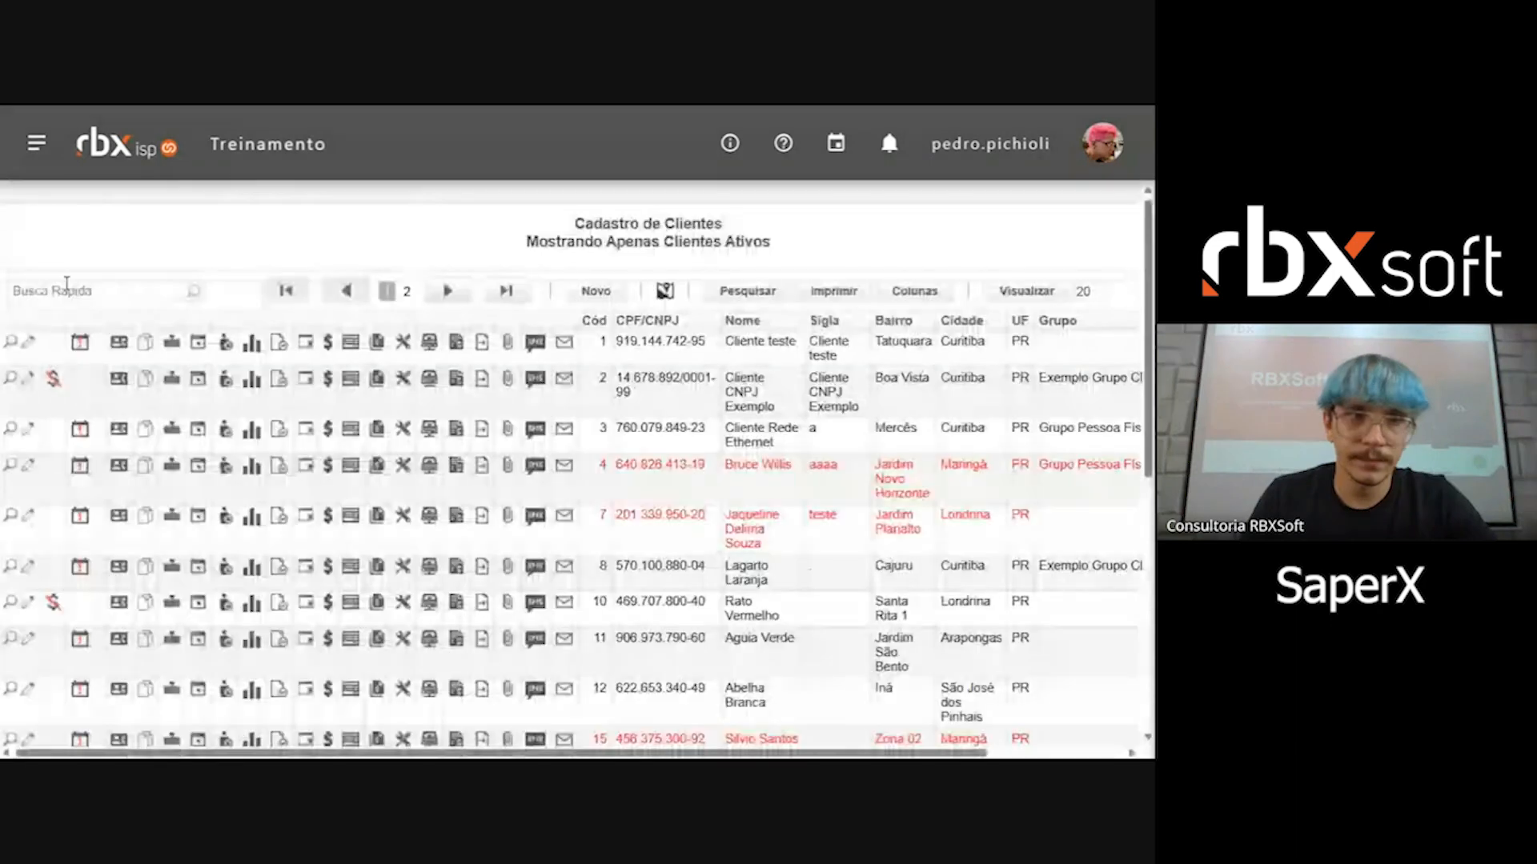
click(86, 289)
text(Renato Russo)
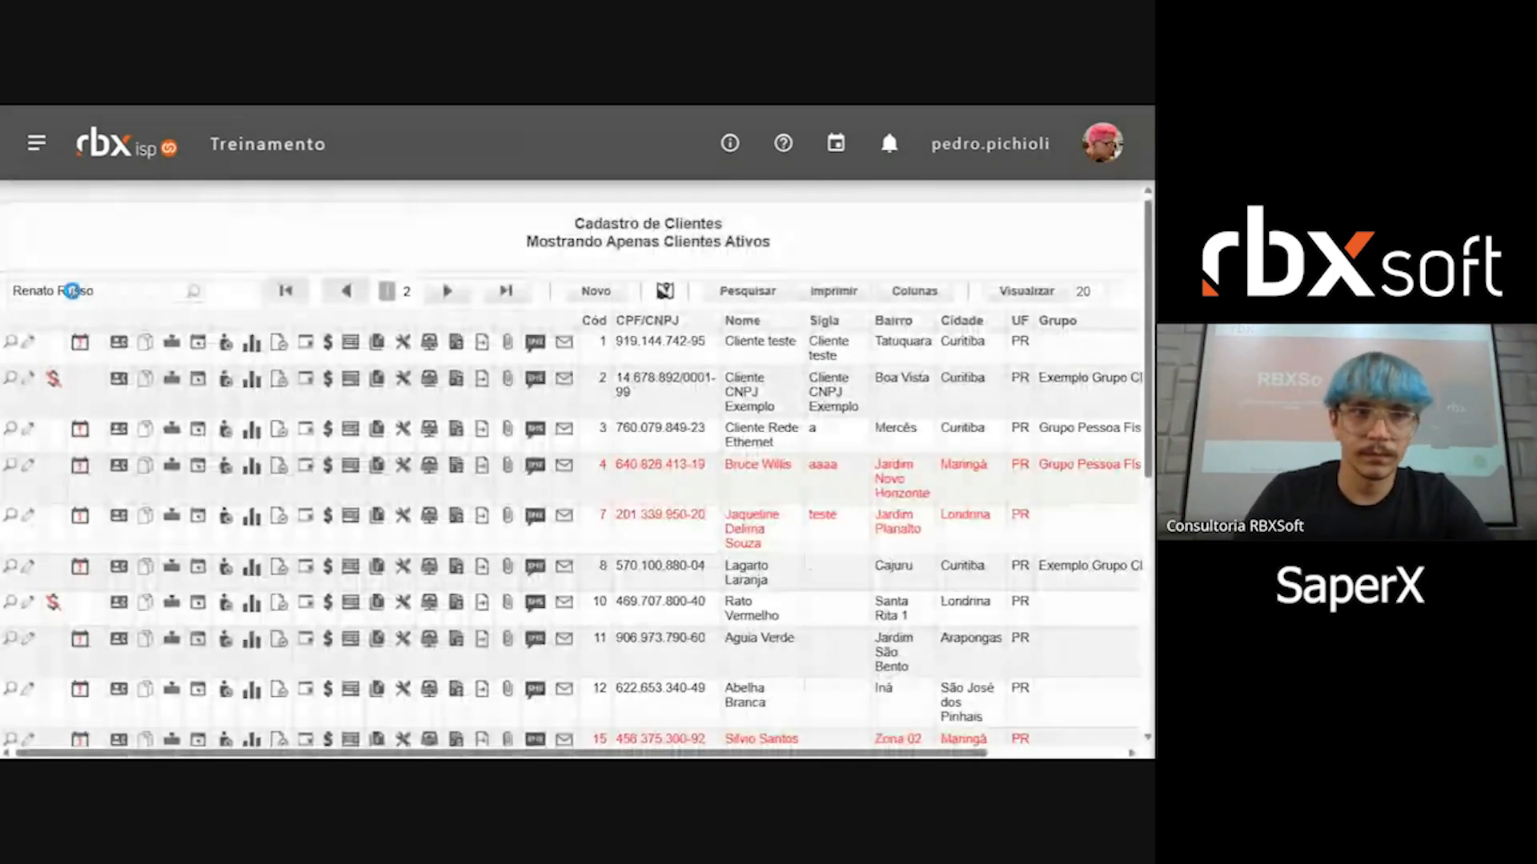
key(Return)
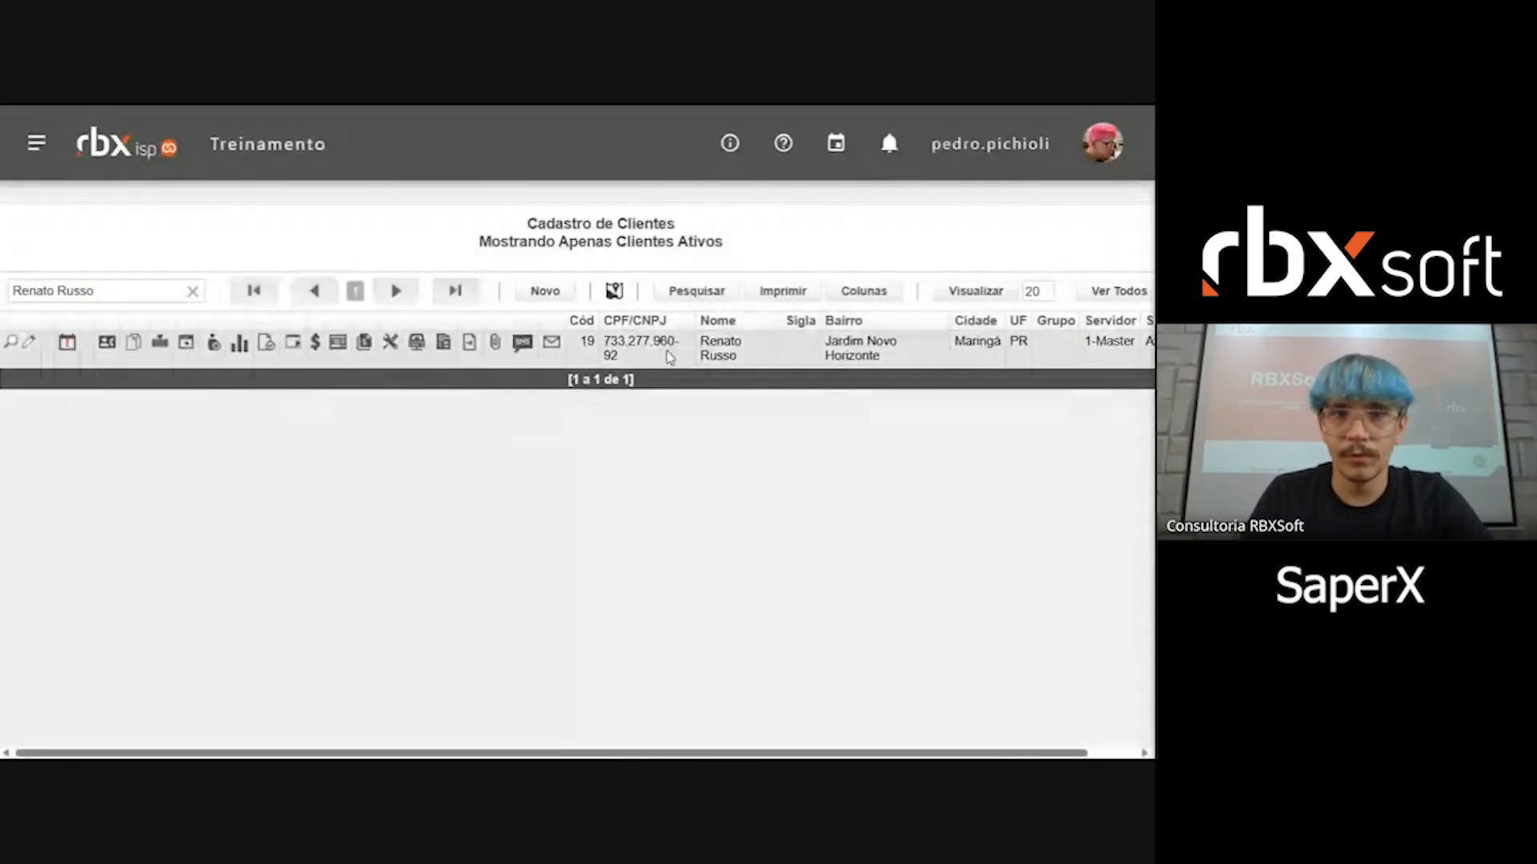
Step: Open the found customer's contracts and examine the telephony plan of contract 26
click(133, 344)
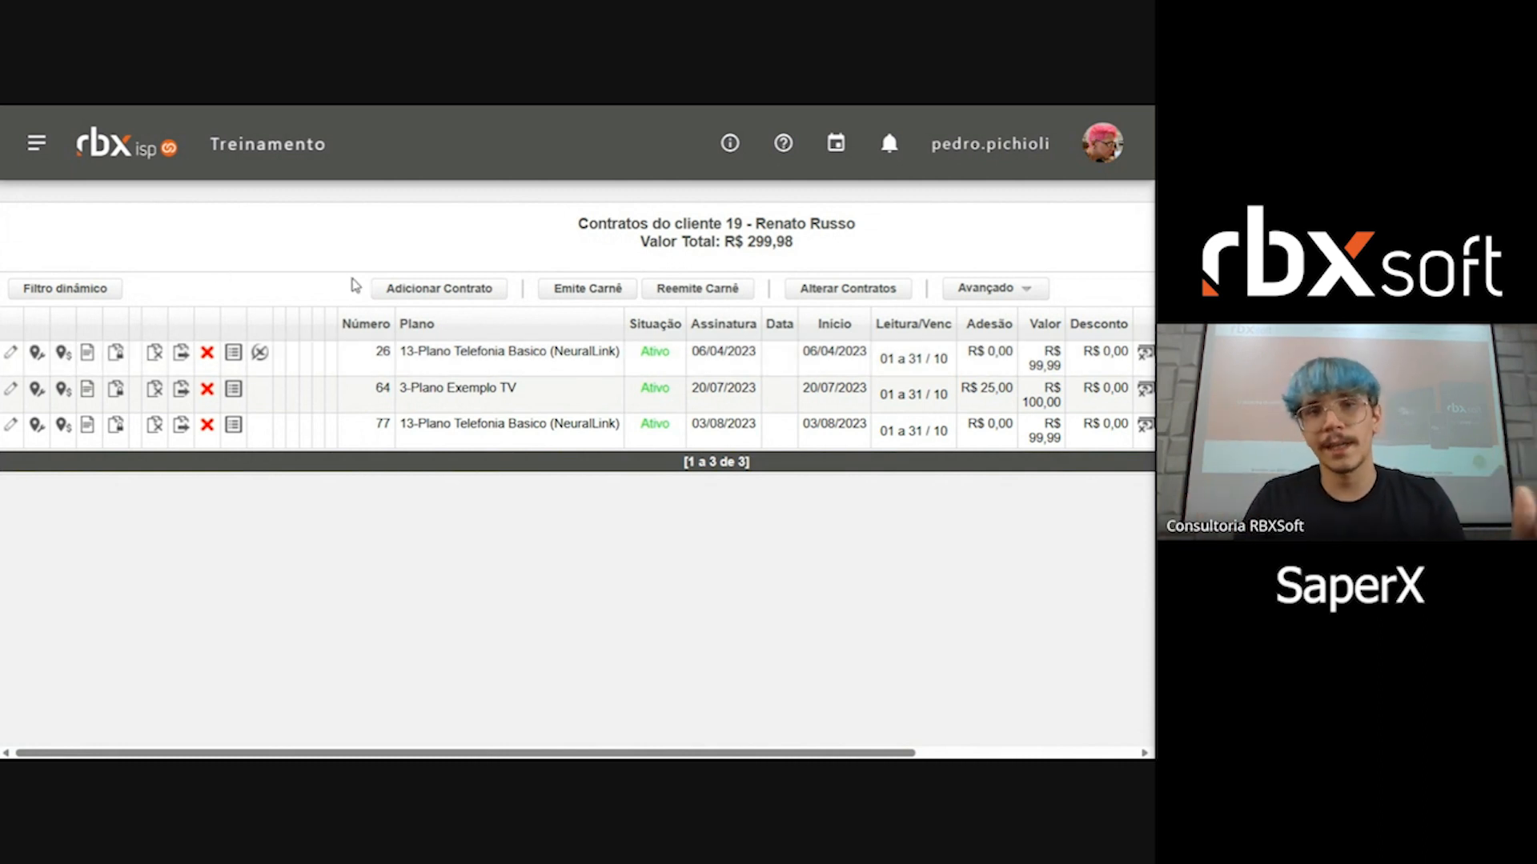
drag(417, 352, 546, 352)
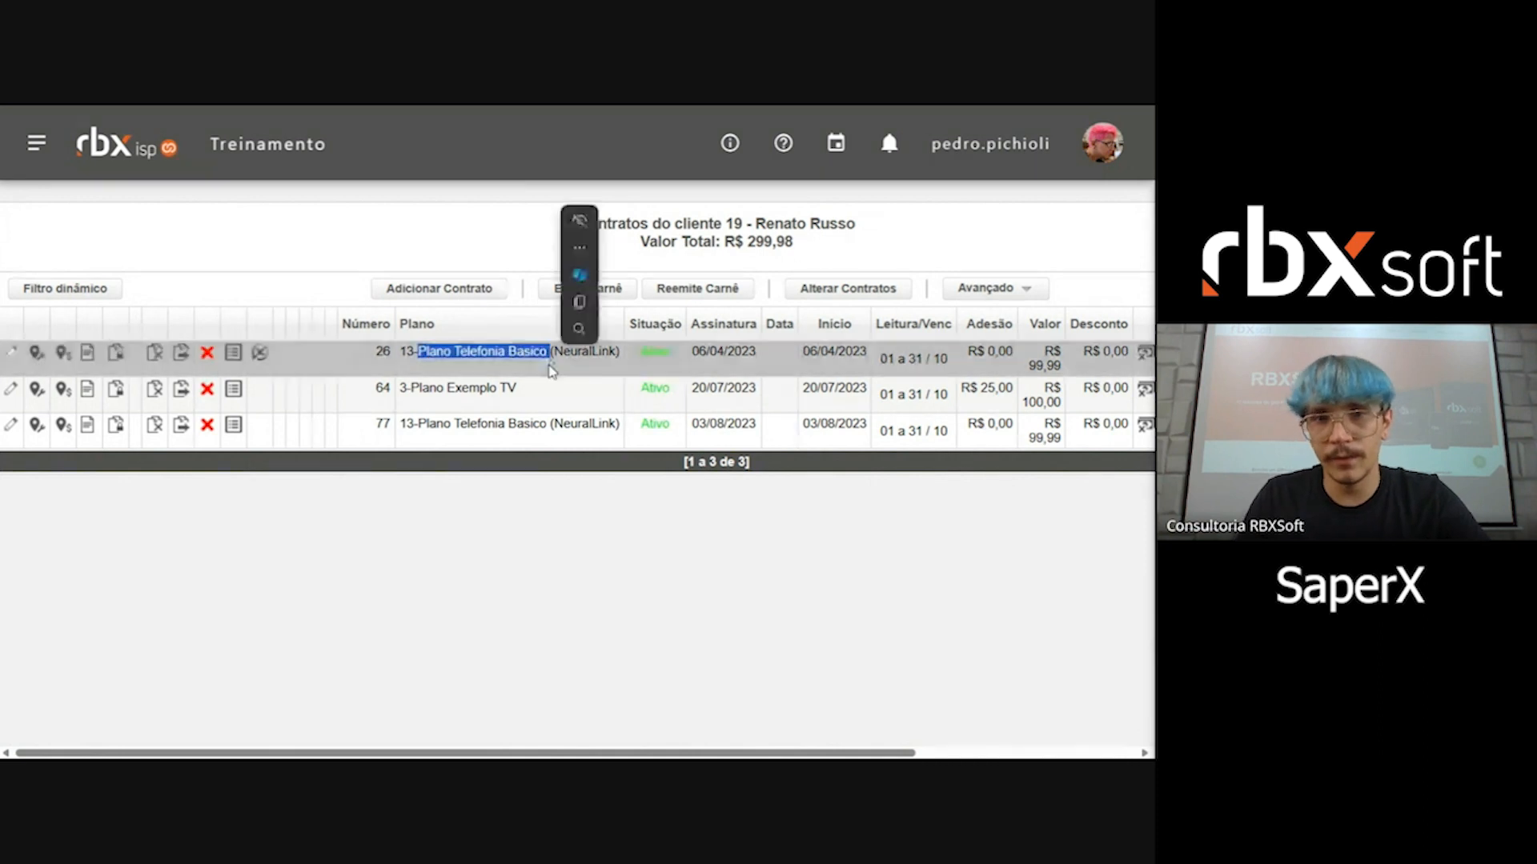
click(554, 352)
double_click(553, 352)
Step: Open the SaperX integration settings and examine the plan mapping of 13-Plano Telefonia Basico (NeuralLink)
click(37, 146)
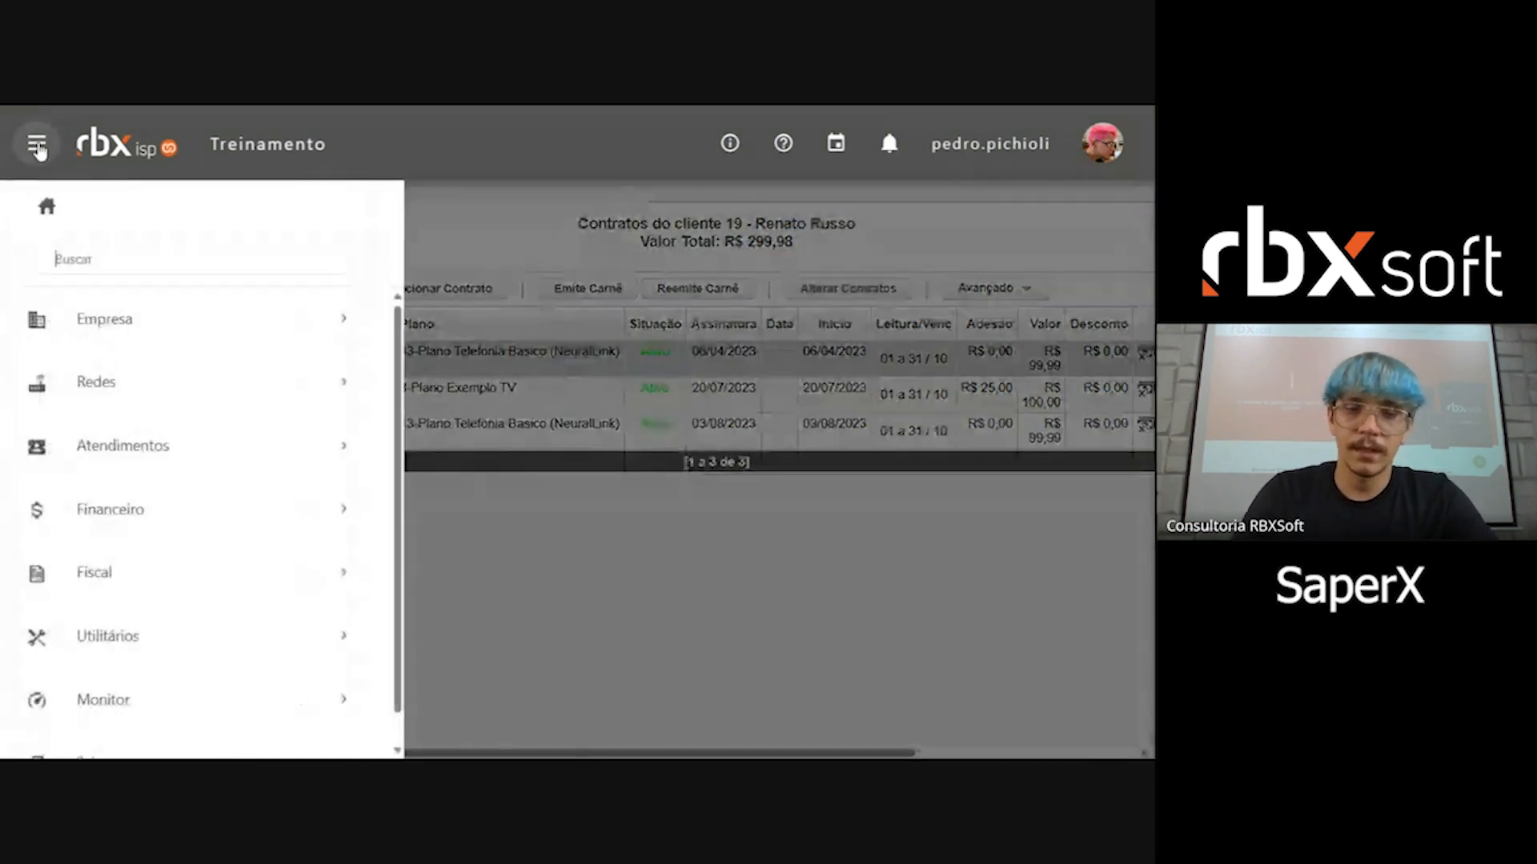
text(SAPE)
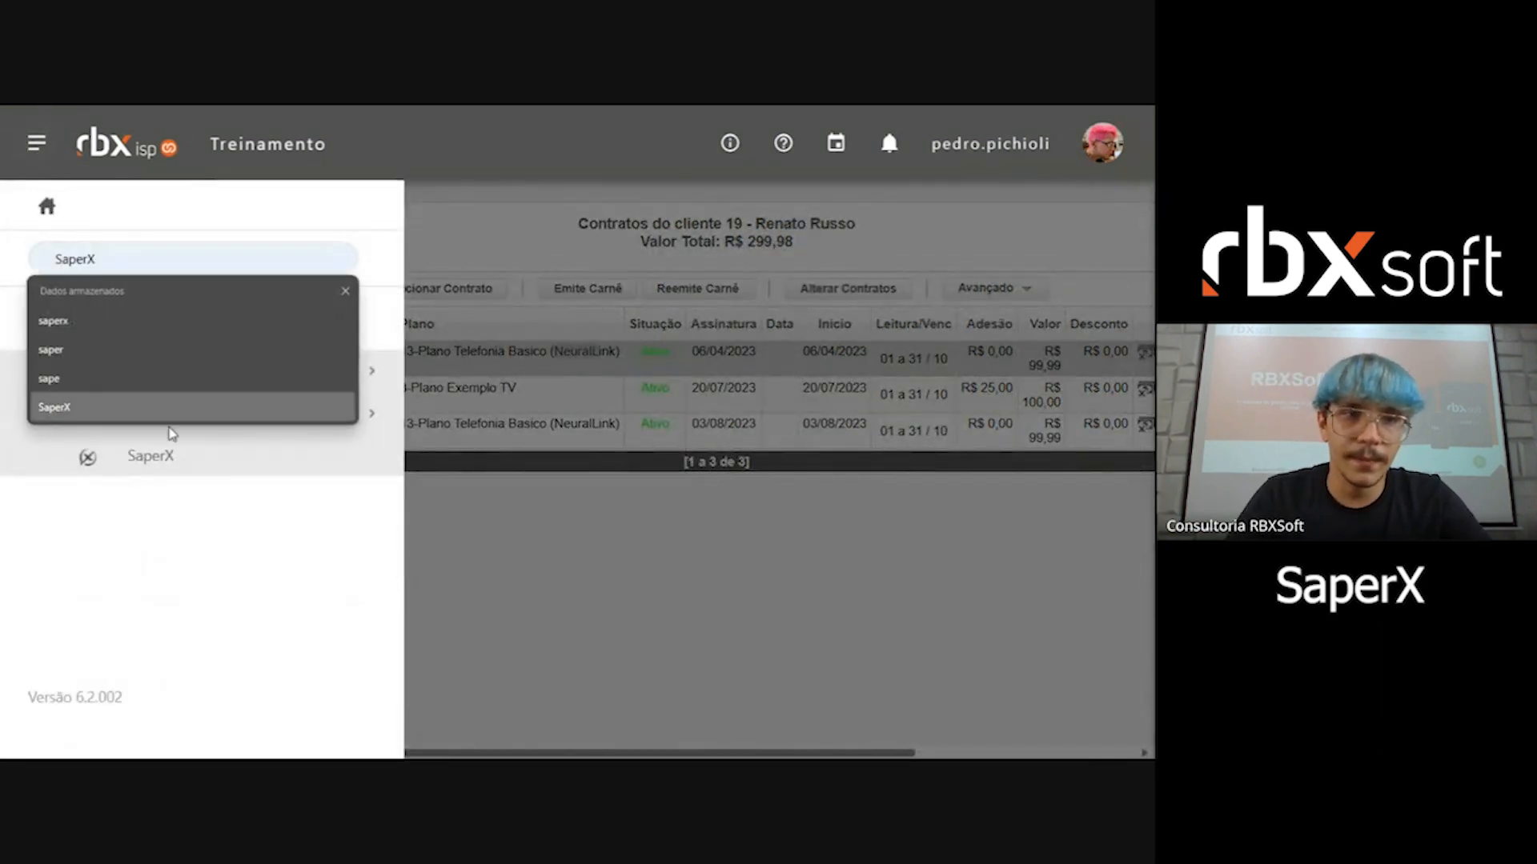
click(192, 465)
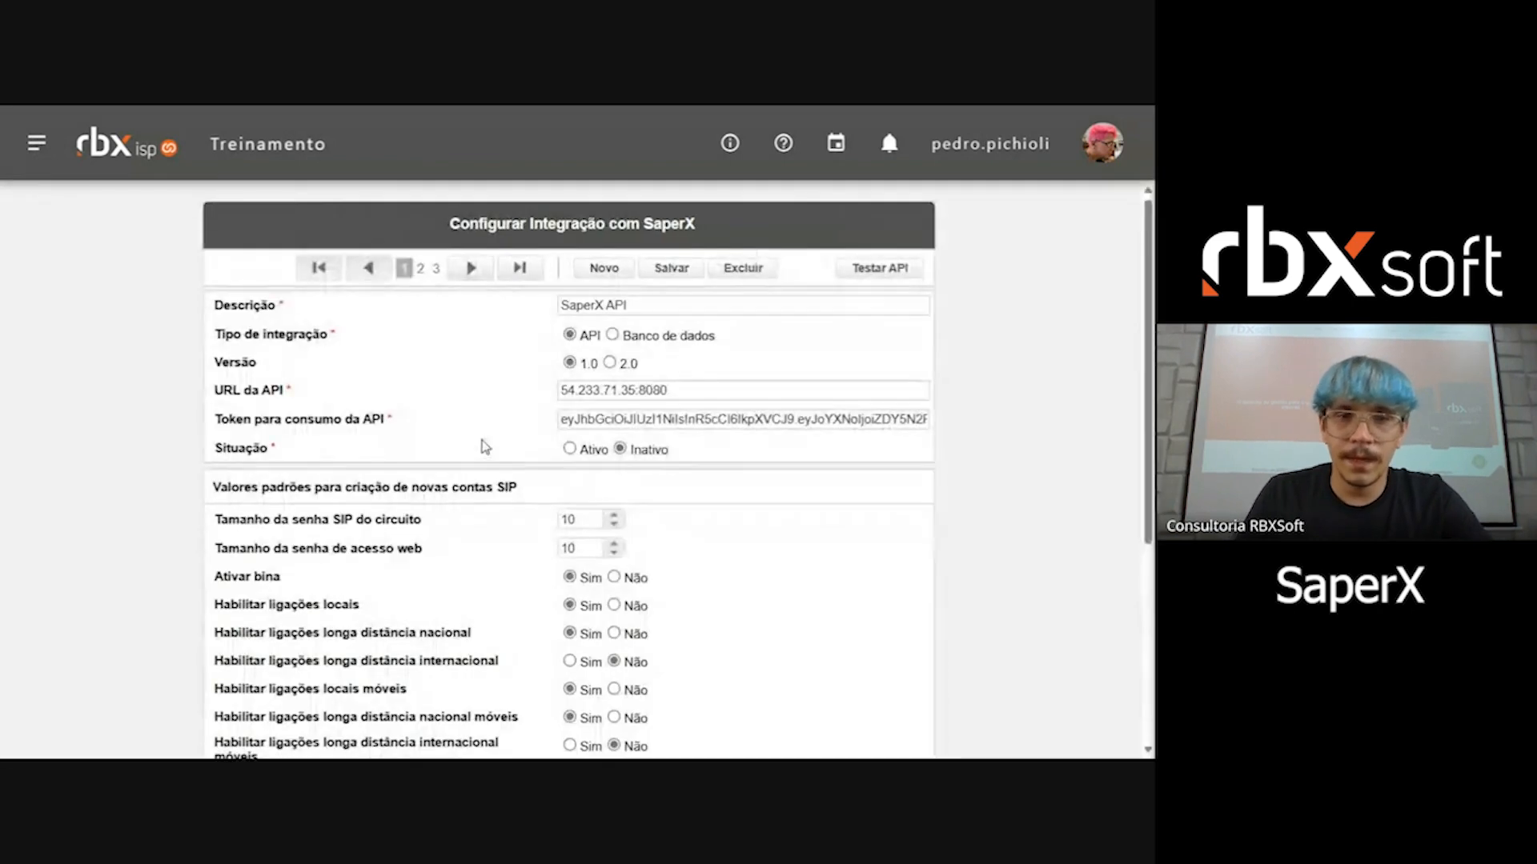
scroll(484, 448, down, 5)
drag(449, 651, 636, 651)
scroll(171, 350, up, 3)
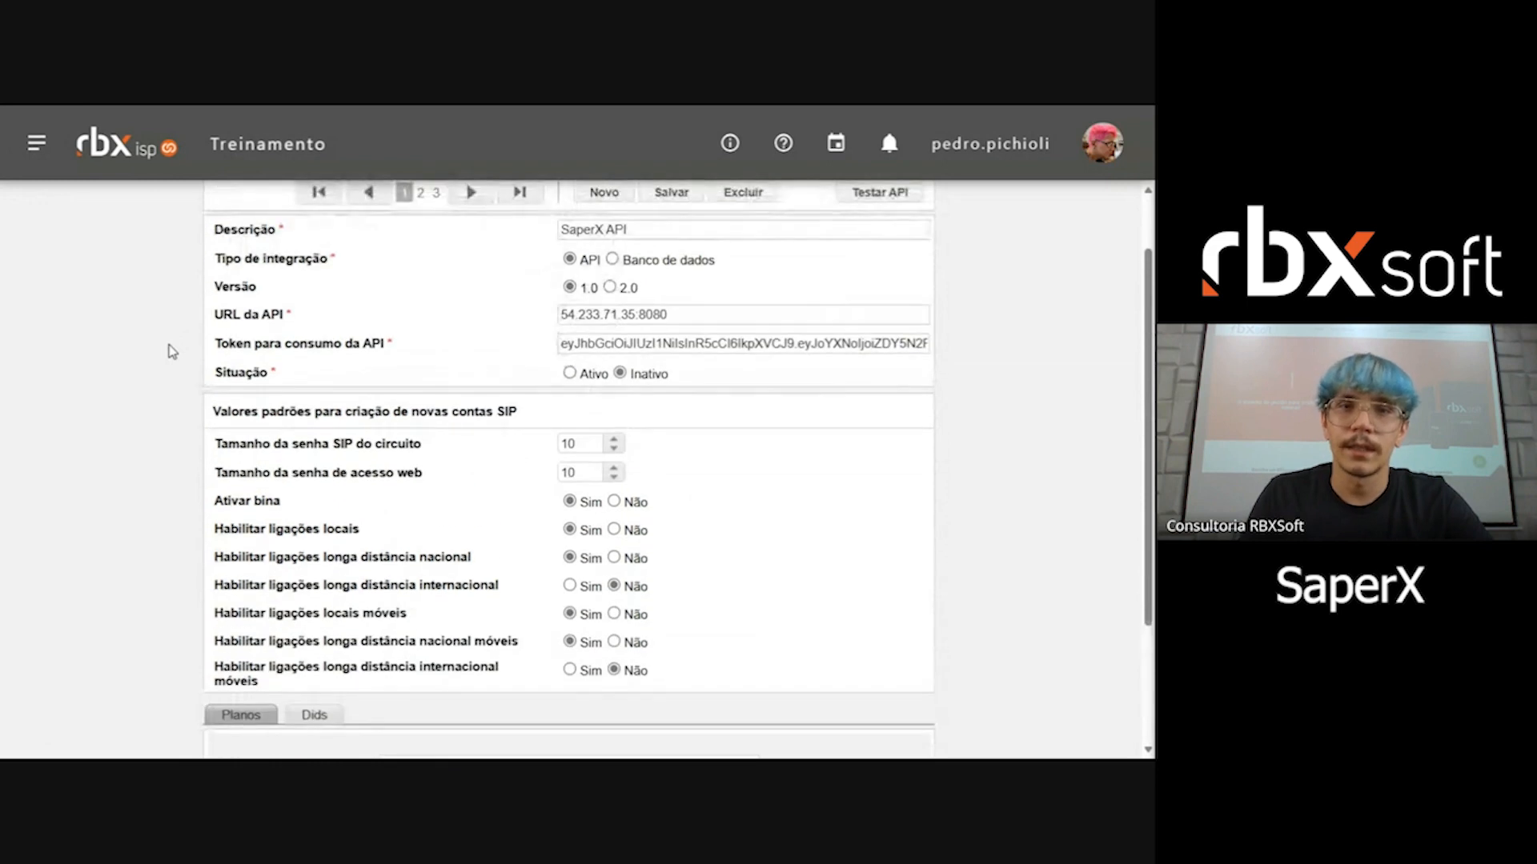
scroll(171, 350, down, 3)
click(484, 650)
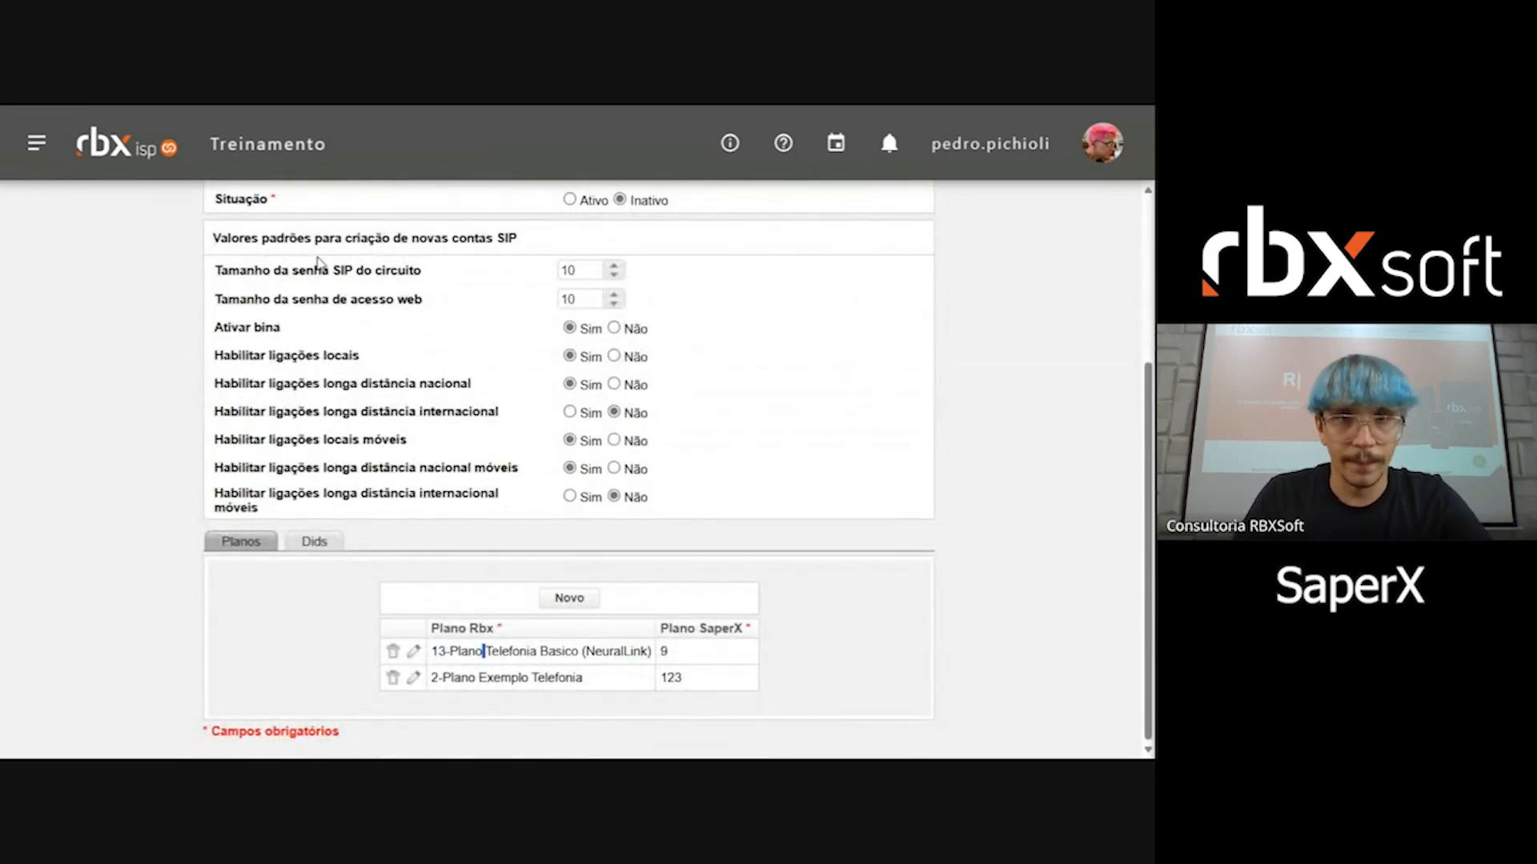
Step: Return to the customer register, search for the same customer again and open the customer's contract list
click(33, 144)
click(237, 332)
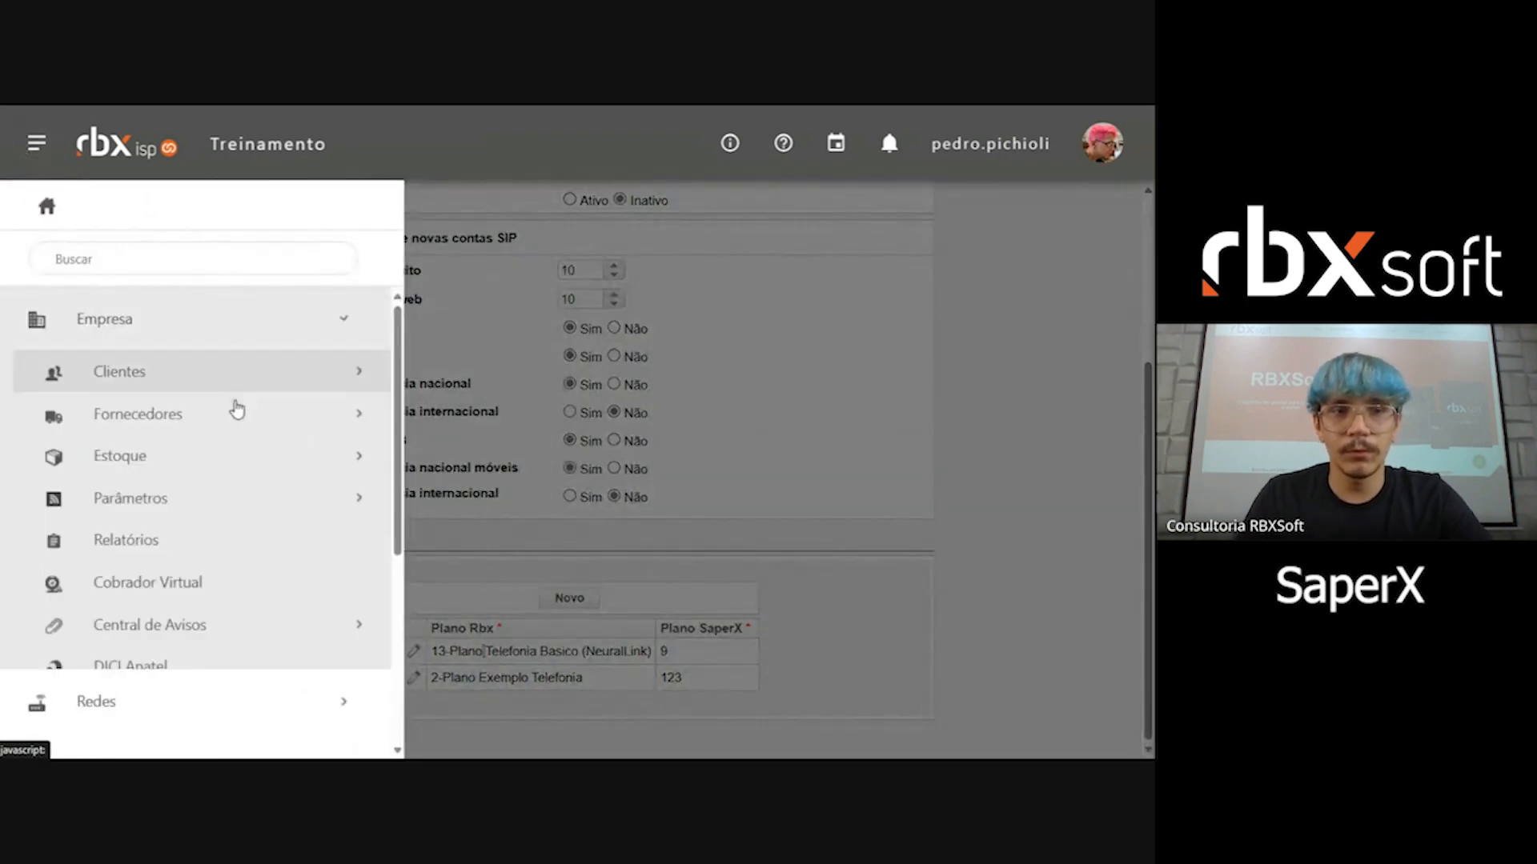
click(236, 375)
click(236, 416)
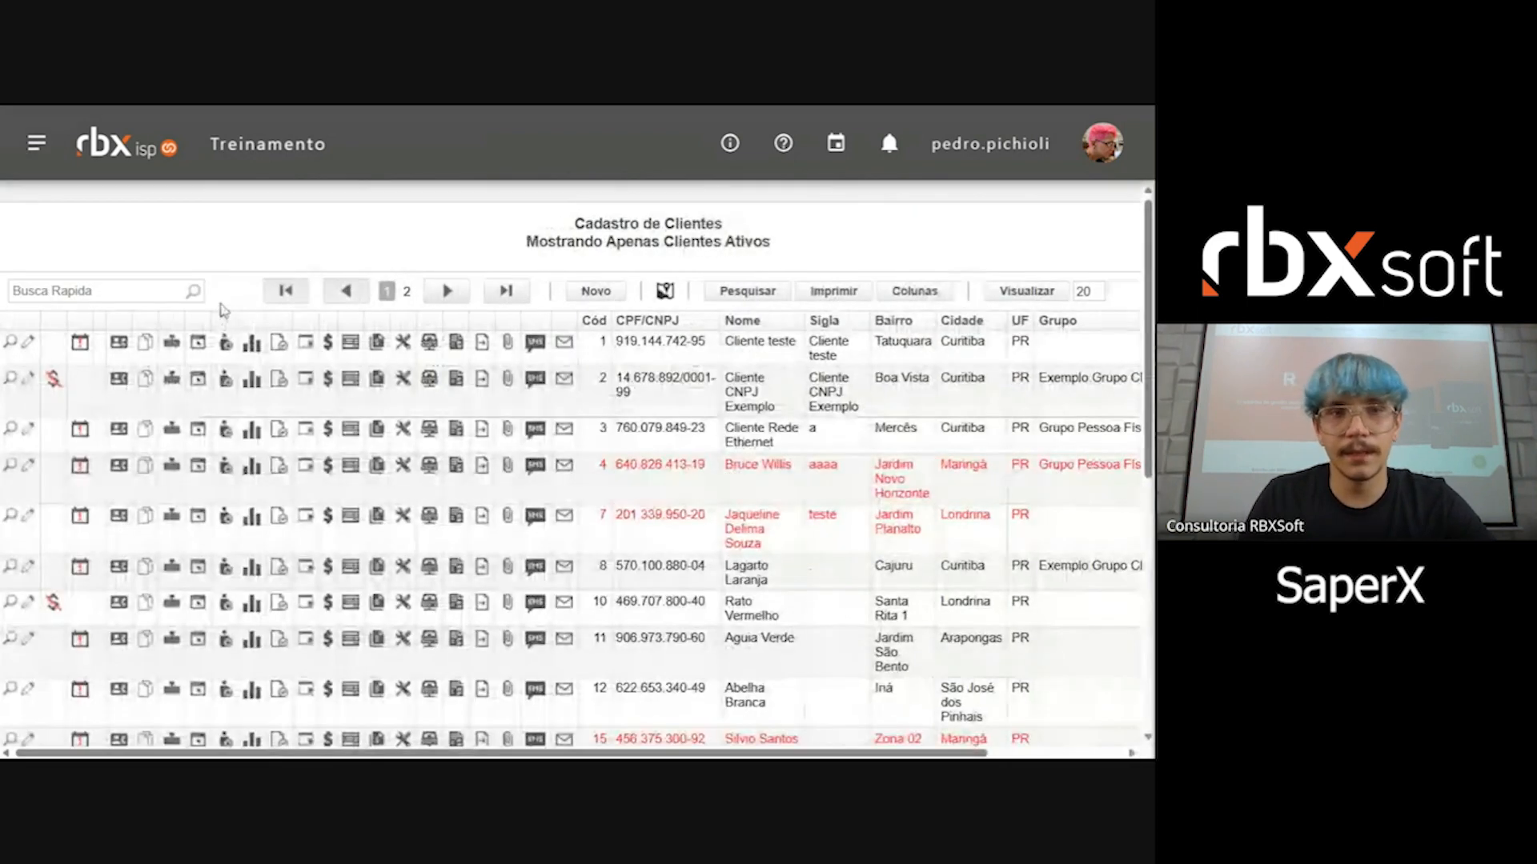
click(80, 296)
text(Renato Russo)
key(Return)
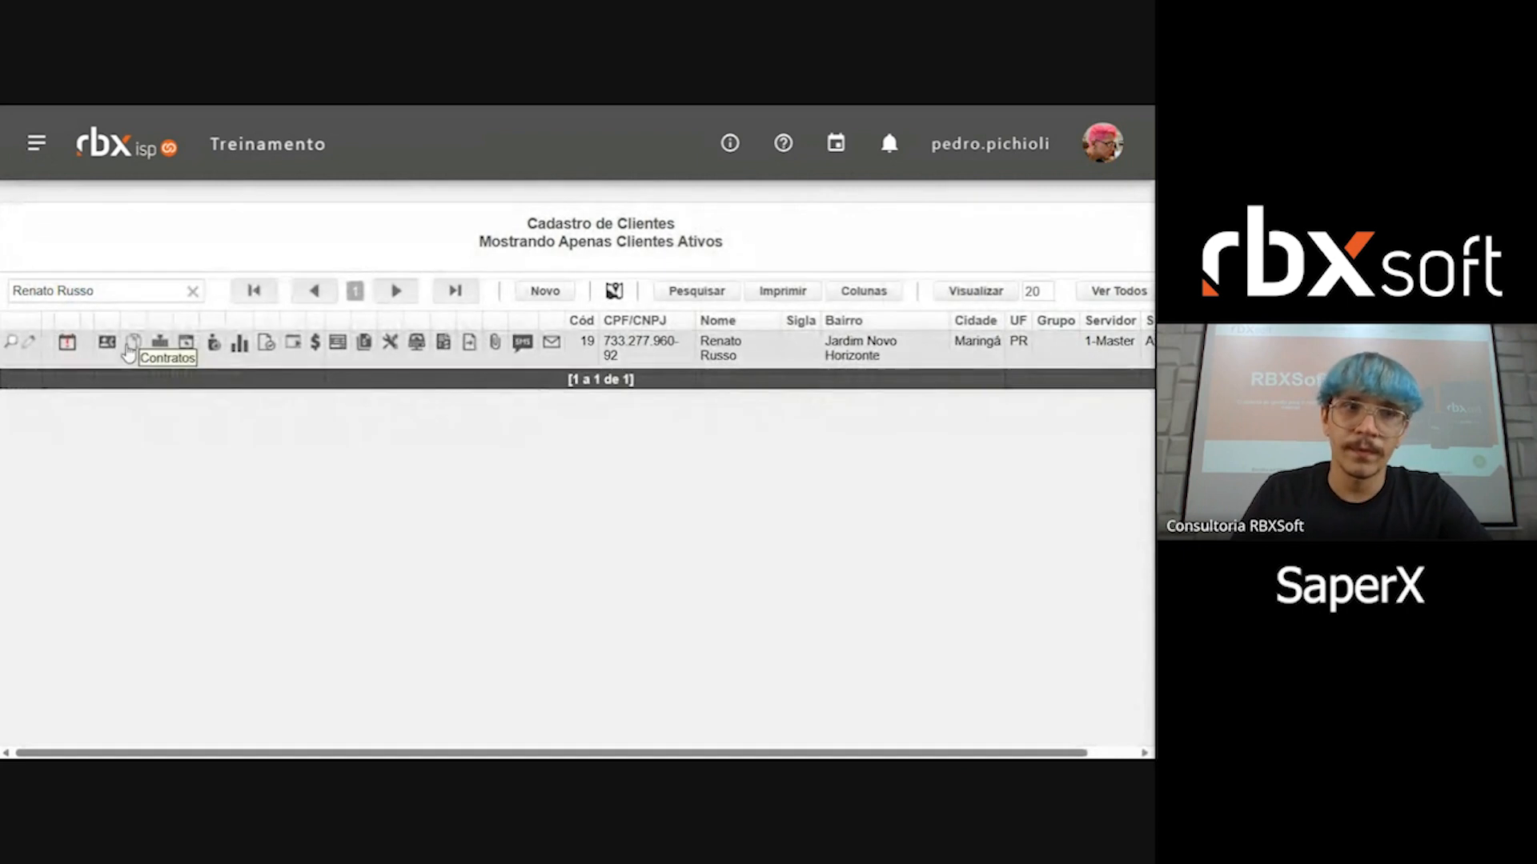
click(132, 344)
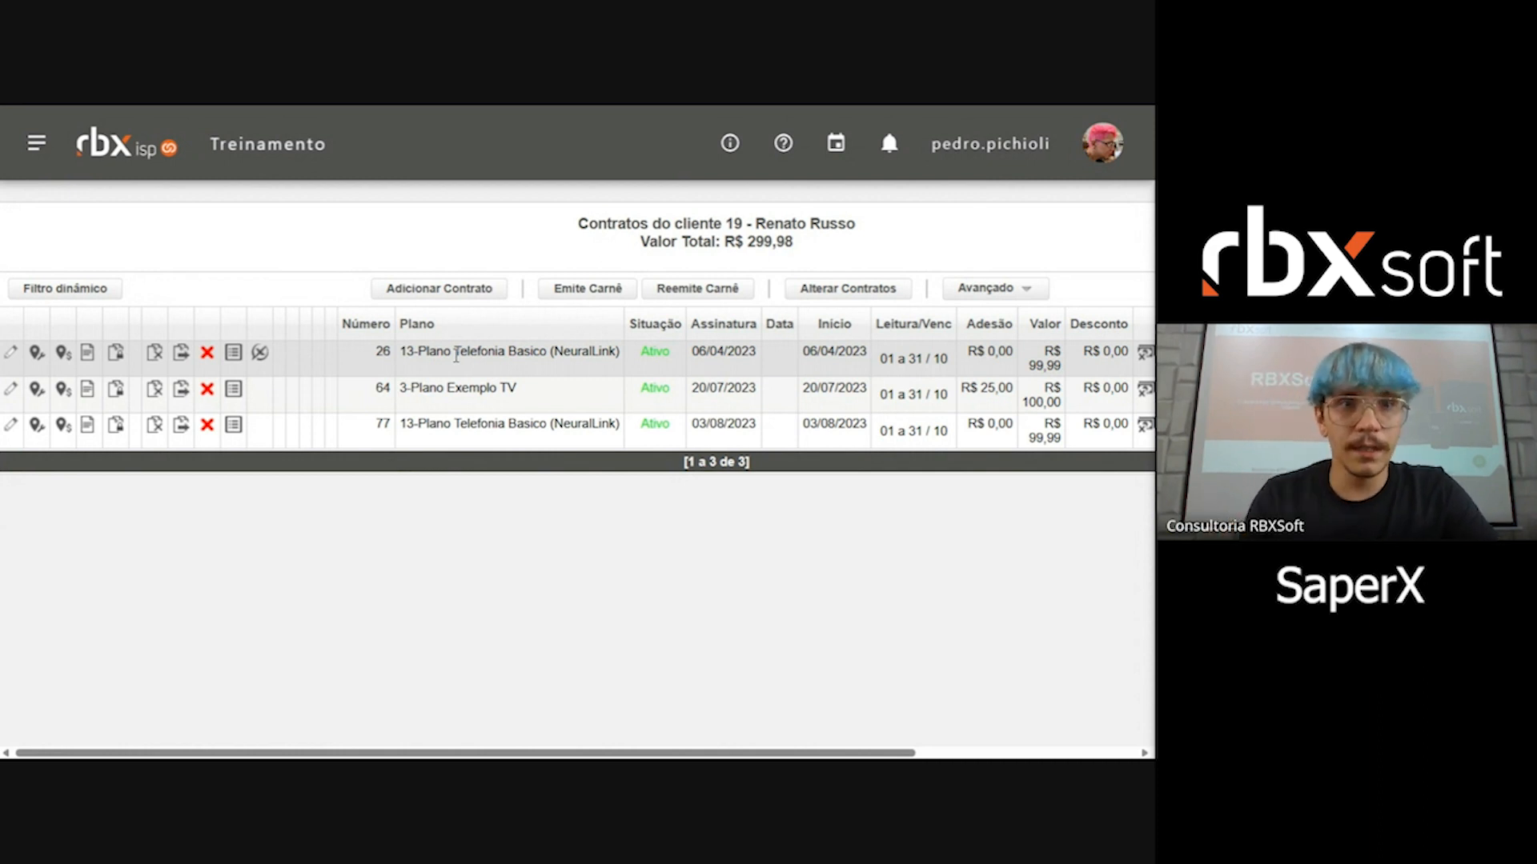
Step: Open the SIP account management of contract 26 and examine the circuit's integration, customer and contract heading
click(261, 360)
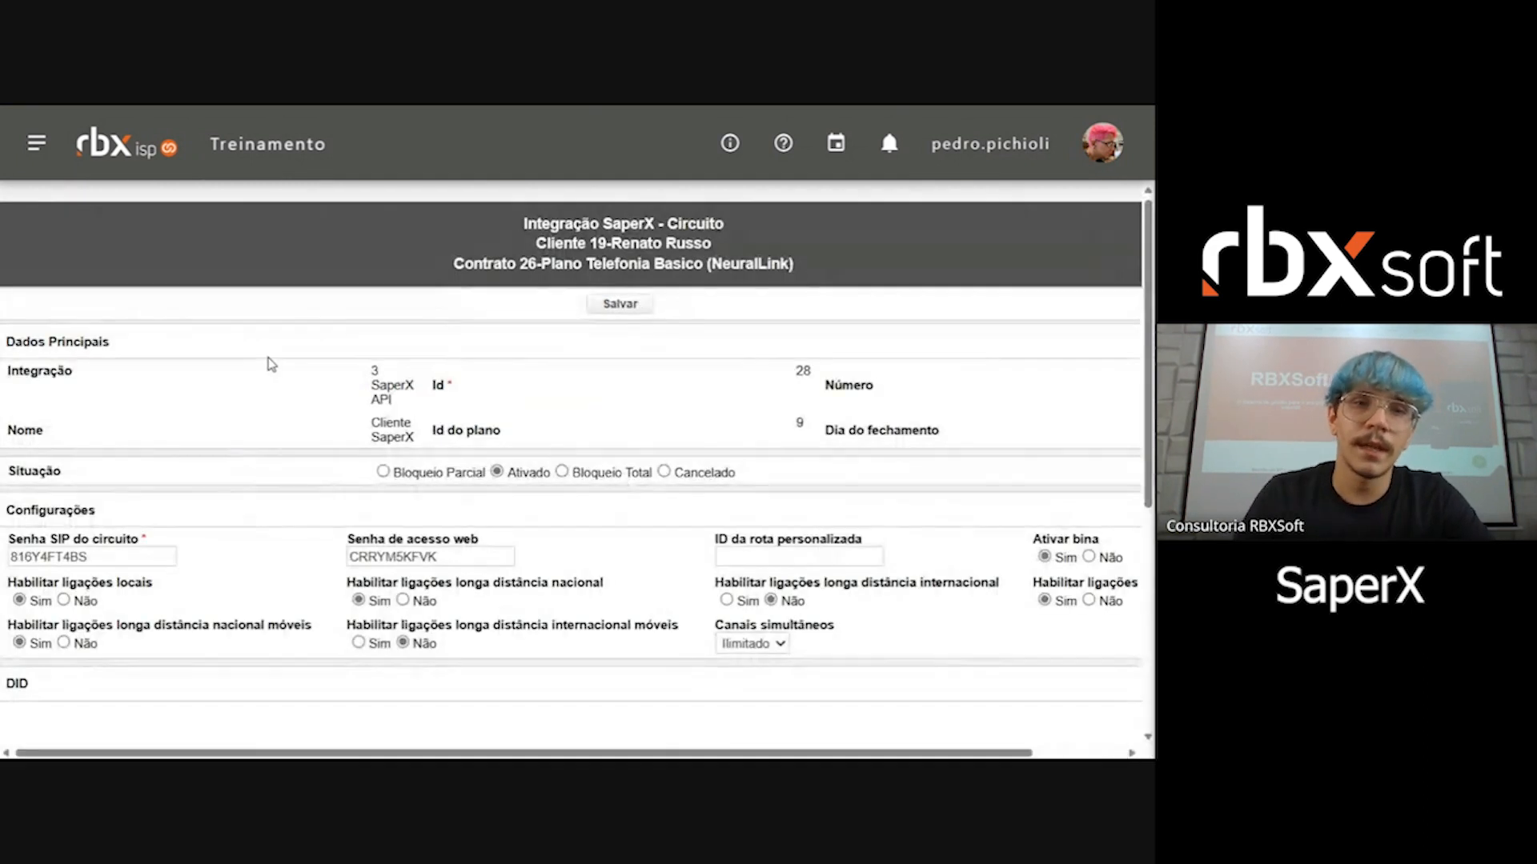
click(1097, 301)
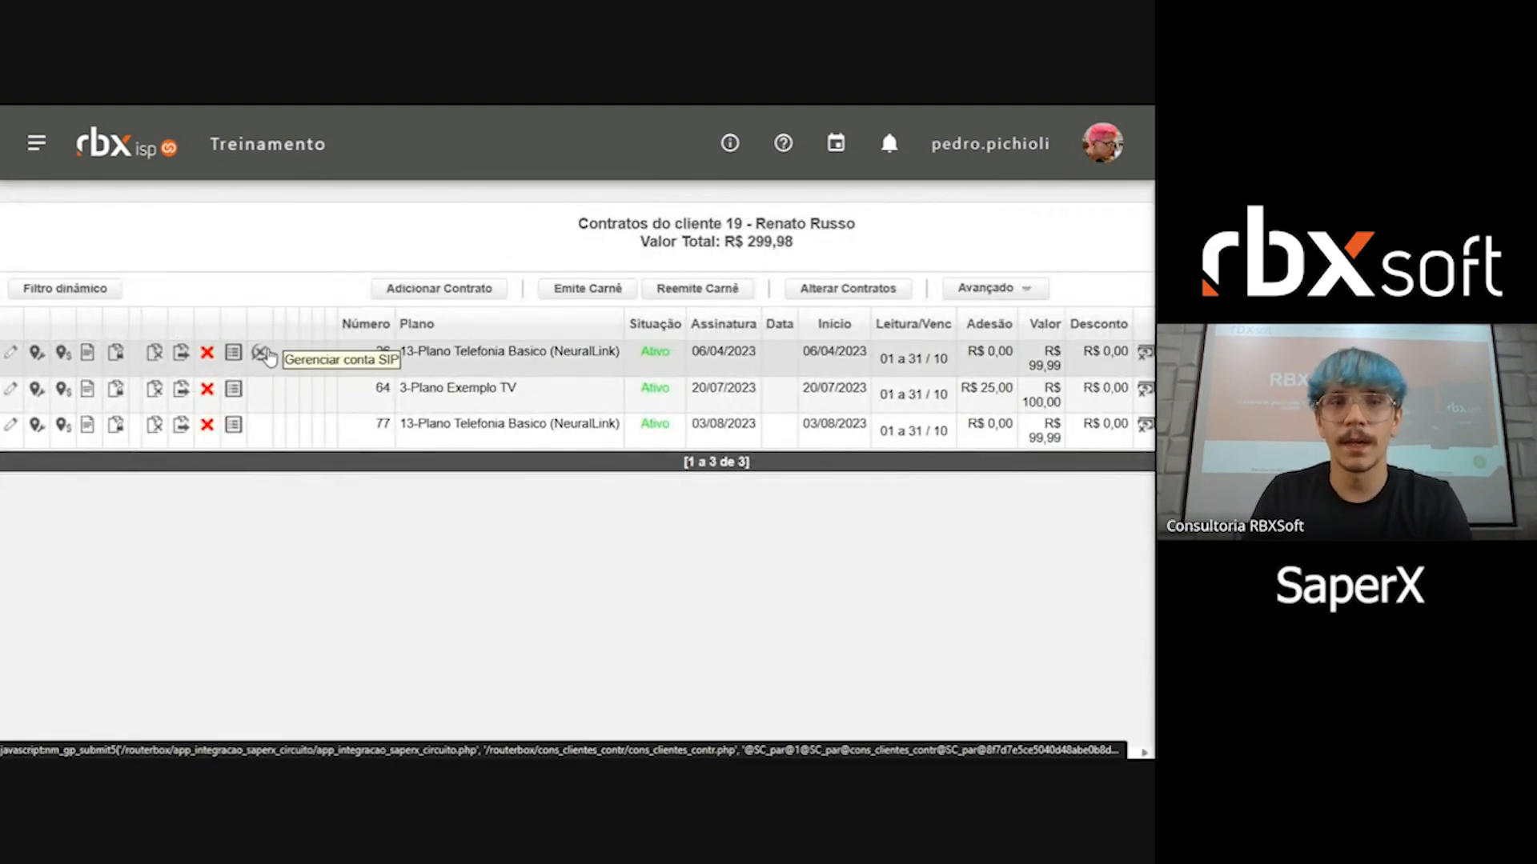
click(264, 353)
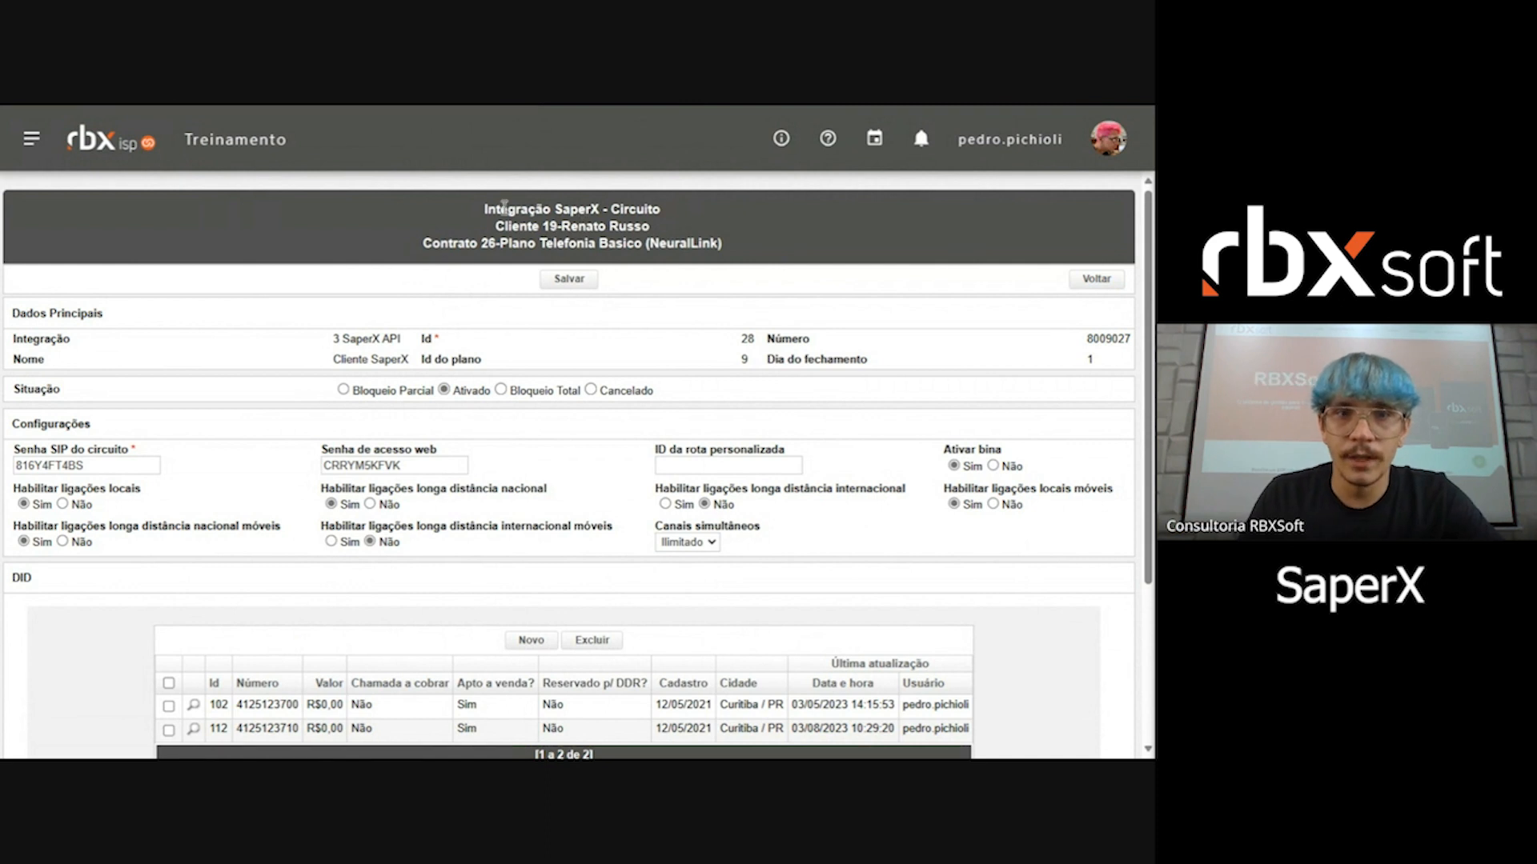
drag(500, 208, 660, 209)
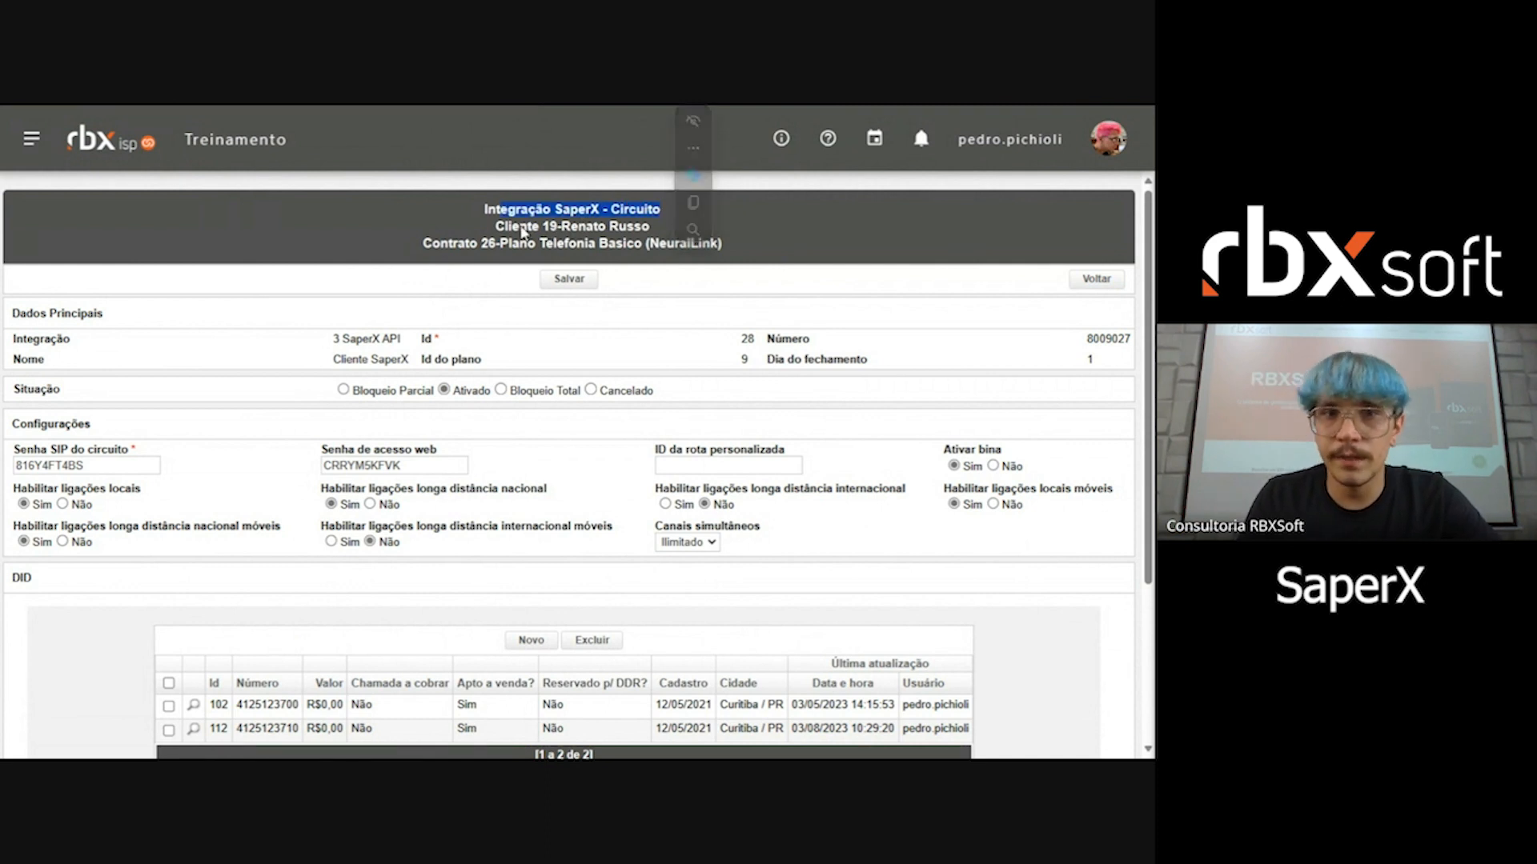
drag(496, 226, 655, 227)
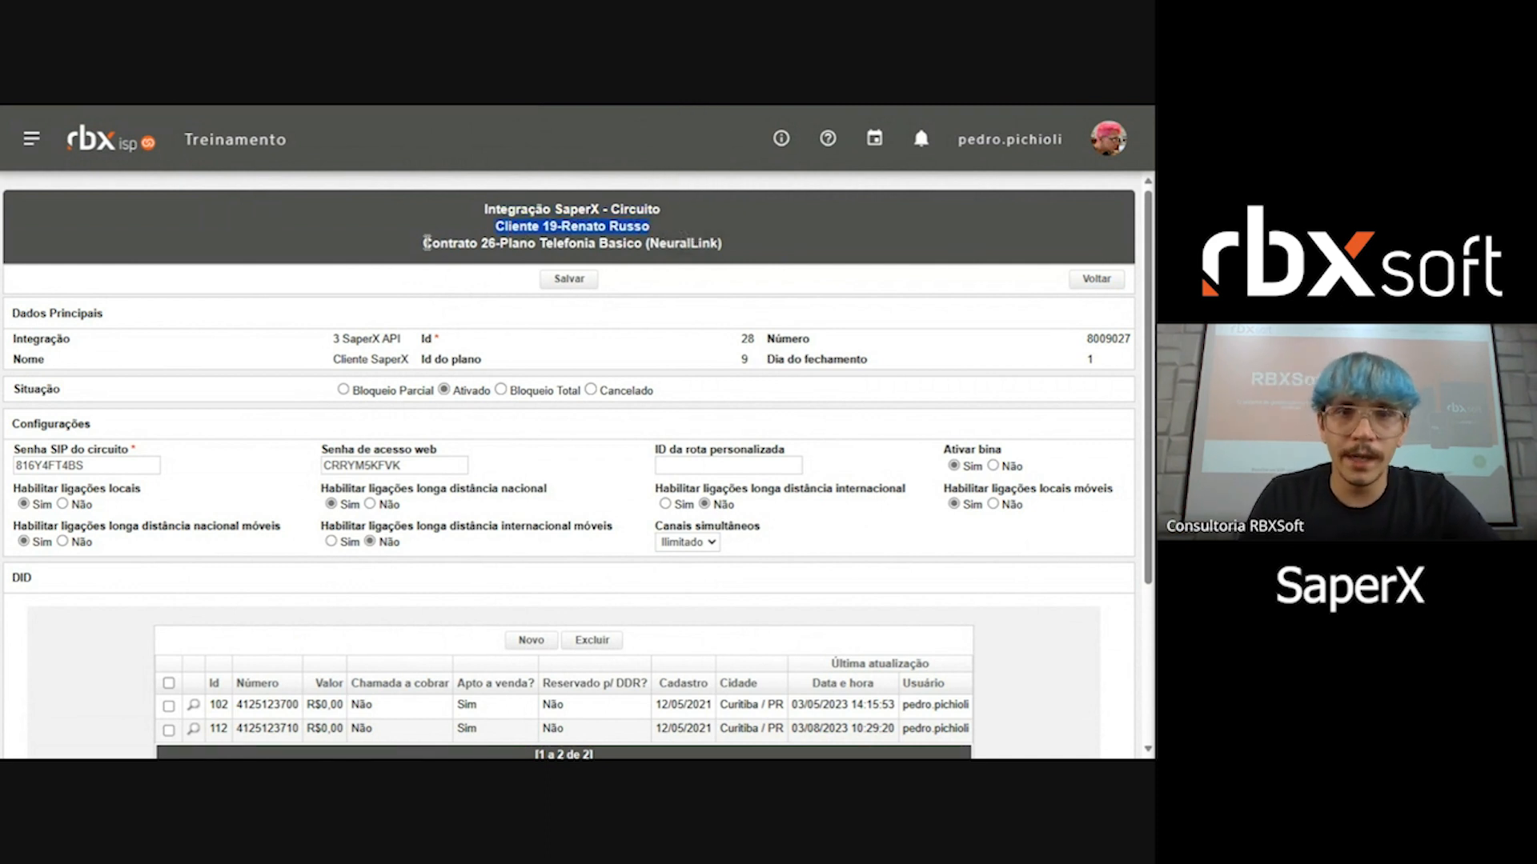
drag(457, 244, 693, 244)
click(749, 284)
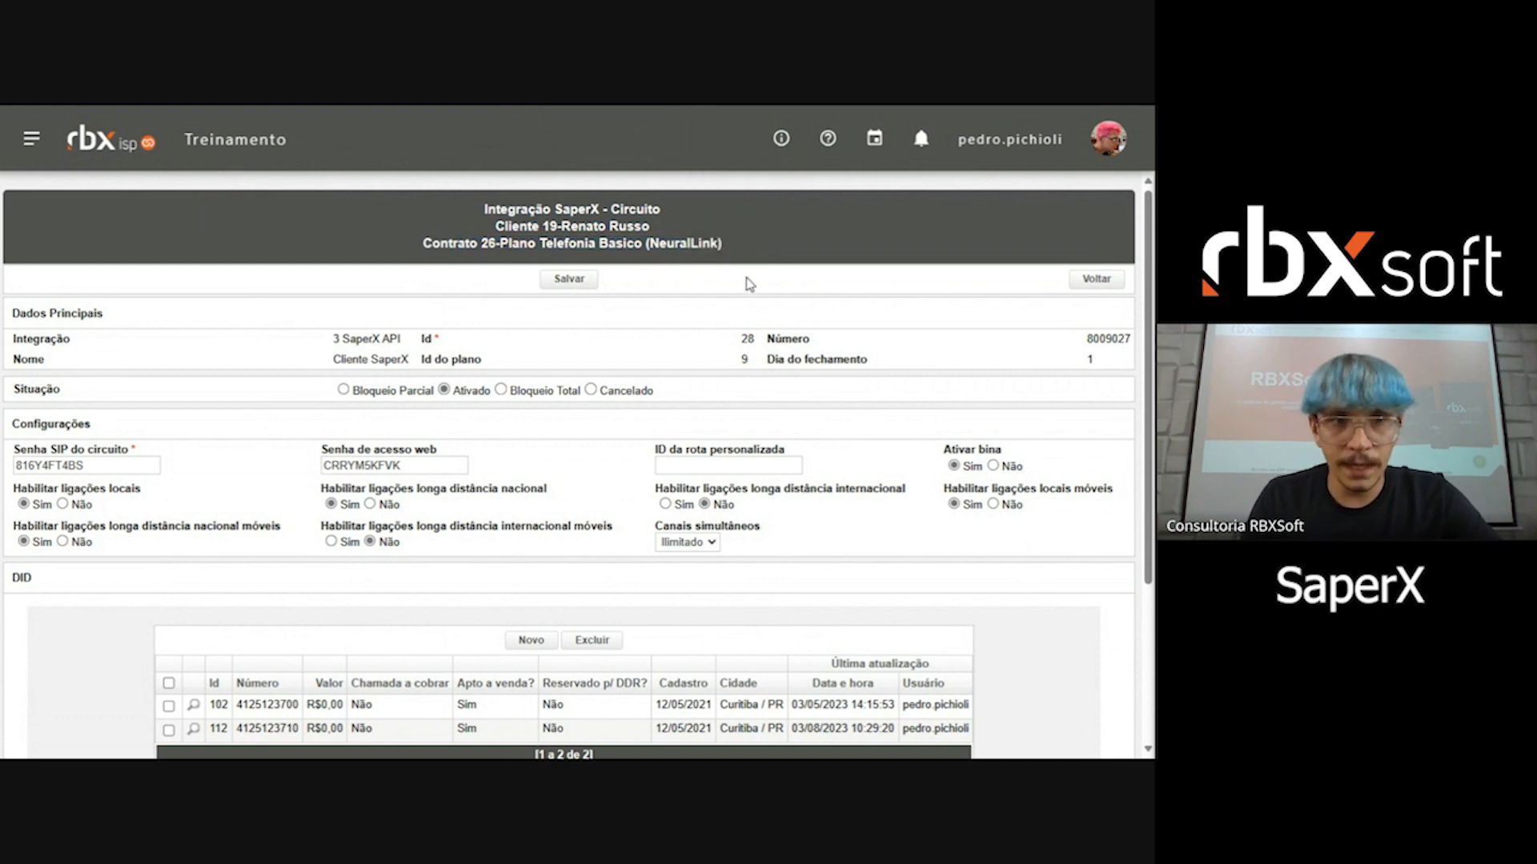
Step: Examine the circuit's main data, including the integration, ID, number, name, plan ID and closing day
scroll(624, 281, down, 1)
drag(325, 251, 650, 253)
click(552, 263)
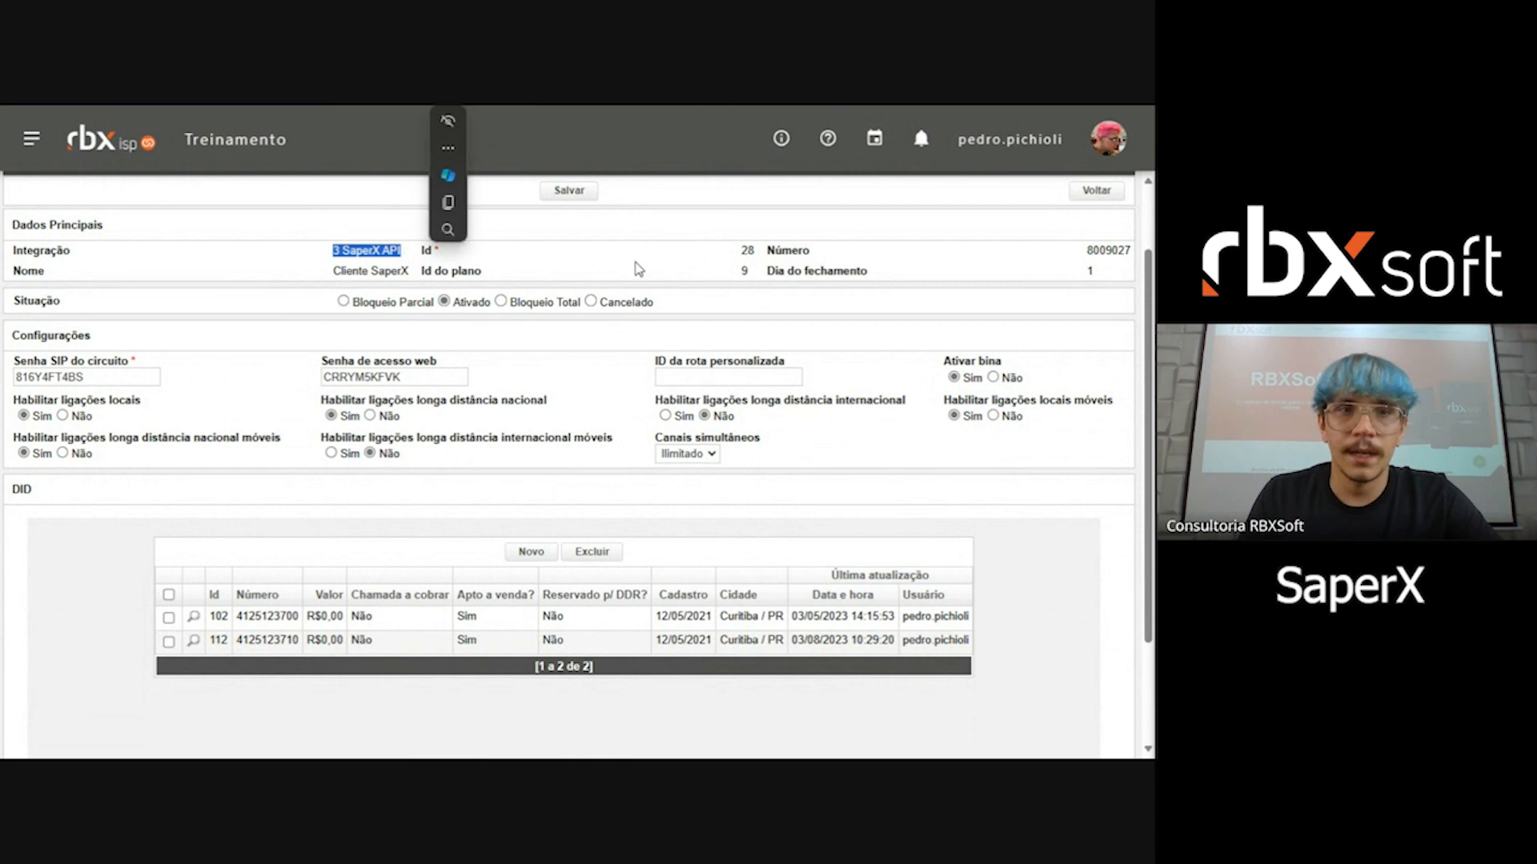
click(690, 264)
drag(741, 257, 758, 261)
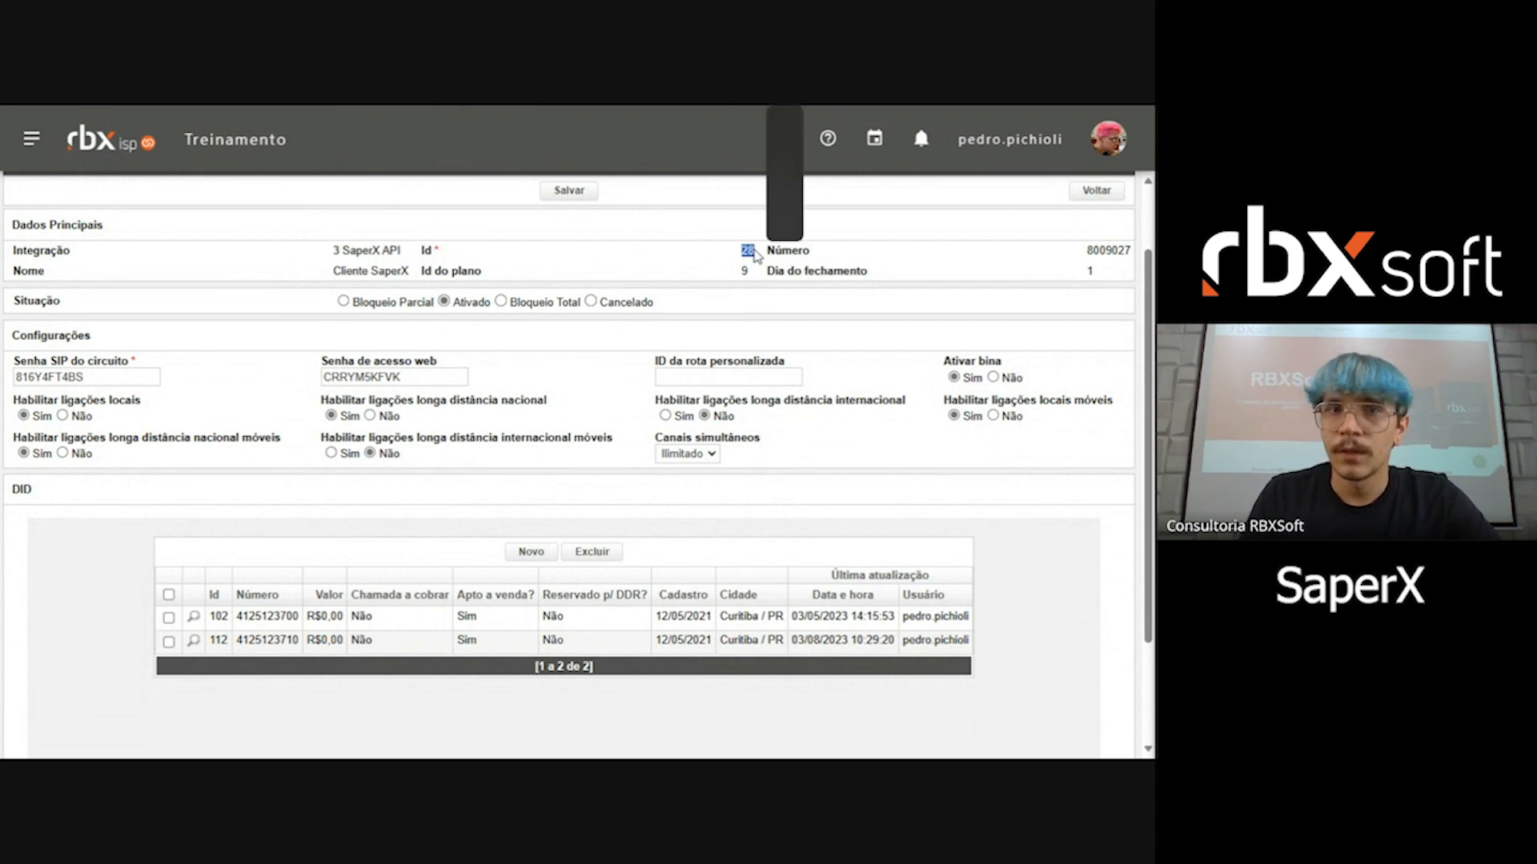
click(1041, 261)
drag(1070, 257, 1133, 253)
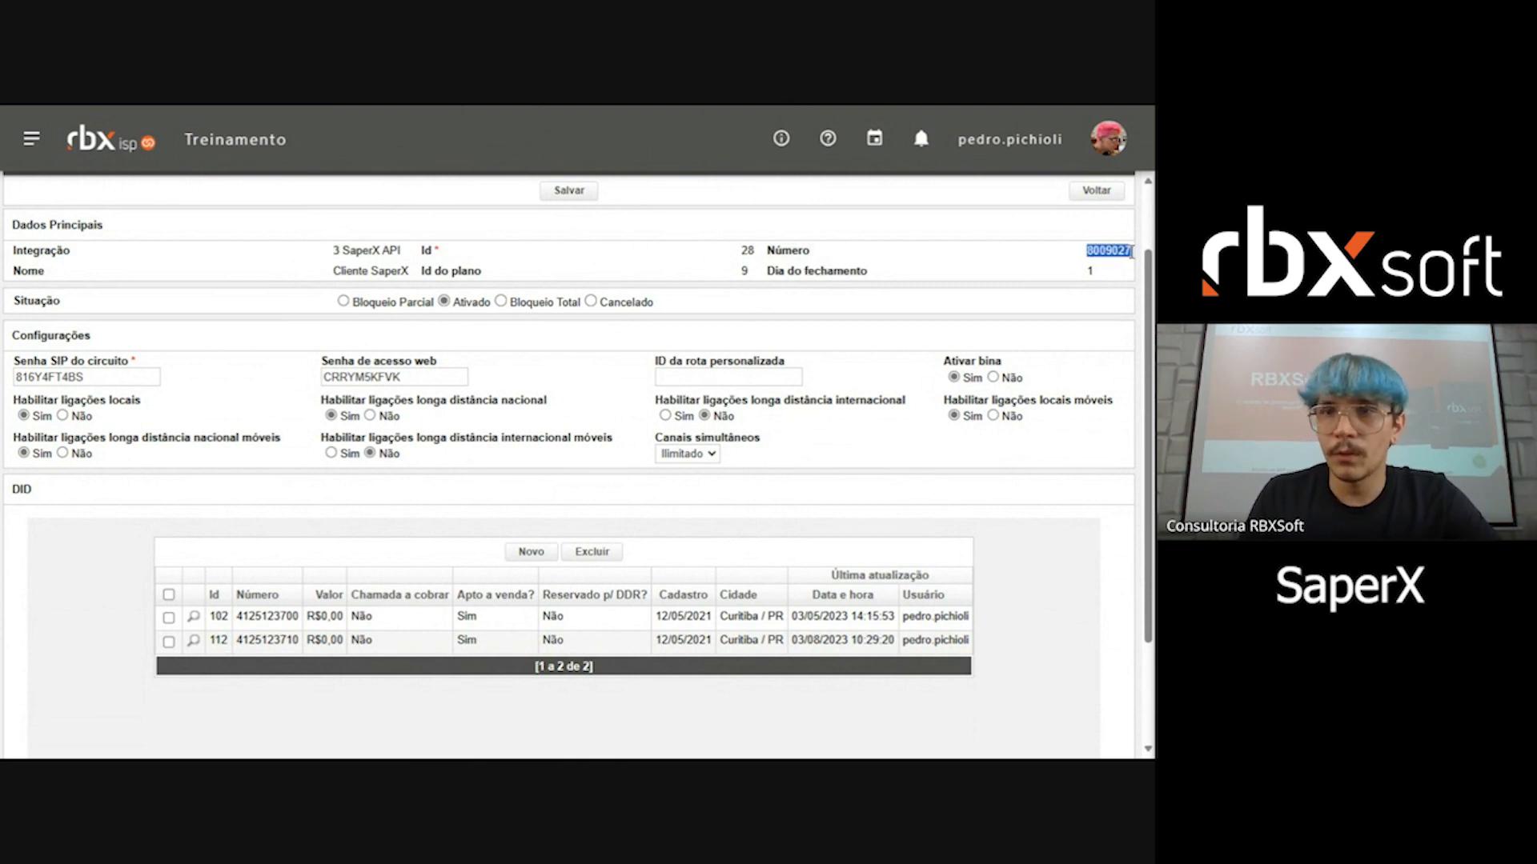
drag(331, 270, 441, 270)
click(645, 268)
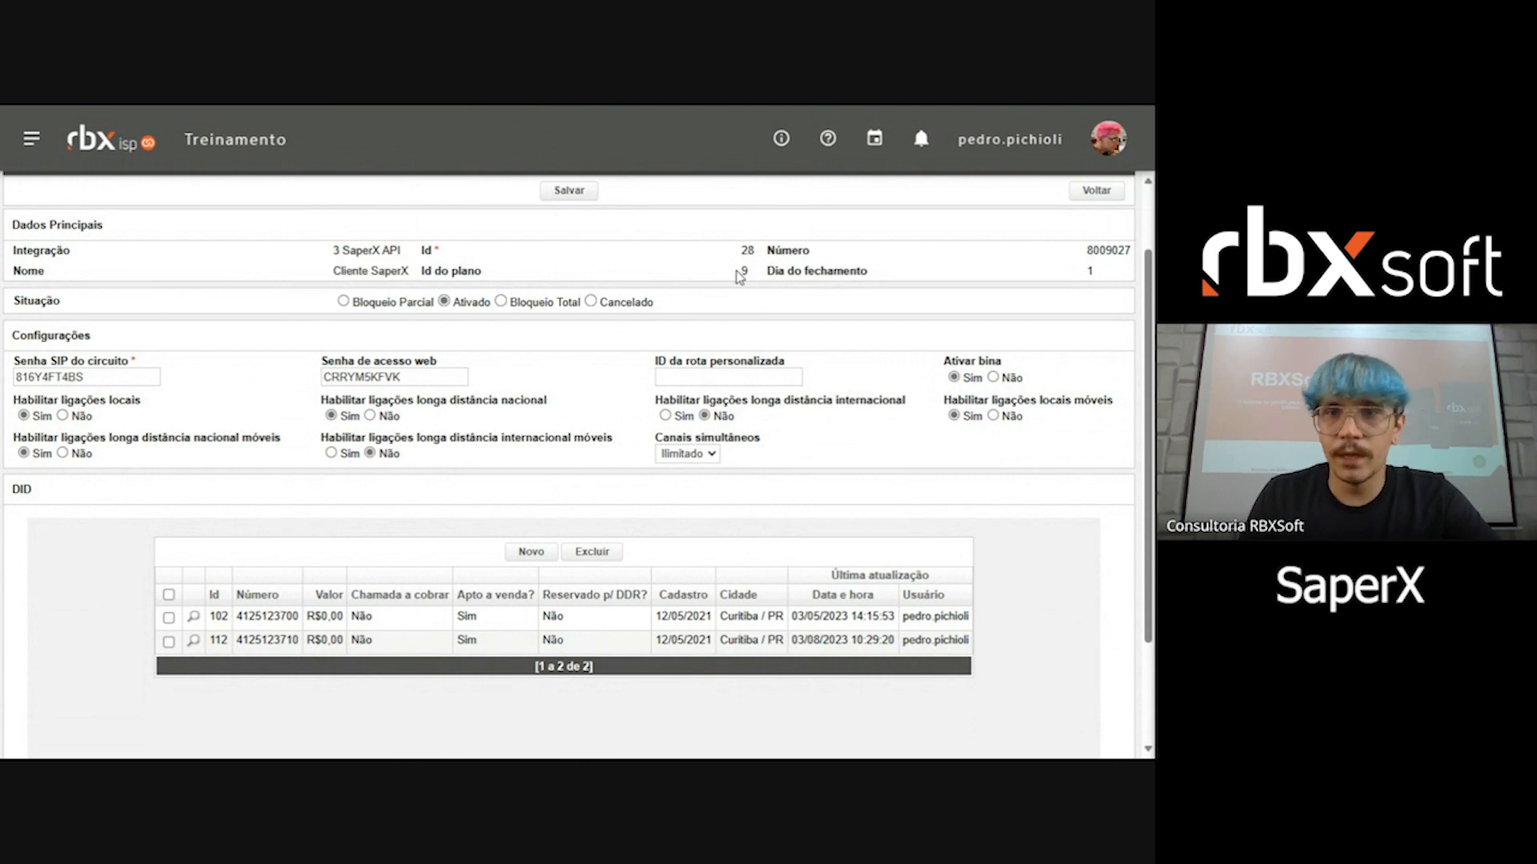
drag(1095, 267, 1061, 282)
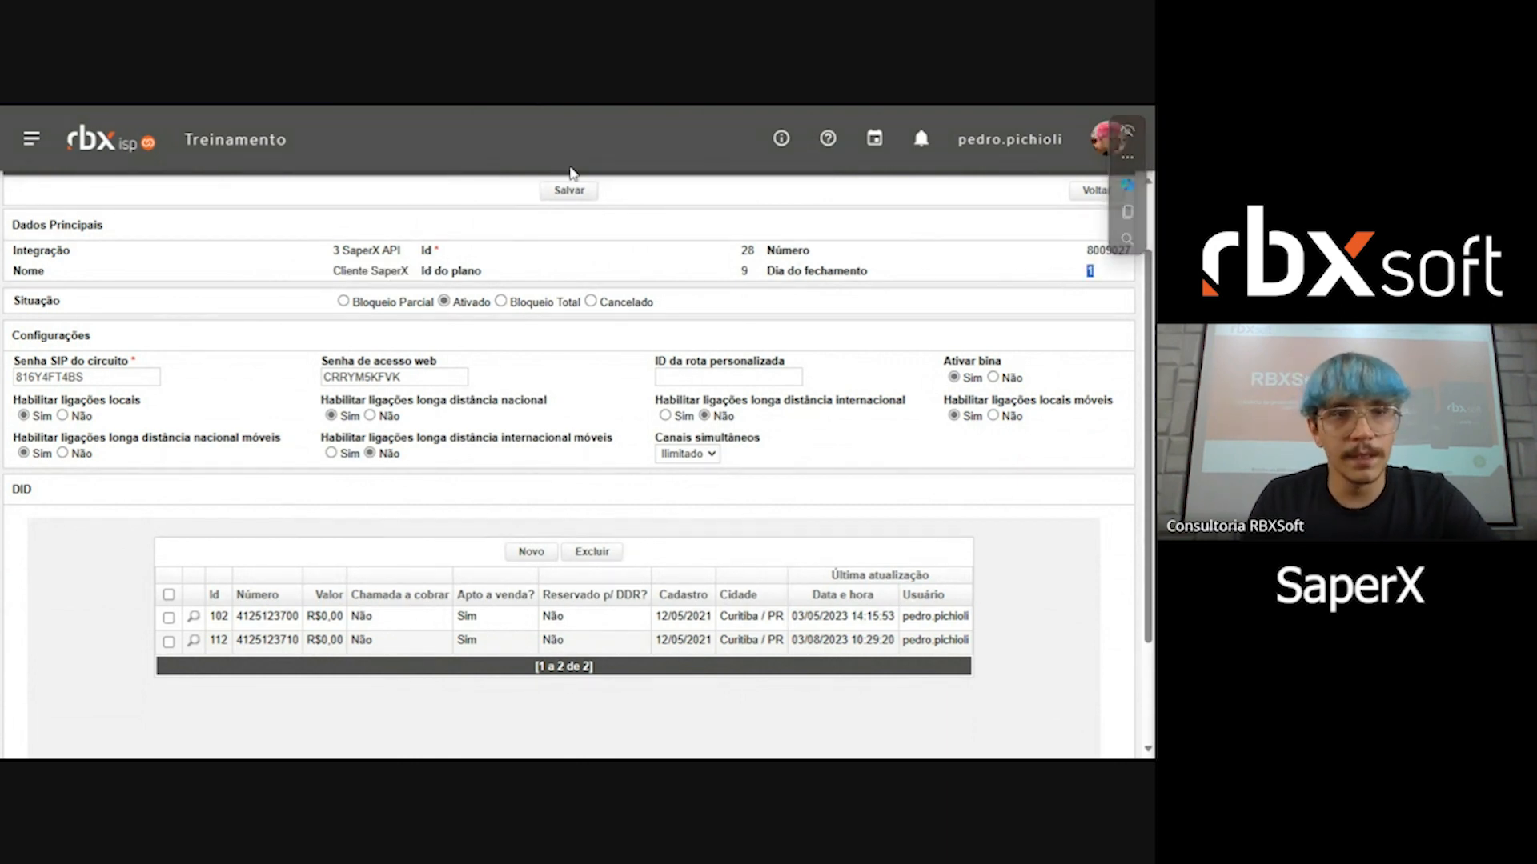
Step: Review the circuit's status options, trying Bloqueio Parcial and restoring Ativado
click(16, 302)
double_click(16, 302)
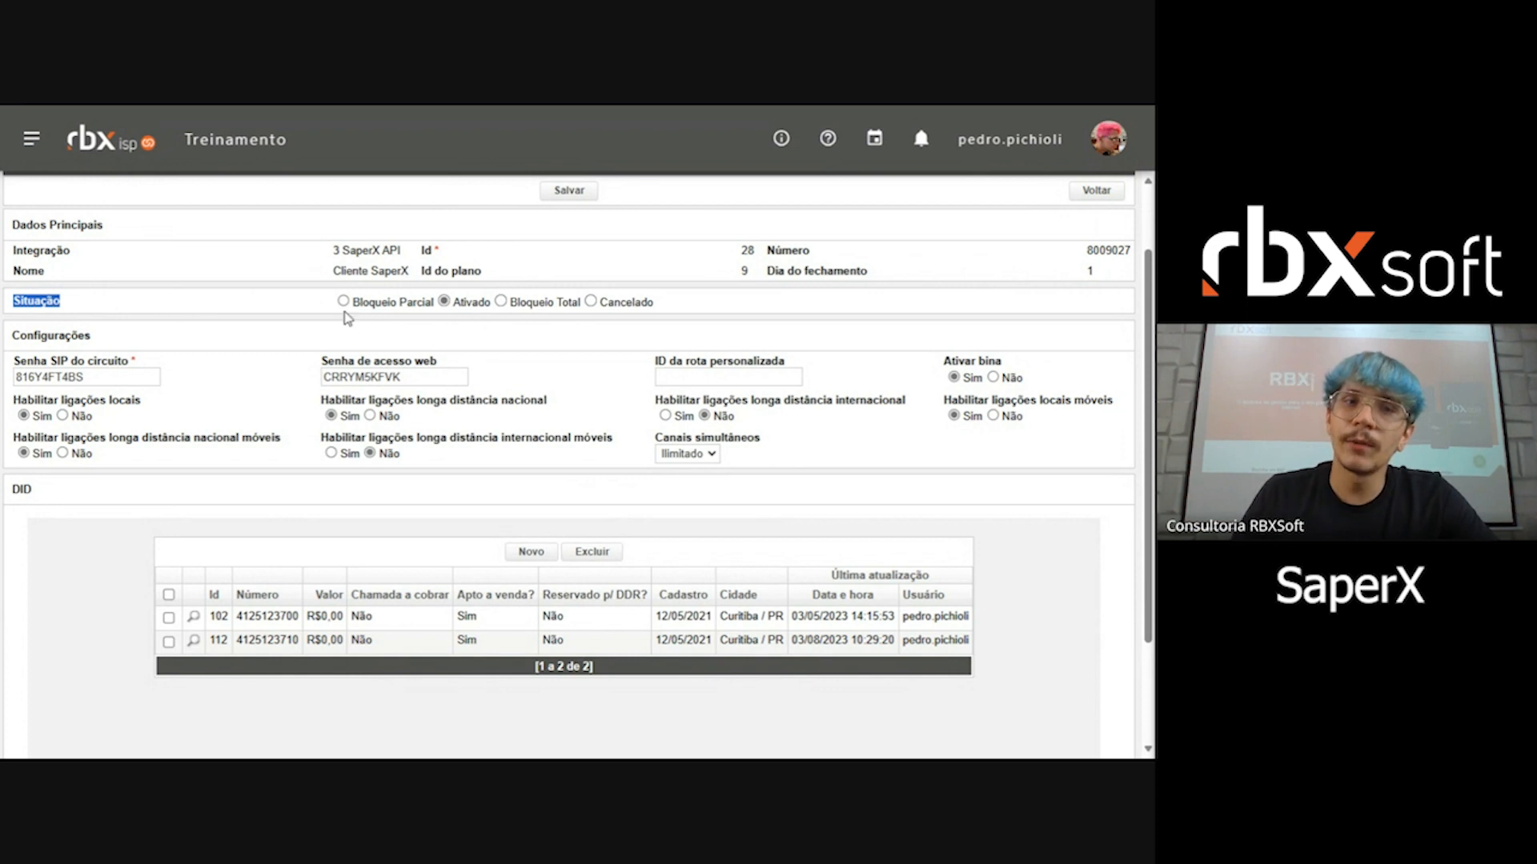
drag(332, 307, 718, 322)
click(613, 346)
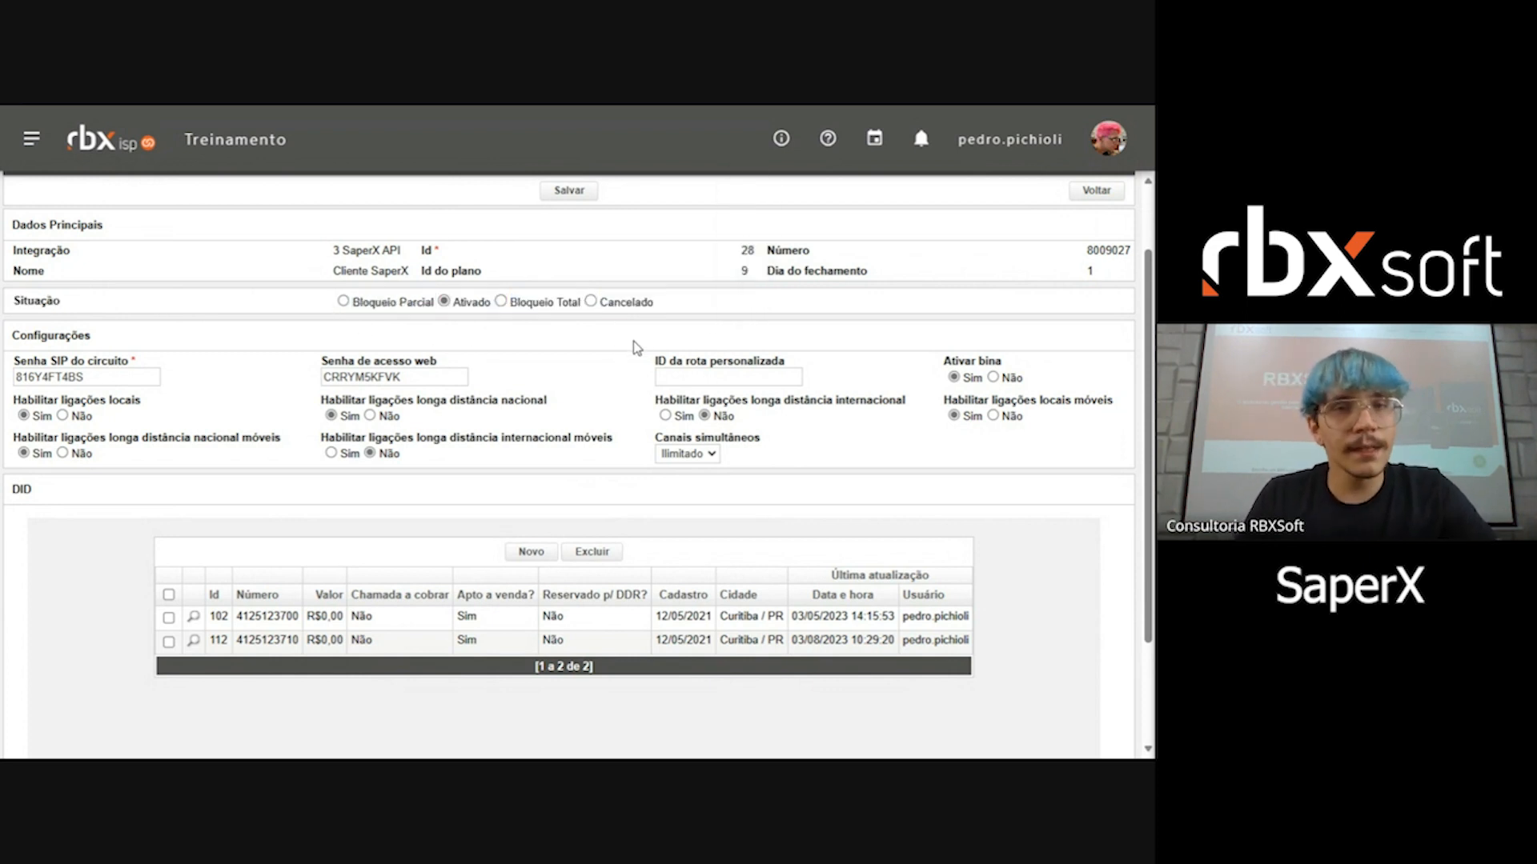
scroll(634, 346, up, 2)
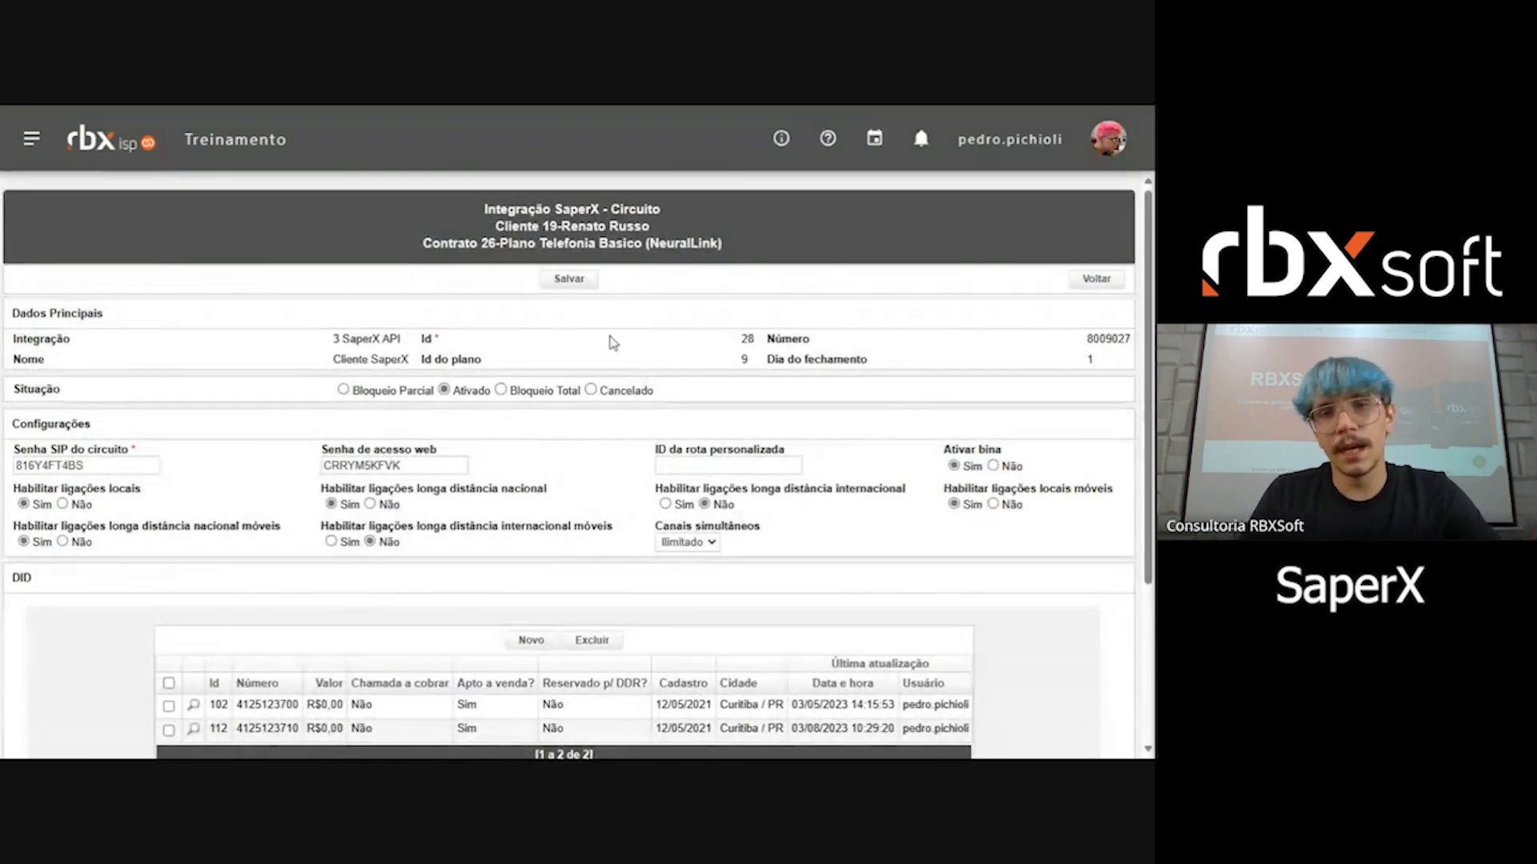
click(366, 394)
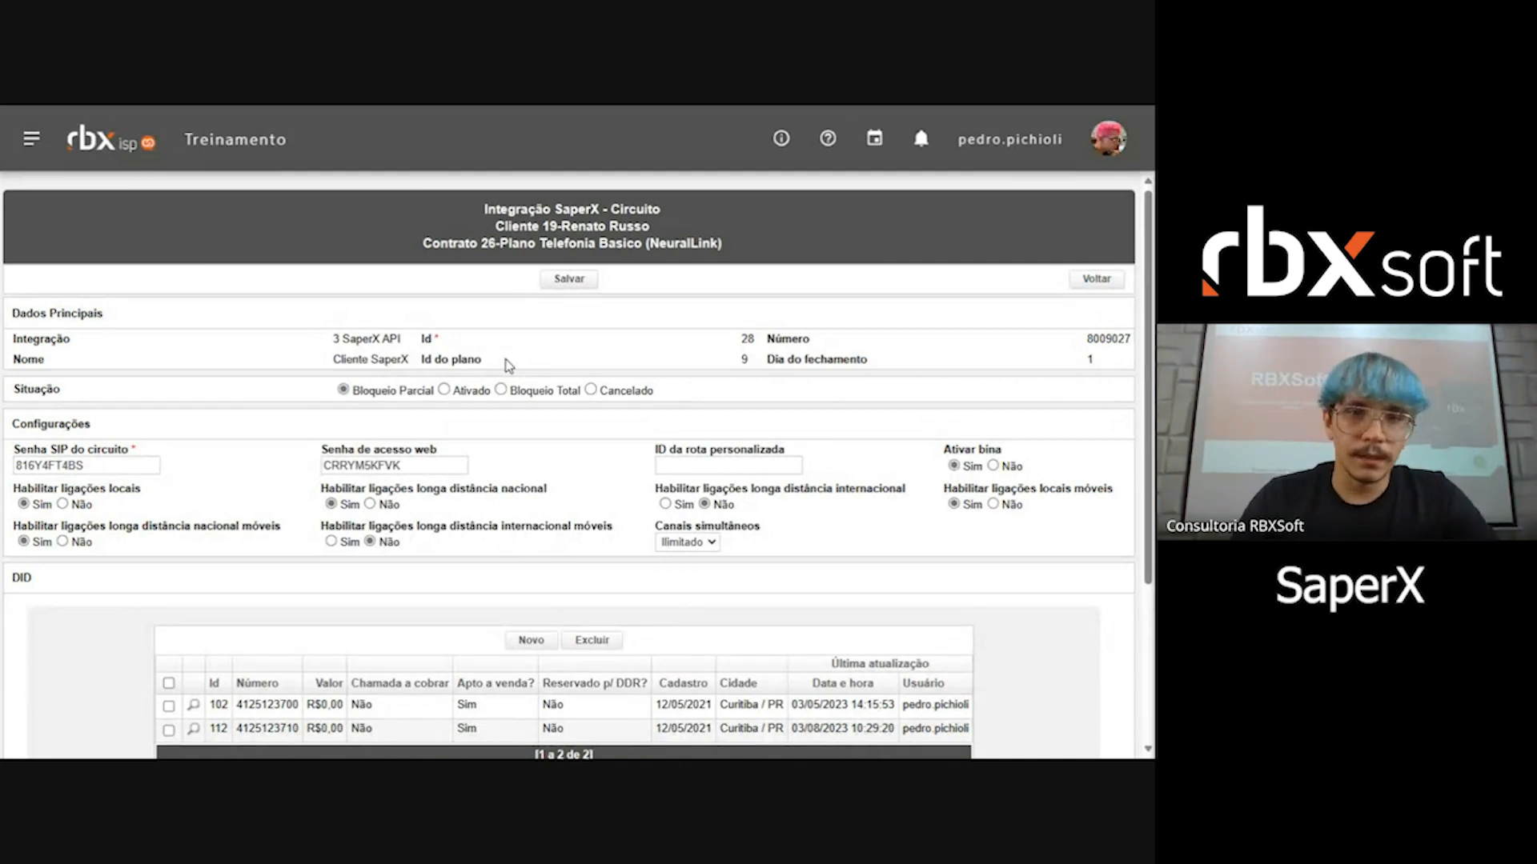
click(445, 390)
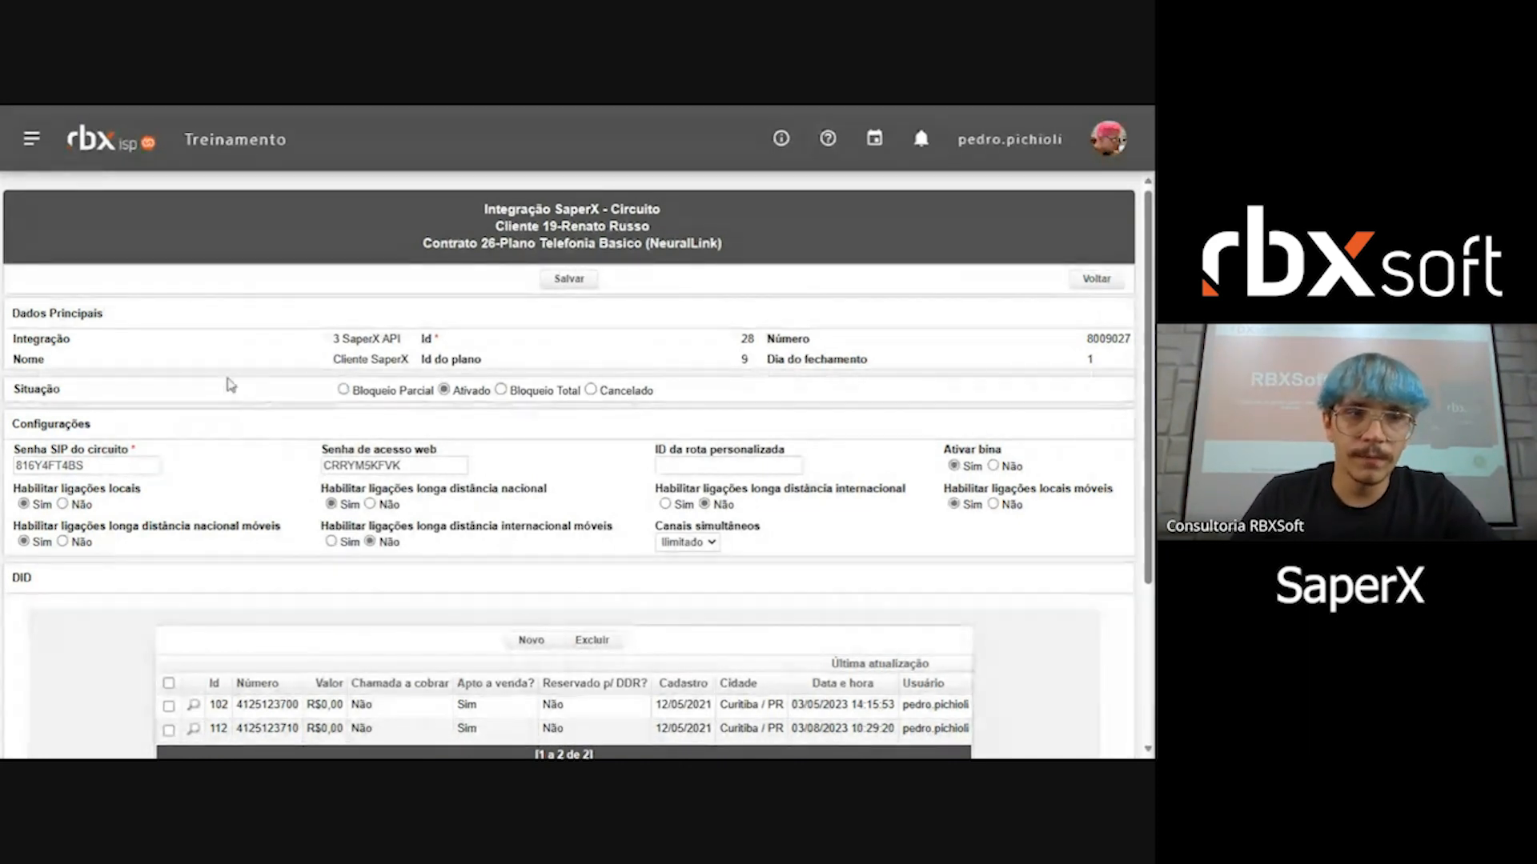
Step: Examine the circuit's configuration fields: SIP password, web access password, custom route ID, caller ID and call permissions
scroll(329, 380, down, 1)
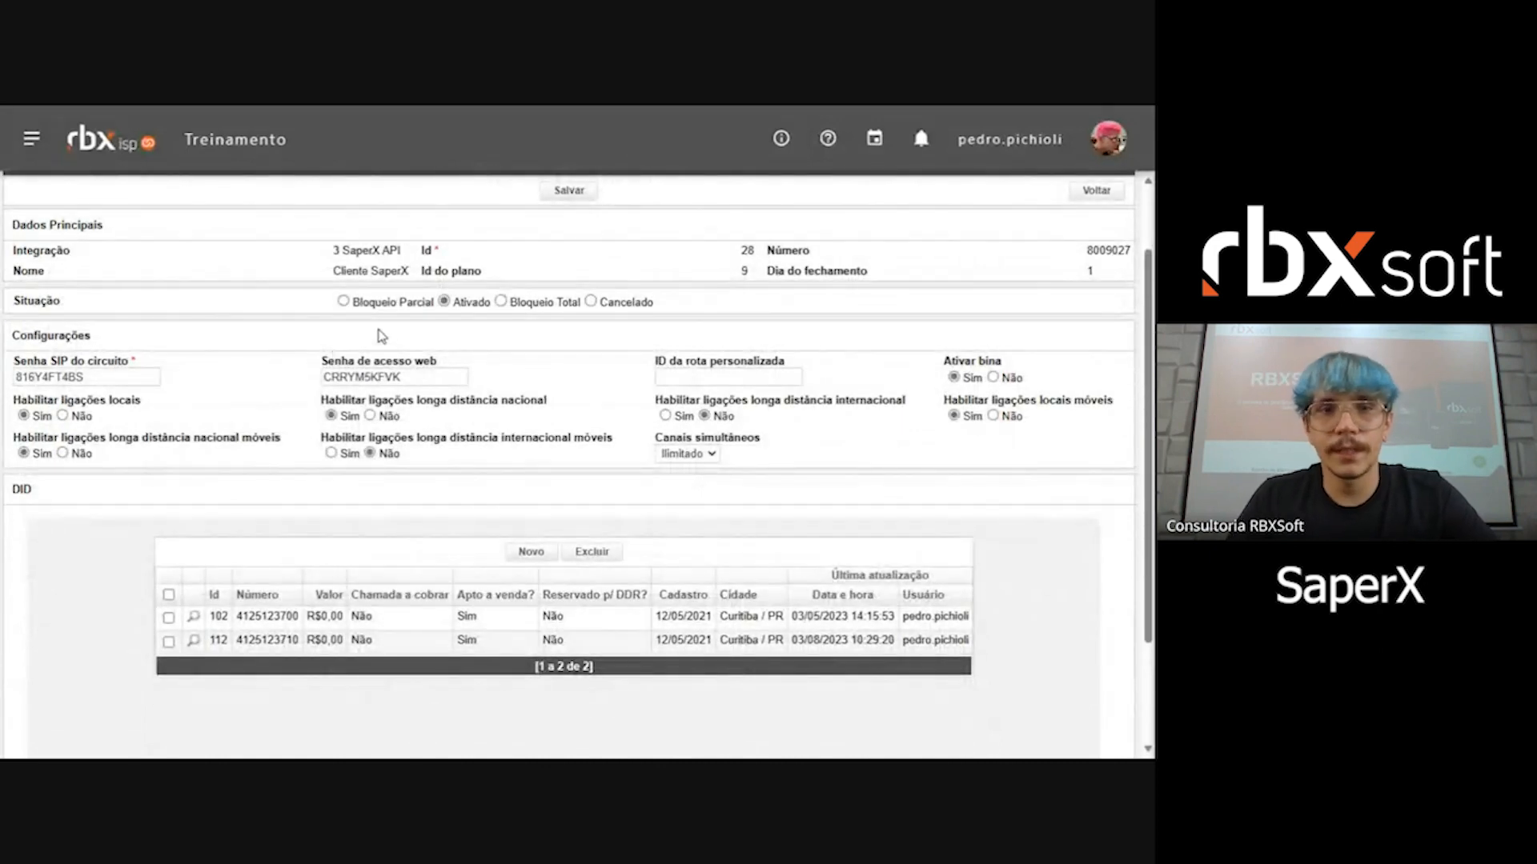
drag(21, 361, 153, 362)
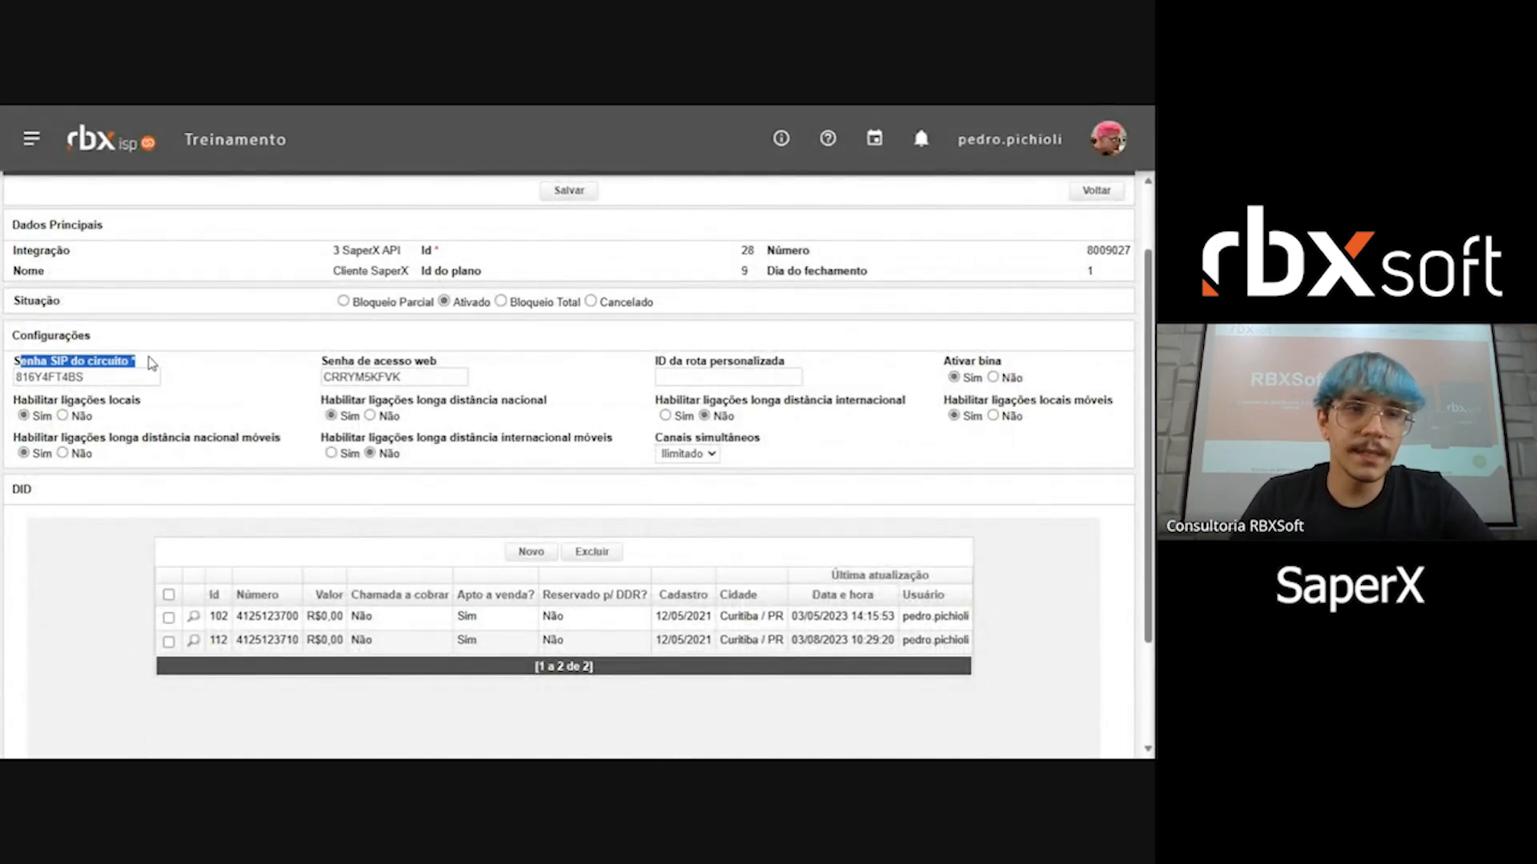
drag(320, 361, 462, 366)
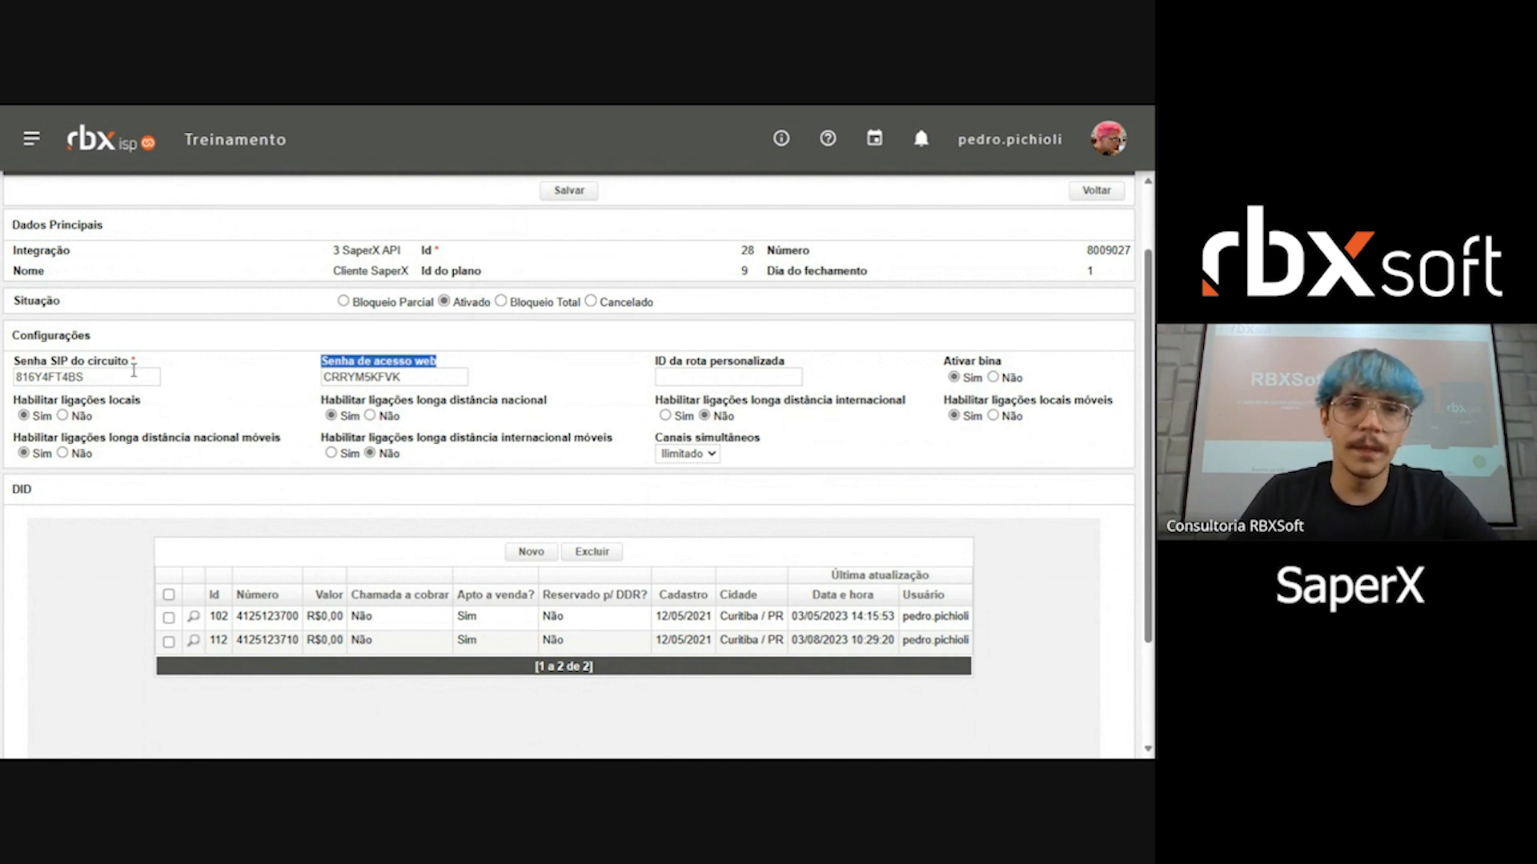
double_click(134, 375)
double_click(452, 382)
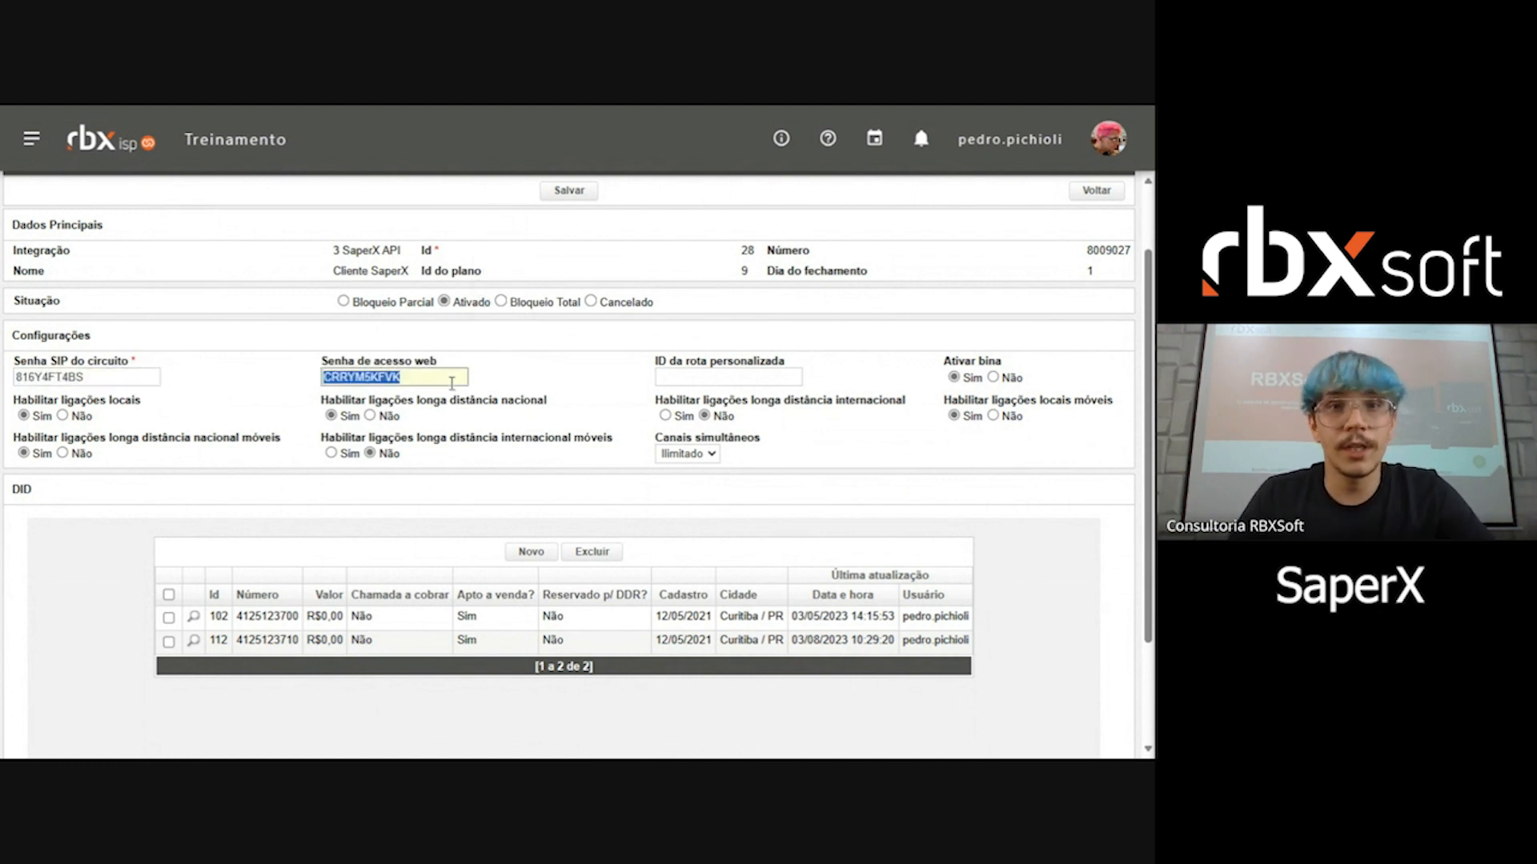
click(364, 359)
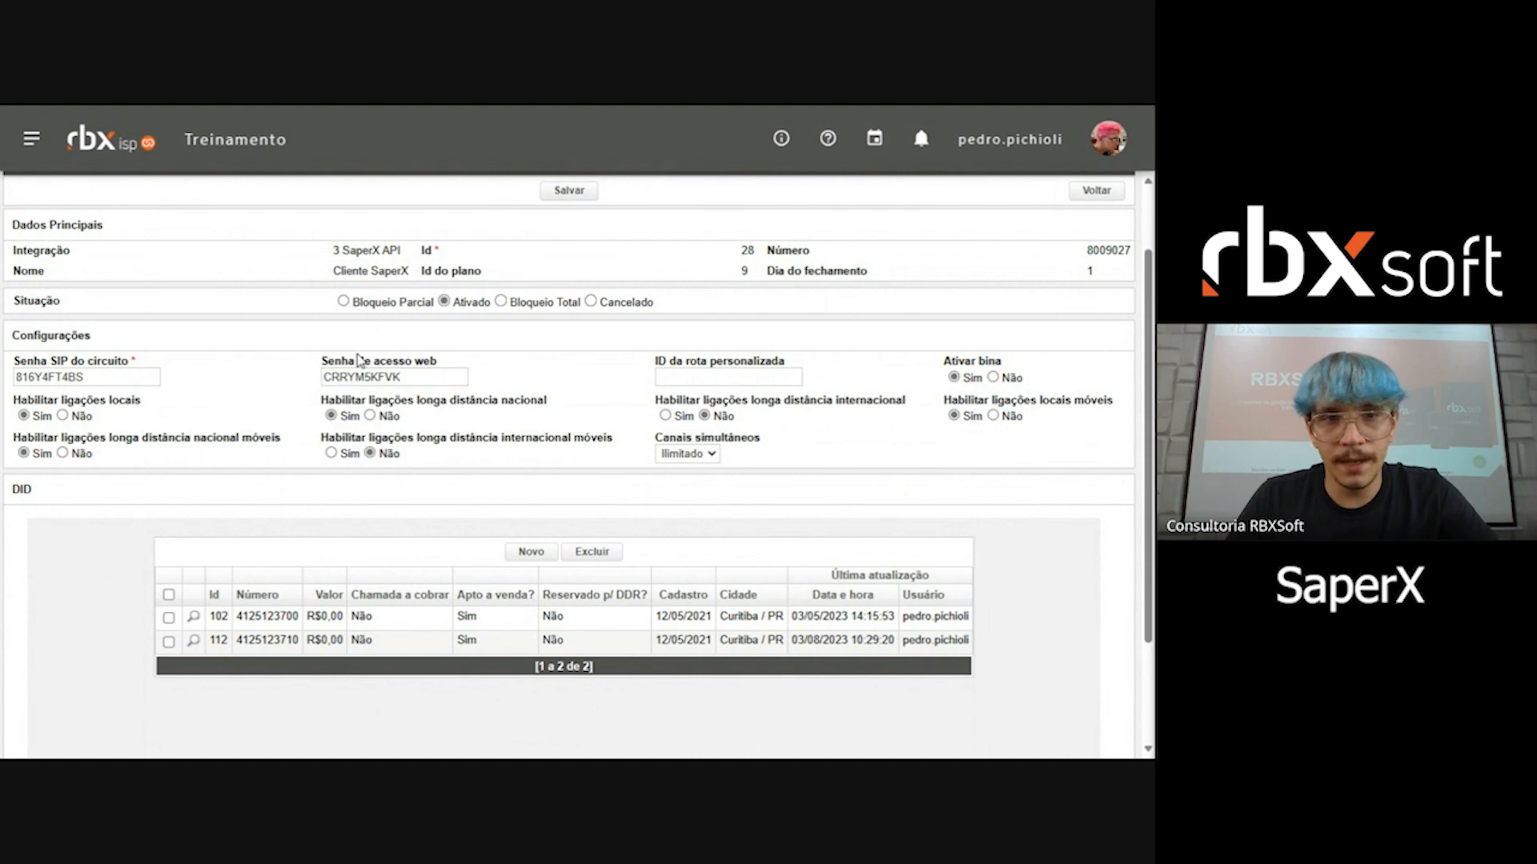
double_click(418, 374)
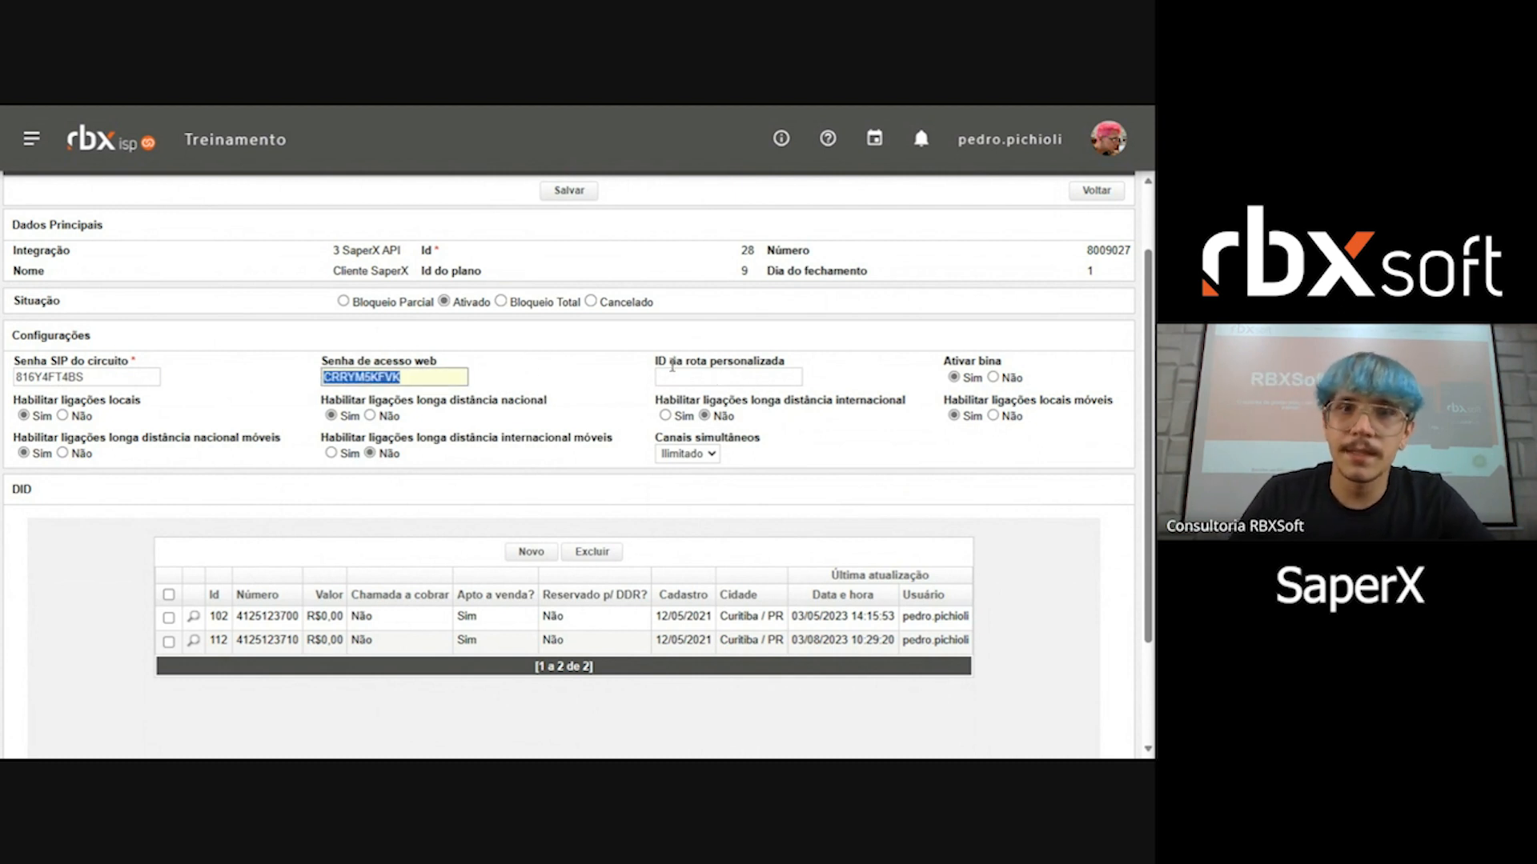
drag(652, 362, 803, 362)
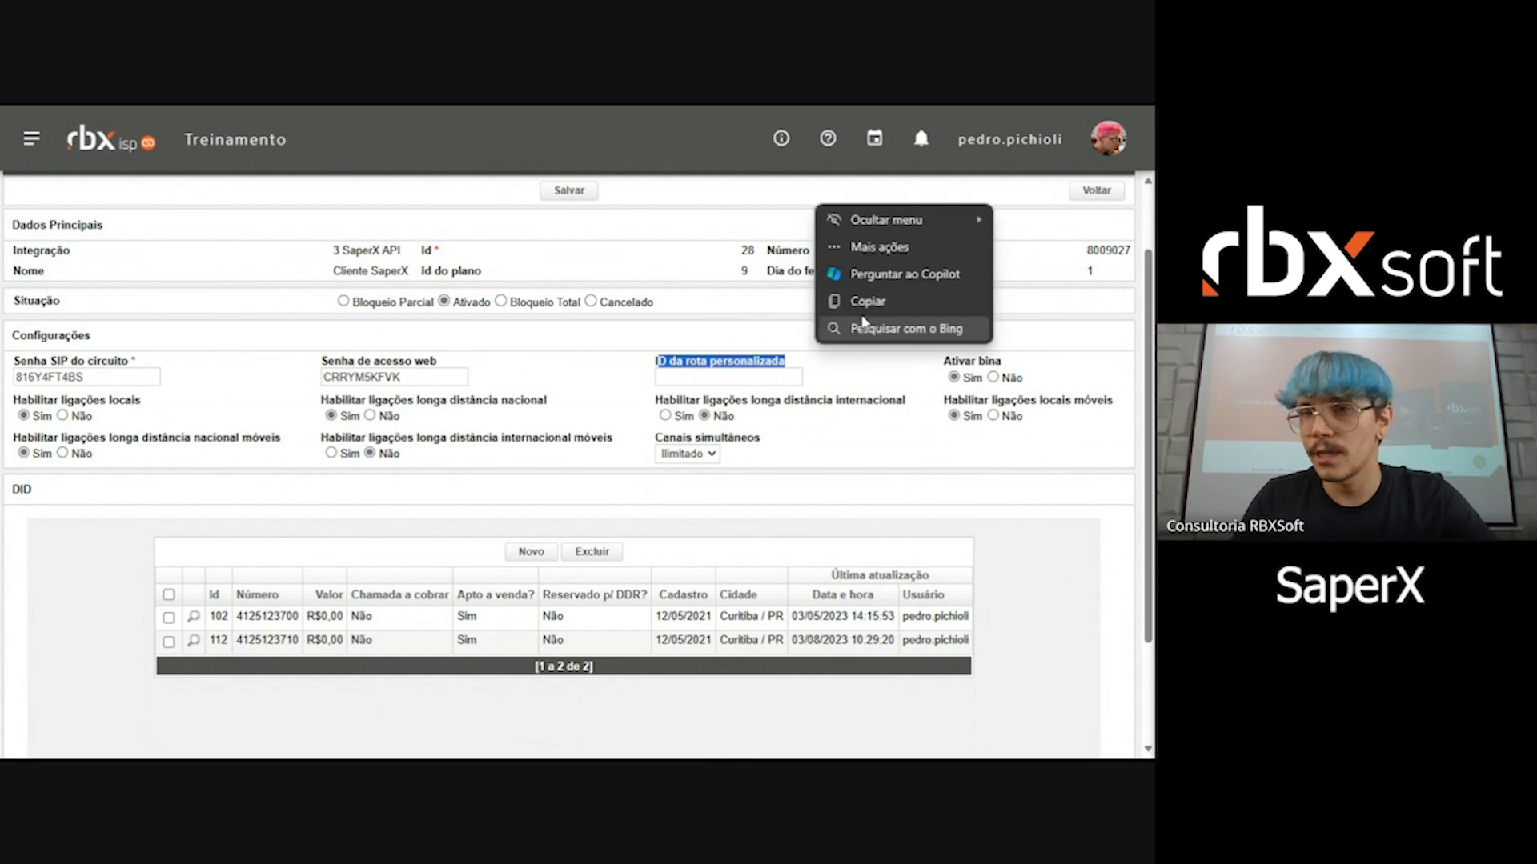
drag(943, 362, 1046, 421)
click(1010, 388)
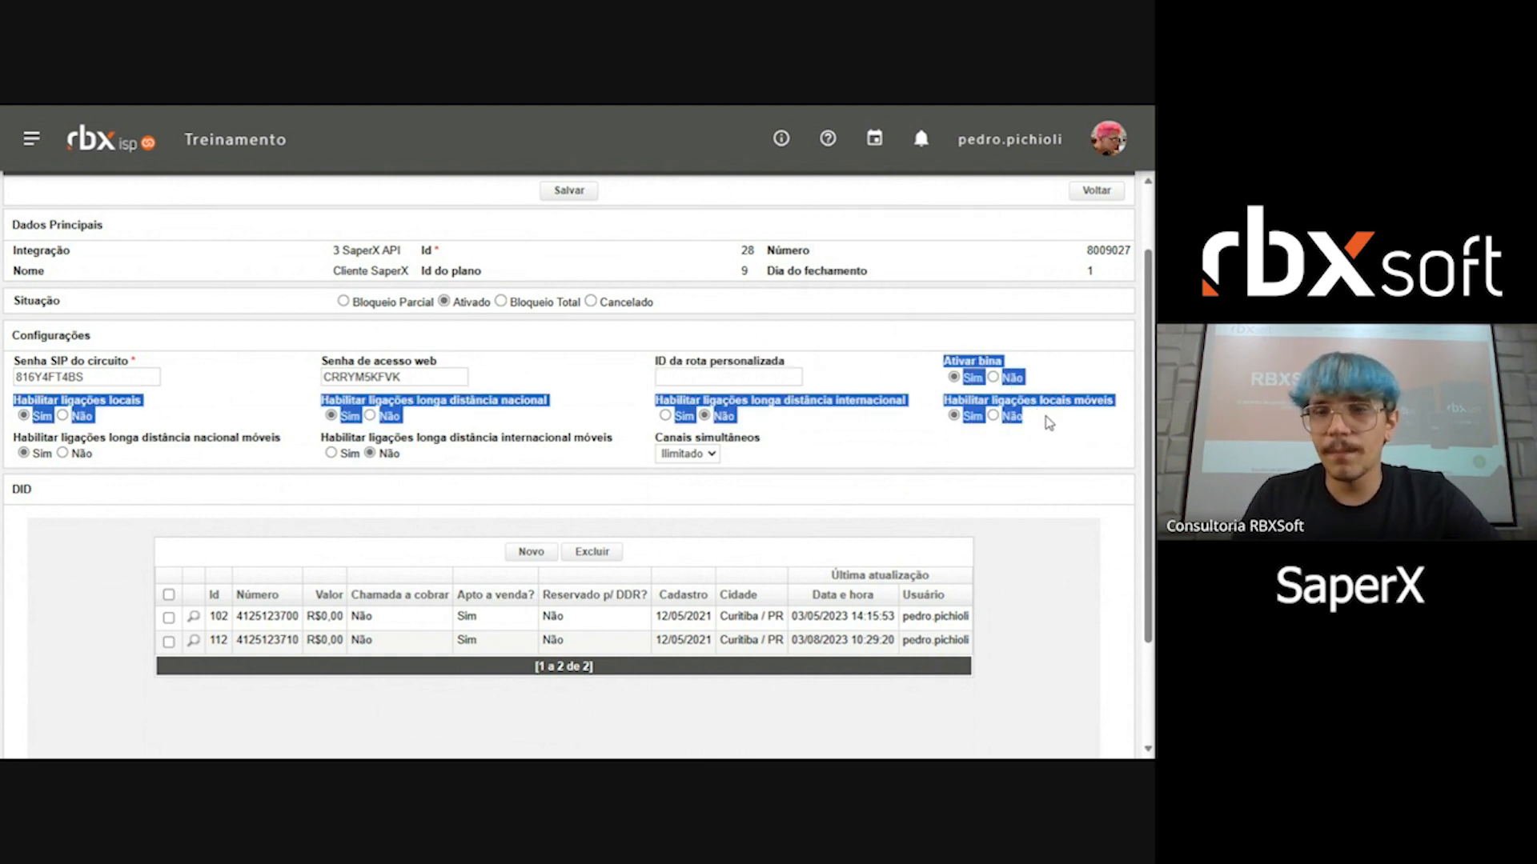
click(1053, 450)
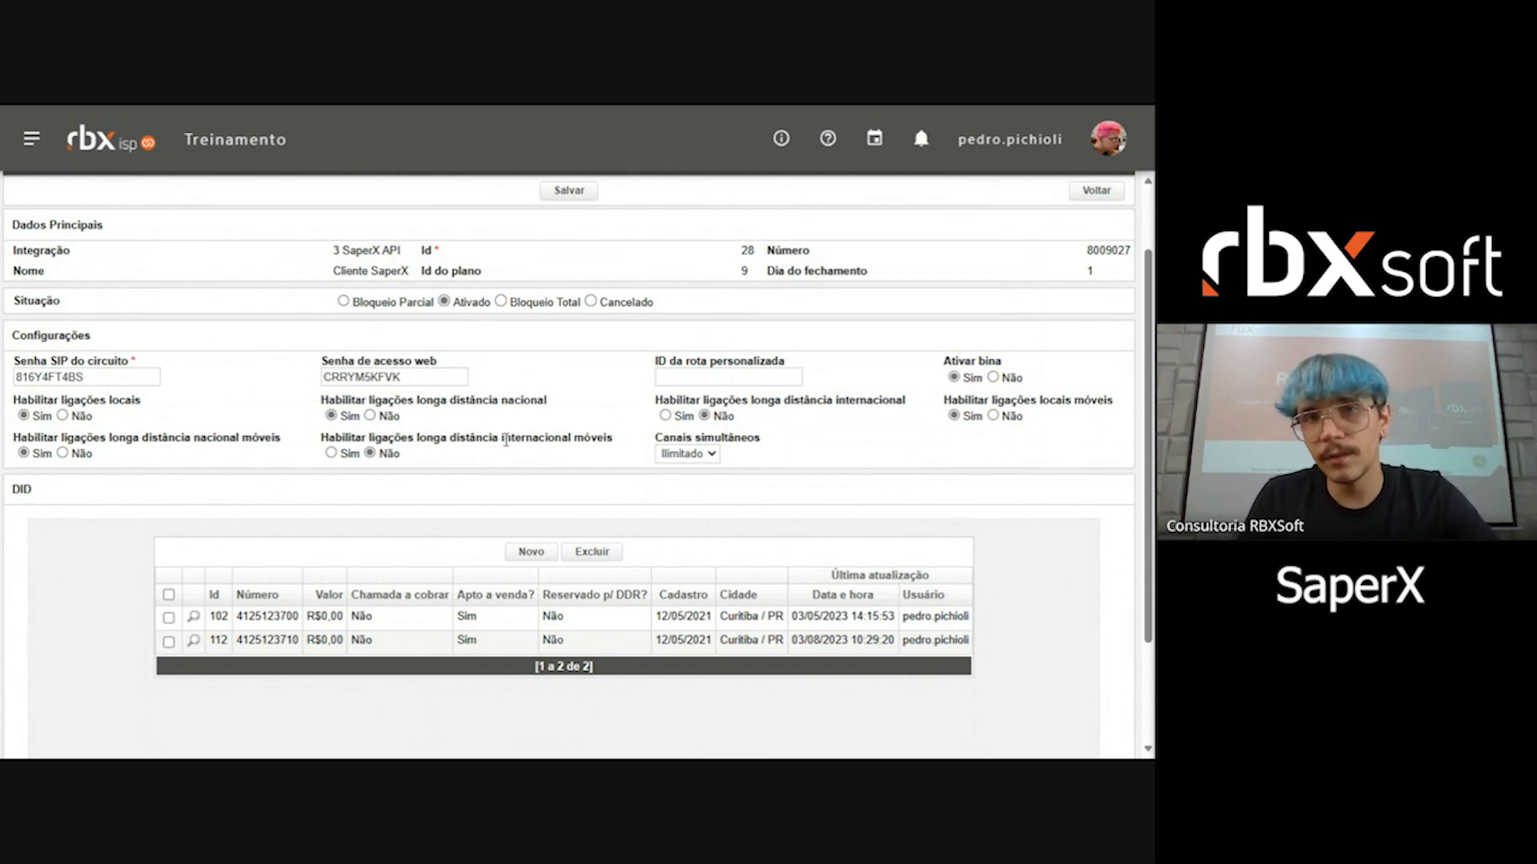
Step: Set the circuit's national long-distance calls to Sim, Ativar bina to Não and Canais simultâneos to Ilimitado
click(371, 416)
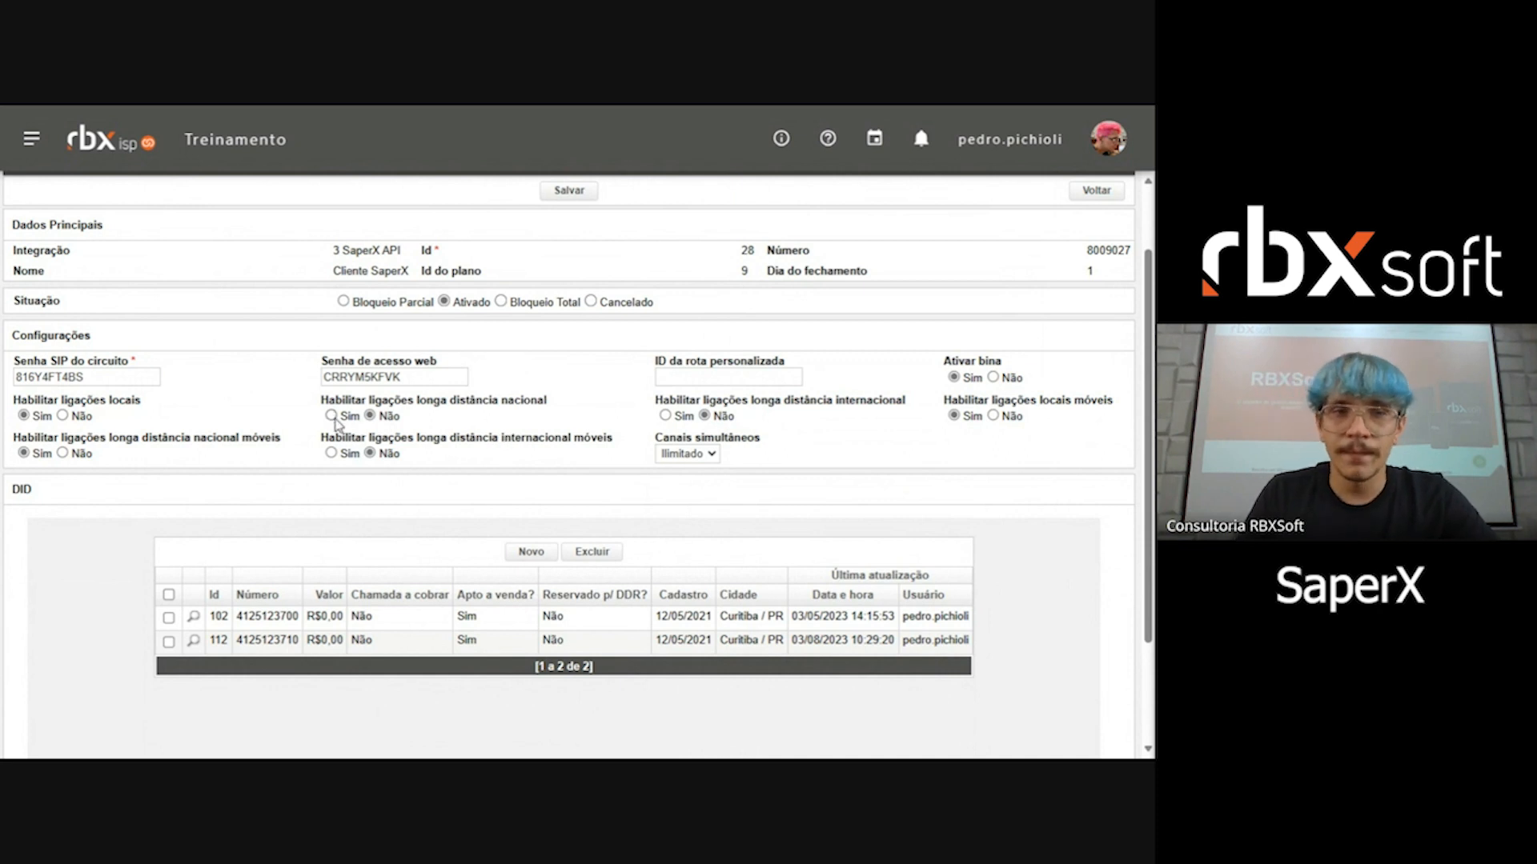
click(333, 416)
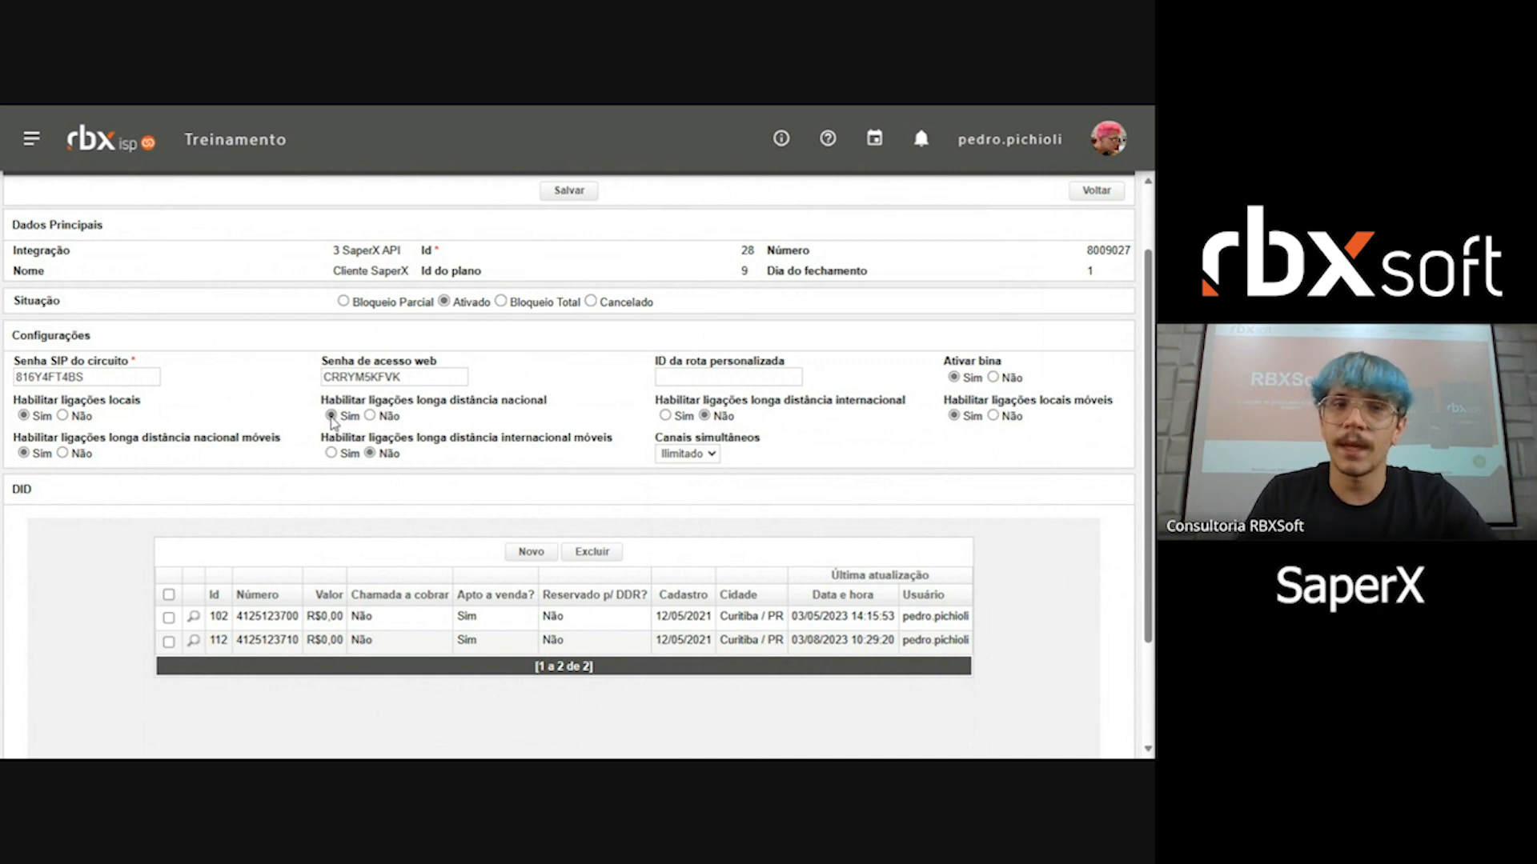
click(992, 377)
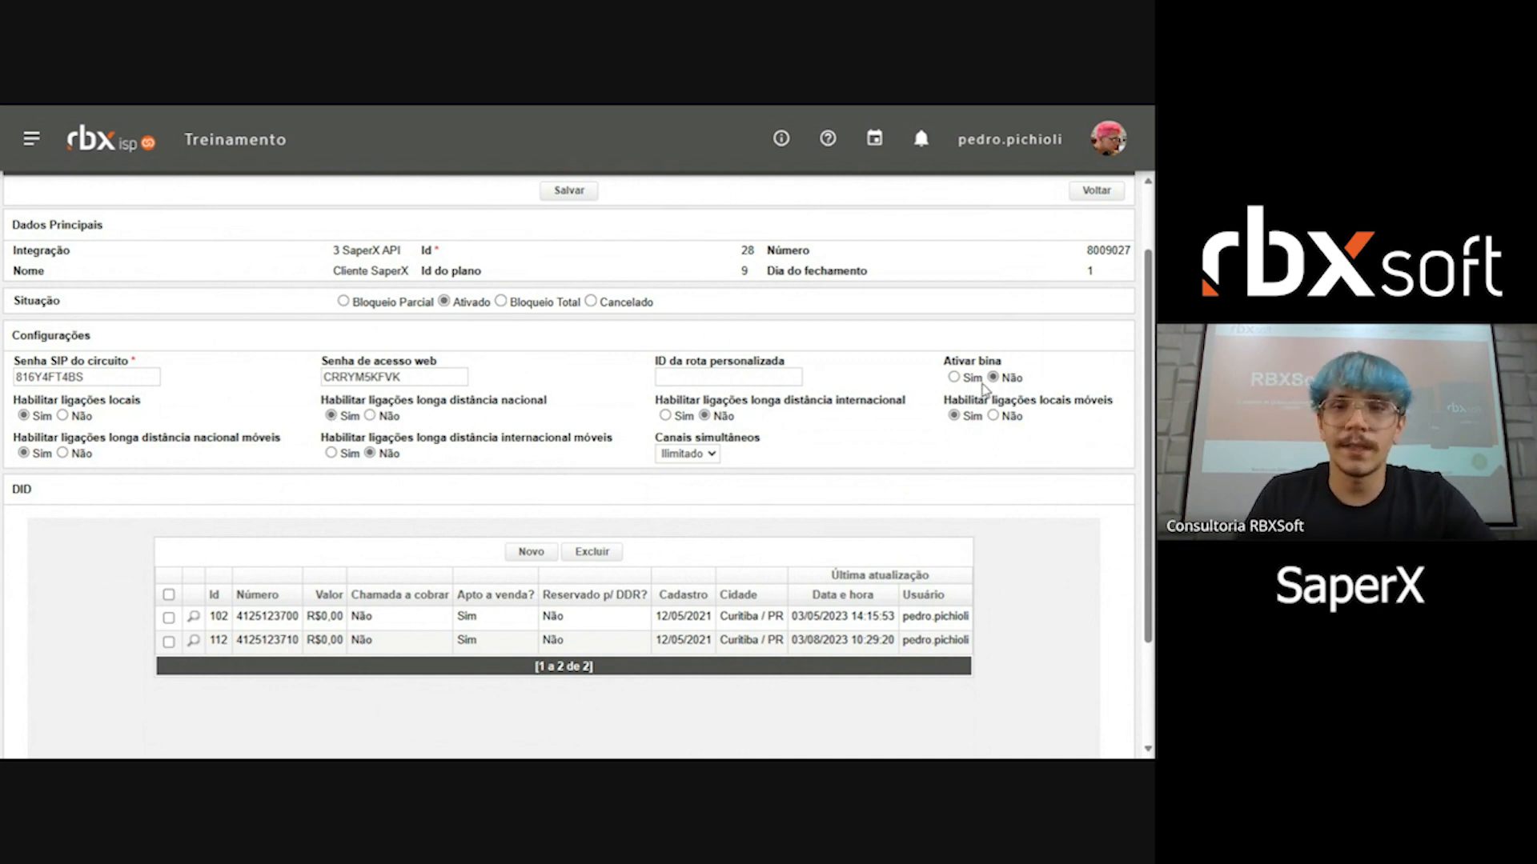
click(685, 453)
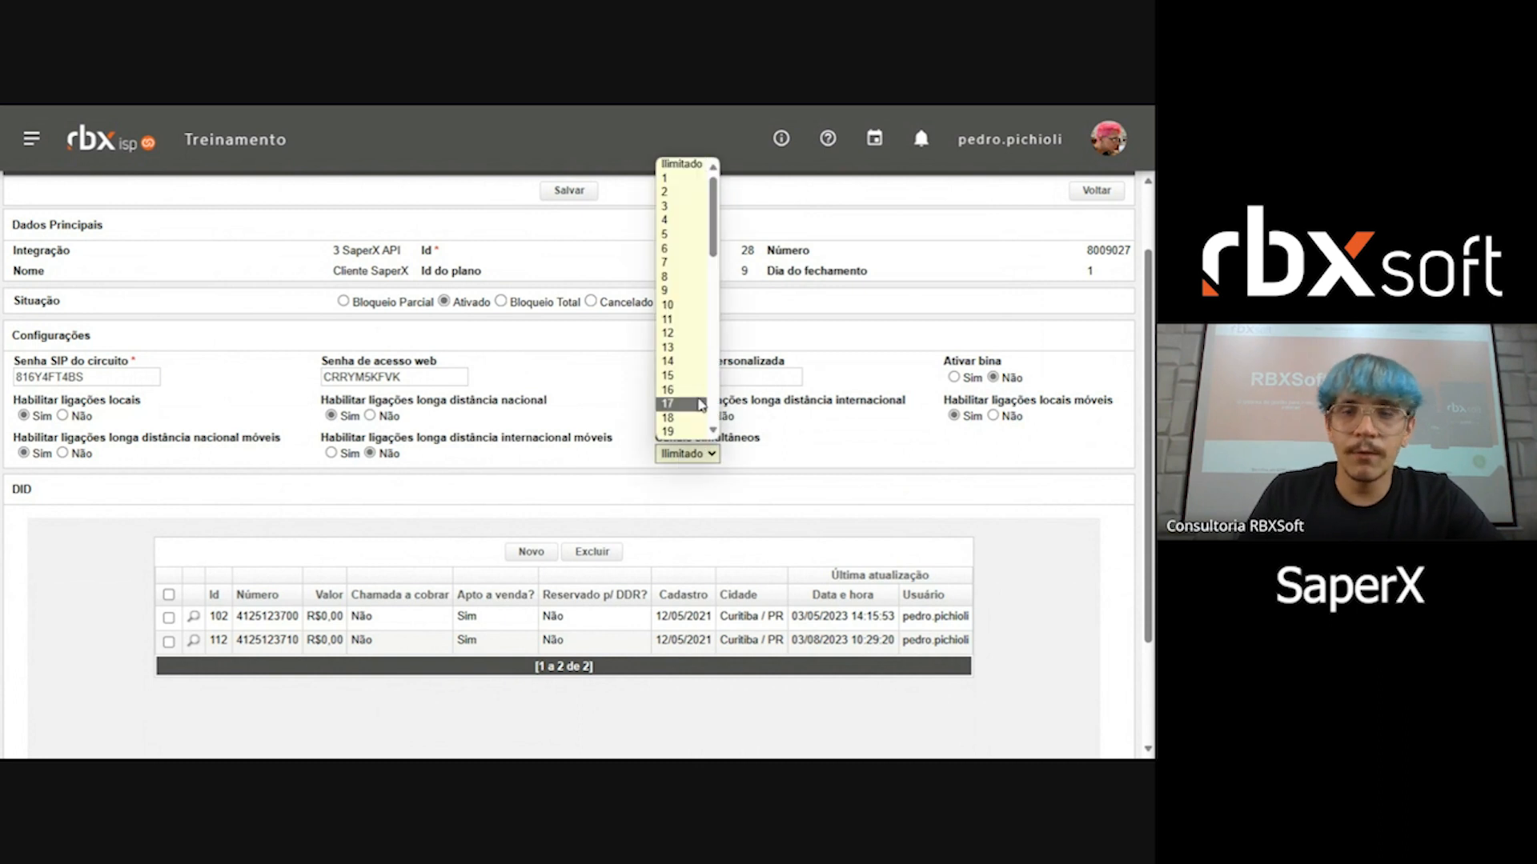
click(690, 170)
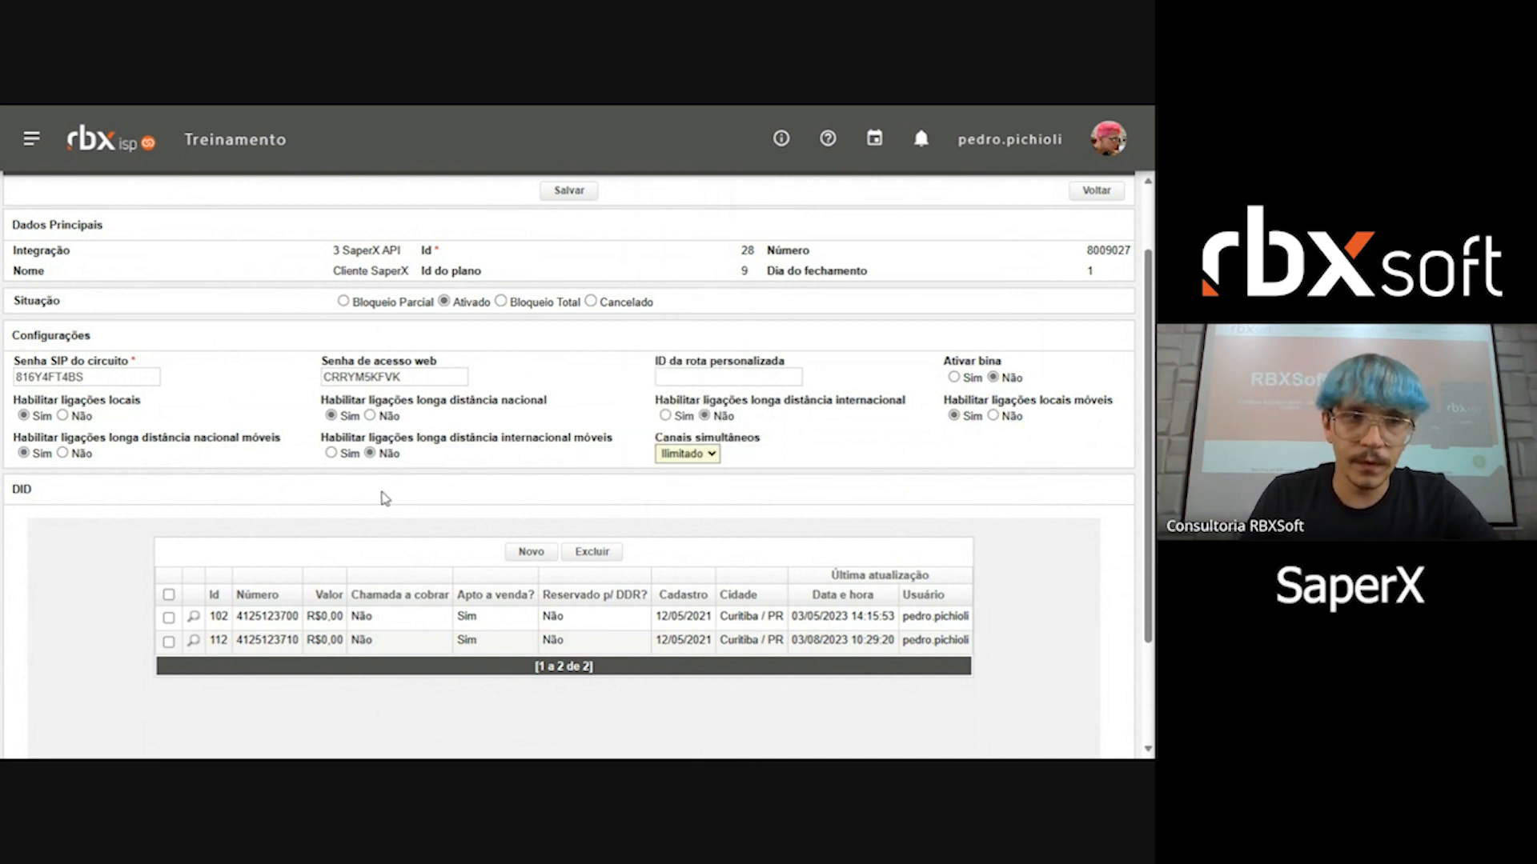
Step: Examine the circuit's DID list, including the number, value, collect-call, sale availability and DDR reservation columns
scroll(377, 504, down, 1)
scroll(386, 512, down, 1)
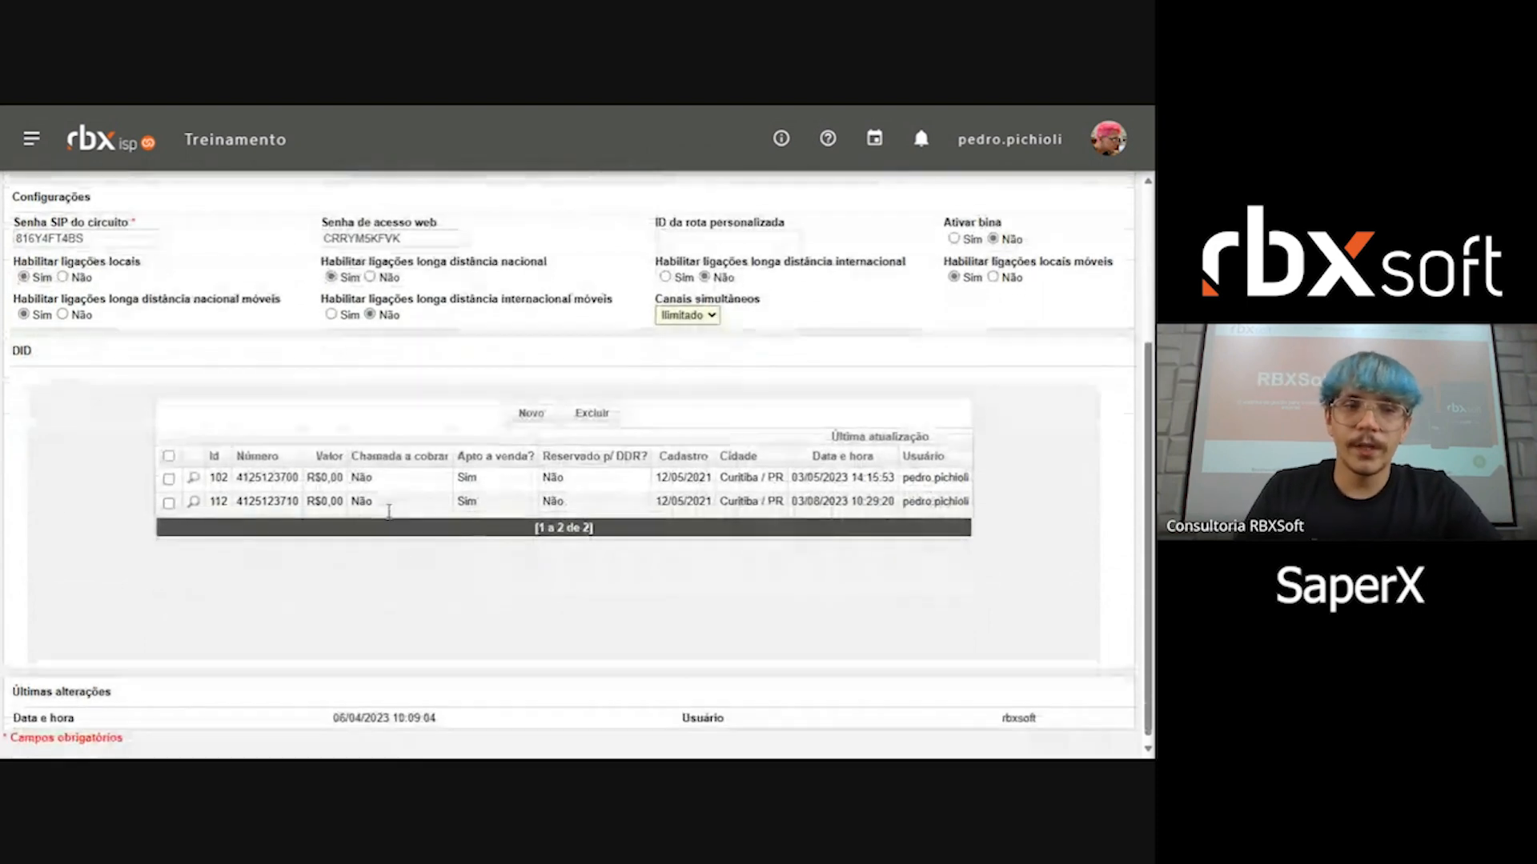
scroll(507, 521, up, 3)
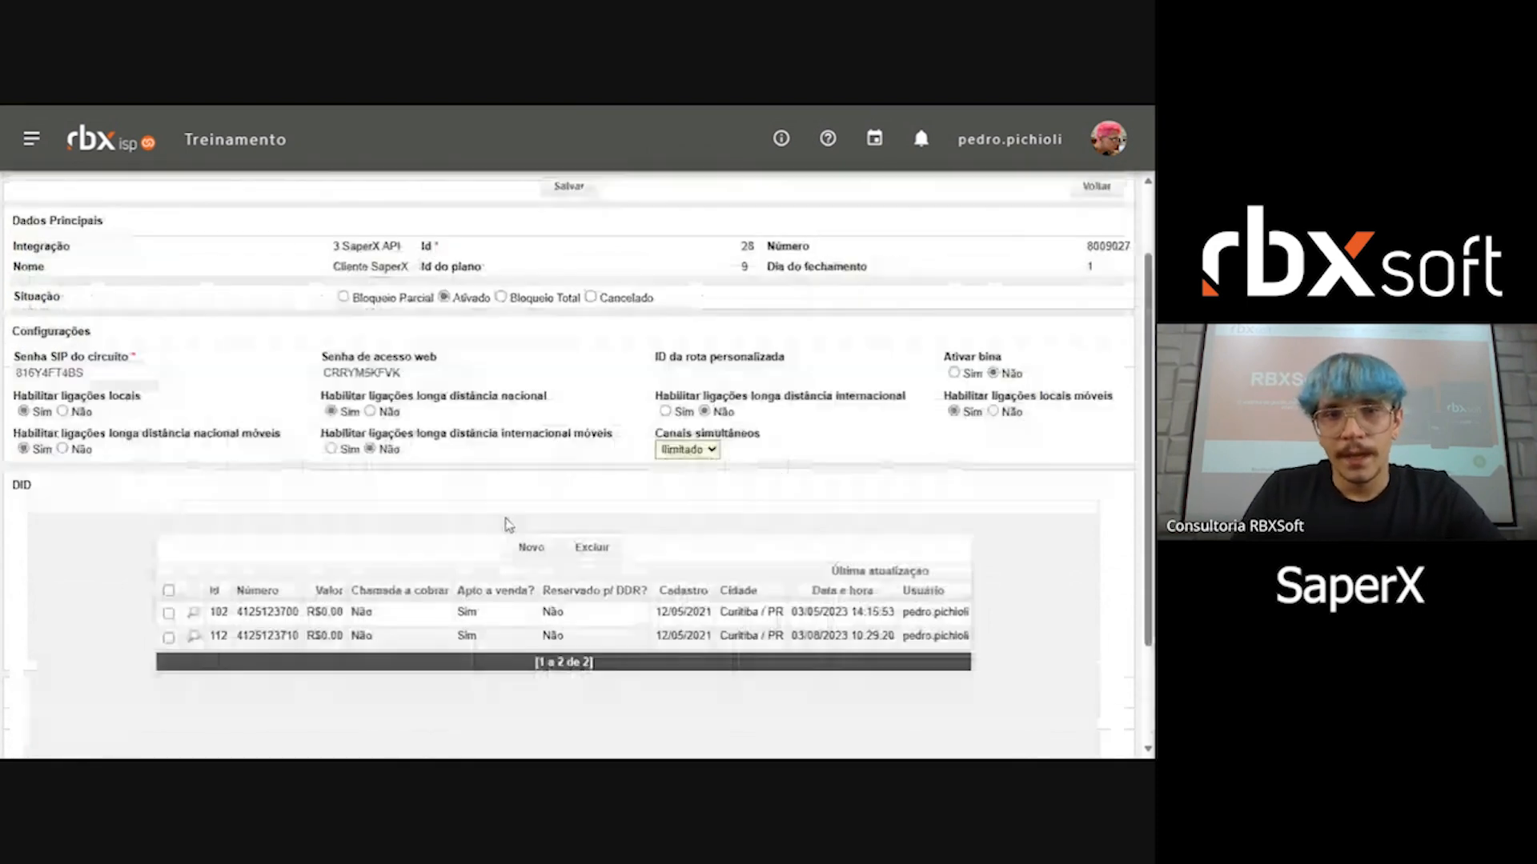
drag(410, 616, 627, 653)
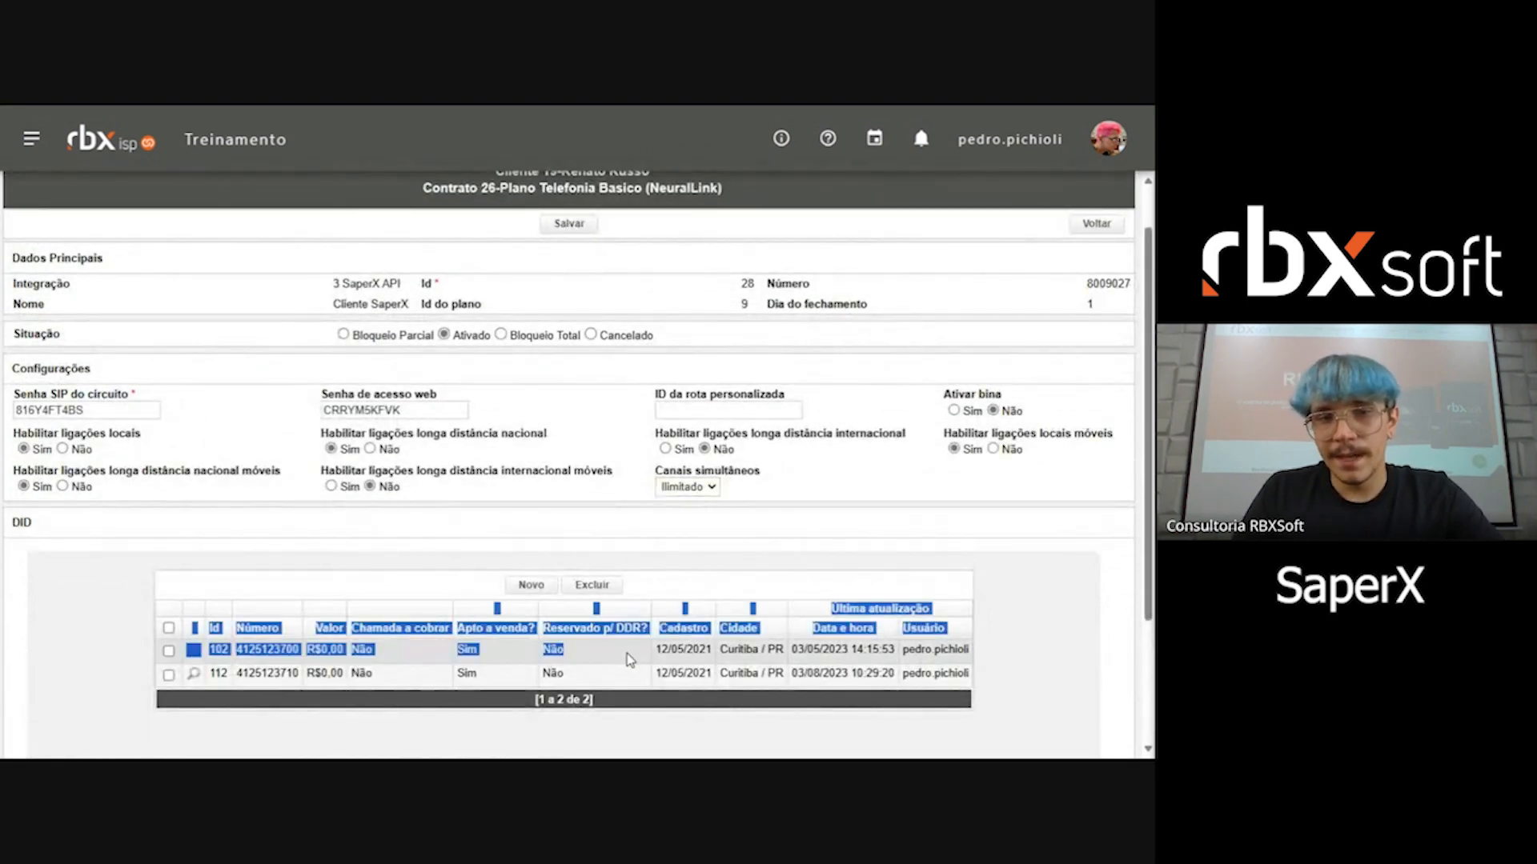
click(521, 700)
scroll(441, 646, down, 2)
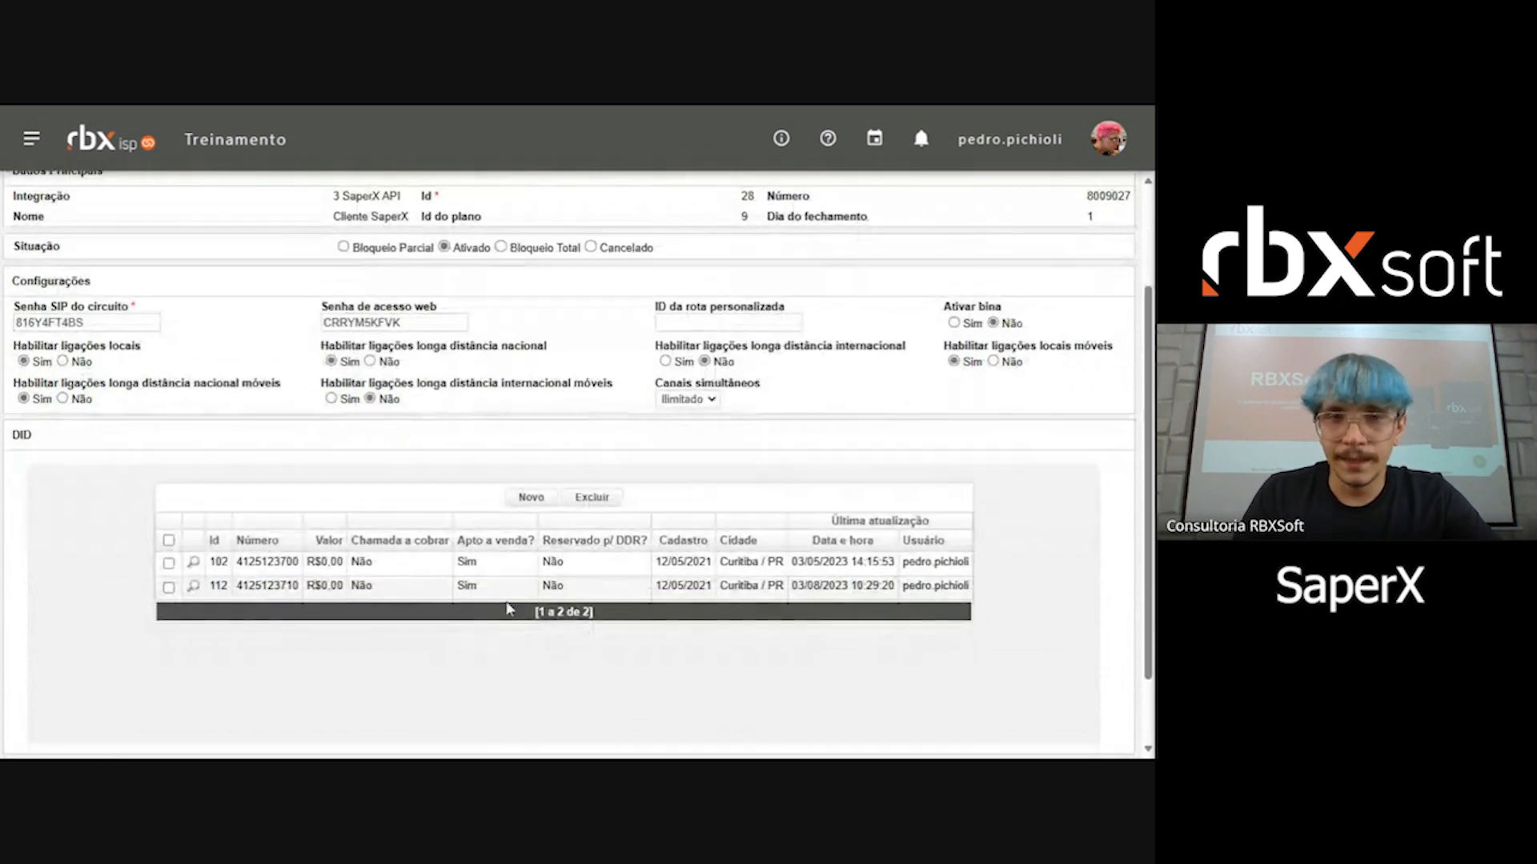
Step: Try to include a new DID in the circuit by choosing an available number, and return to the DID list
click(533, 496)
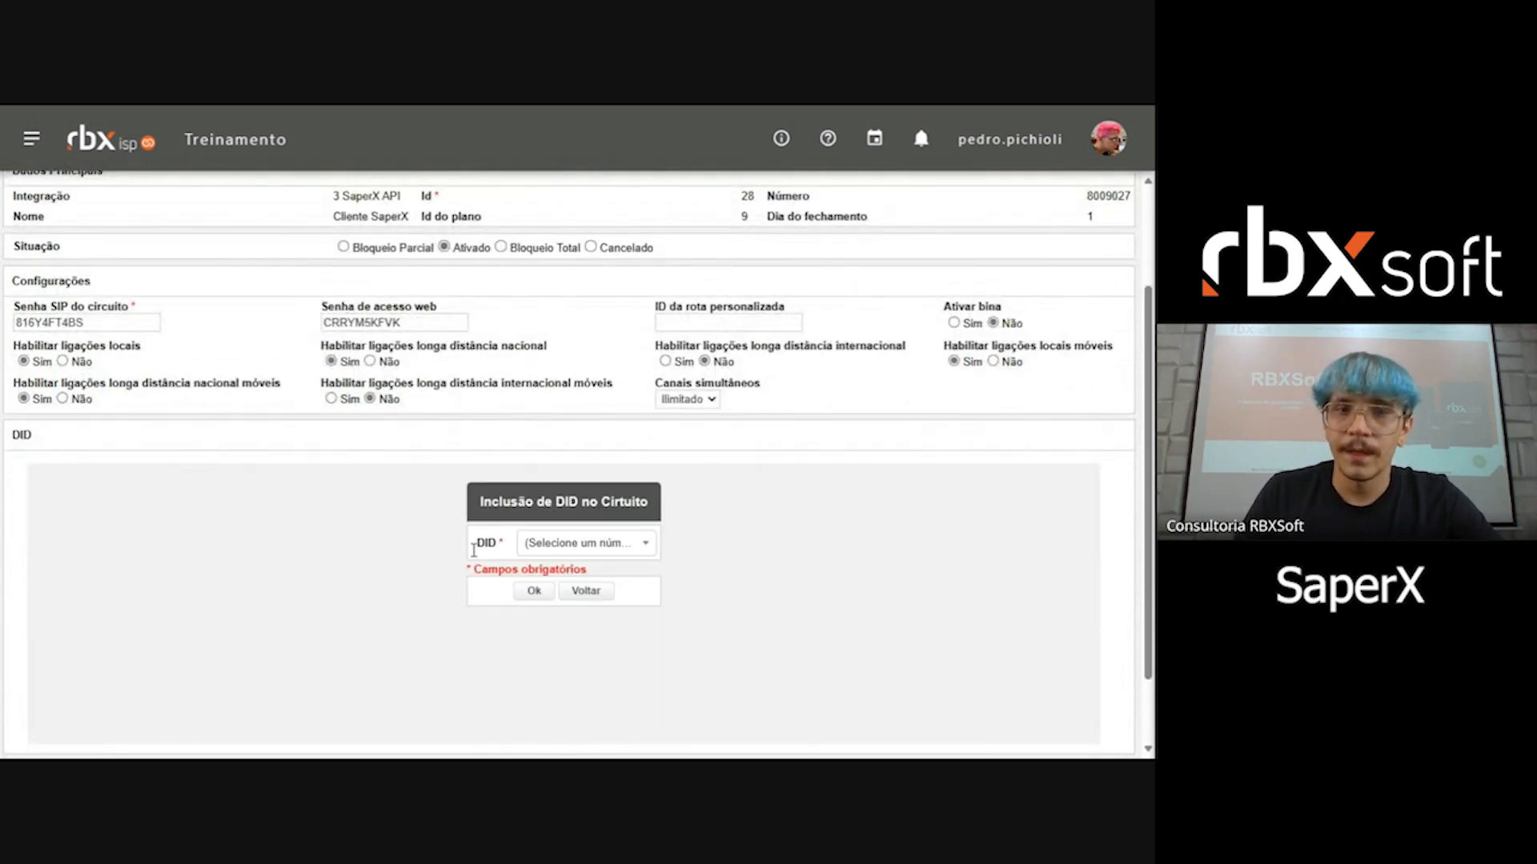
drag(477, 507, 616, 499)
click(616, 502)
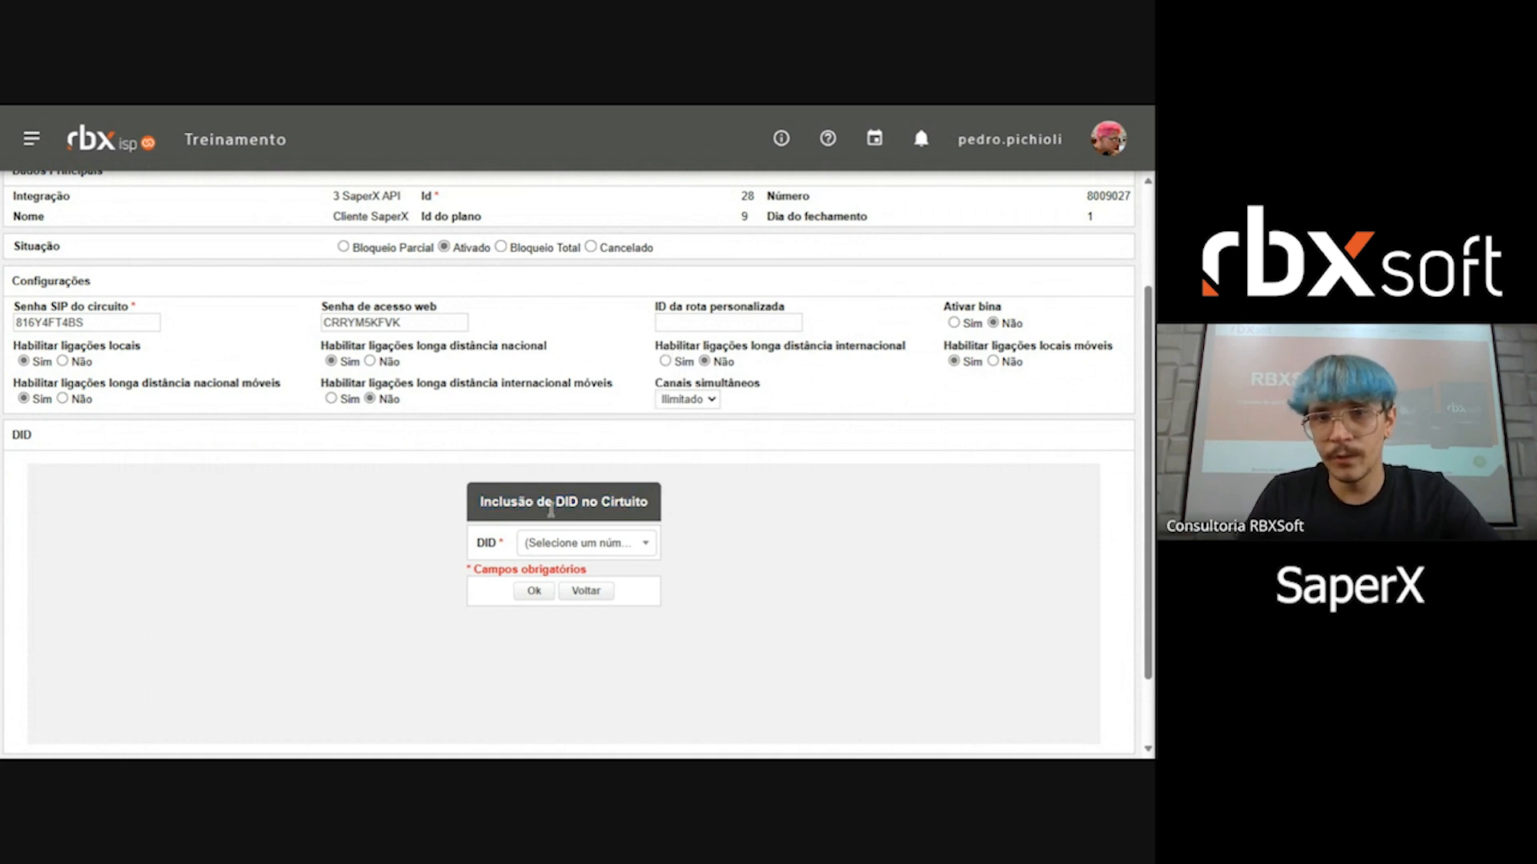
click(568, 548)
scroll(599, 640, down, 3)
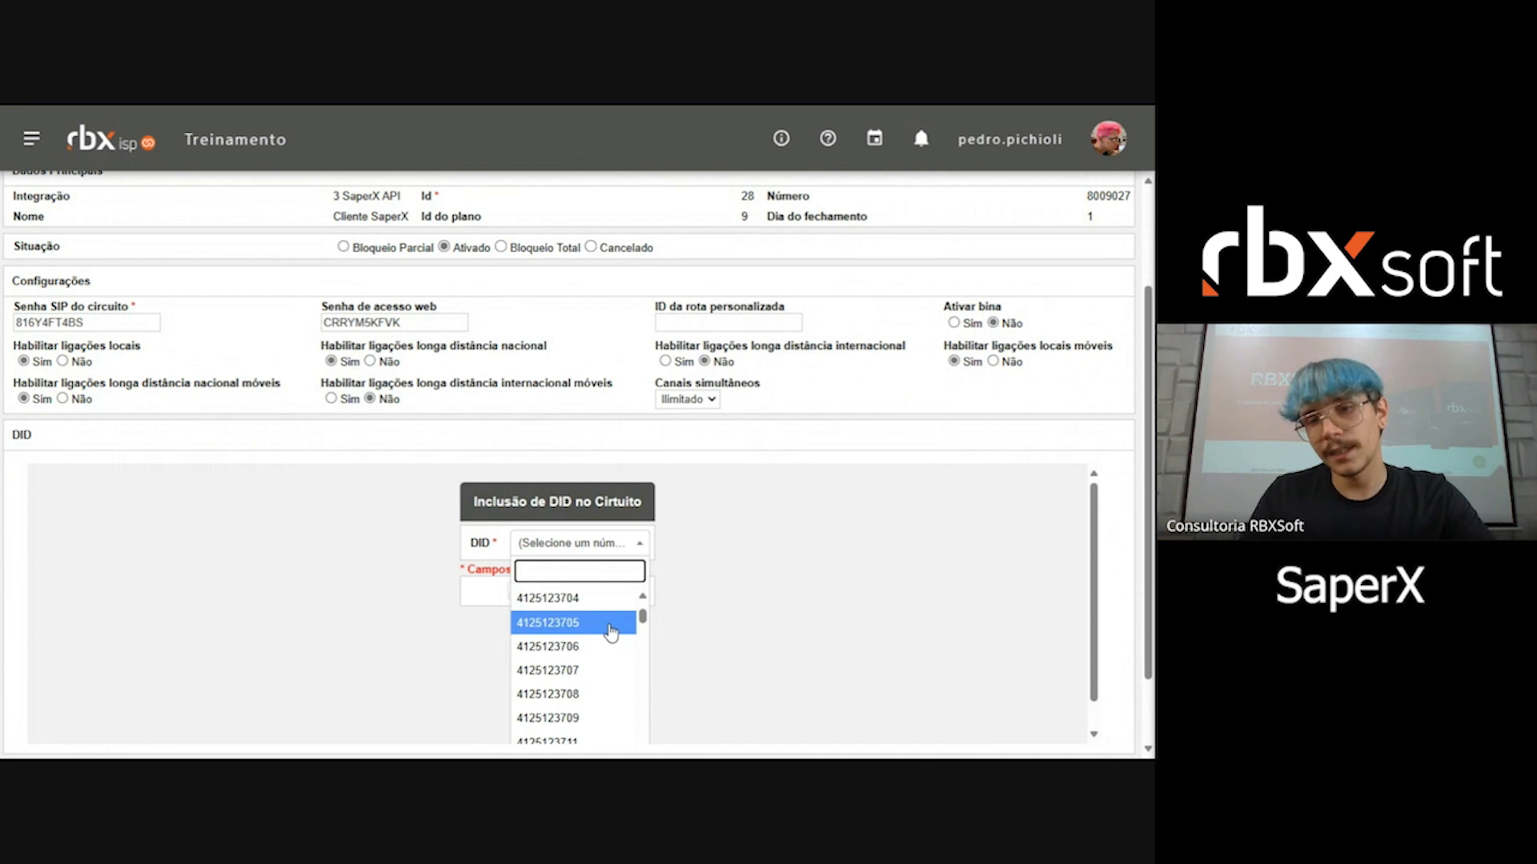
click(576, 645)
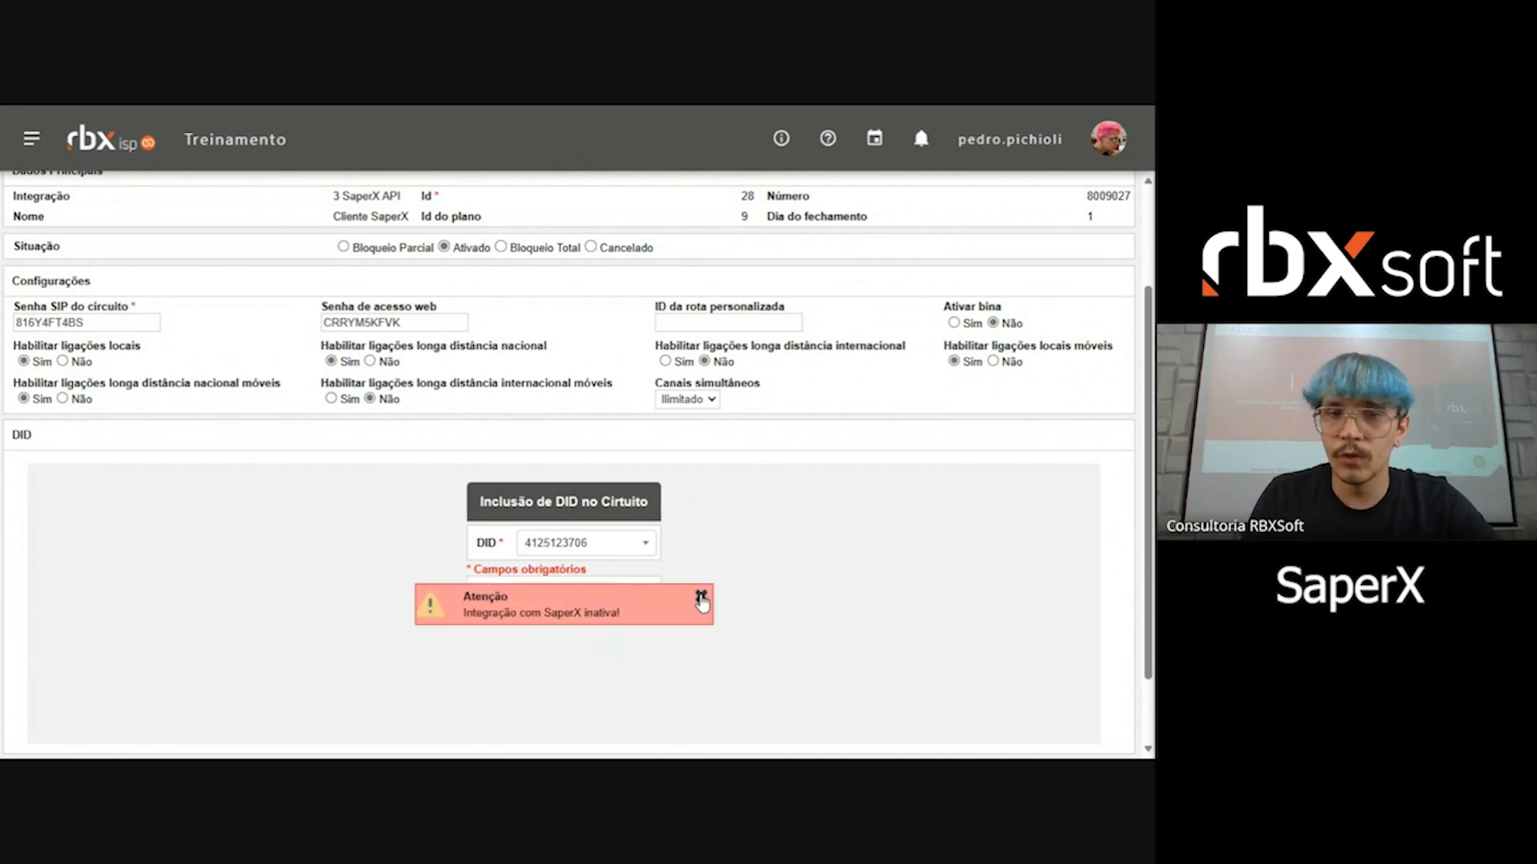
click(699, 597)
click(599, 592)
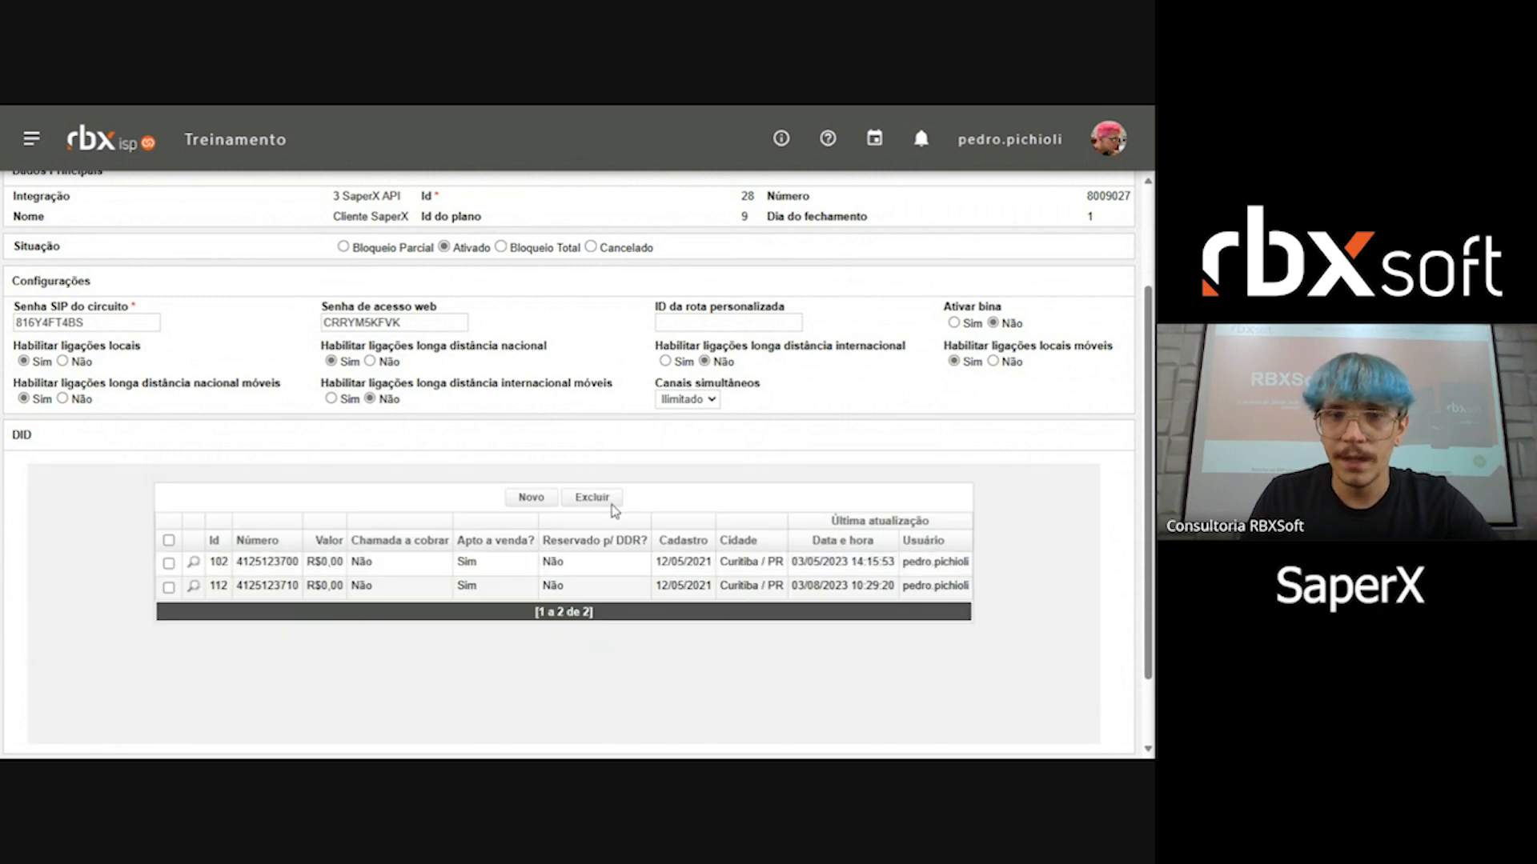
Step: Examine the first DID's details in the circuit and return to the client's contract list
drag(242, 562, 964, 561)
click(720, 662)
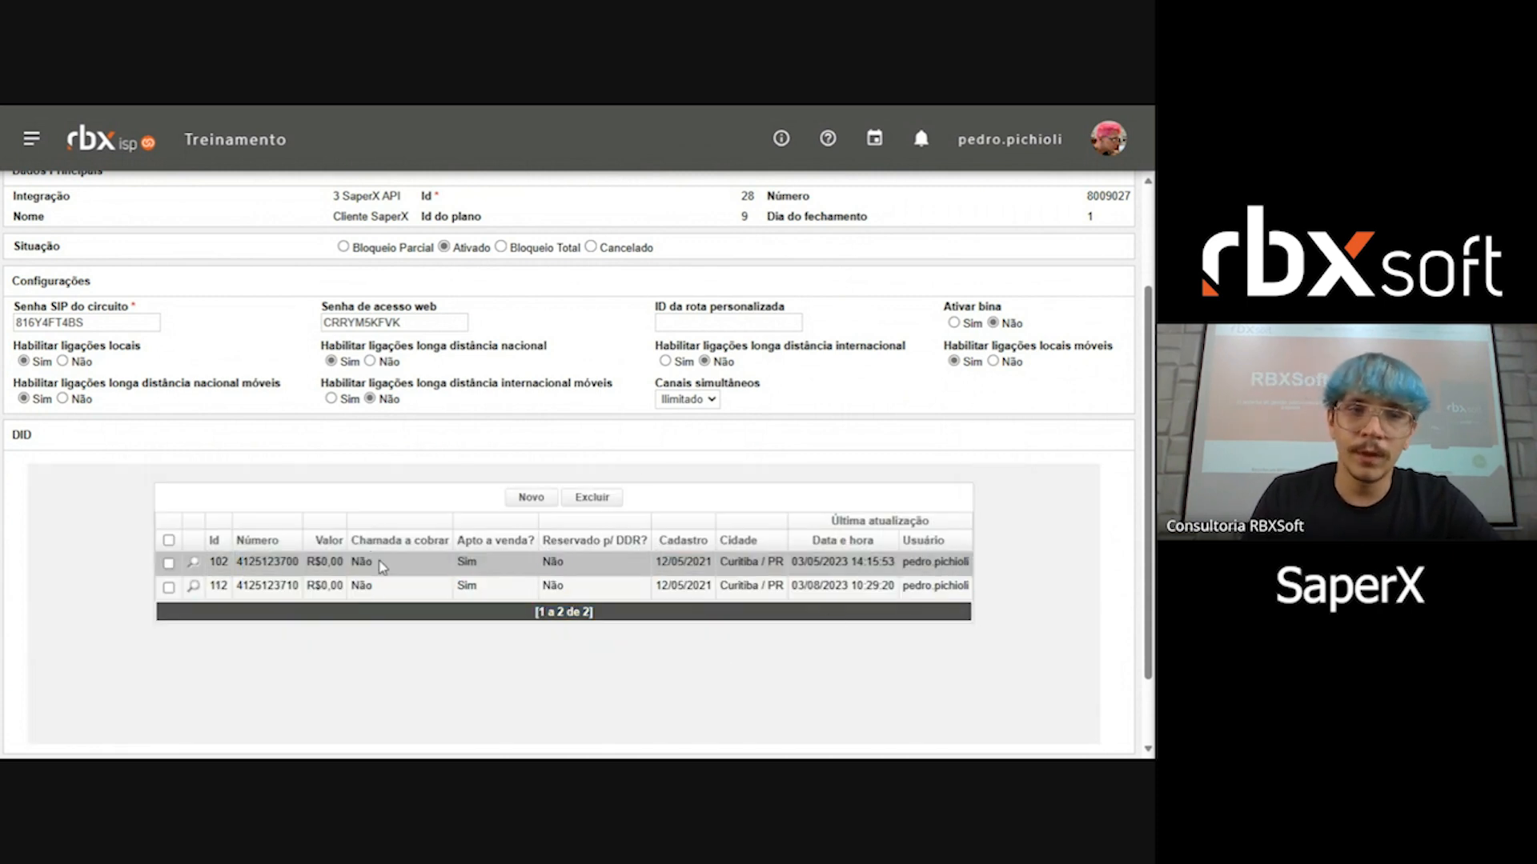
scroll(422, 576, up, 2)
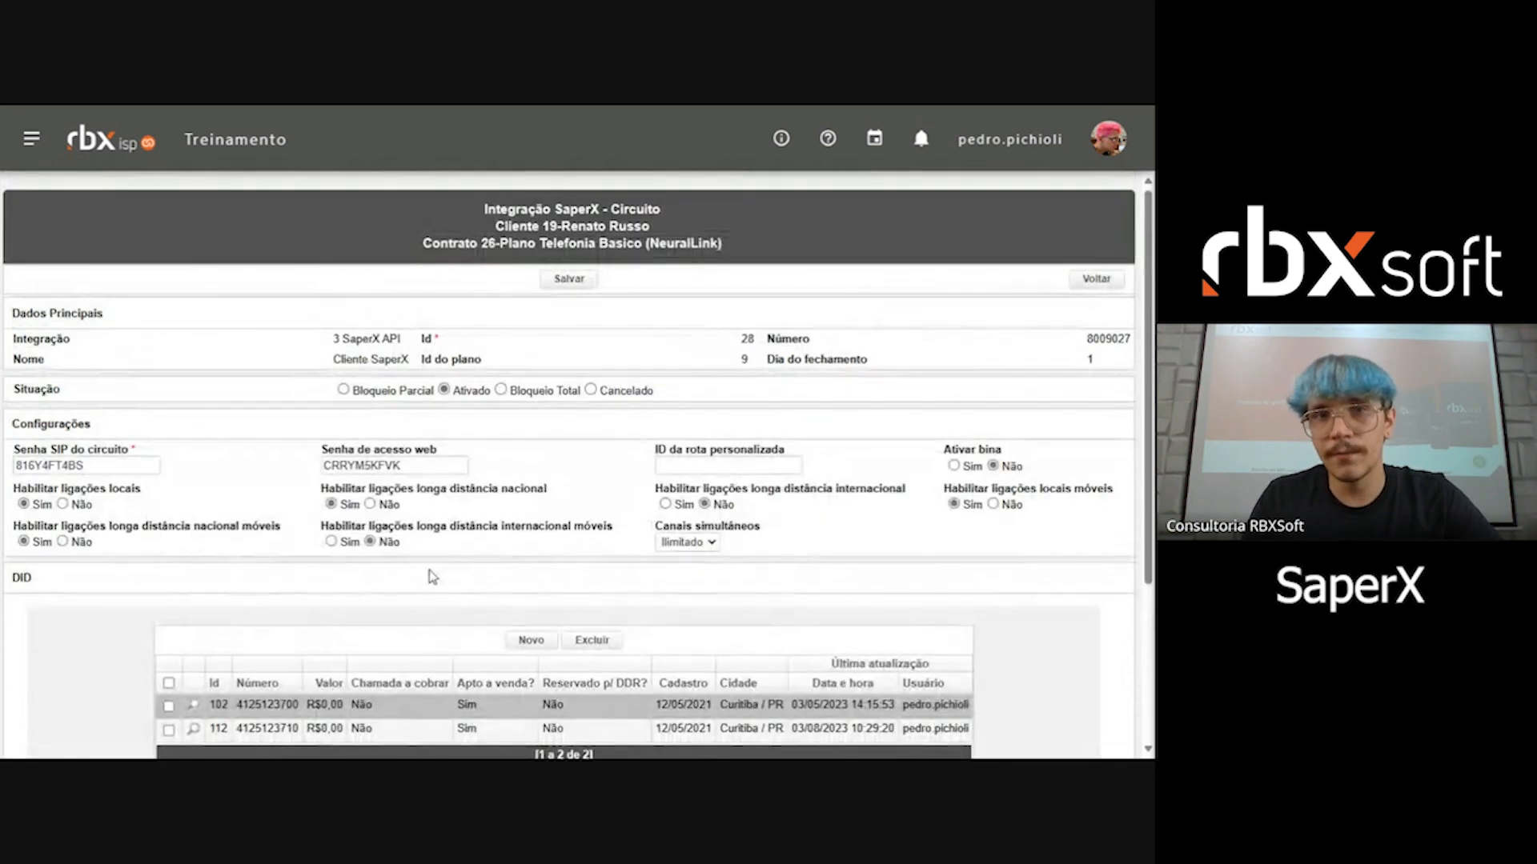
click(1096, 280)
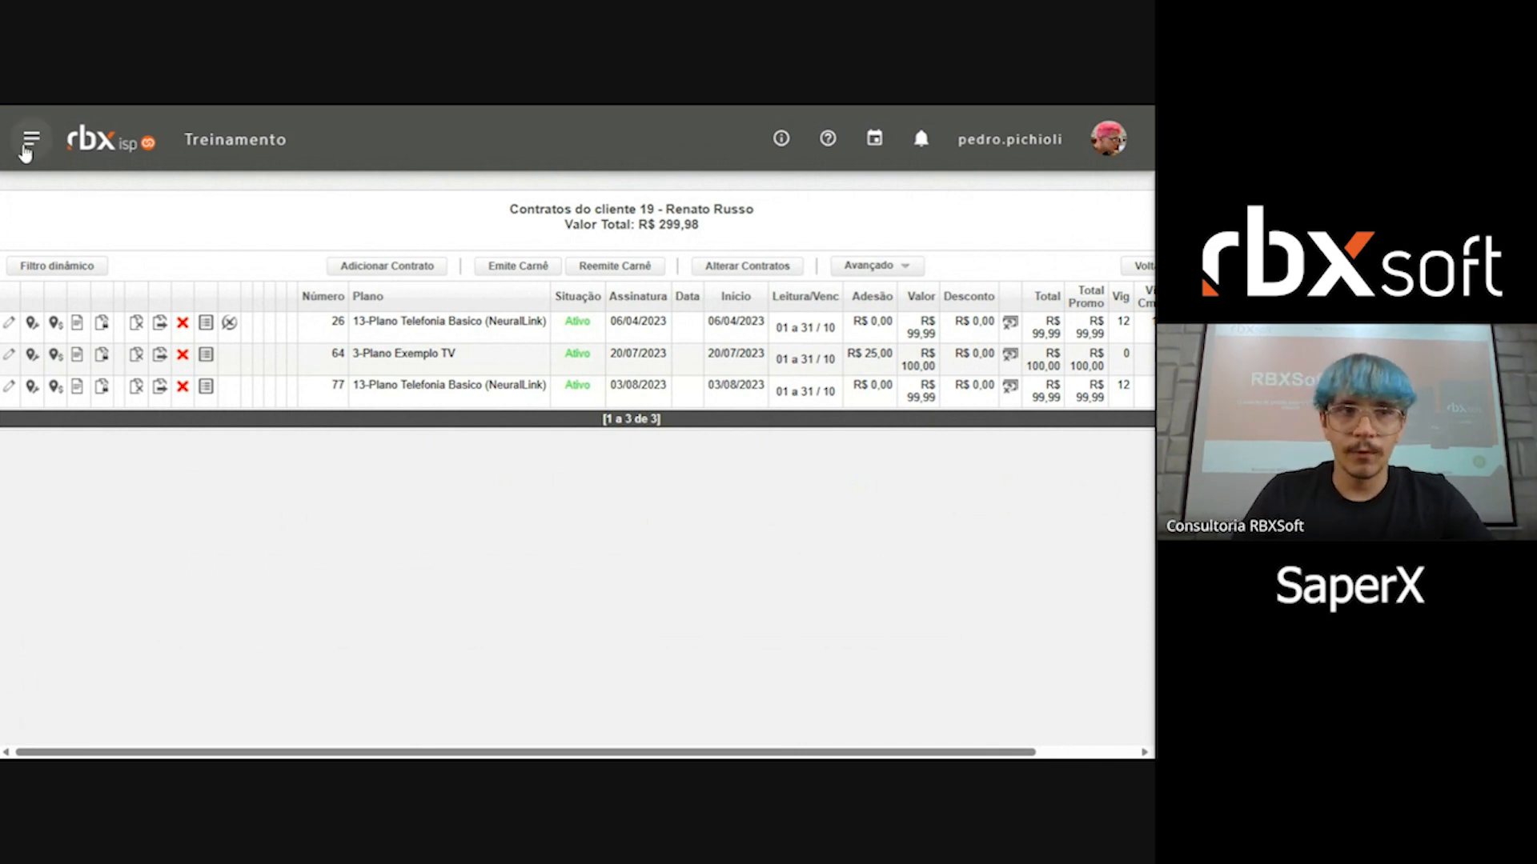
Step: Search the system's functions for SaperX and open the SaperX integration settings
click(26, 150)
text(INTEGRA)
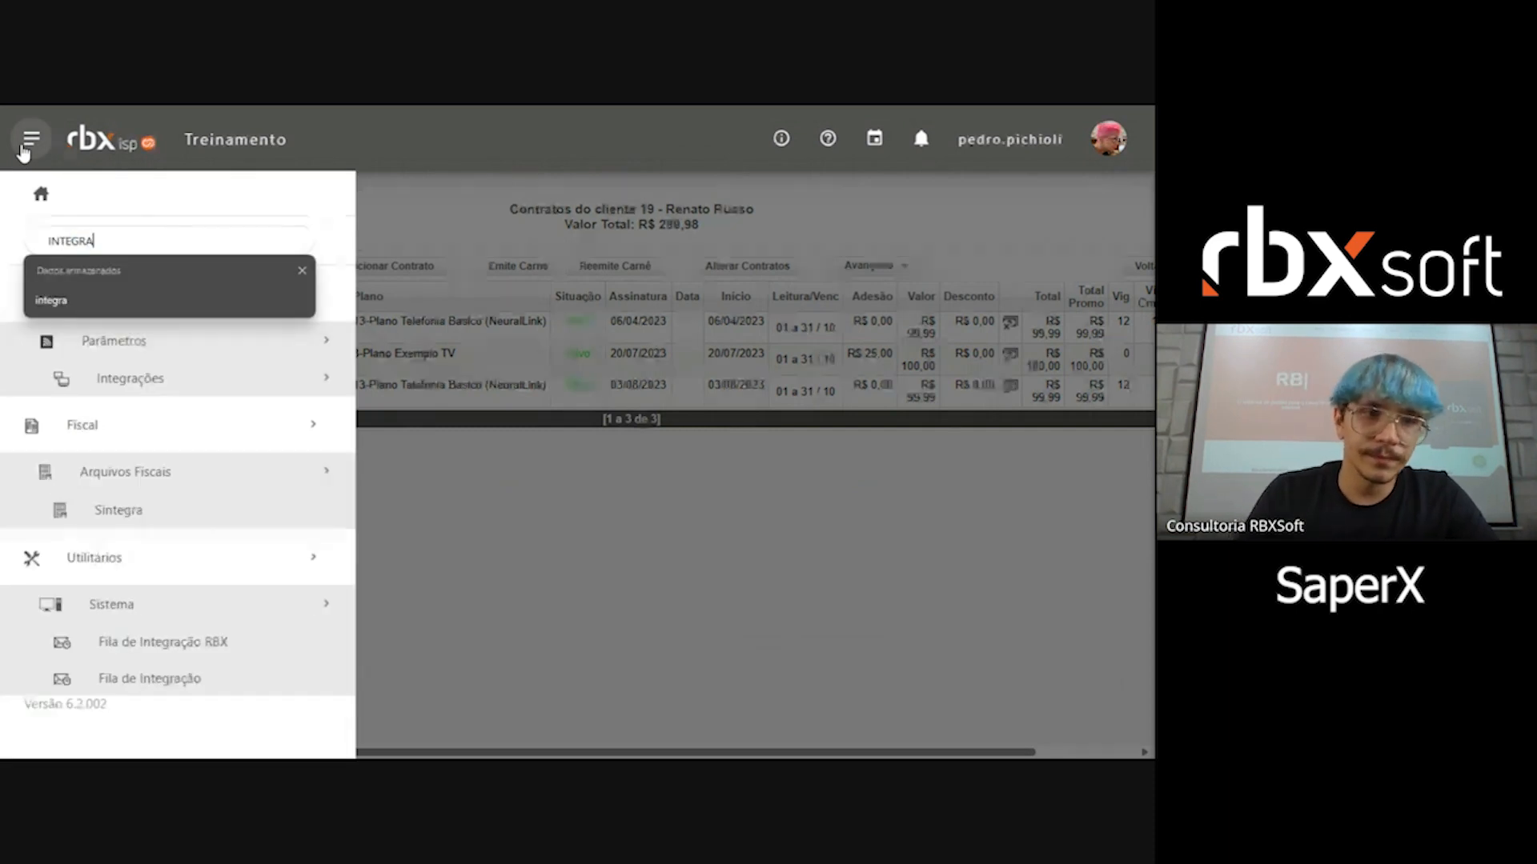
drag(100, 241, 33, 241)
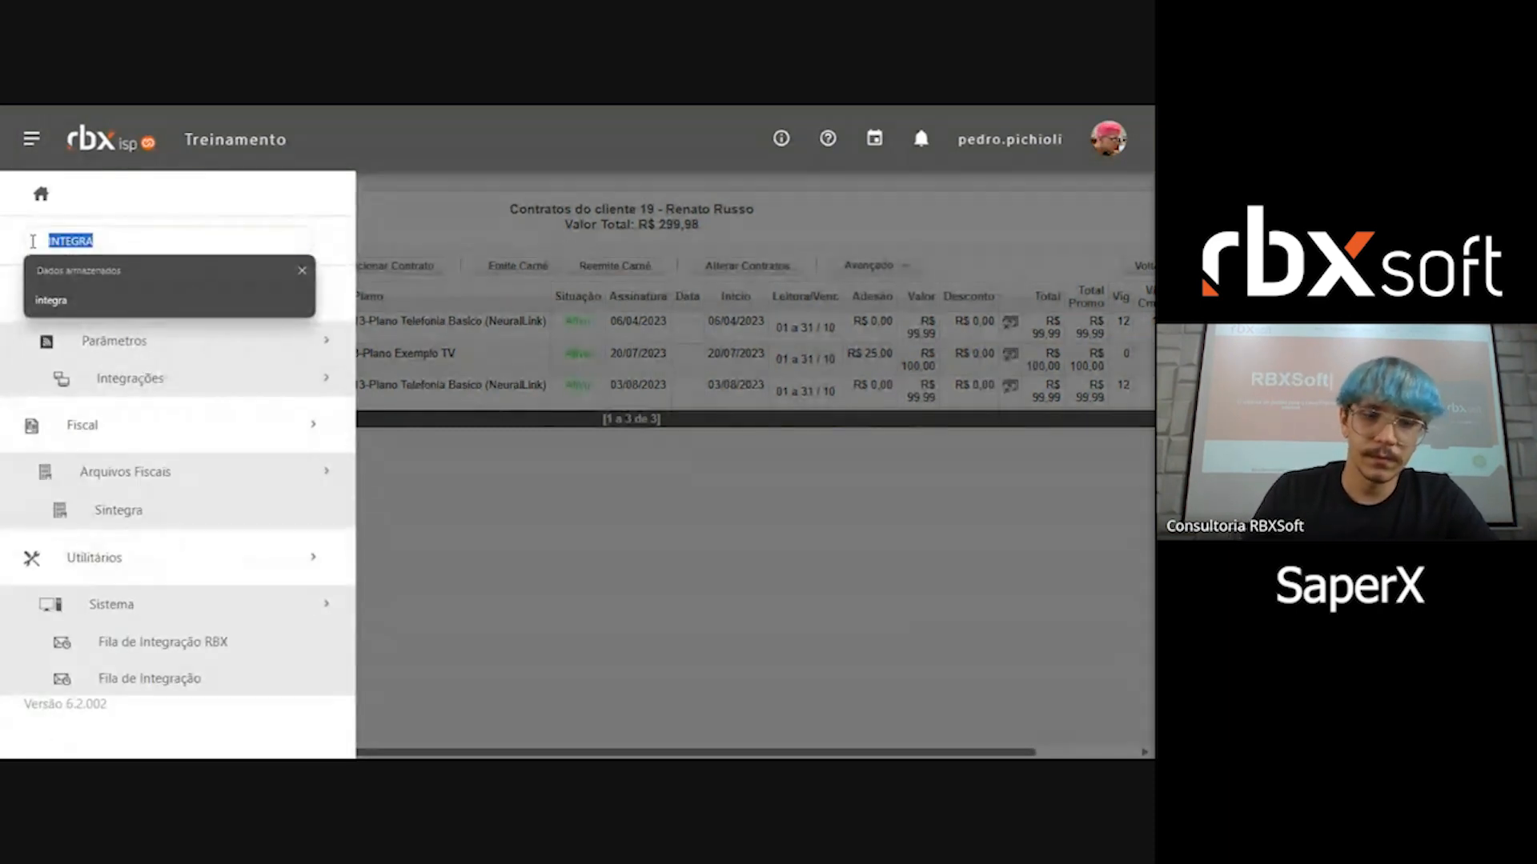
text(SaperX)
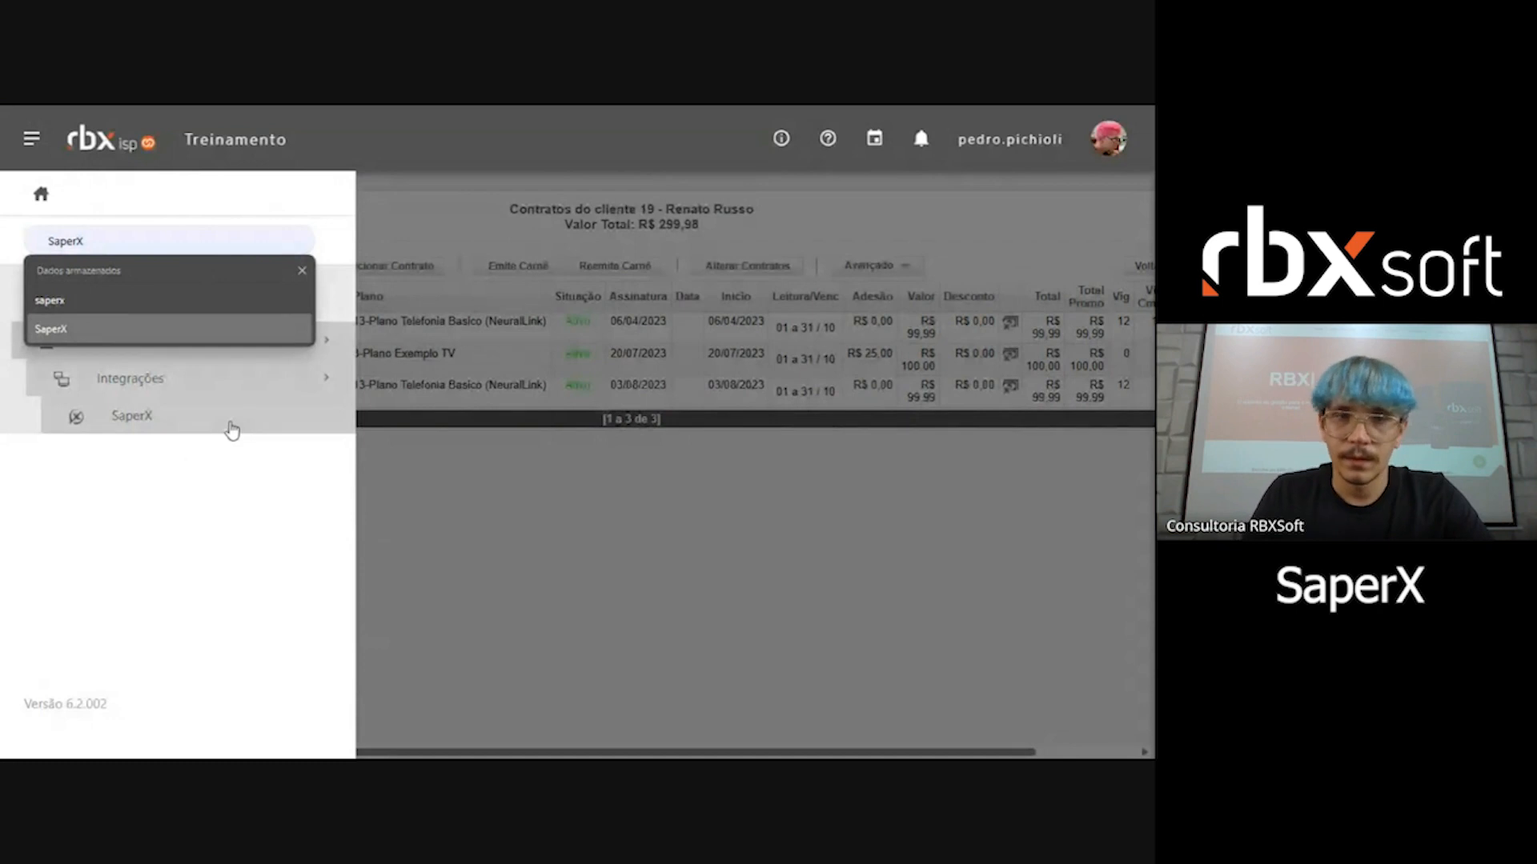
click(232, 431)
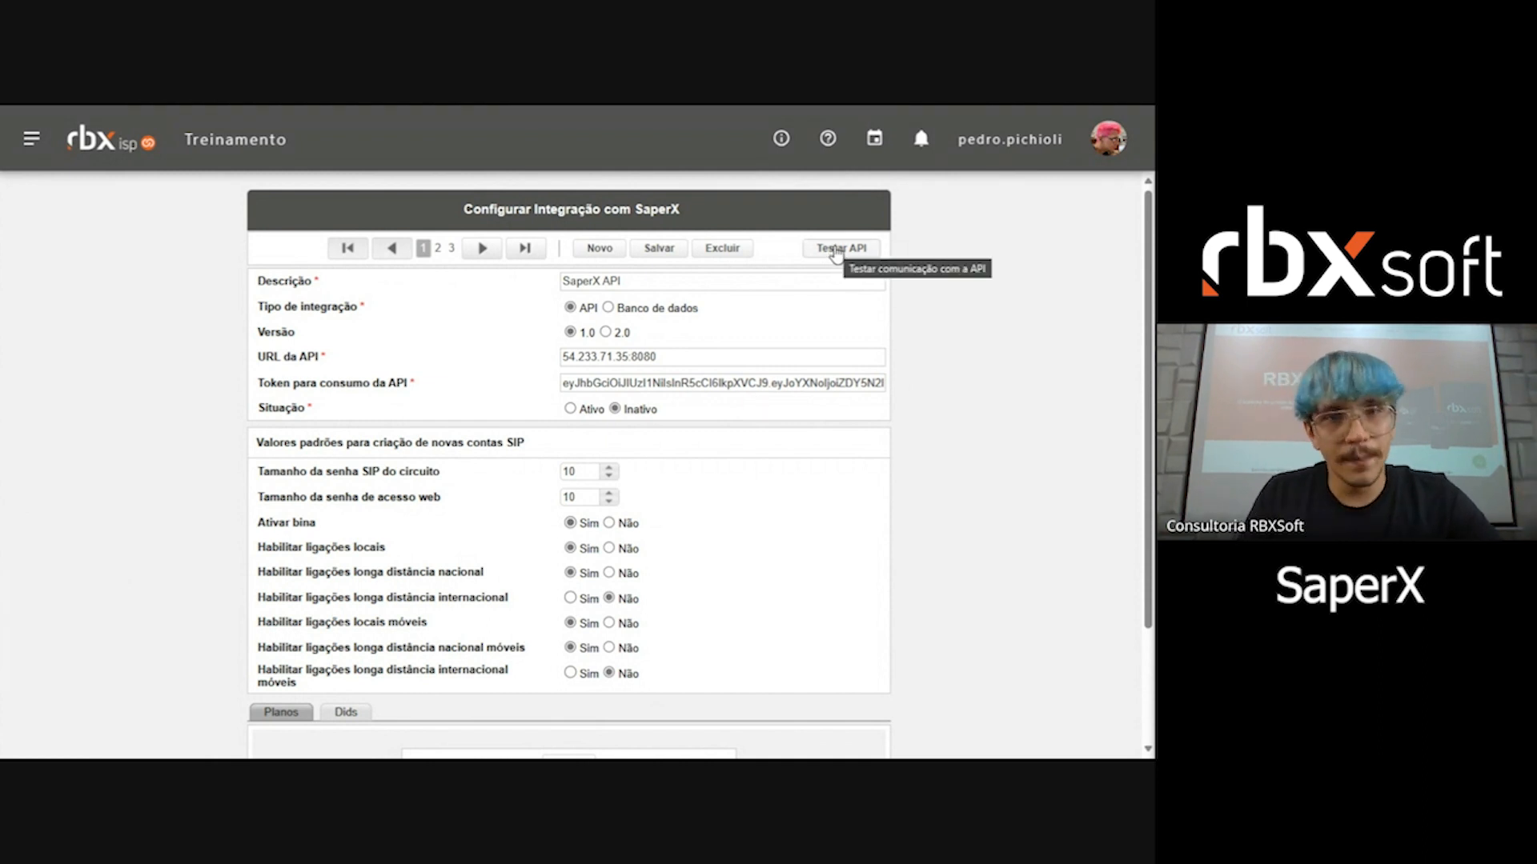
Step: Select the third integration, SaperX 1.0 Homolog, and test its API communication, confirming that the record is saved
click(450, 248)
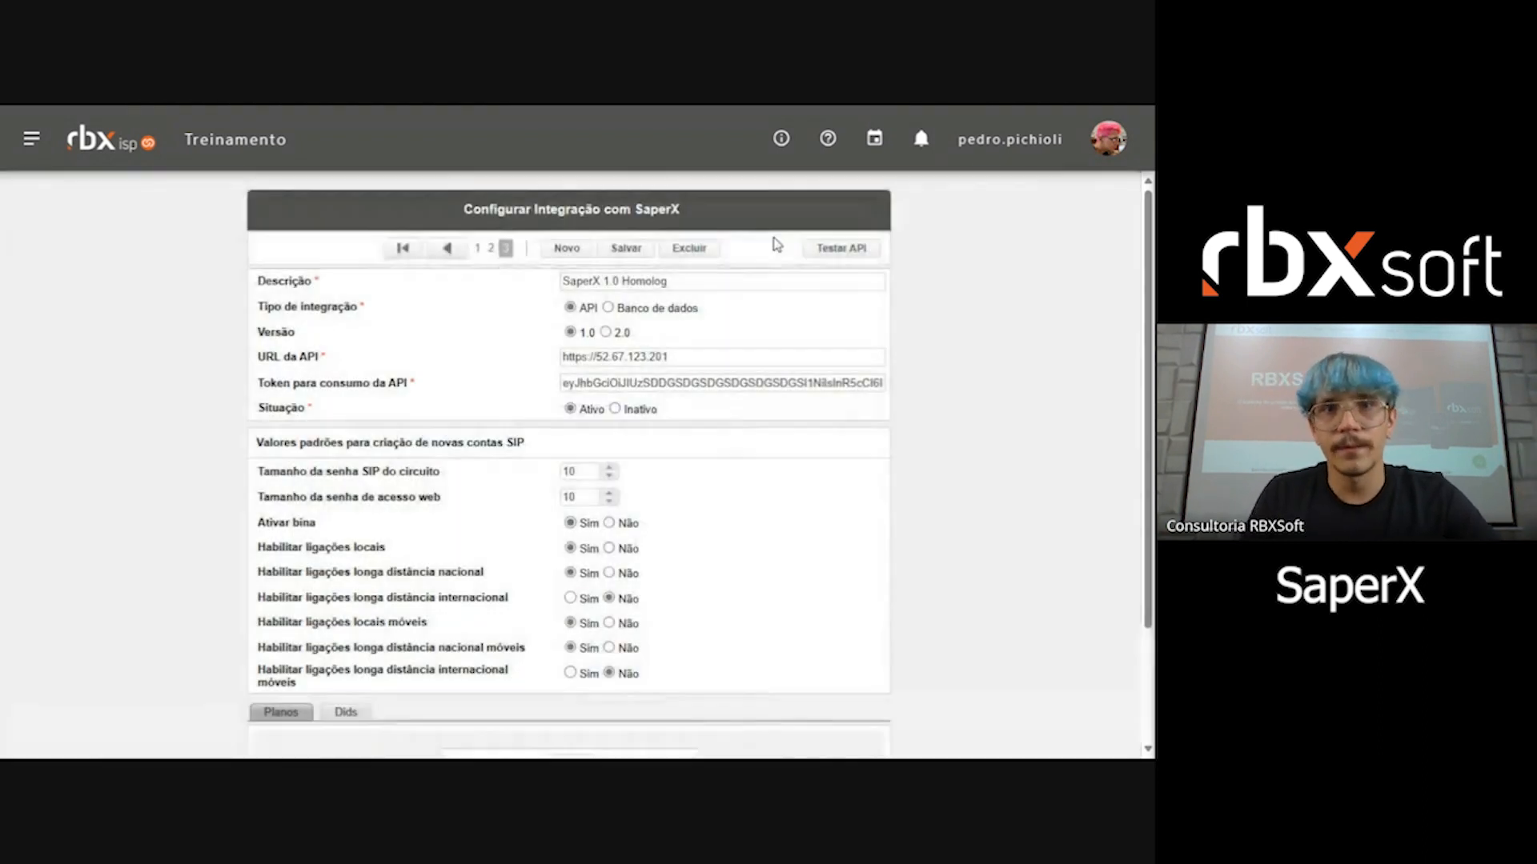
click(854, 258)
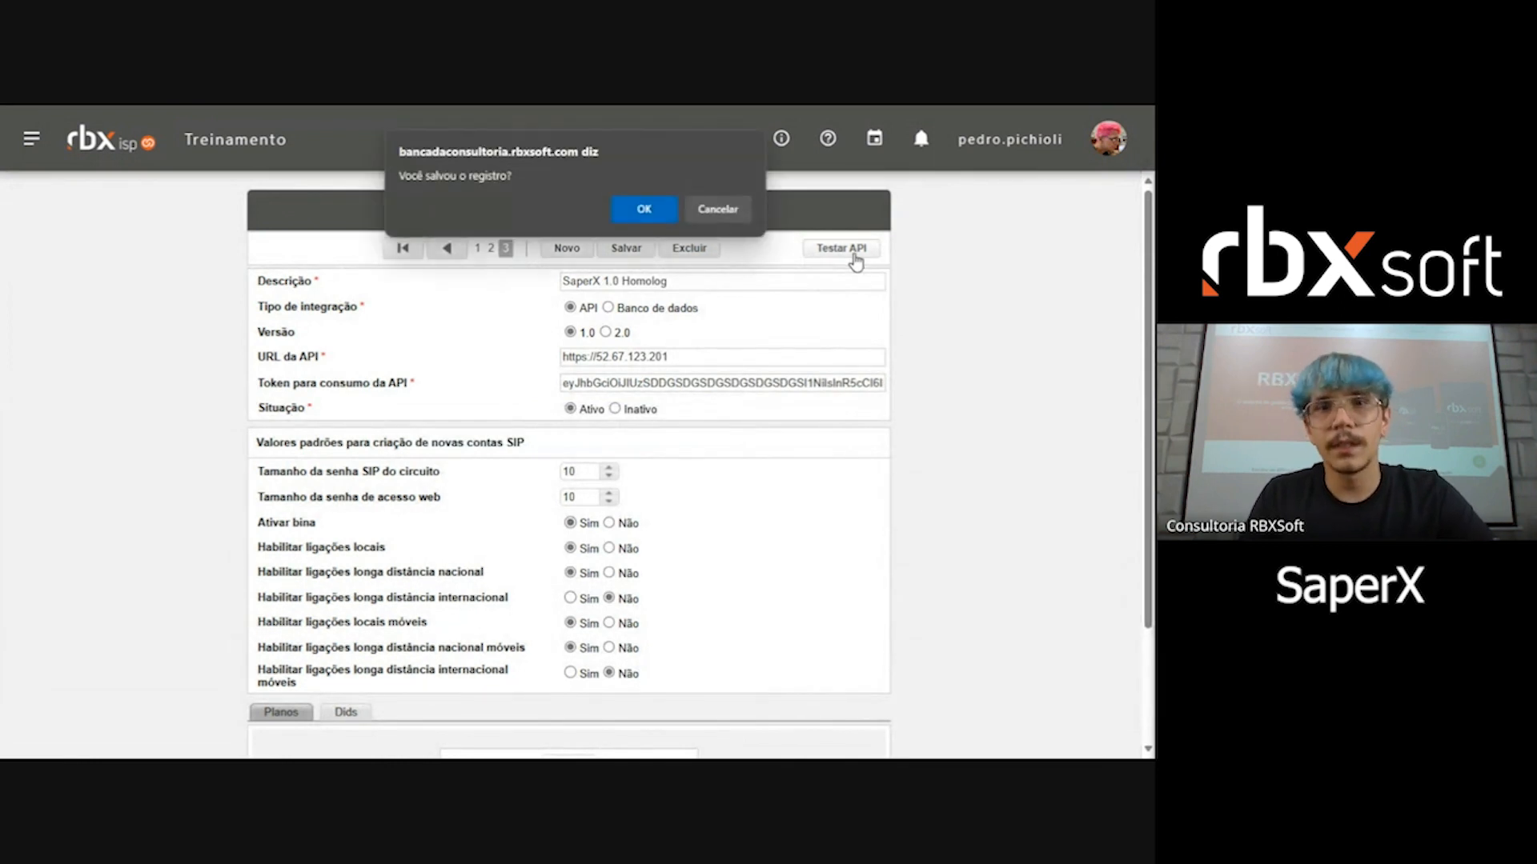
click(622, 205)
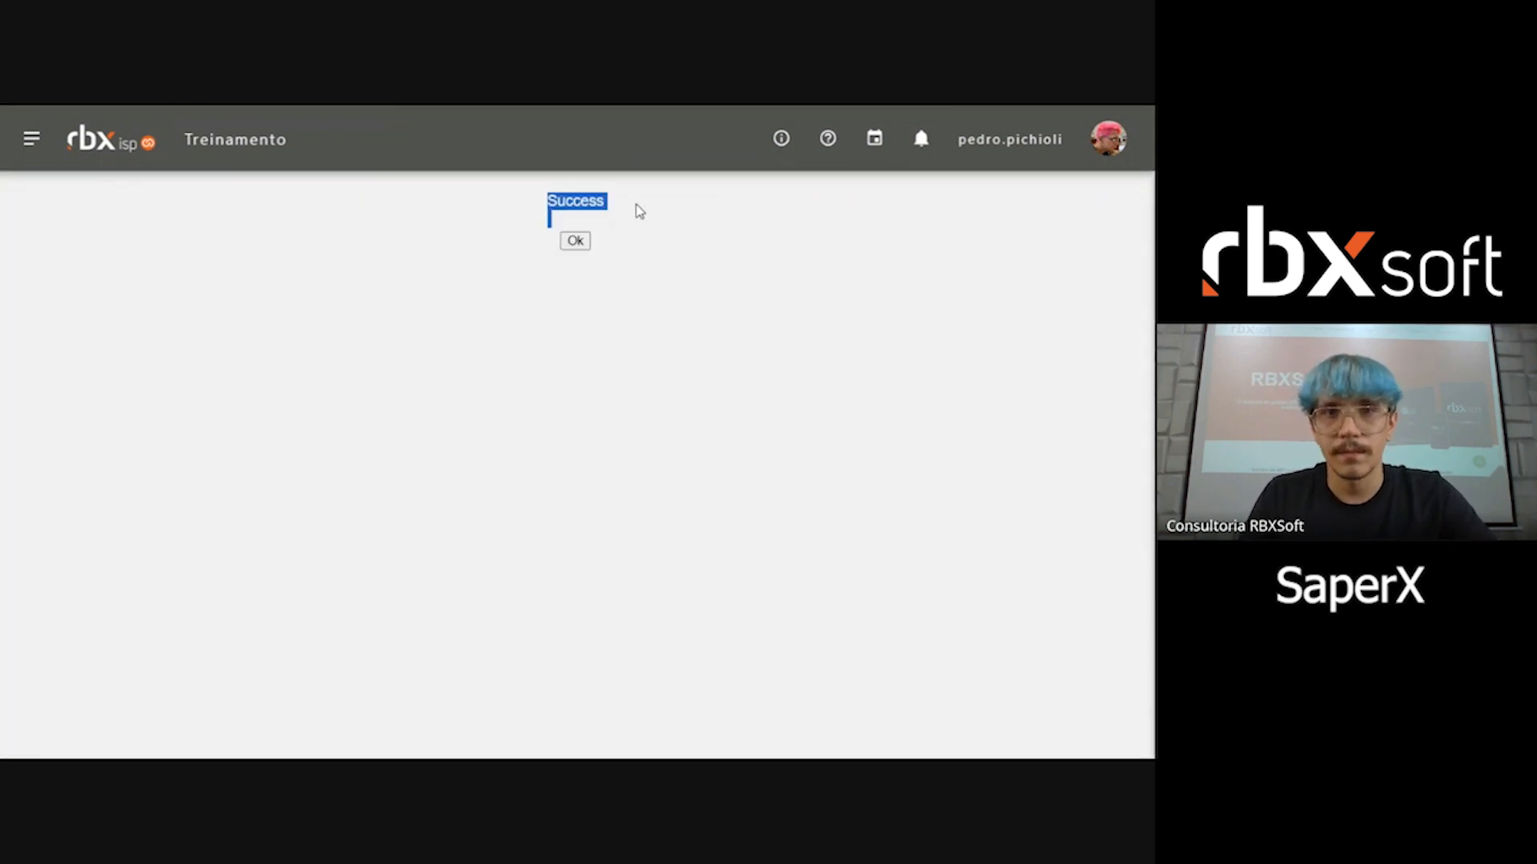
click(576, 243)
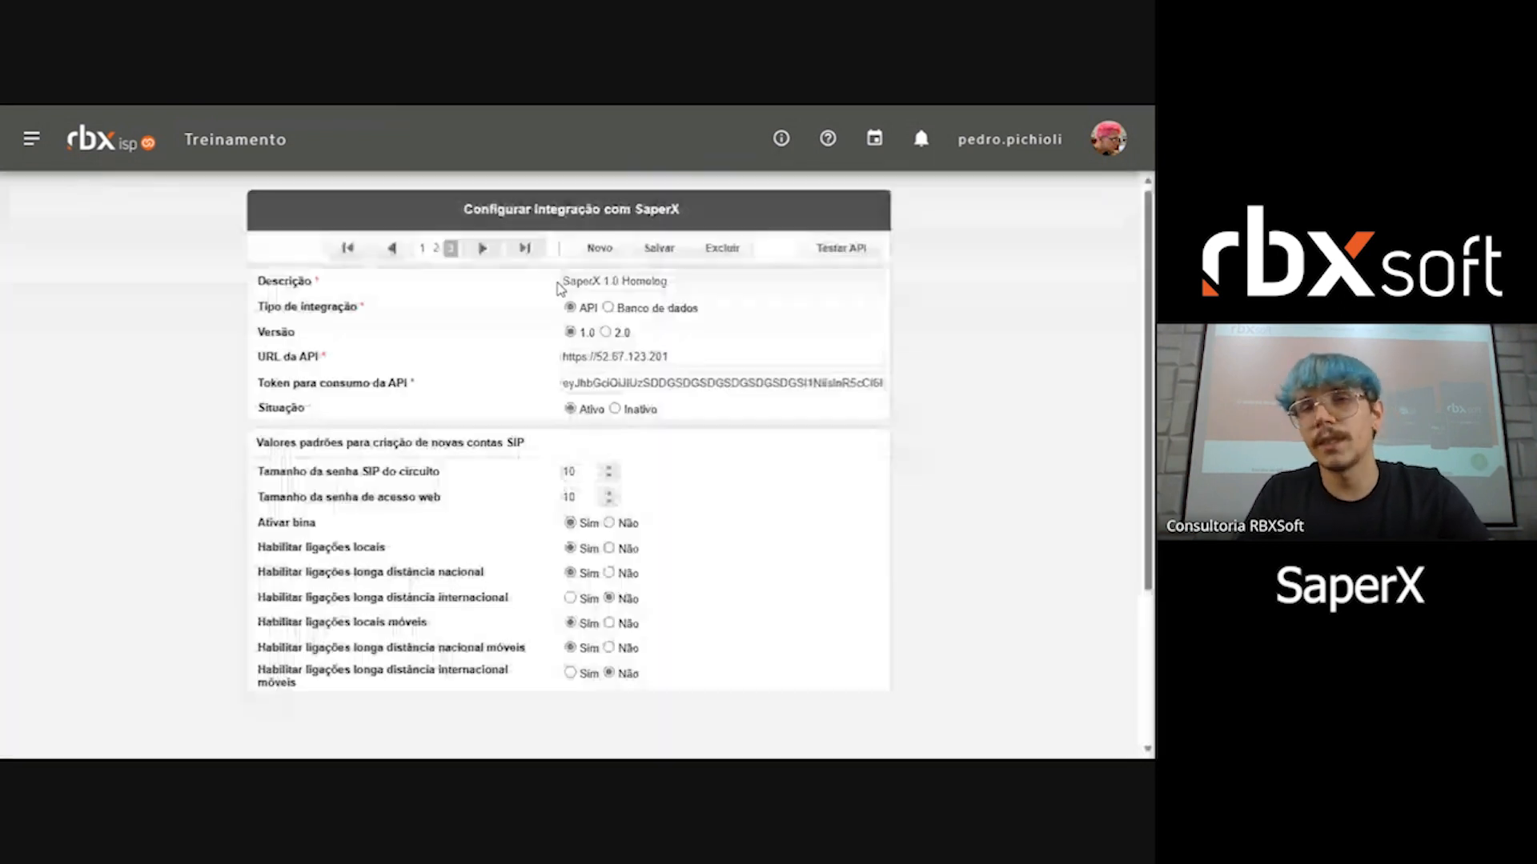
Step: Review the SaperX 1.0 Homolog integration's description, integration type, version, API URL and API token fields
triple_click(677, 284)
triple_click(664, 356)
triple_click(706, 383)
triple_click(674, 356)
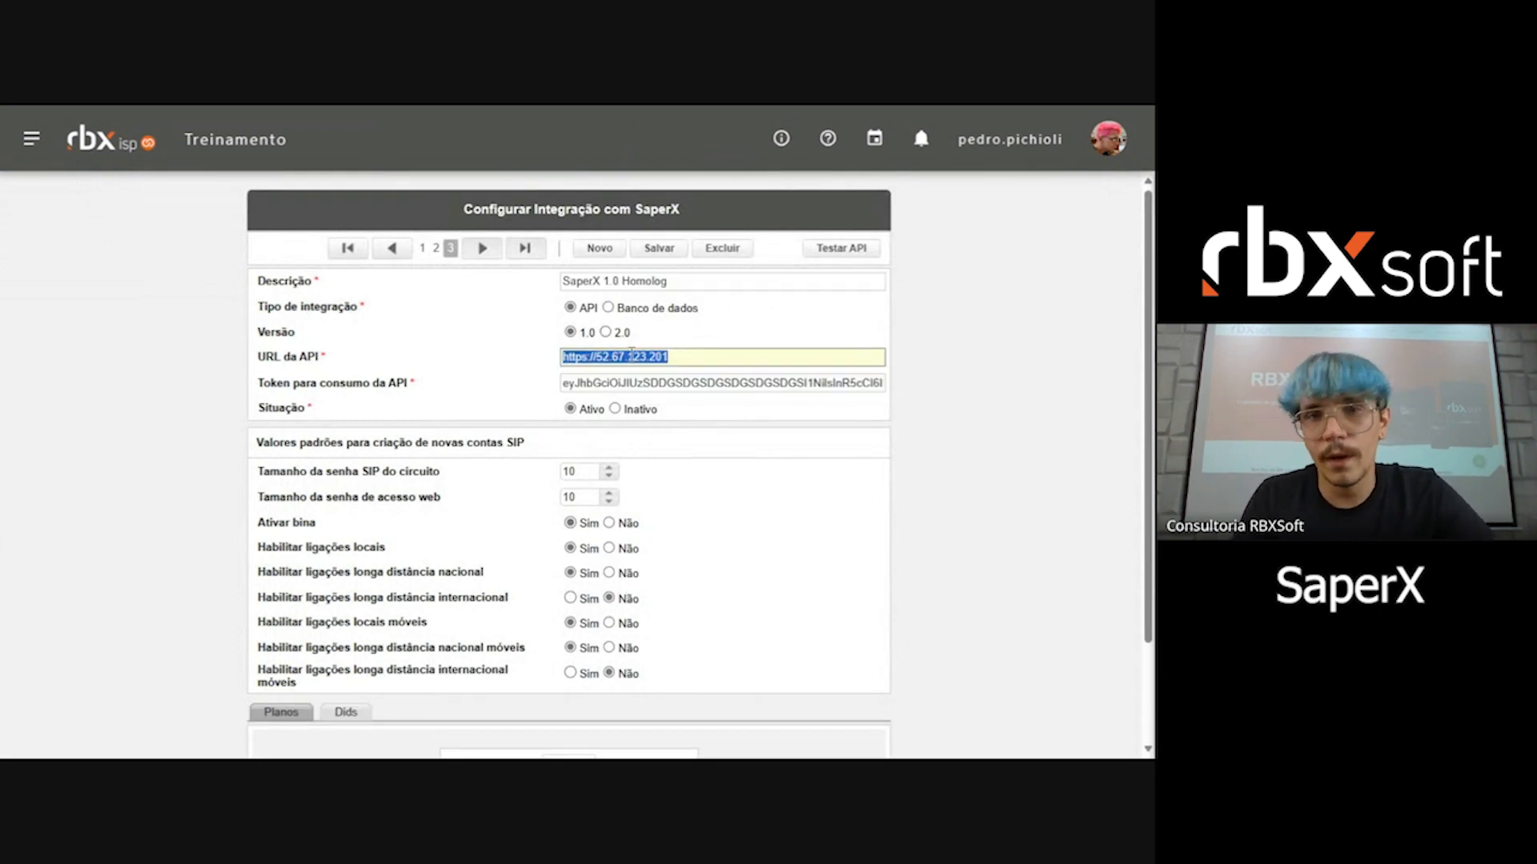
triple_click(703, 282)
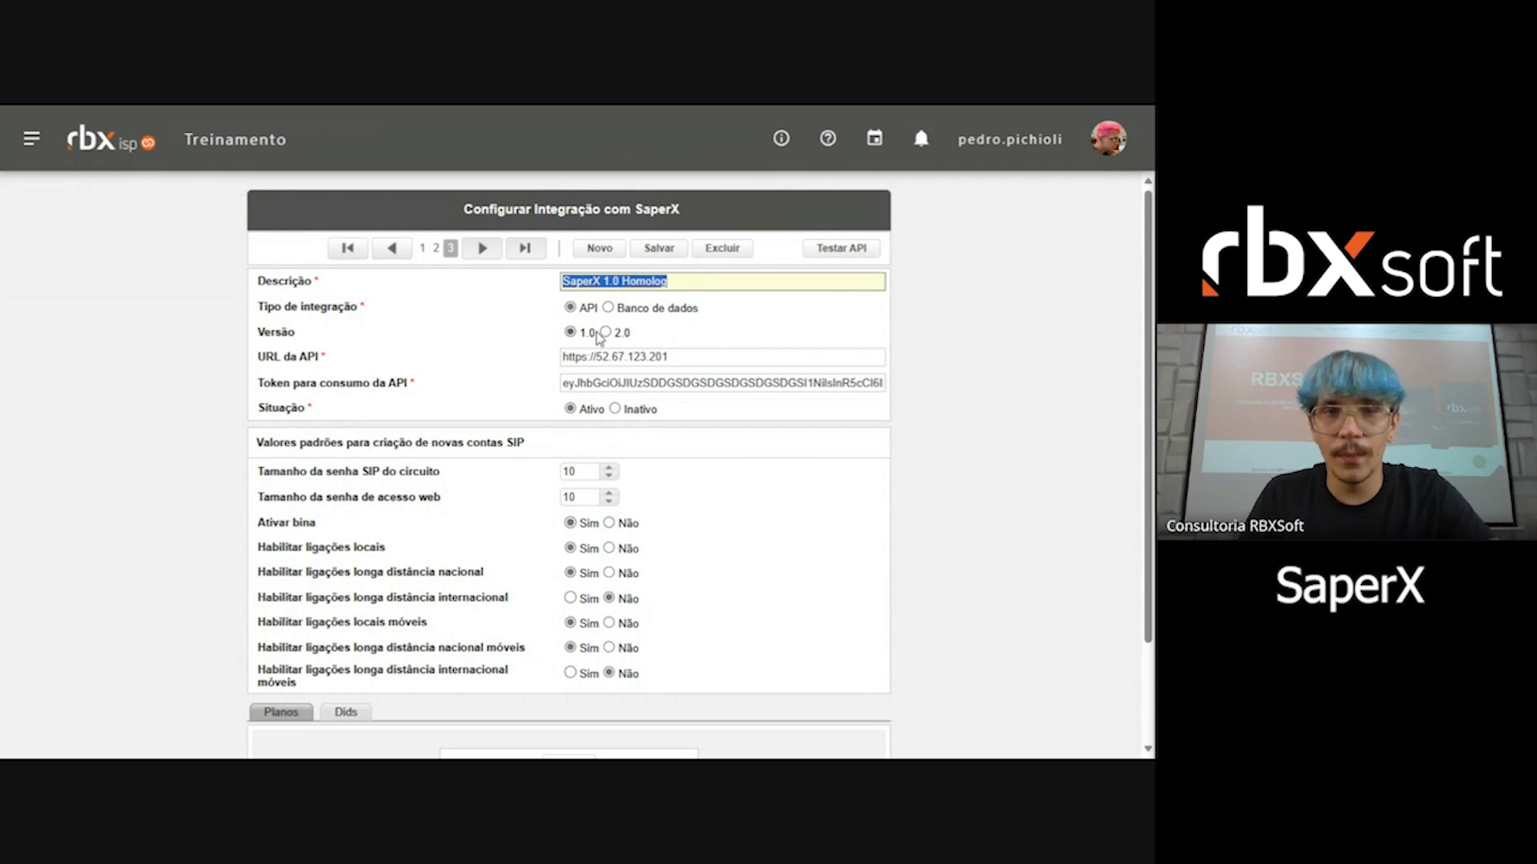
drag(291, 306, 353, 311)
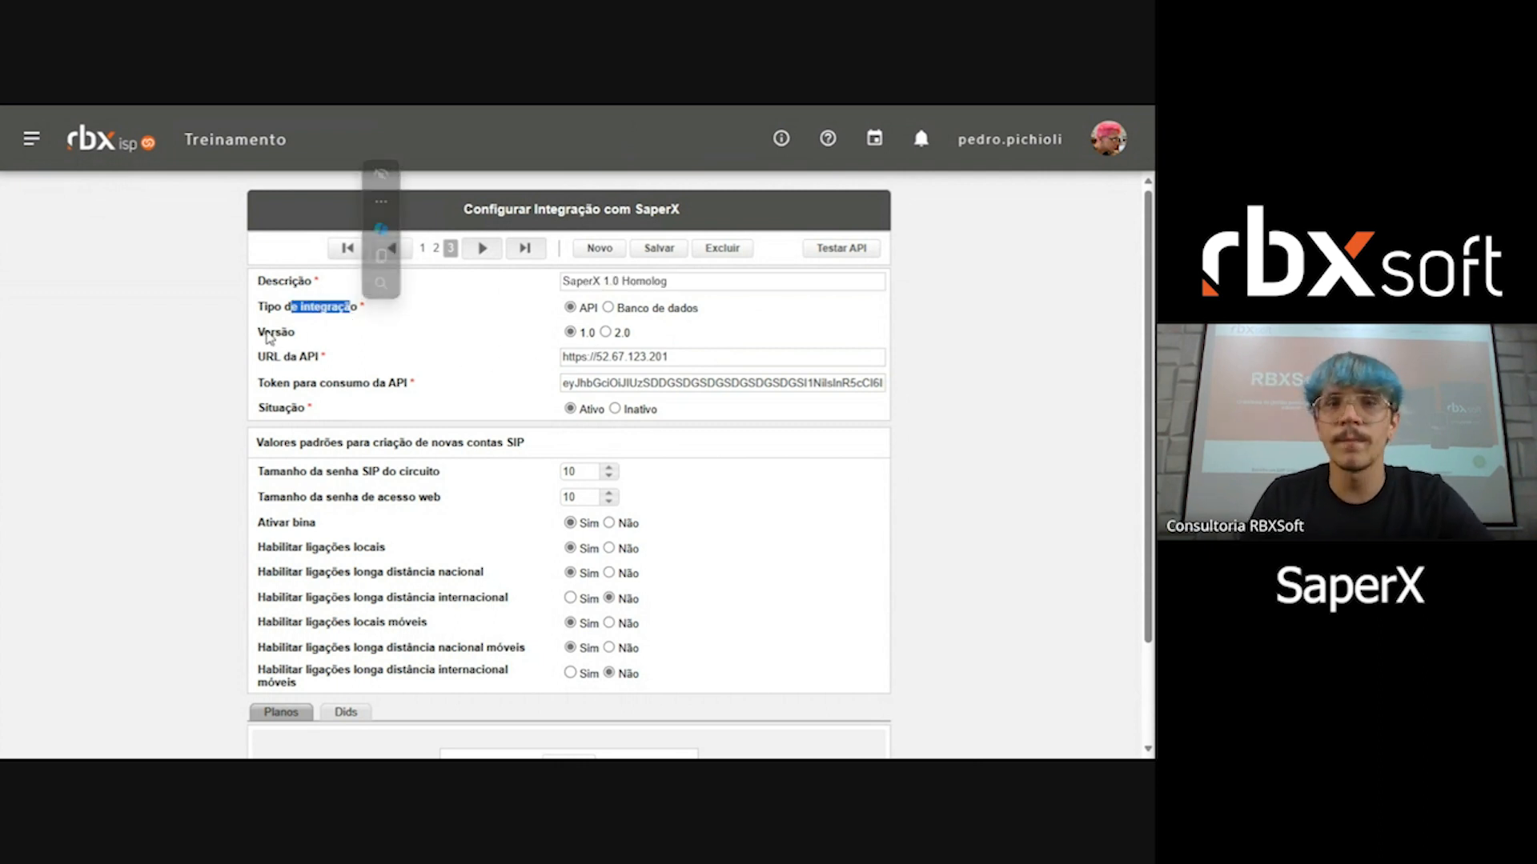
drag(268, 333, 347, 389)
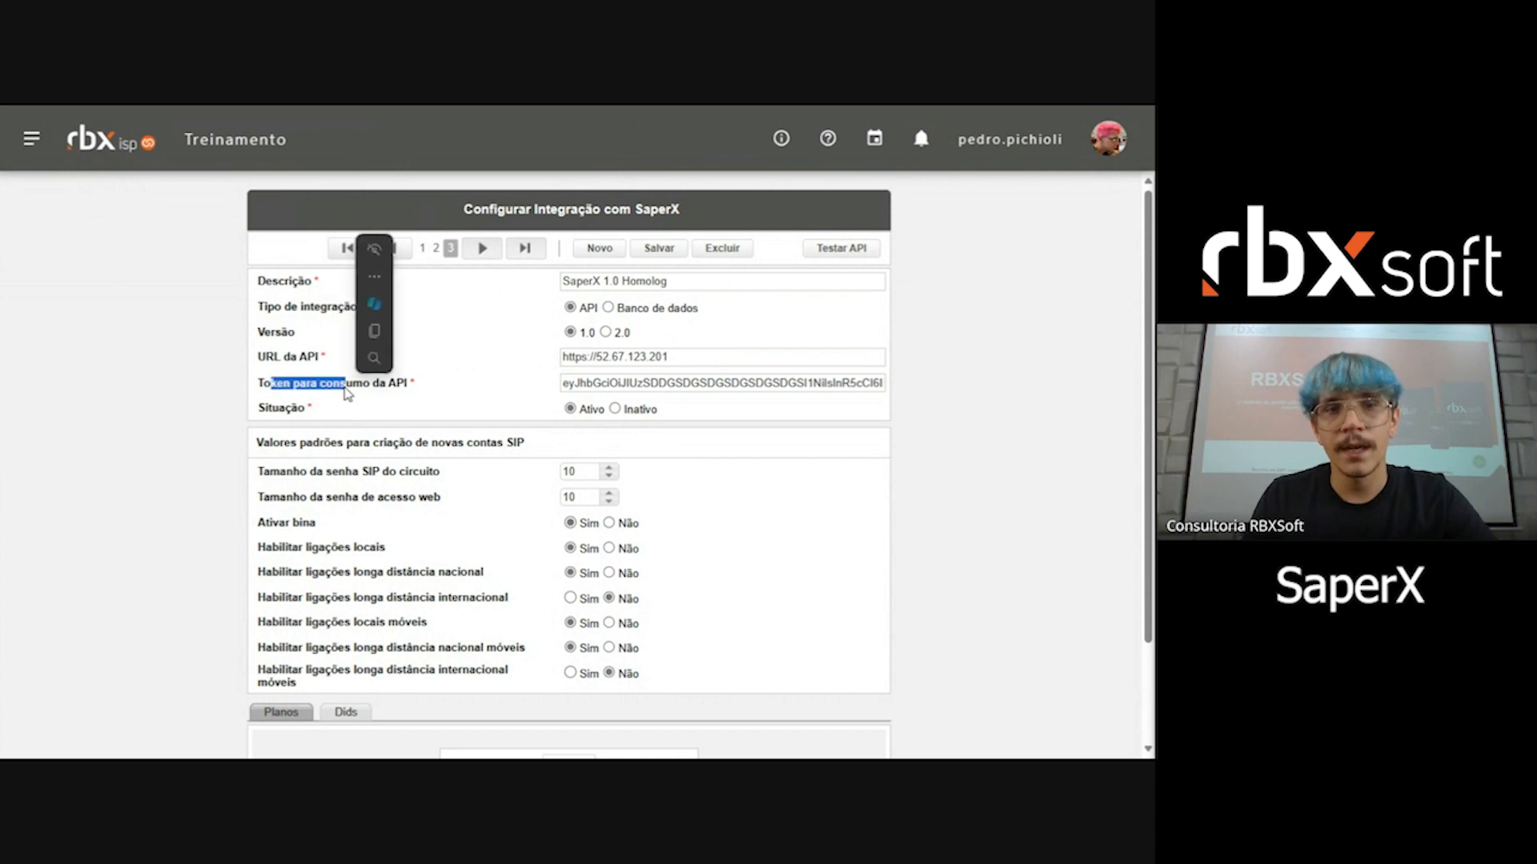
double_click(752, 381)
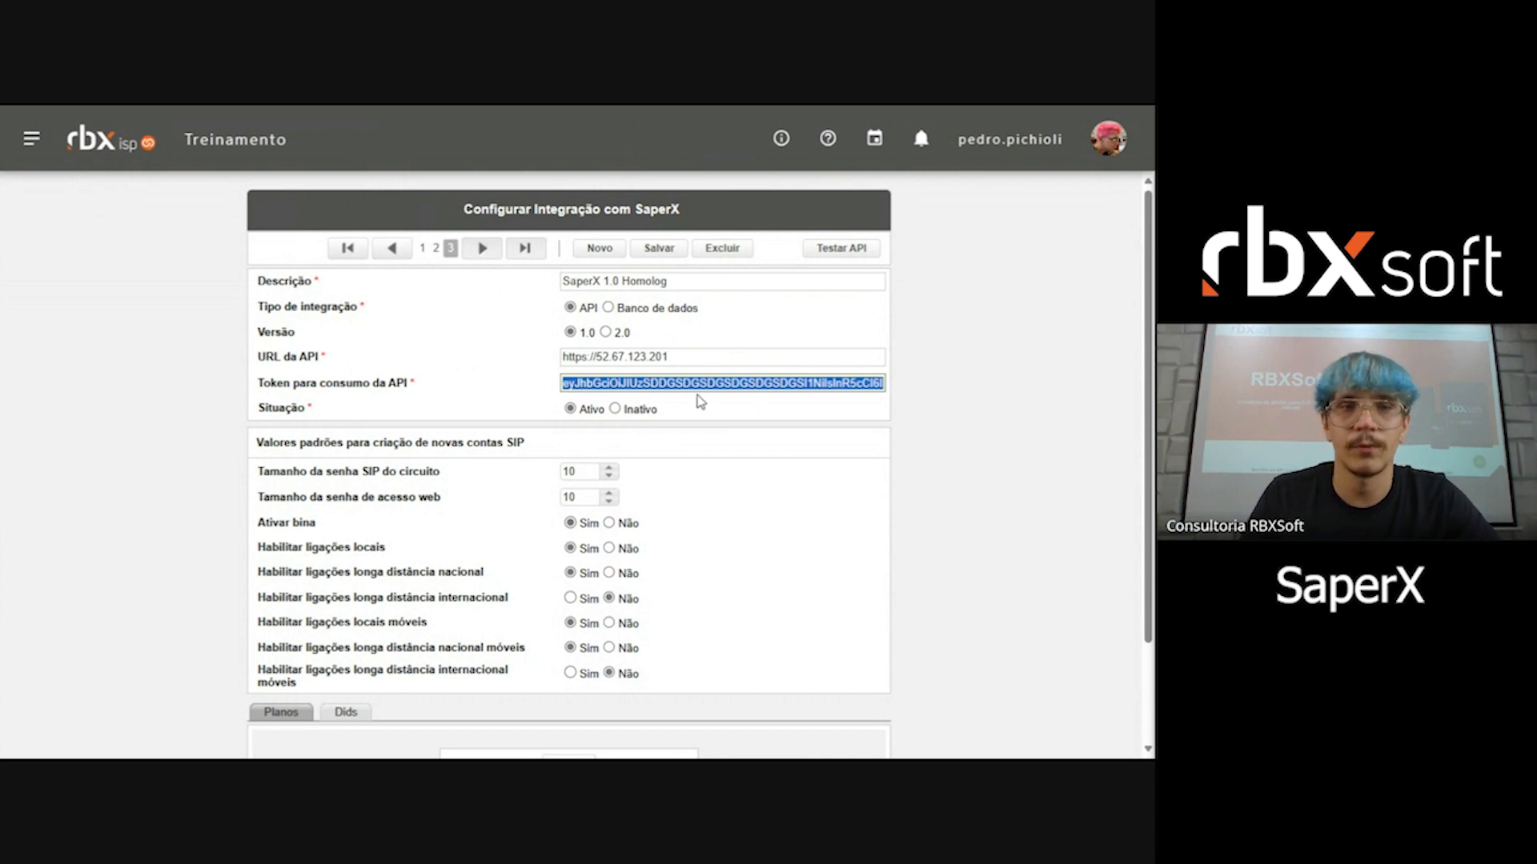
Step: Review the integration's default values for new SIP accounts and its RBX-to-SaperX plan mapping
drag(270, 442, 532, 453)
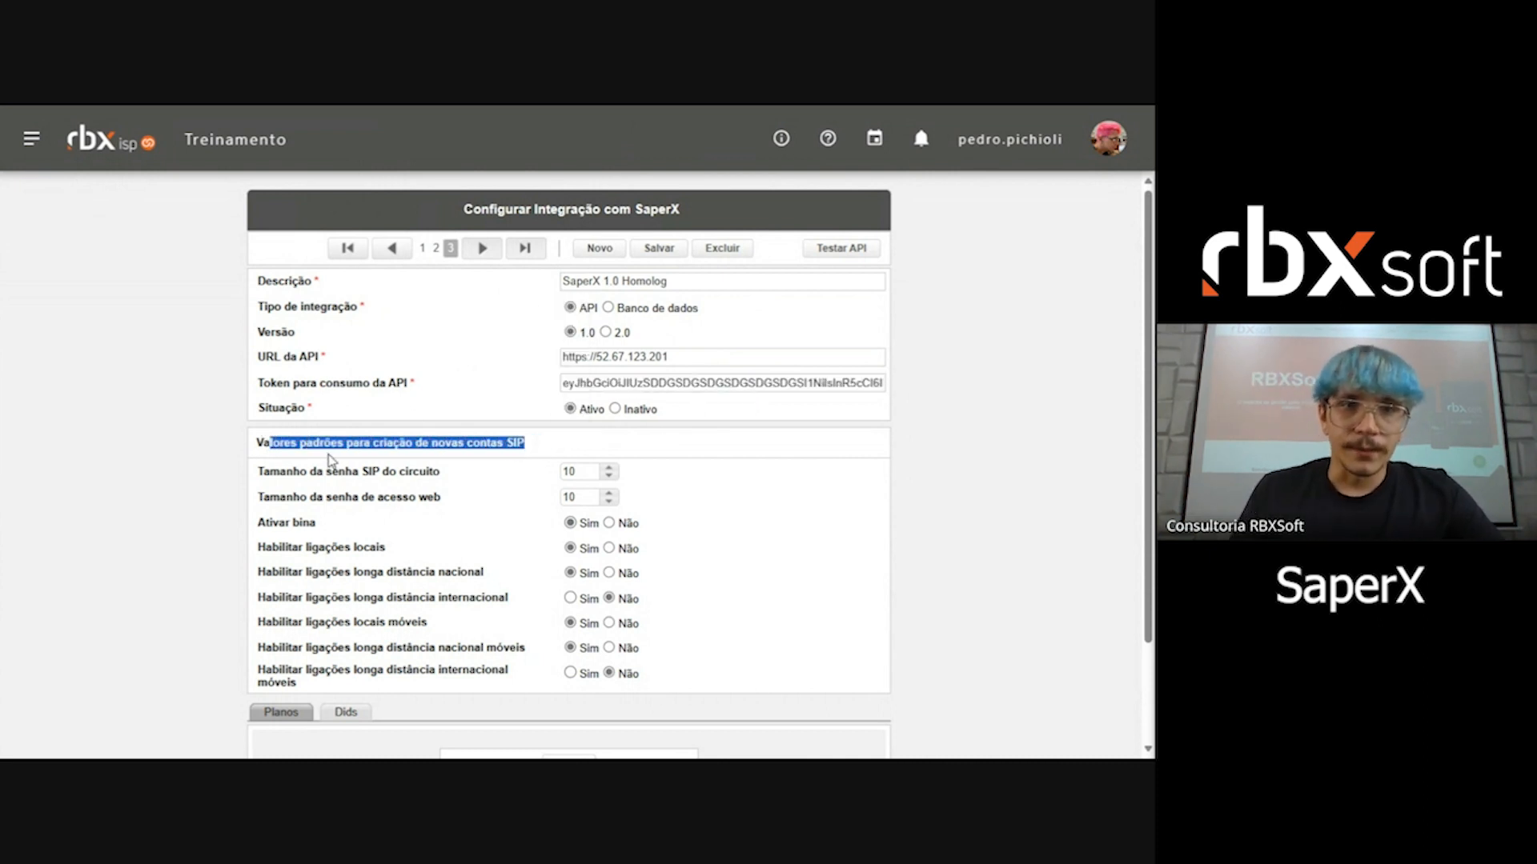
scroll(396, 378, down, 1)
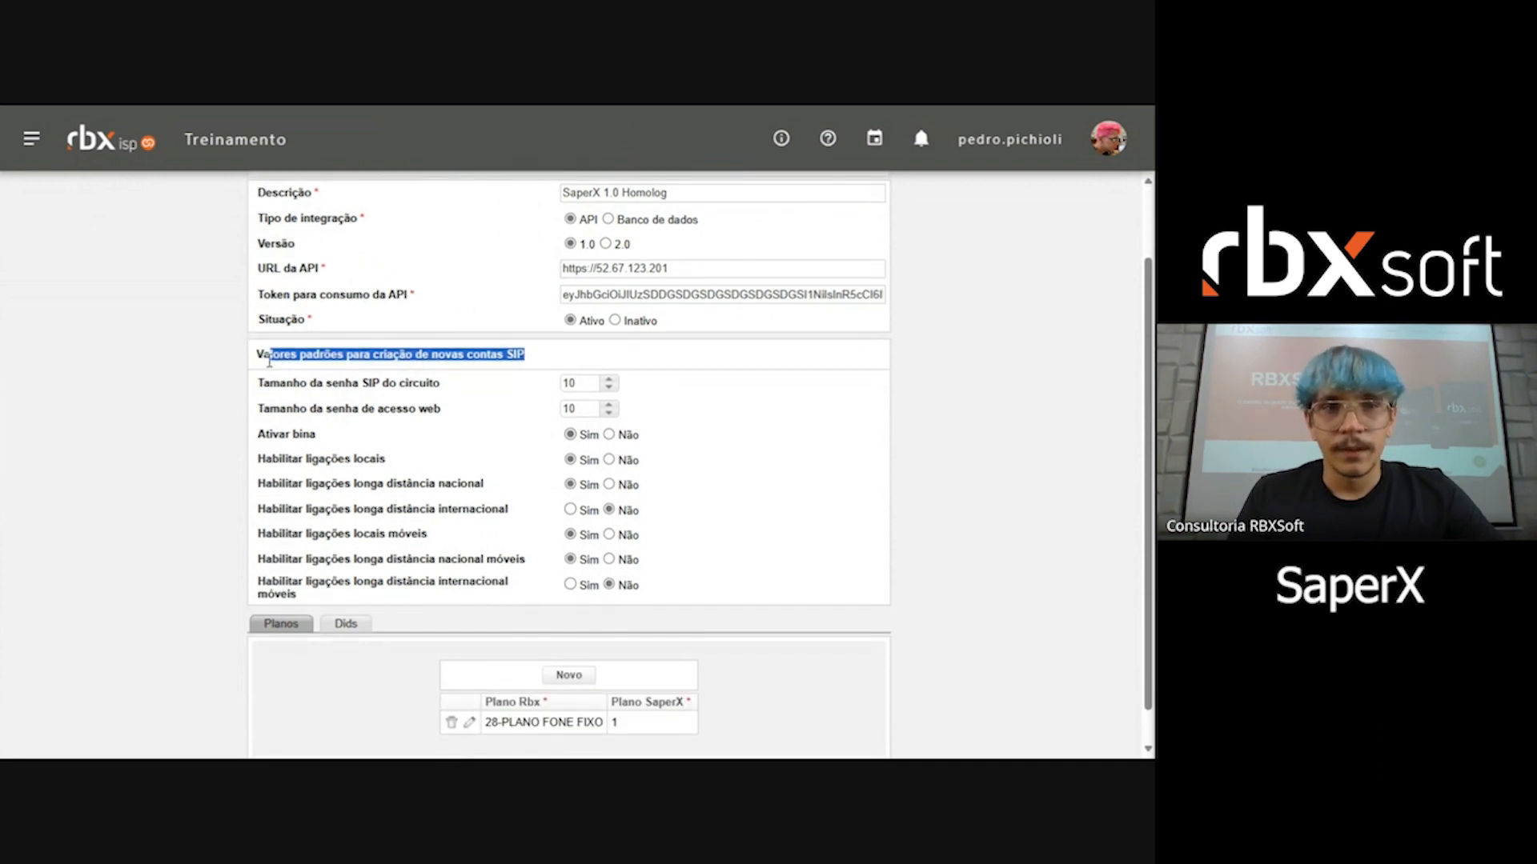
drag(249, 357, 282, 356)
click(509, 355)
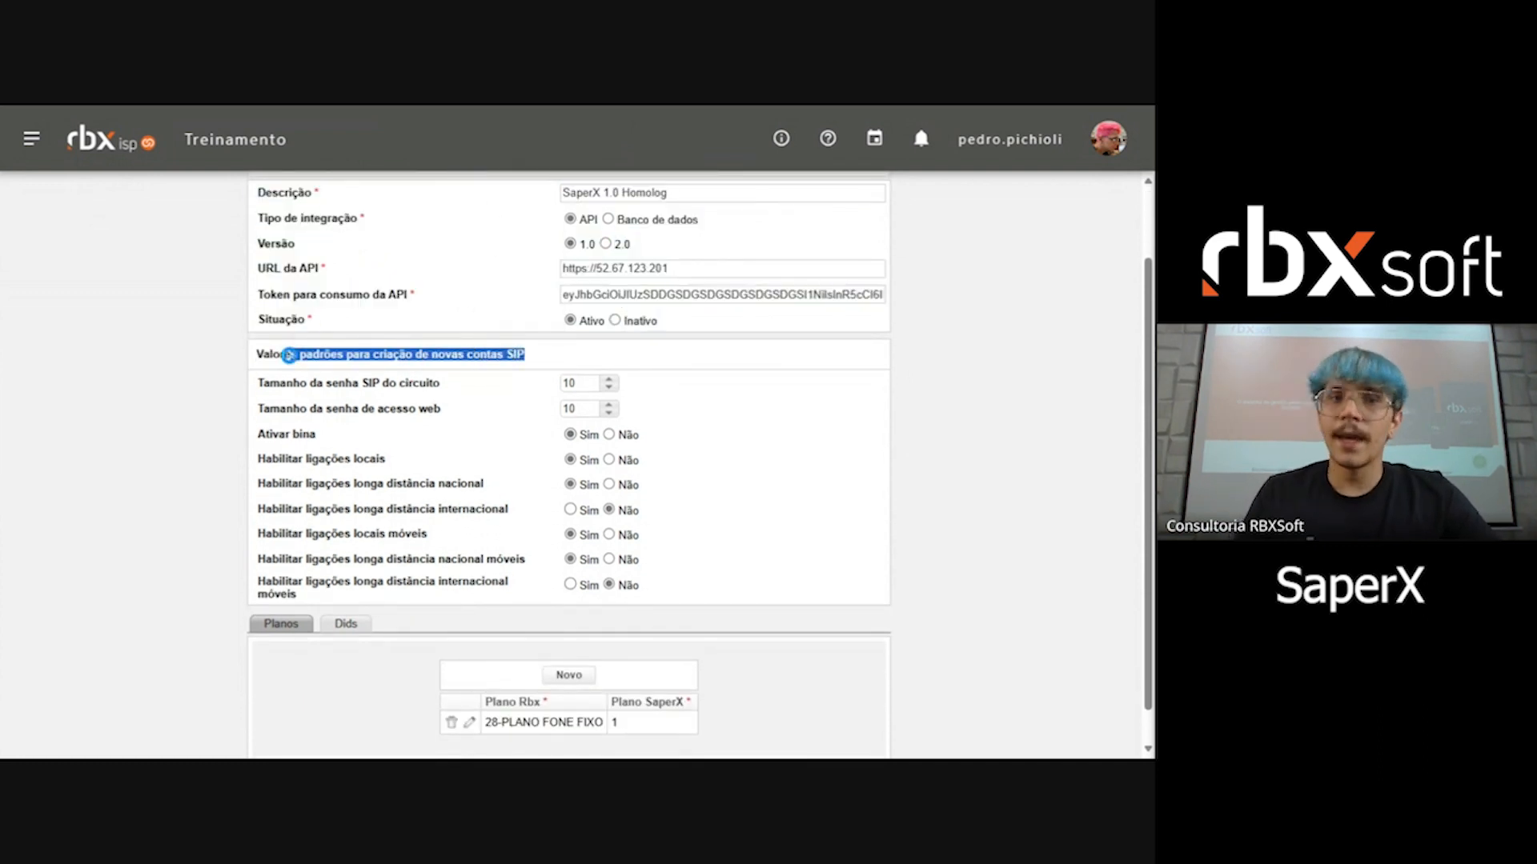
click(291, 356)
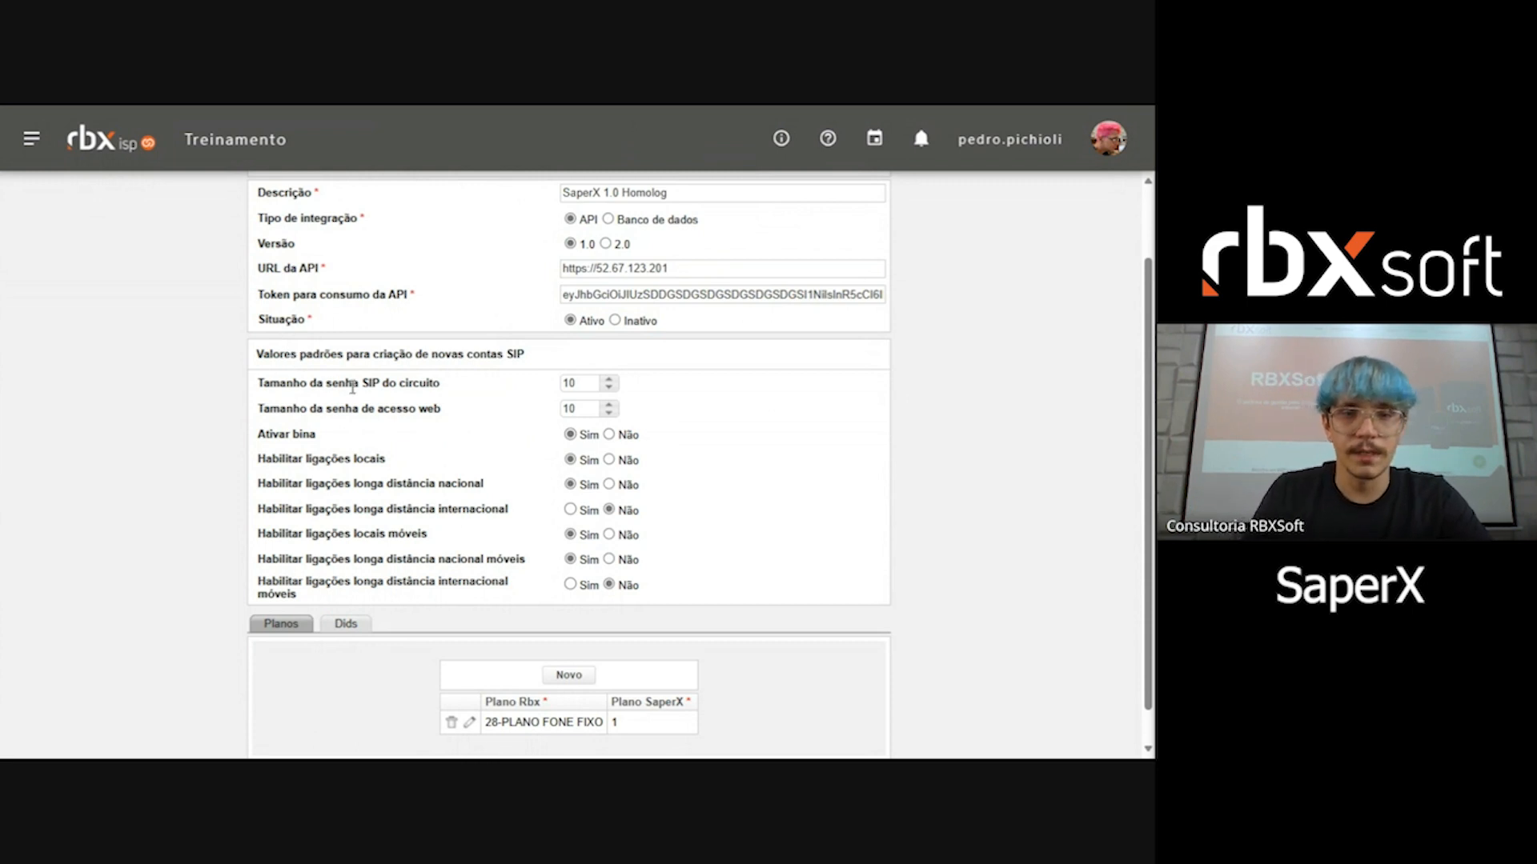
scroll(376, 404, down, 1)
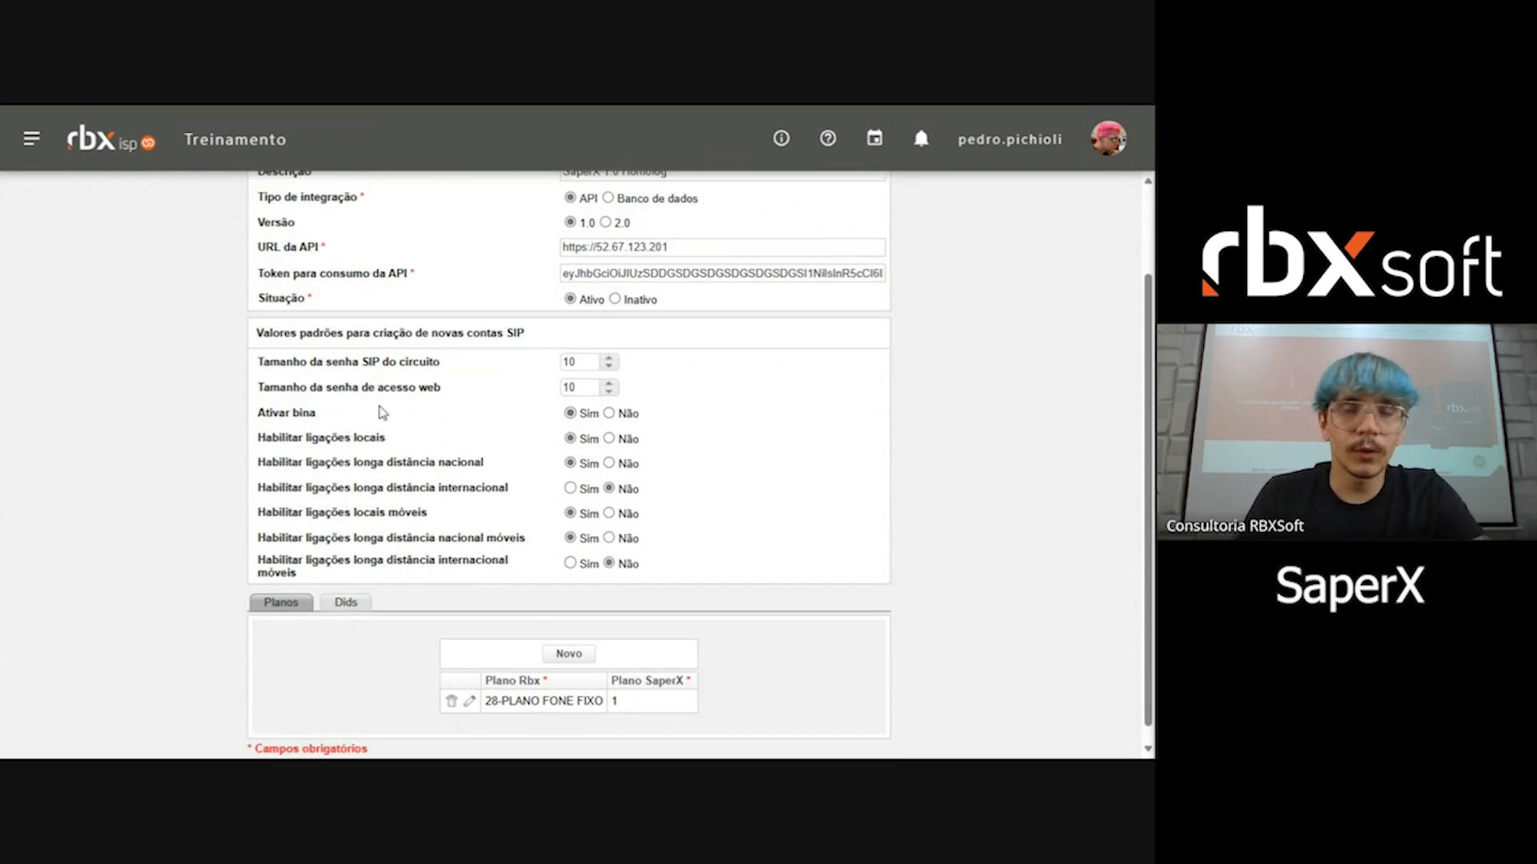
scroll(382, 411, down, 1)
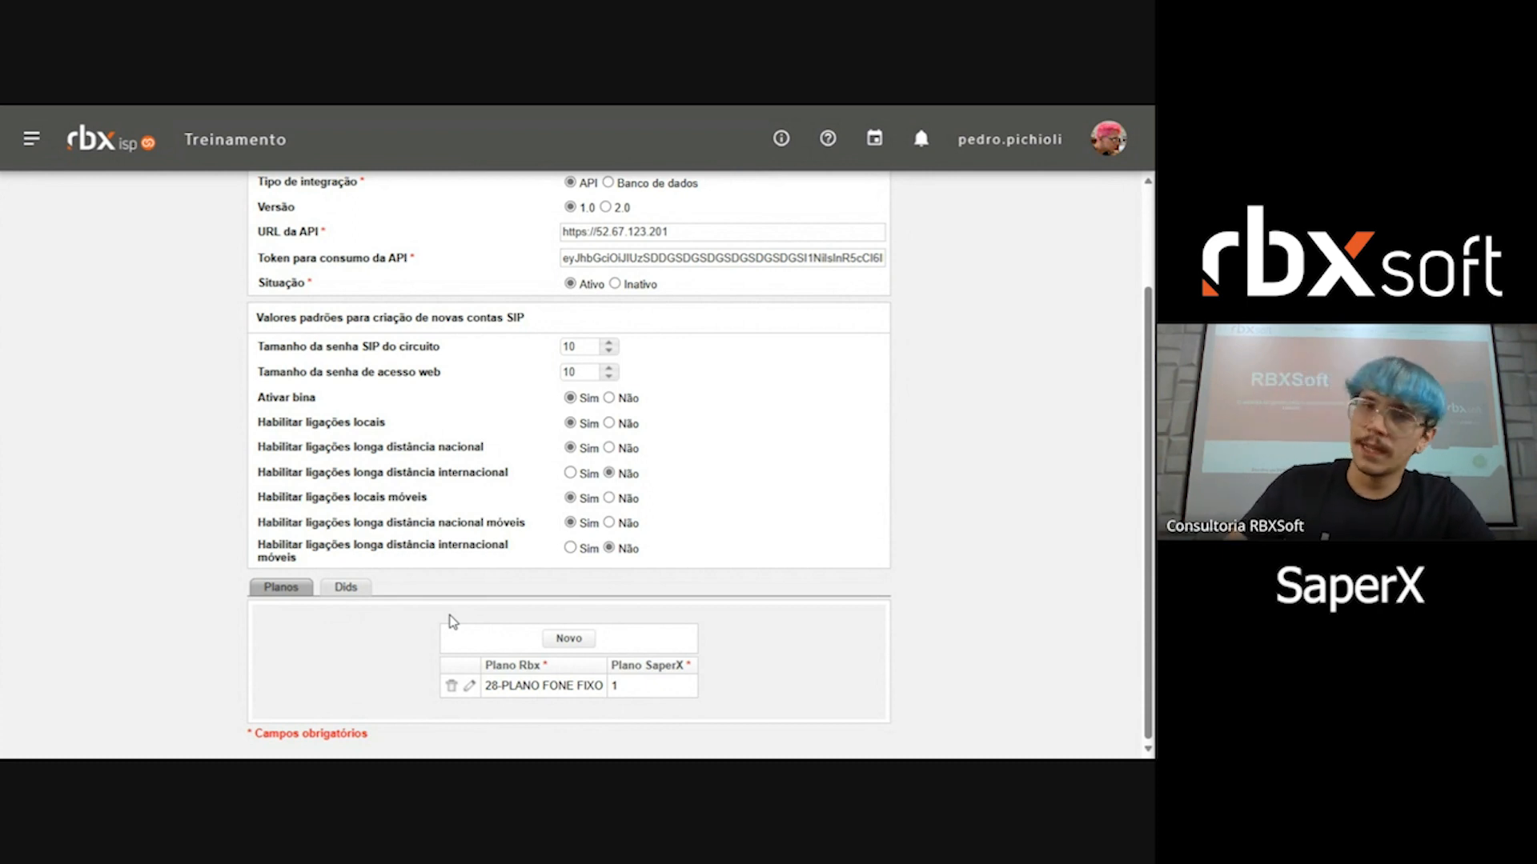
Step: Show the integration's Dids section and examine the options for adding DIDs and loading them from SaperX
click(344, 589)
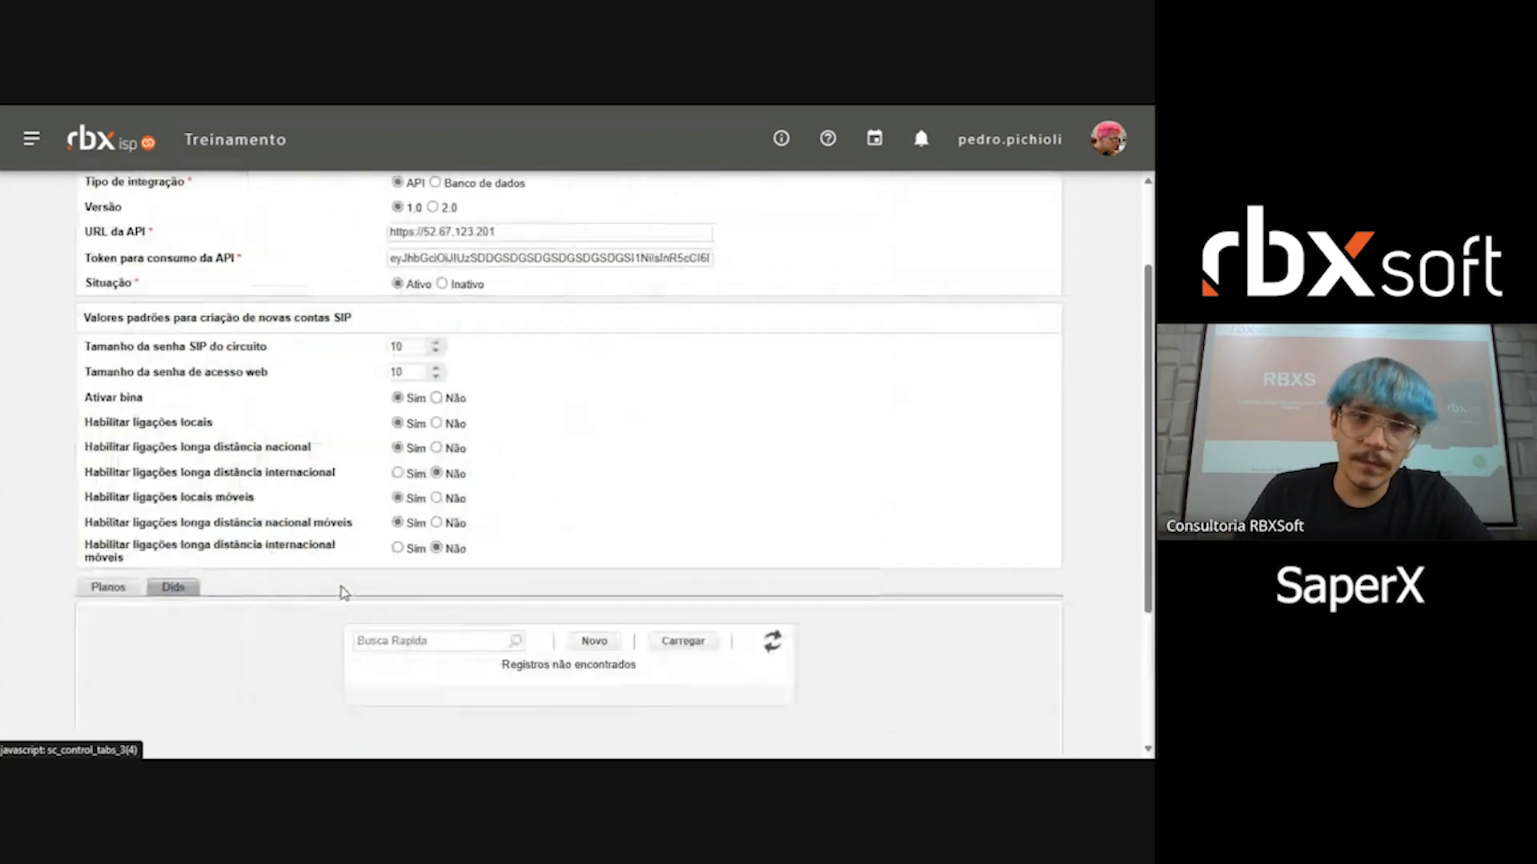
scroll(314, 597, down, 2)
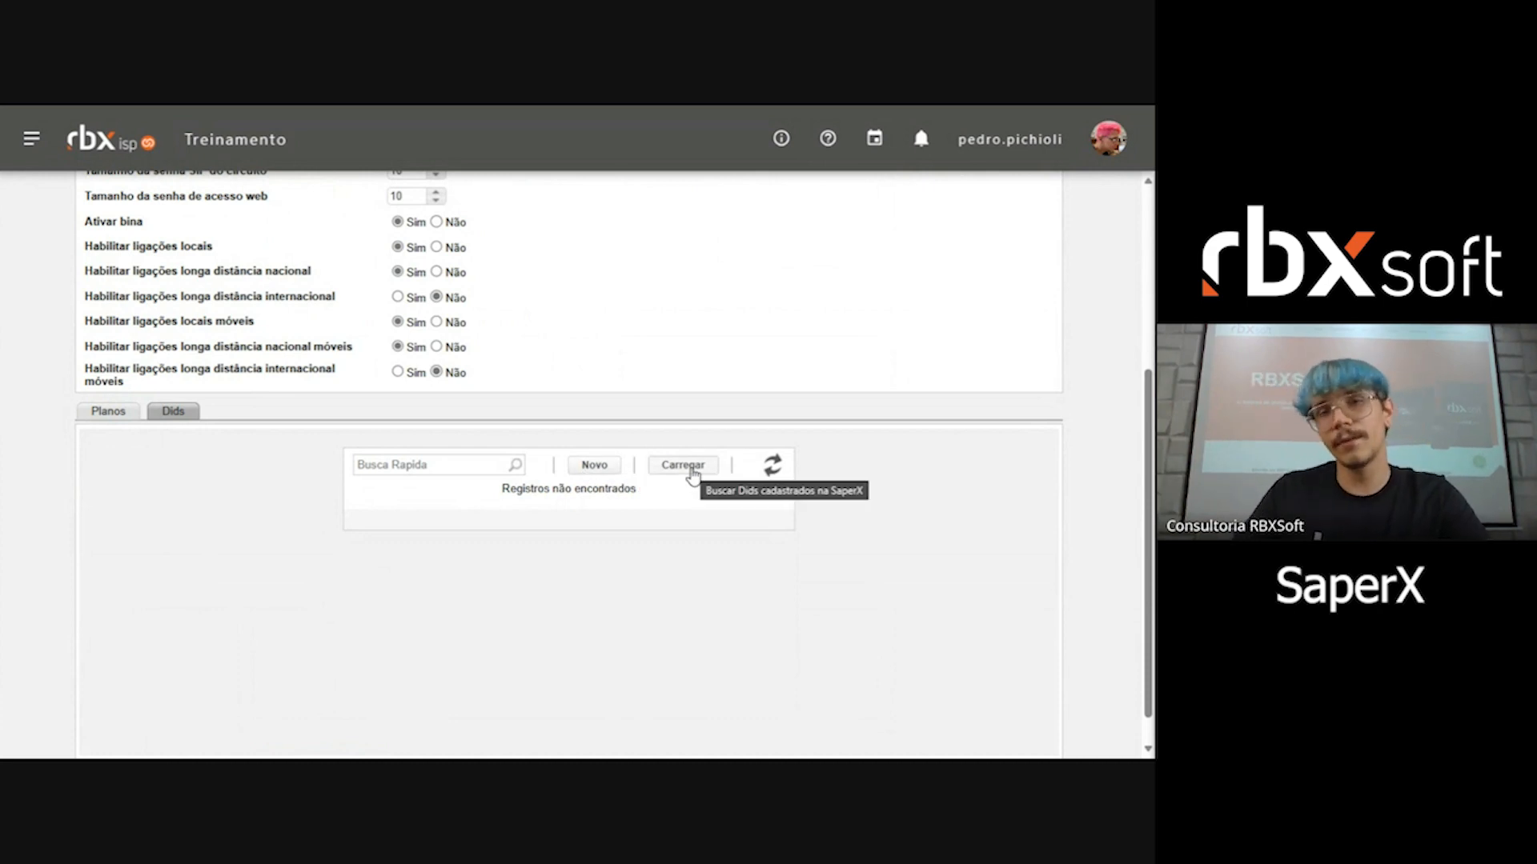
scroll(691, 475, up, 4)
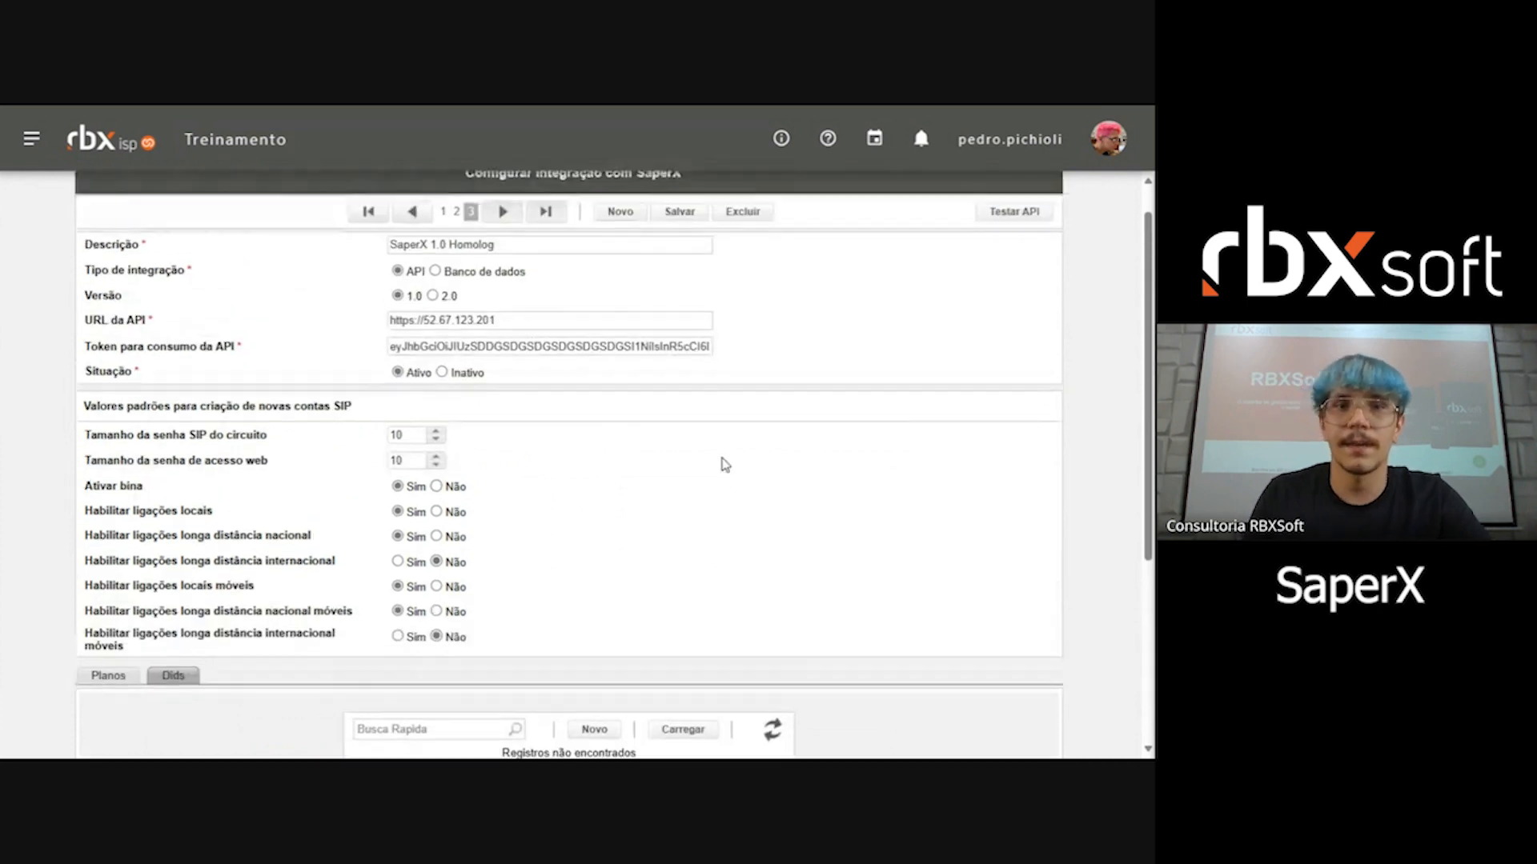
Step: Open the customer register and search for the customer by full name
click(32, 139)
click(128, 343)
click(137, 370)
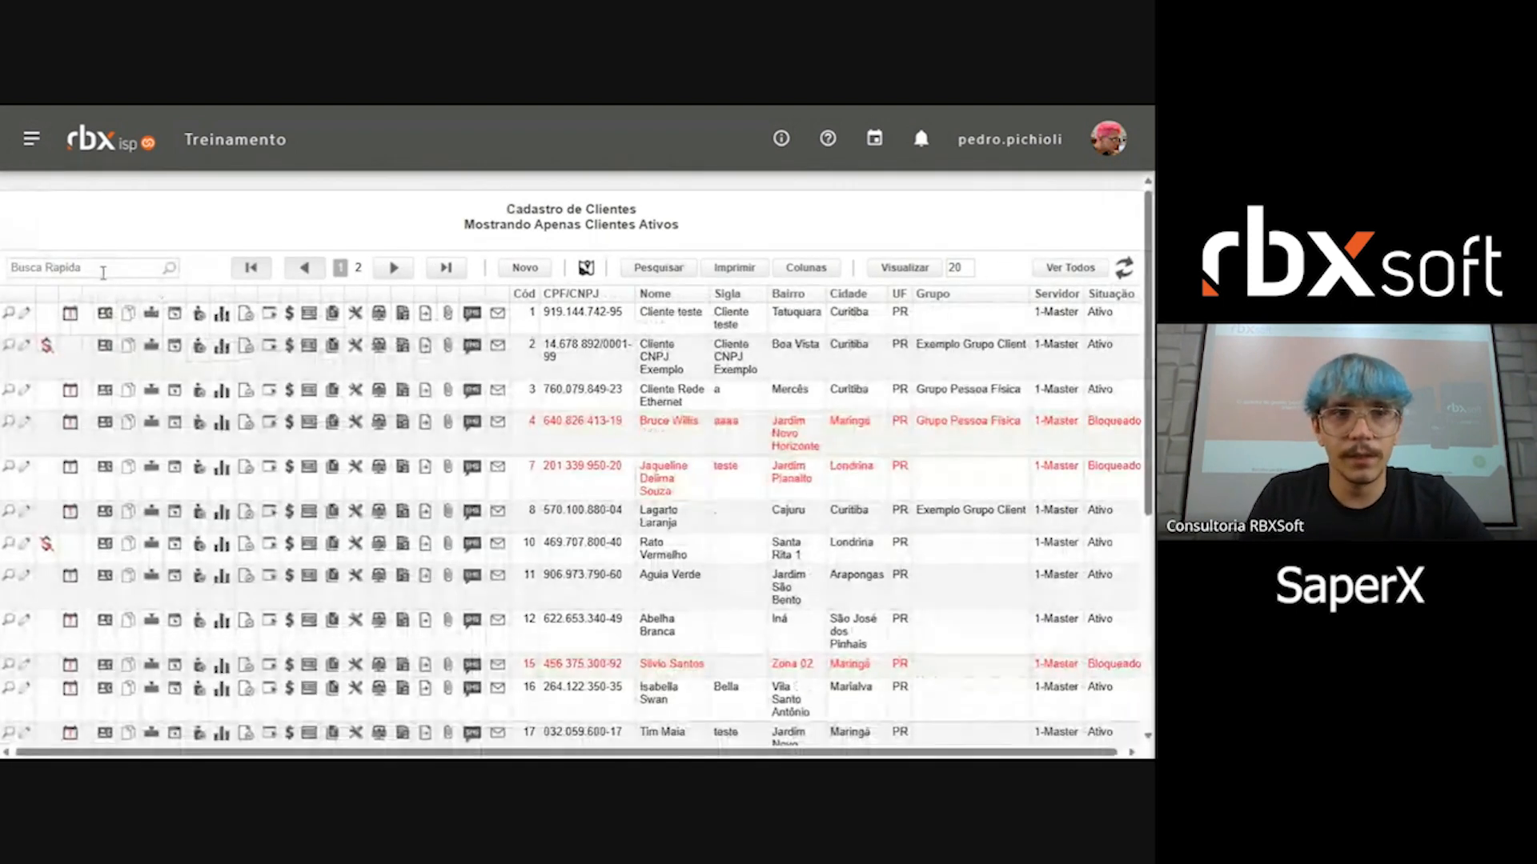
click(104, 272)
text(Renato Russo)
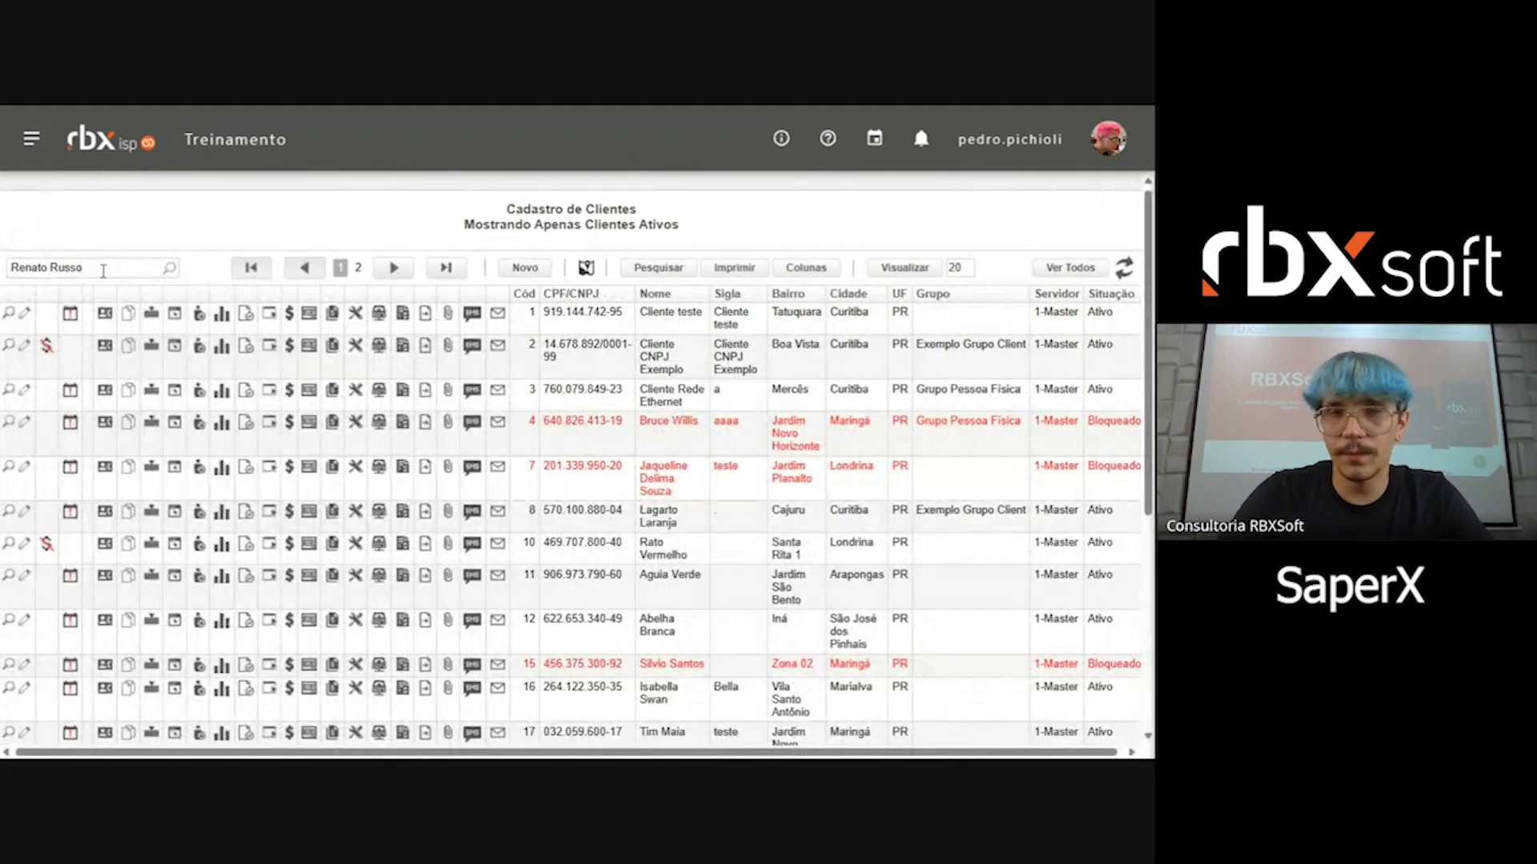
key(Return)
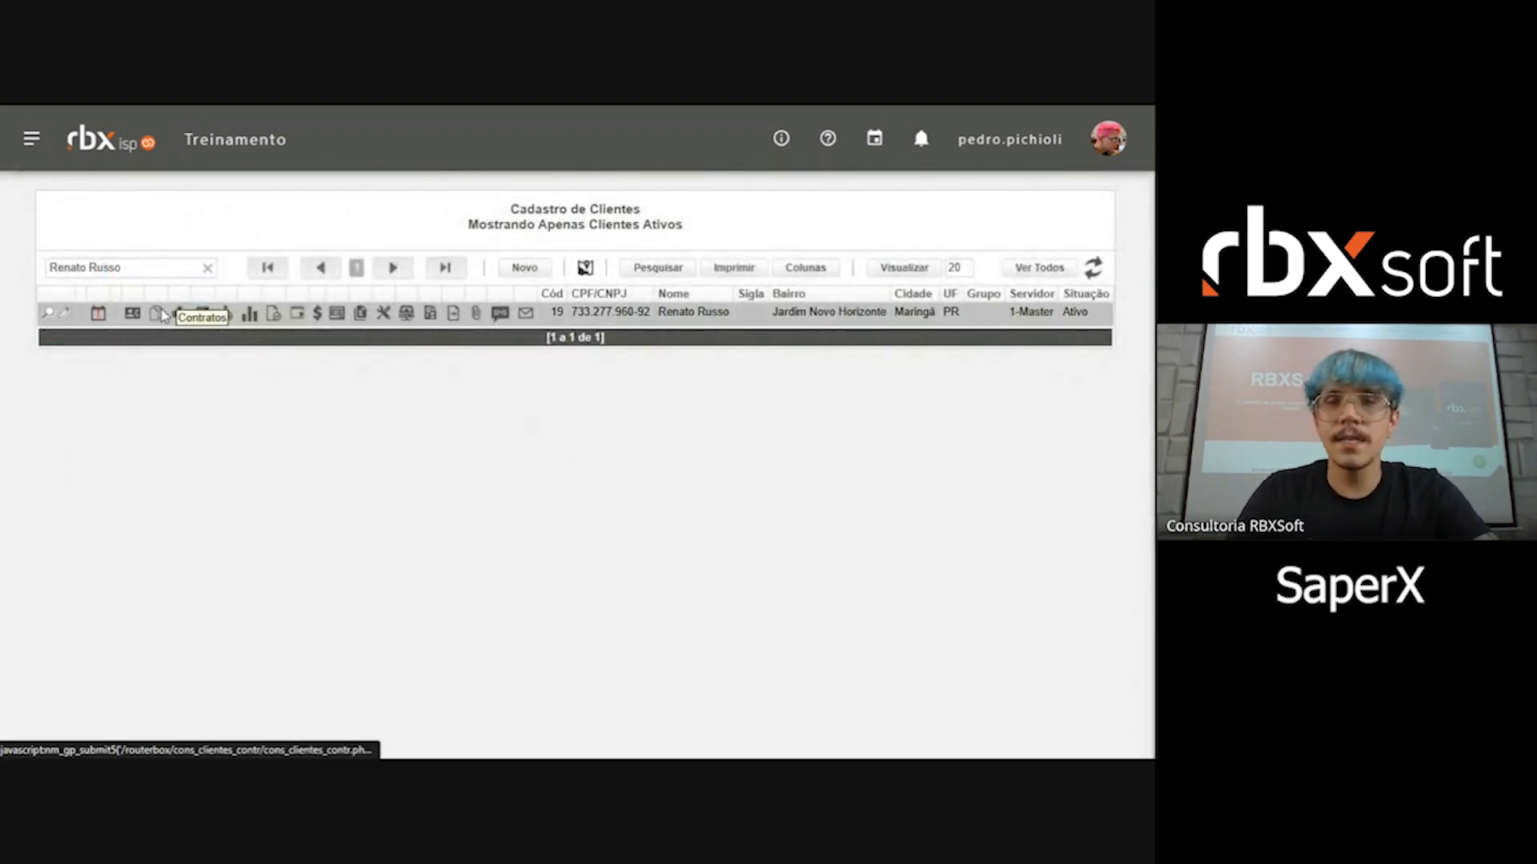
Step: Open the SIP account of the customer's first Plano Telefonia Basico (NeuraLink) contract, review its circuit settings and DIDs, and return to the contracts
click(226, 312)
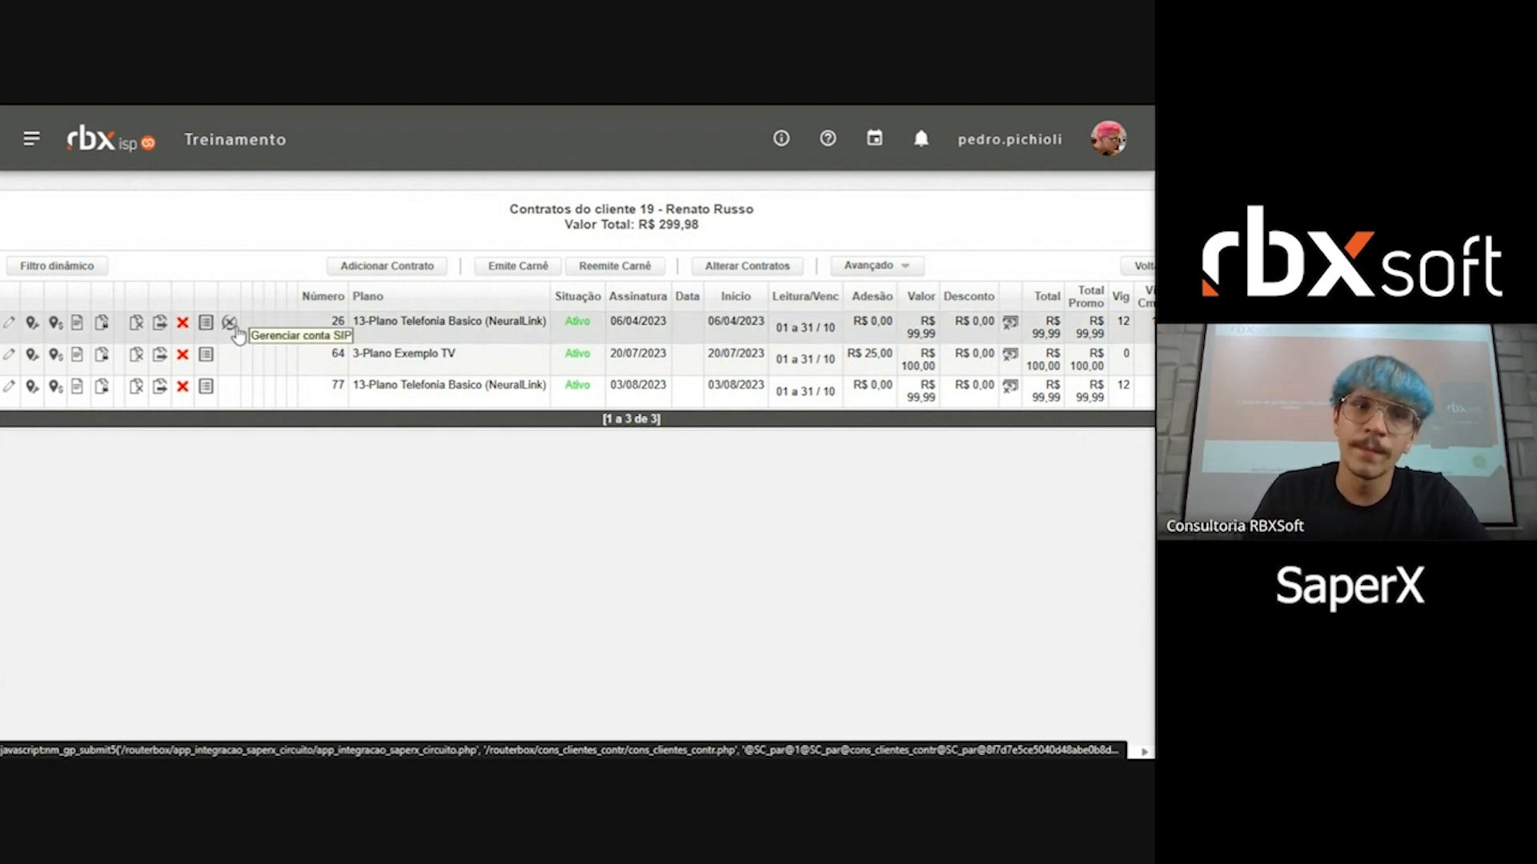
click(230, 323)
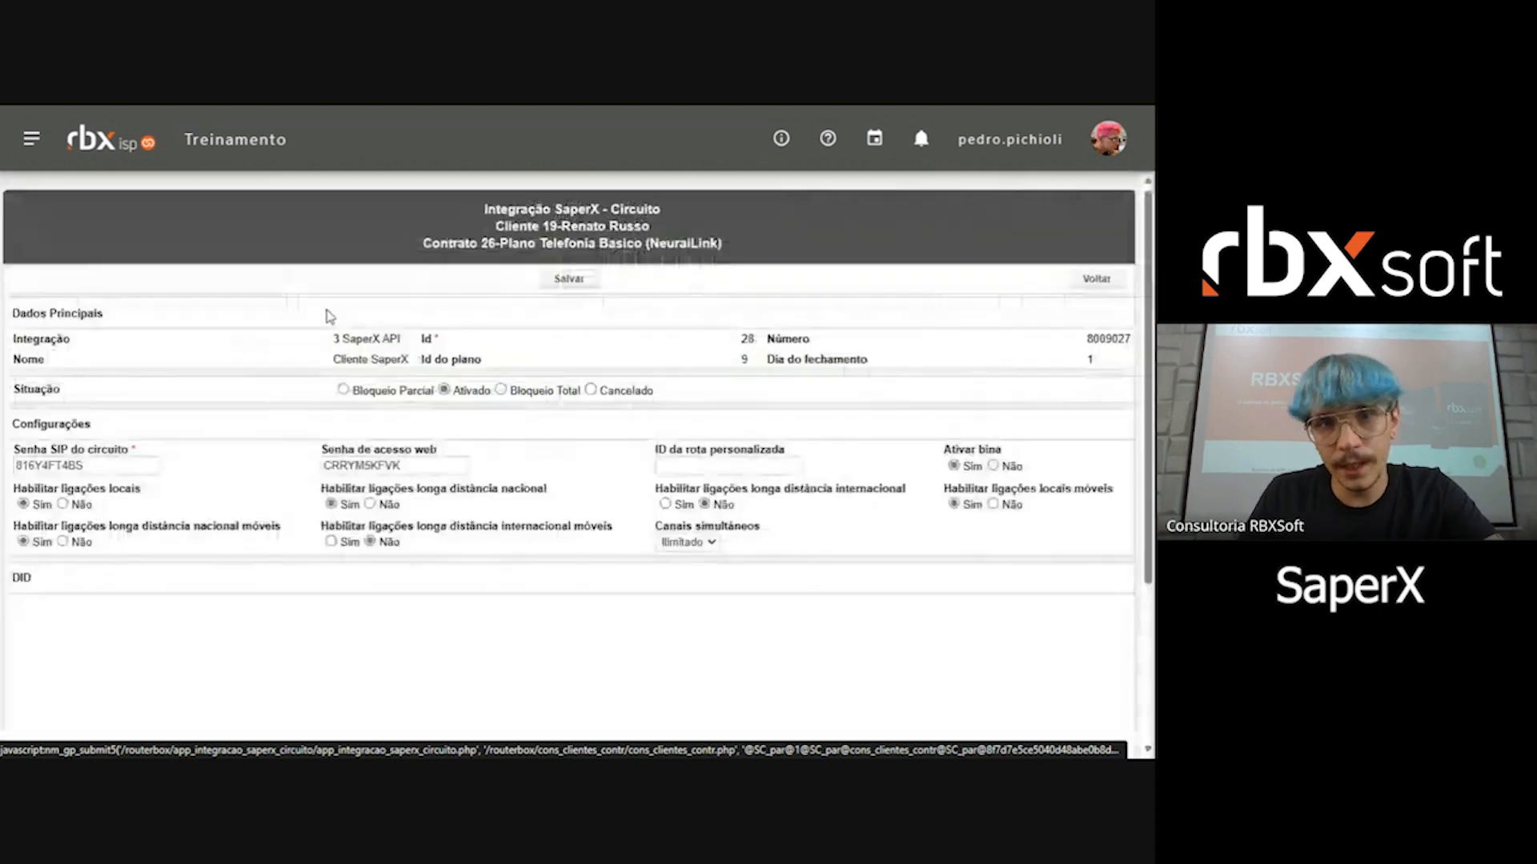
scroll(624, 323, down, 2)
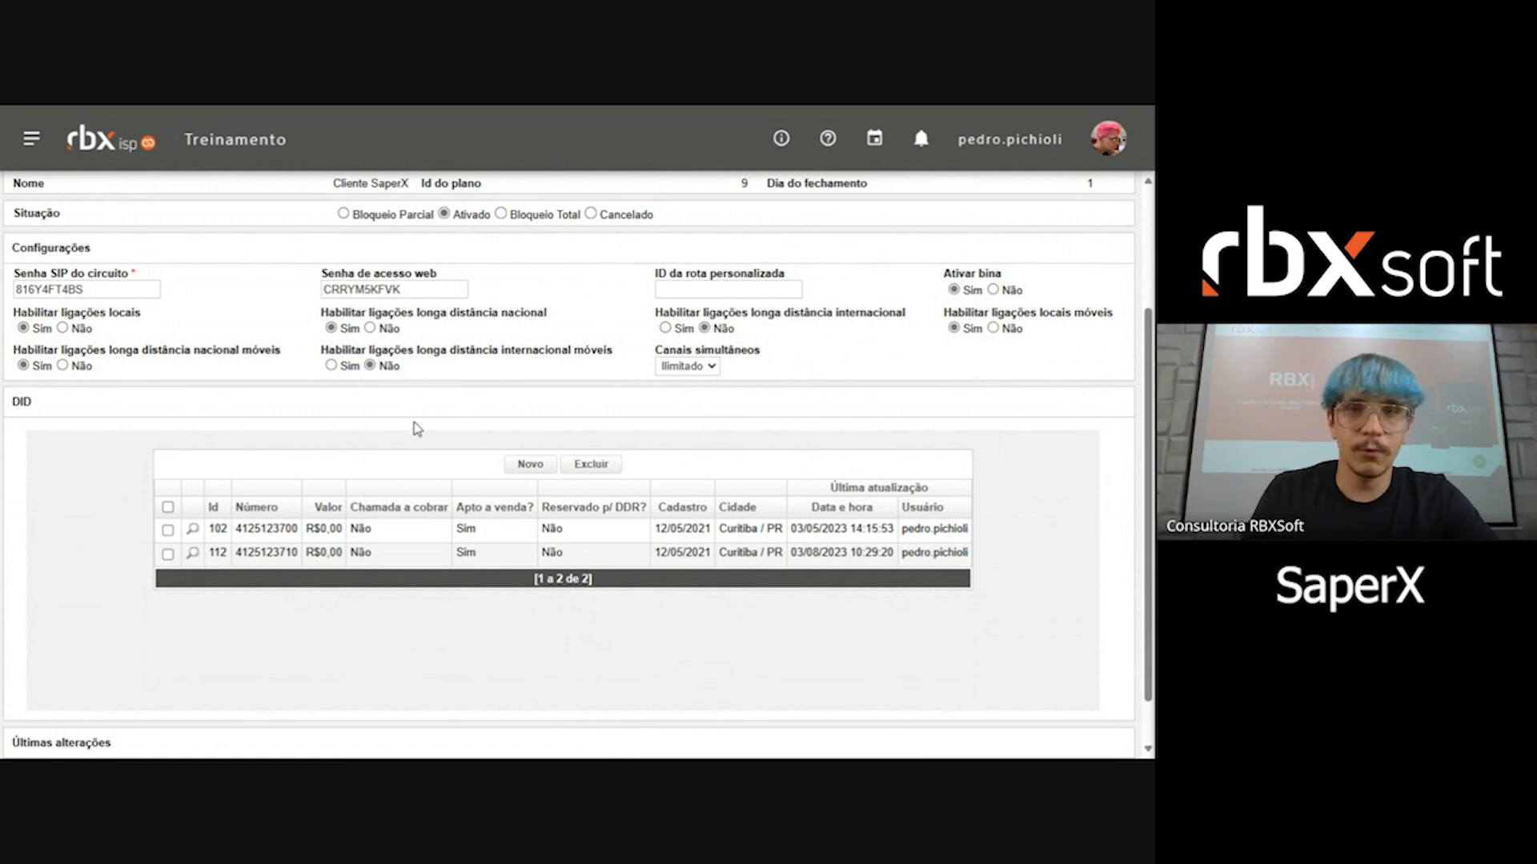
scroll(414, 421, up, 3)
click(1096, 280)
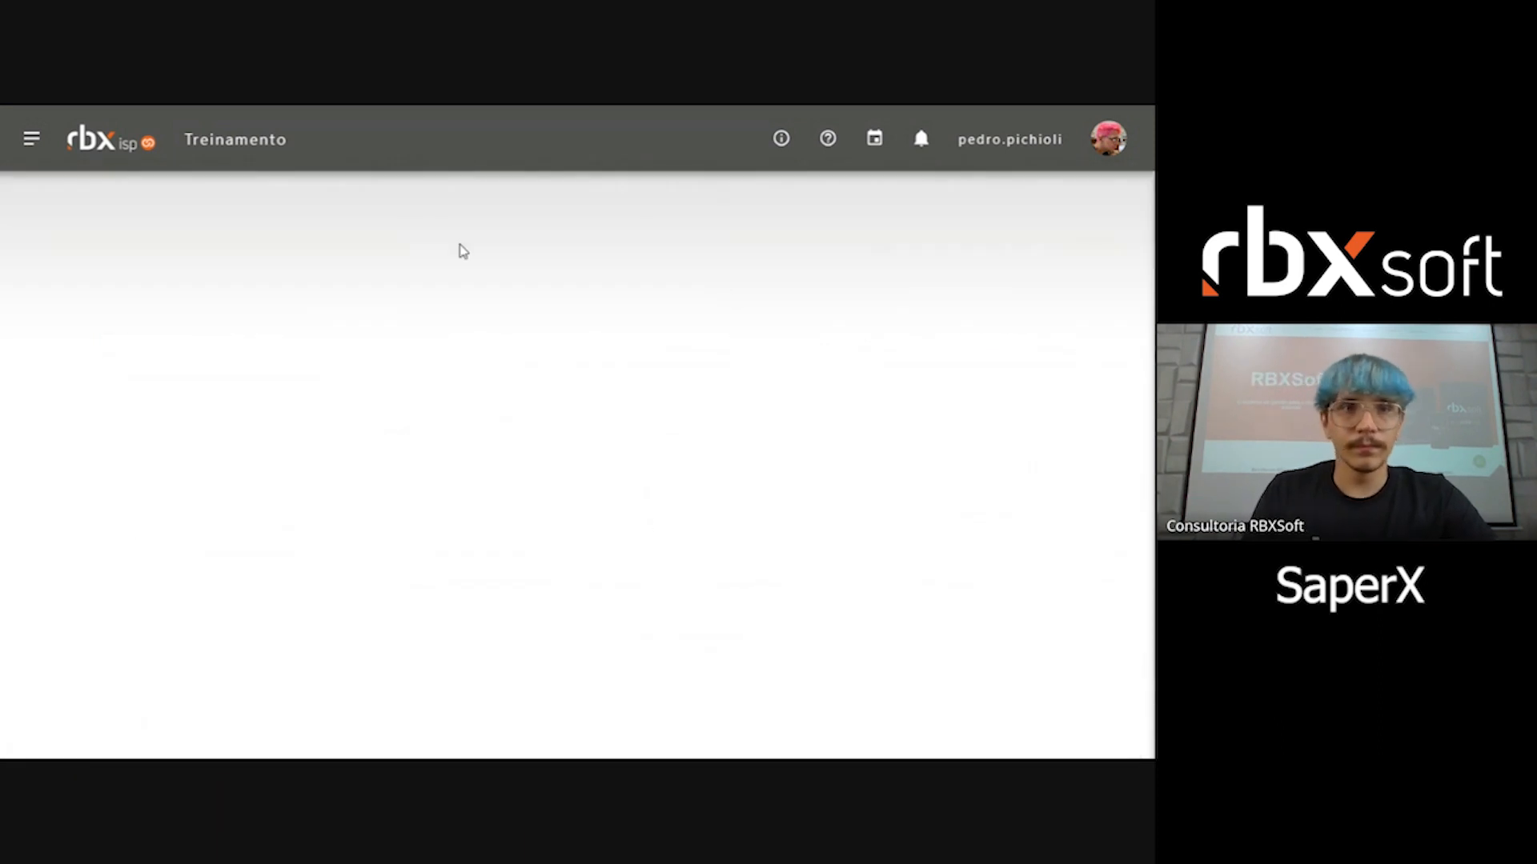
Step: Switch to the Google Meet call and open the presentation options for stopping the screen share
mouse_move(426, 112)
click(288, 119)
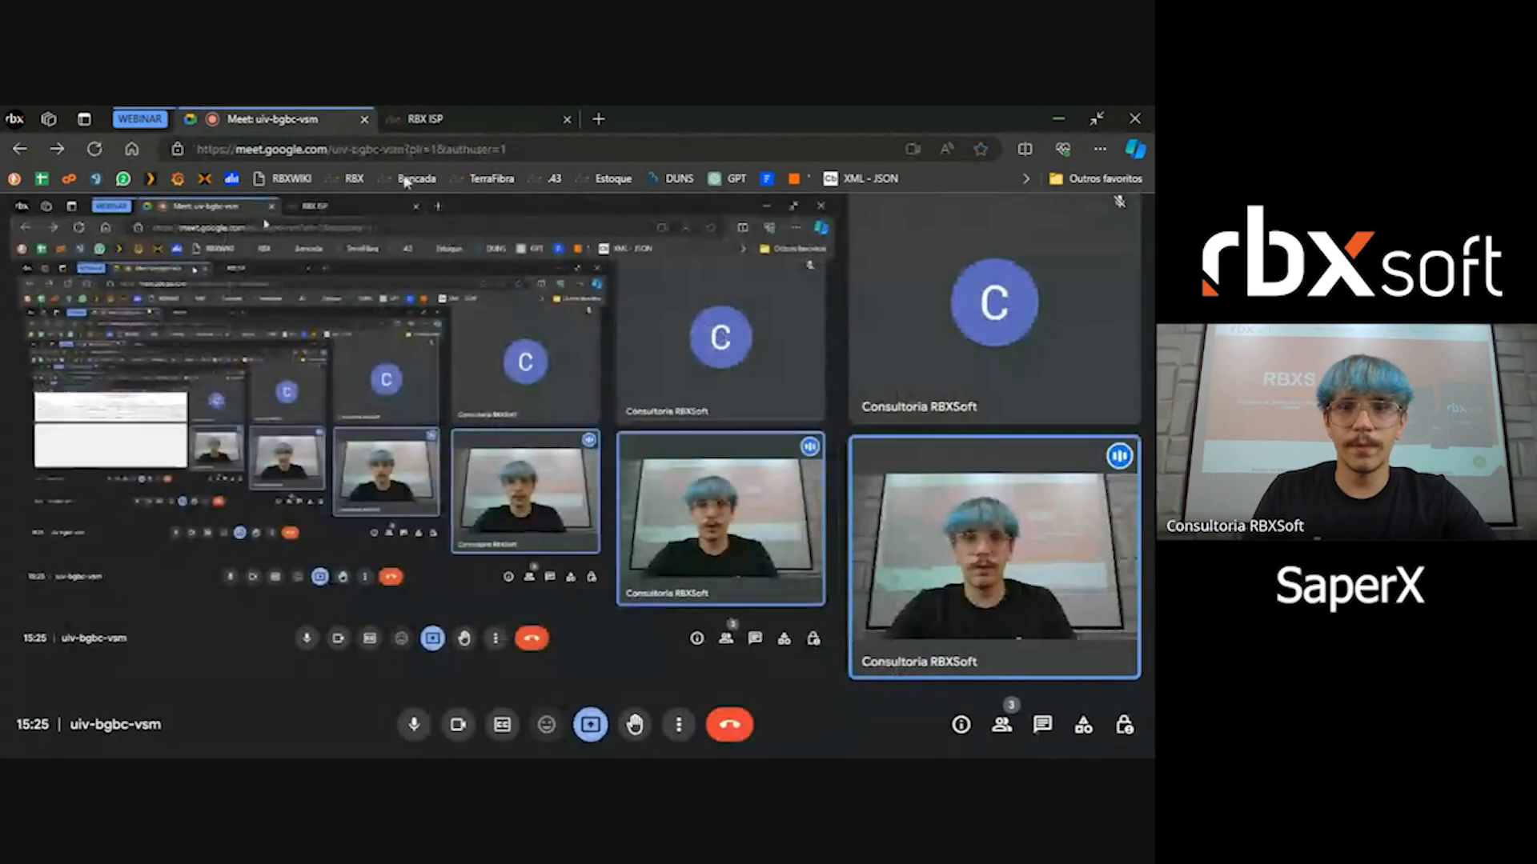
click(590, 724)
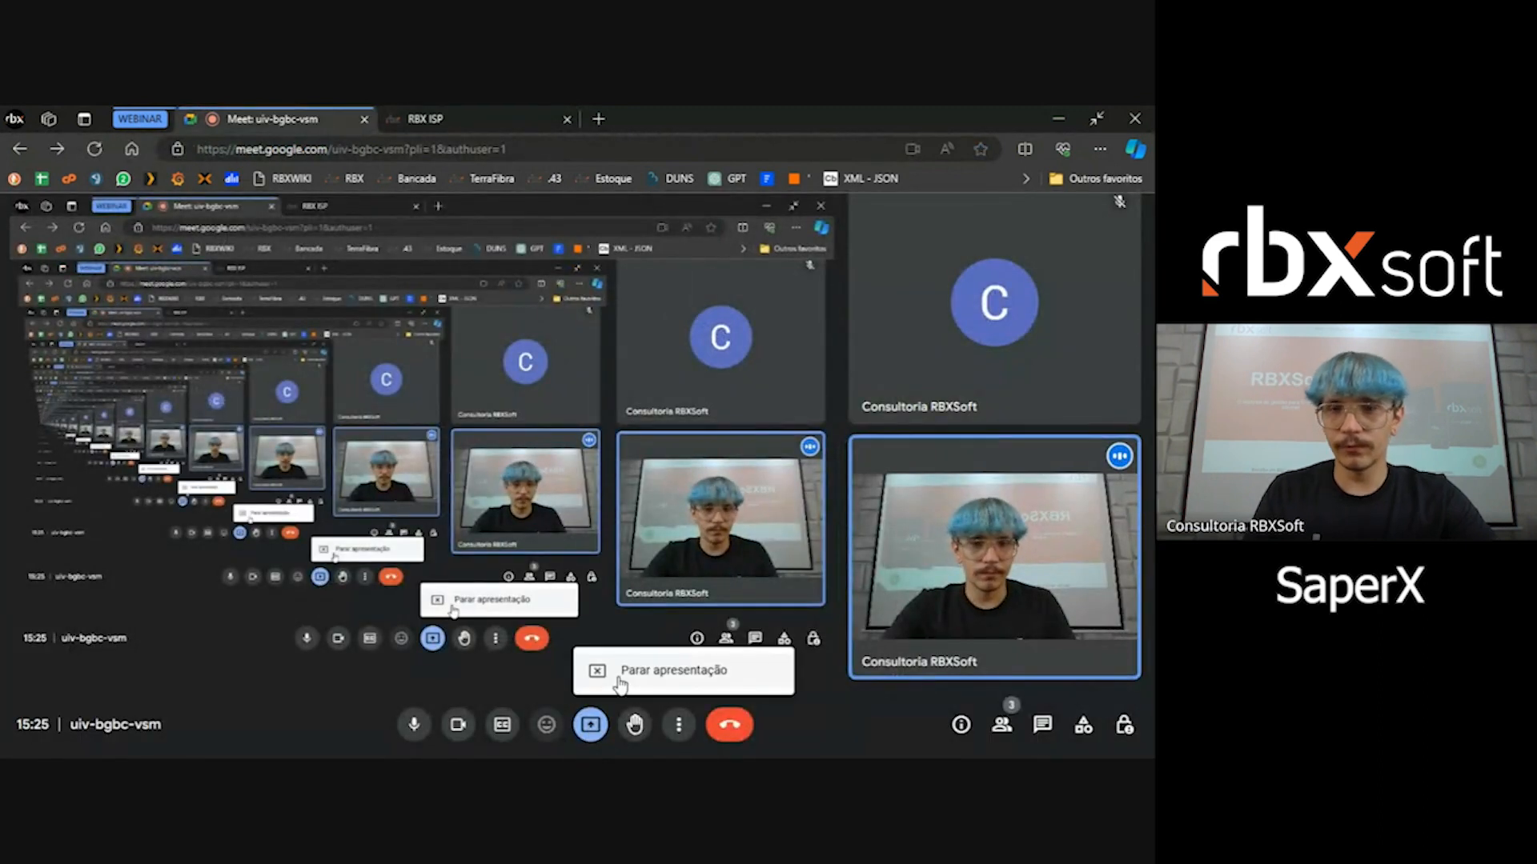